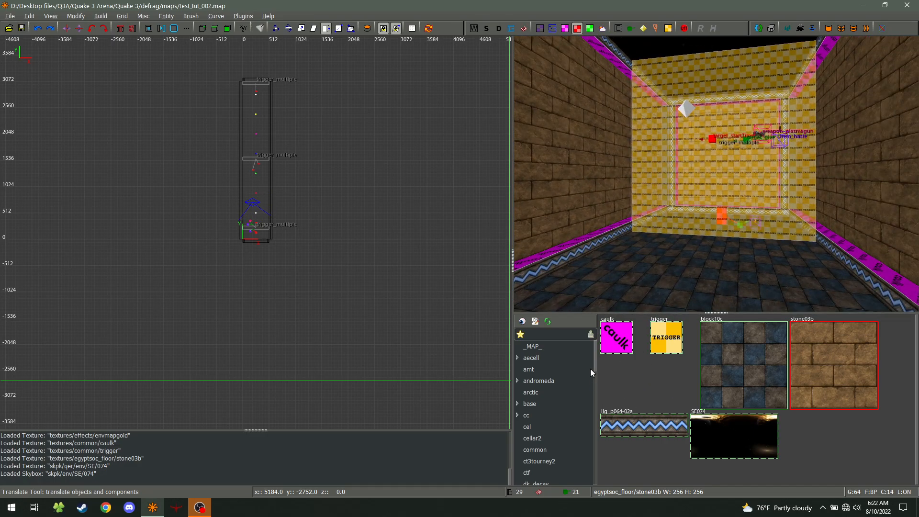
- Replace the floor texture egyptsoc_floor/block10c with andromeda_floors/u_floor throughout the map using Find / Replace Texture
left_click(517, 381)
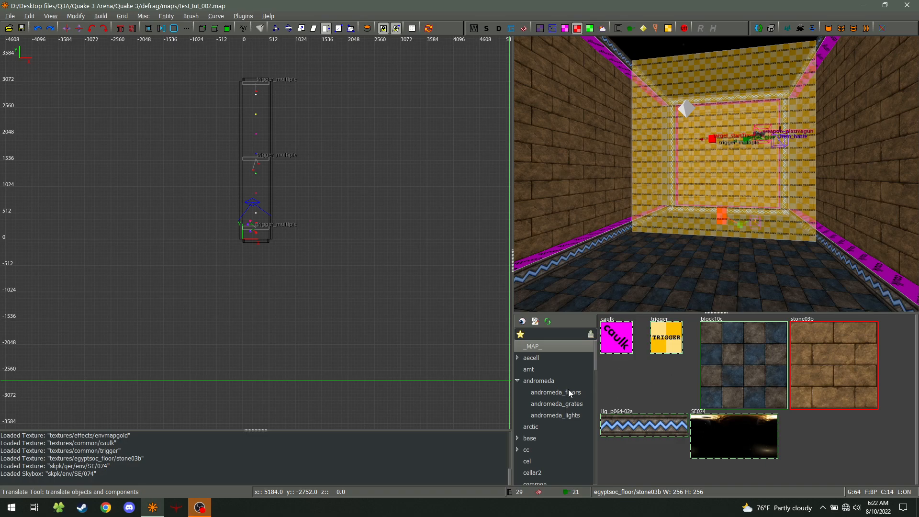
left_click(555, 397)
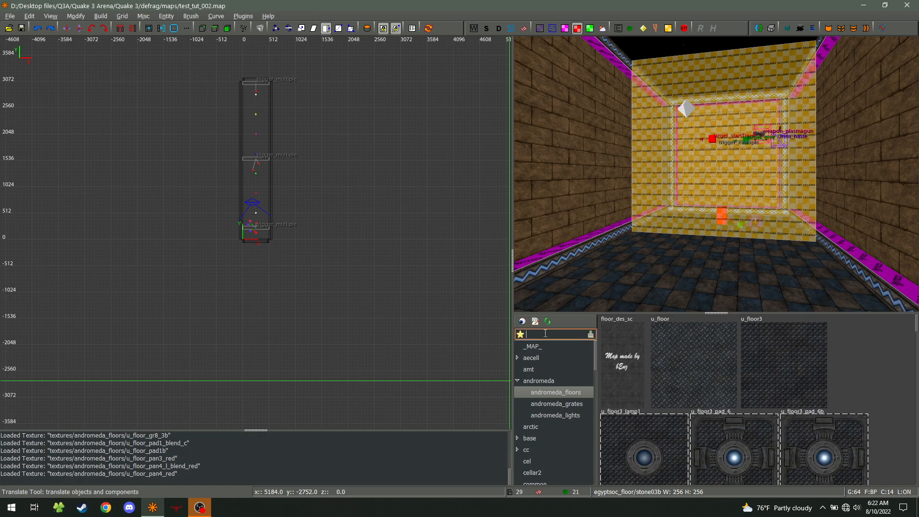
left_click(535, 321)
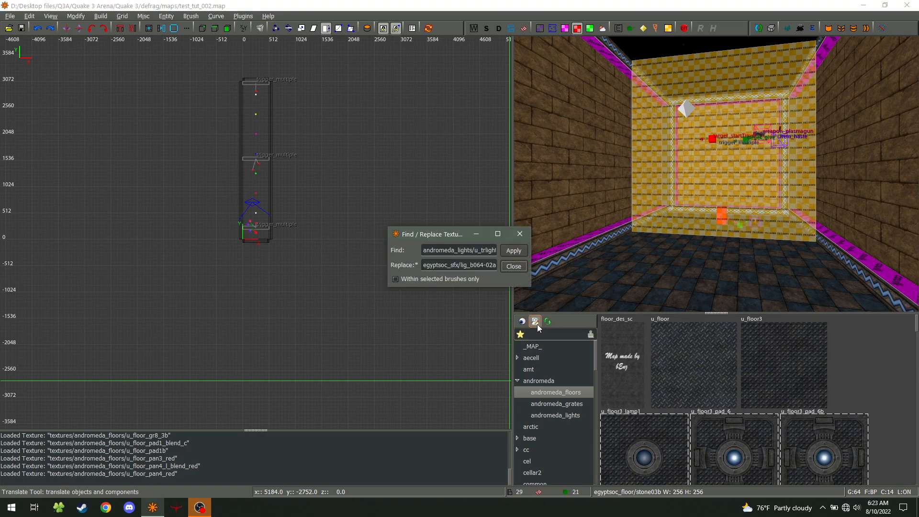
middle_click(616, 274)
left_click(474, 264)
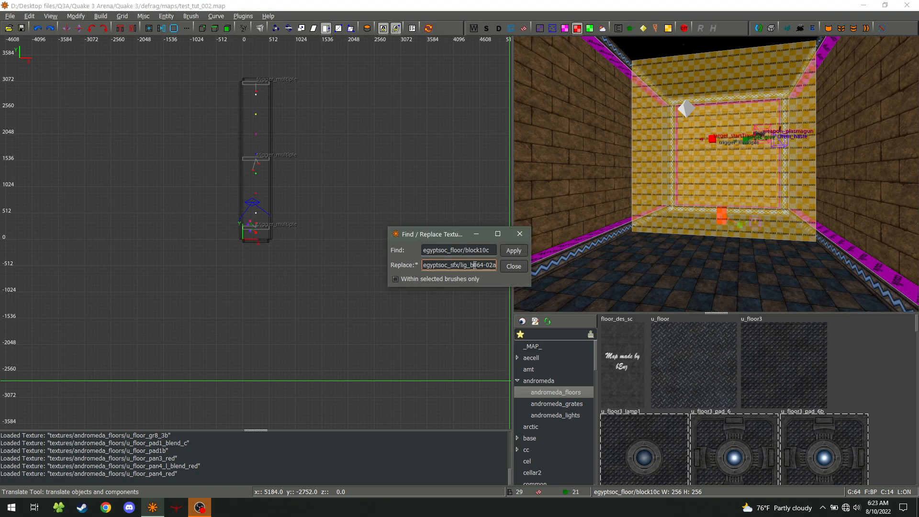
left_click(682, 361)
left_click(511, 255)
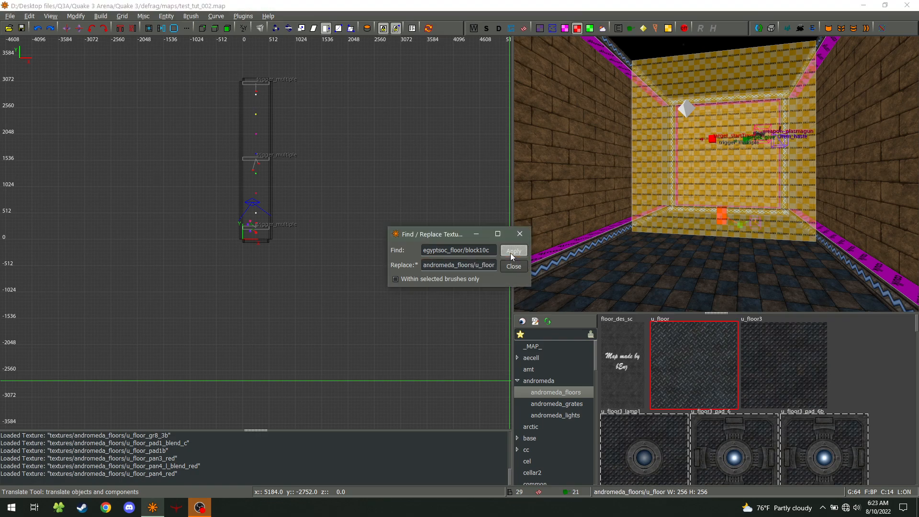
right_click(728, 277)
right_click(729, 277)
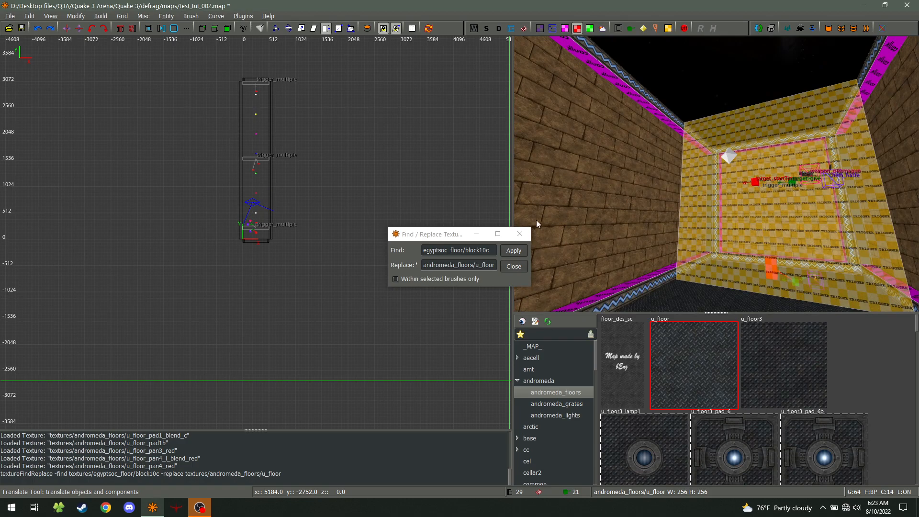
- Replace the wall texture egyptsoc_floor/stone03b with andromeda_floors/u_floor_gr8_1b throughout the map
left_click(472, 249)
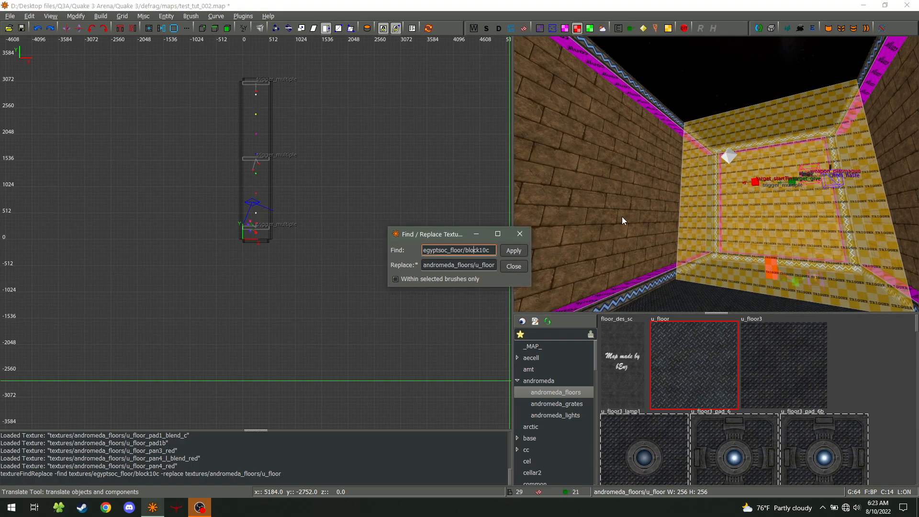
middle_click(610, 193)
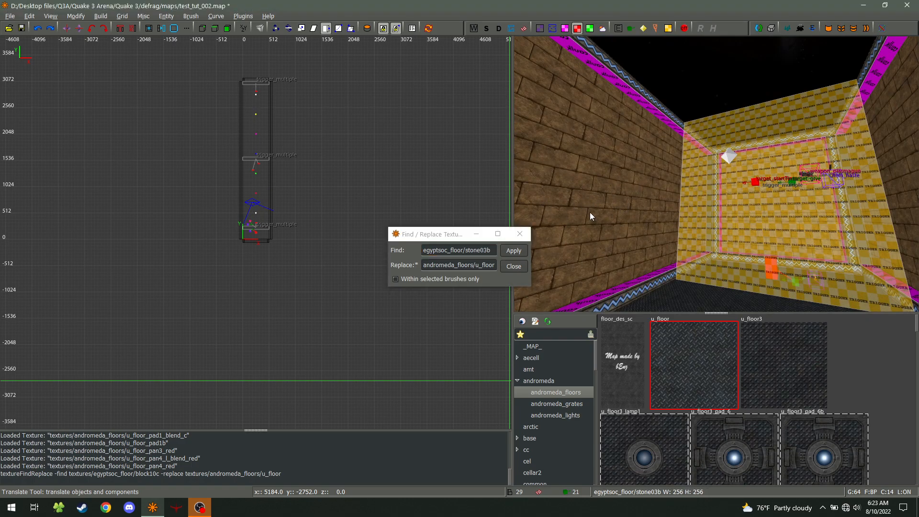
middle_click(685, 302)
middle_click(617, 216)
left_click(476, 265)
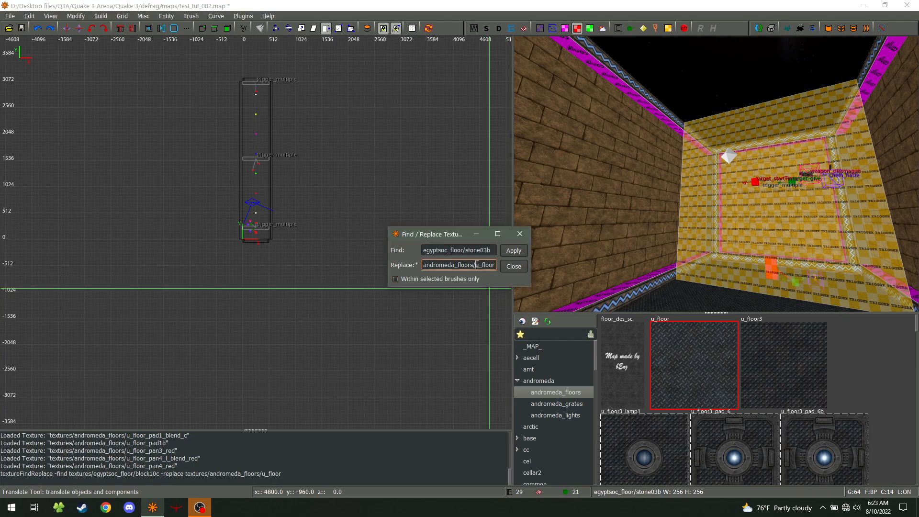
scroll(689, 400, "down", 6)
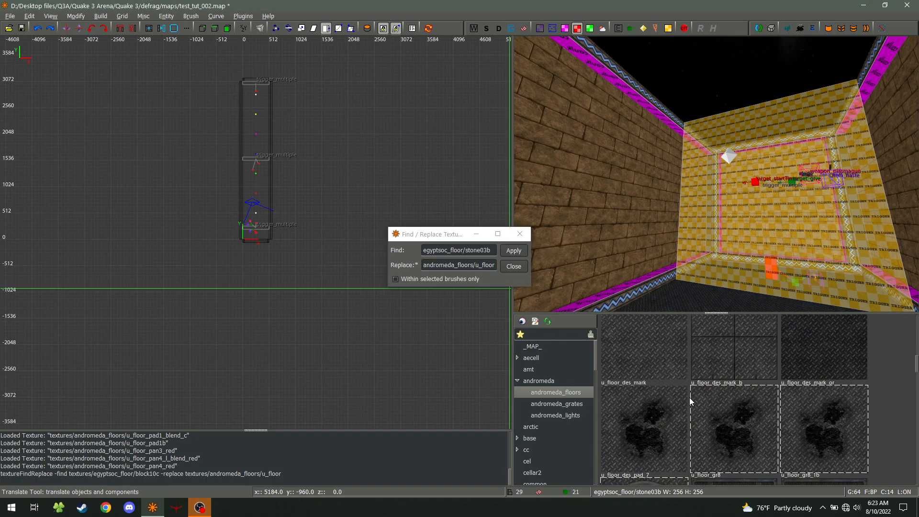
scroll(690, 398, "up", 3)
scroll(829, 410, "down", 3)
left_click(826, 436)
left_click(513, 250)
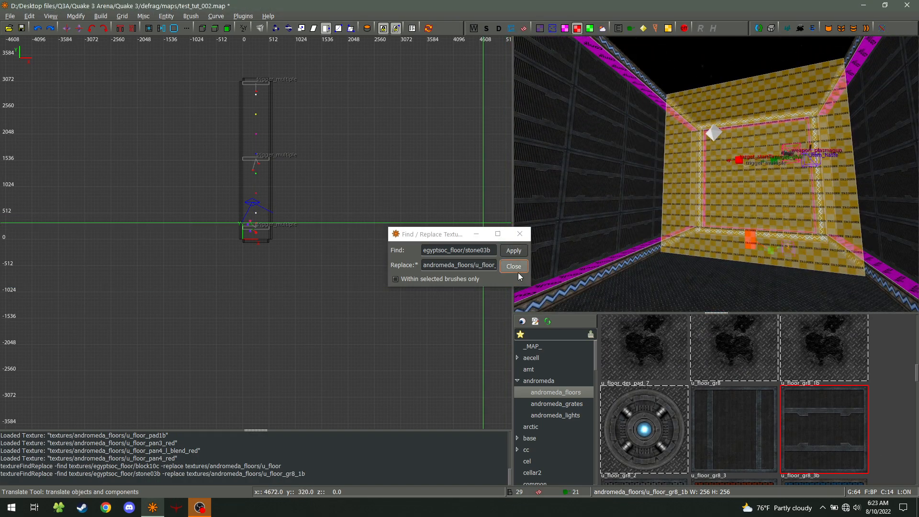
- Replace the trim texture egyptsoc_sfx/lig_b064-02a with andromeda_lights/u_trlightline3 throughout the map and close Find / Replace Texture
left_click(474, 250)
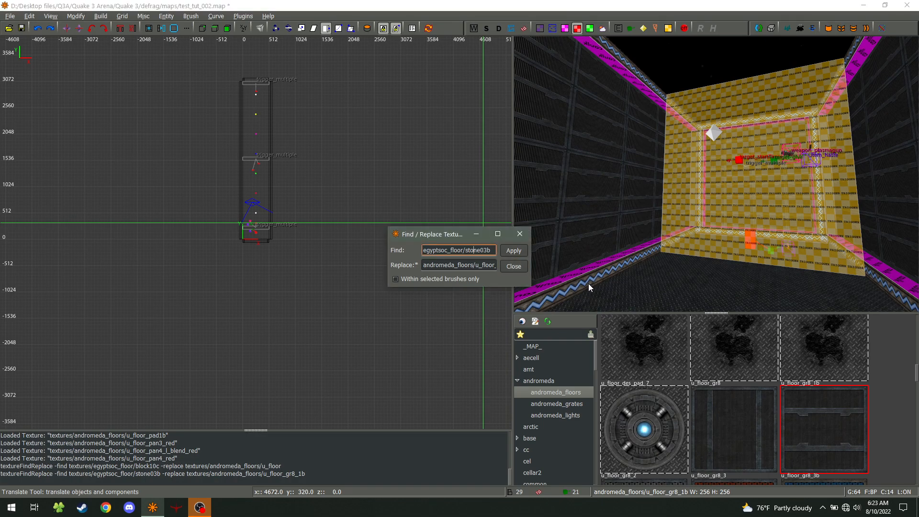
middle_click(587, 283)
left_click(473, 266)
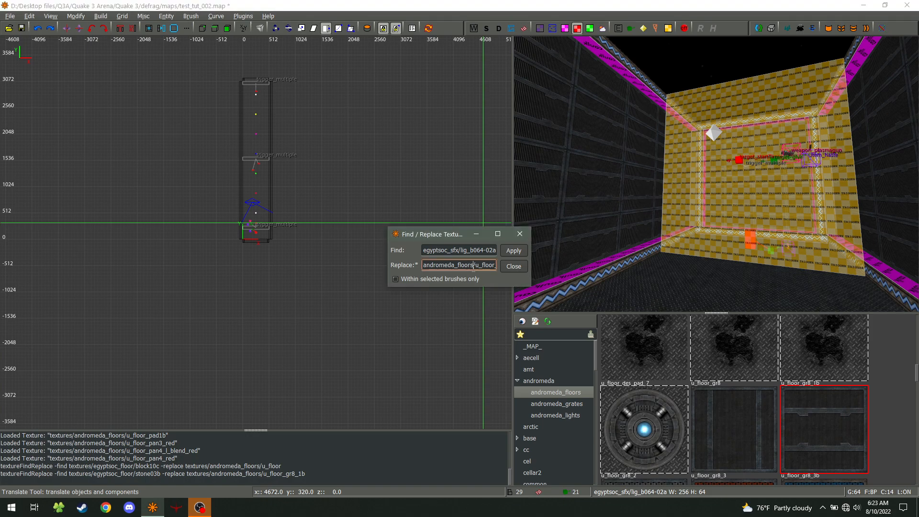
left_click(558, 416)
scroll(674, 406, "down", 4)
scroll(671, 399, "down", 5)
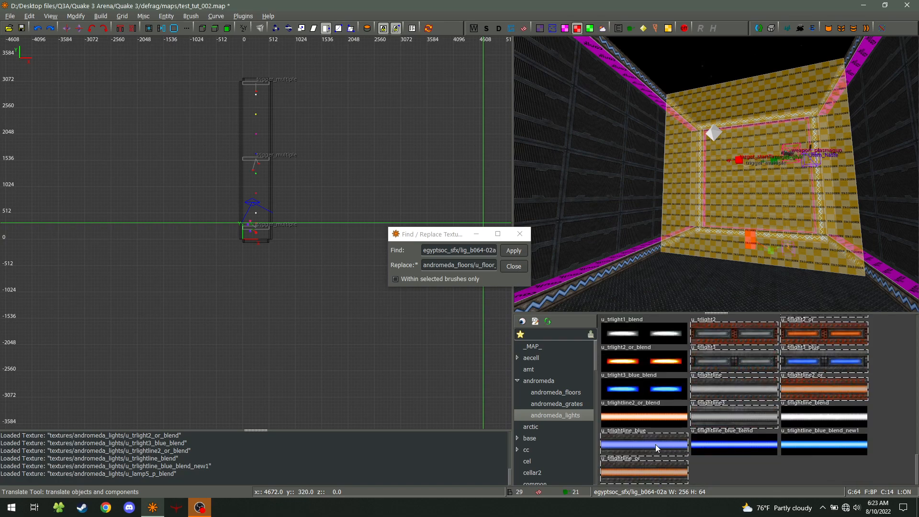
left_click(726, 414)
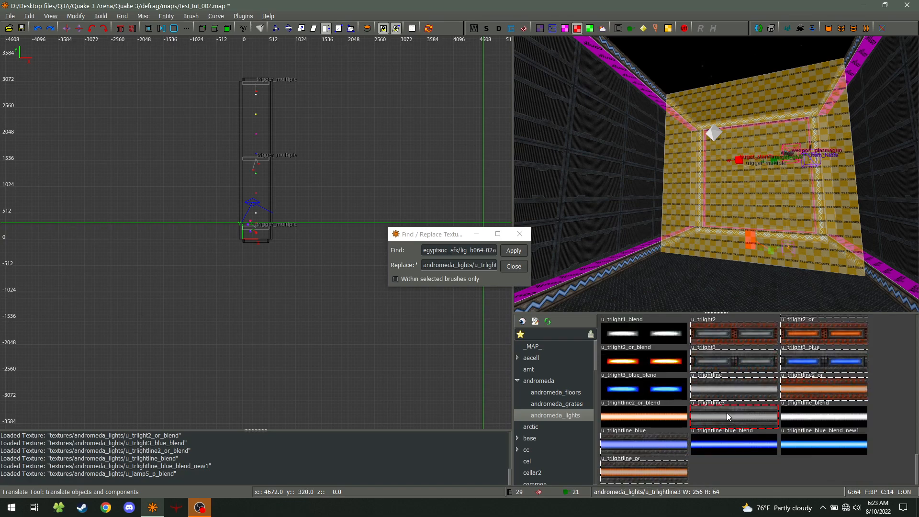
left_click(513, 250)
left_click(519, 266)
- Examine the new floor, wall and trim textures around the room, especially where the trim meets in the corners
right_click(603, 218)
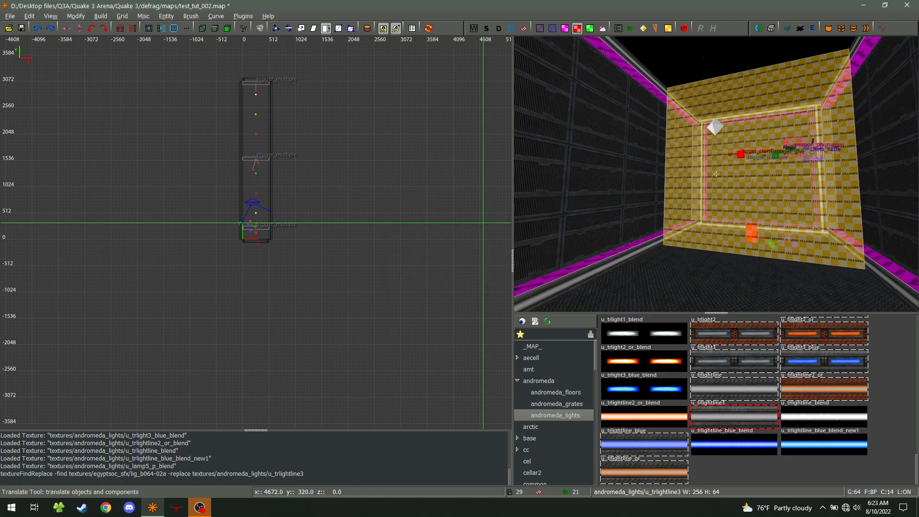
key("w")
key("w")
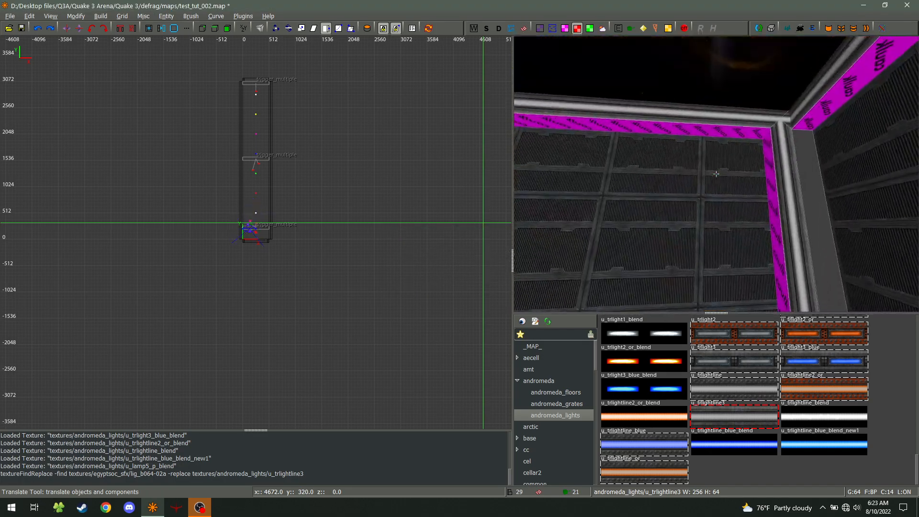
key("a")
key("w")
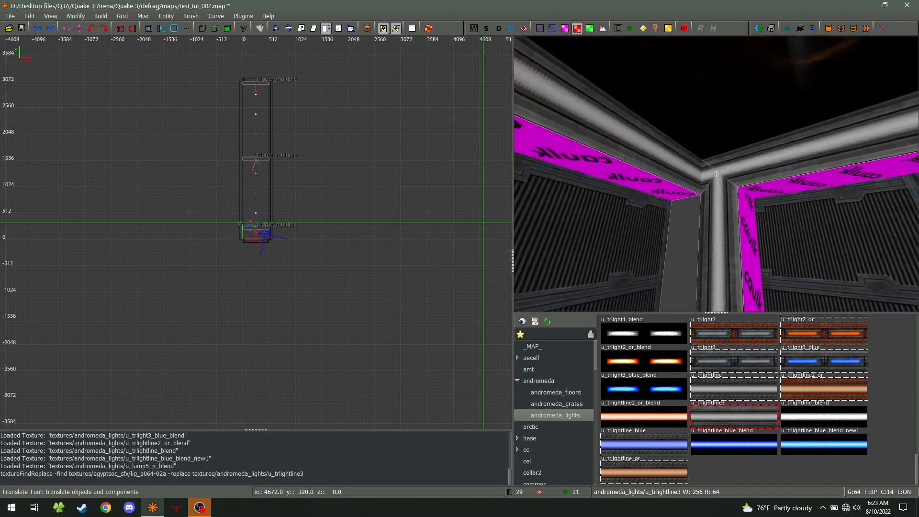
key("w")
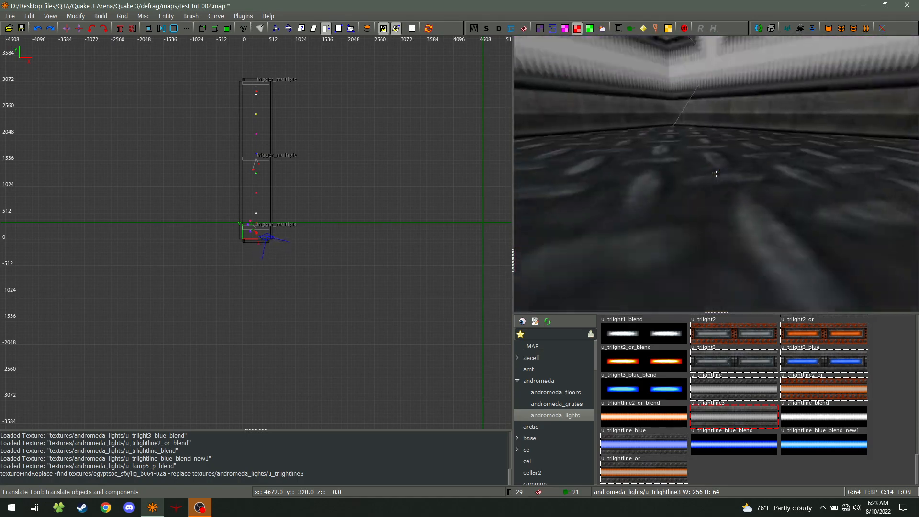
key("w")
key("w")
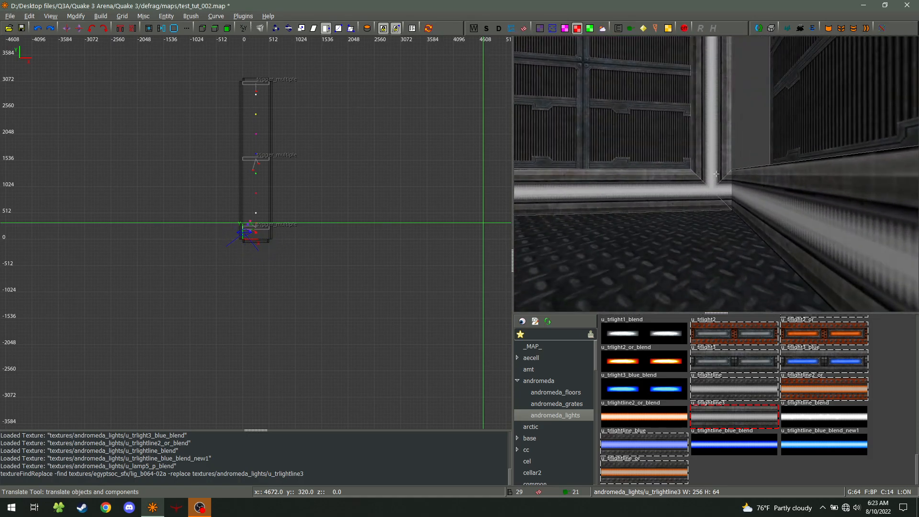
key("a")
key("w")
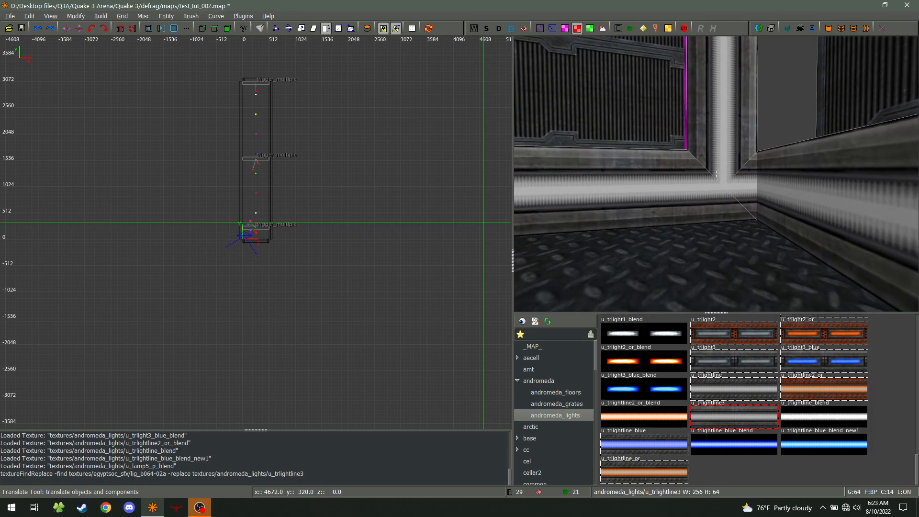
right_click(712, 176)
- Set the camera view's render mode to Textured in the preferences
key("p")
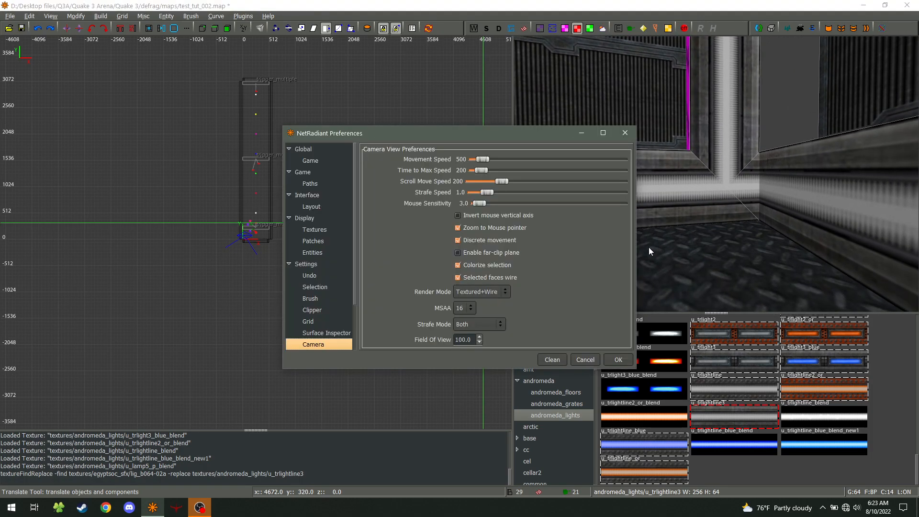
left_click(484, 294)
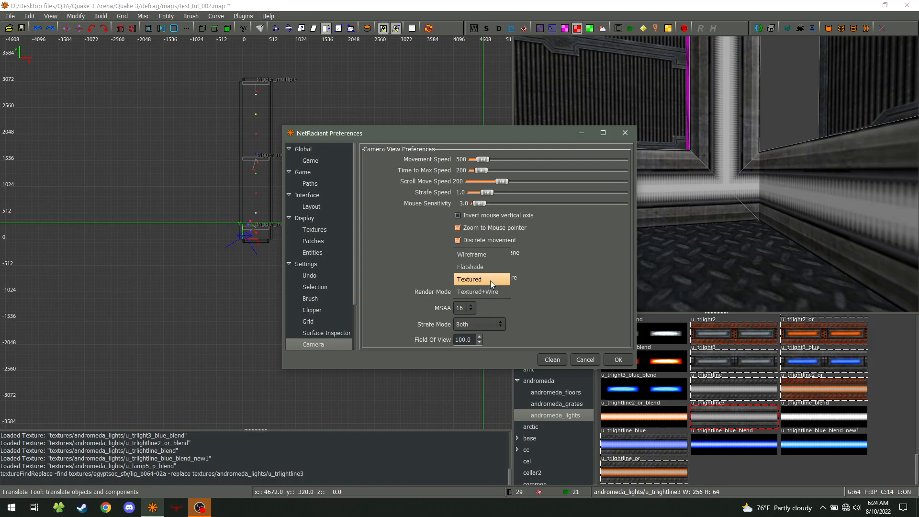
left_click(489, 280)
left_click(618, 360)
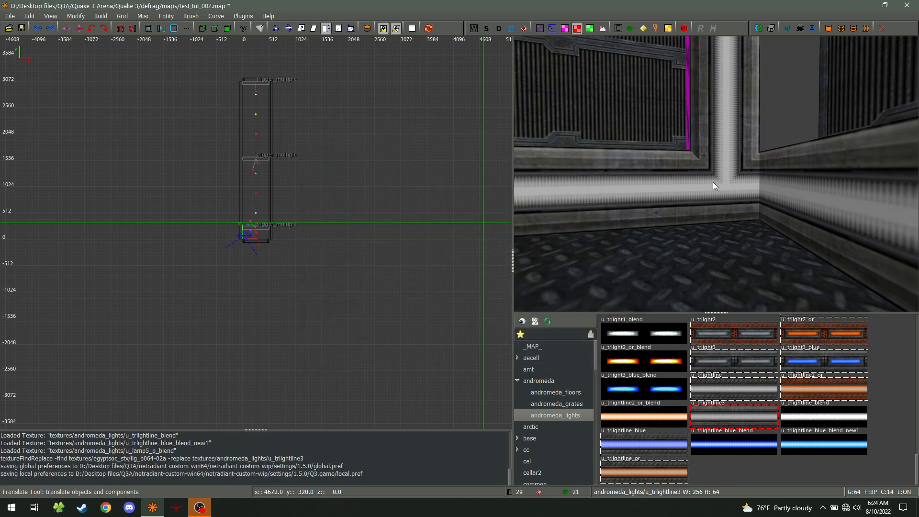
- Select the trim brushes meeting at the room's lower corner, deselect them, and examine the trim joints in the lower and upper corners
left_click(741, 186, "shift")
left_click(724, 162, "shift")
left_click(700, 196, "shift")
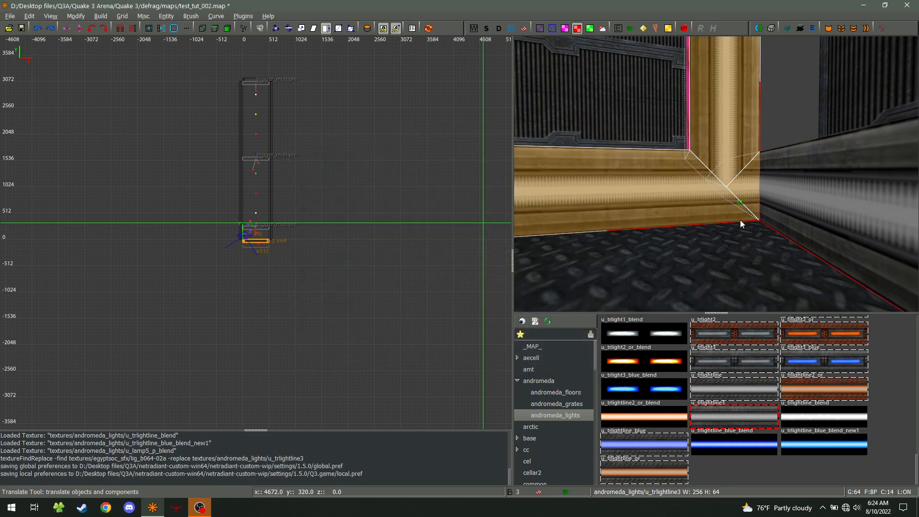
right_click(740, 219)
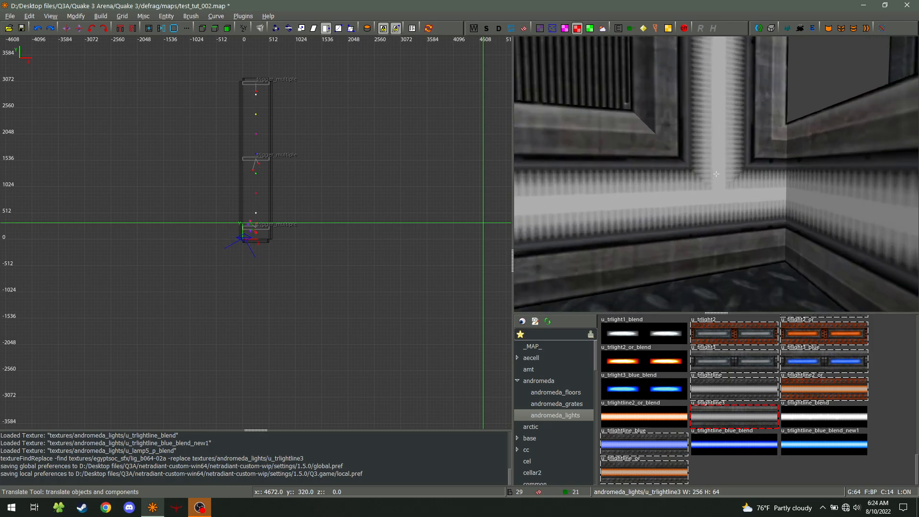
key("s")
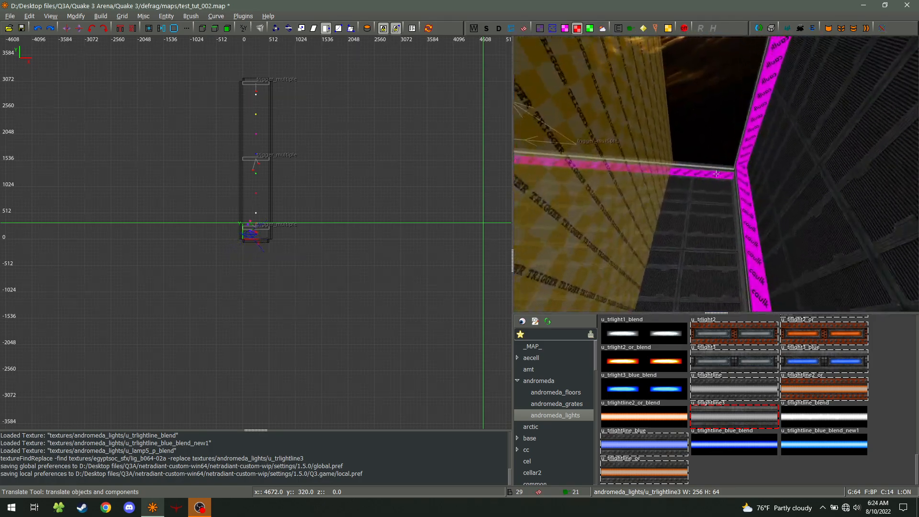
key("s")
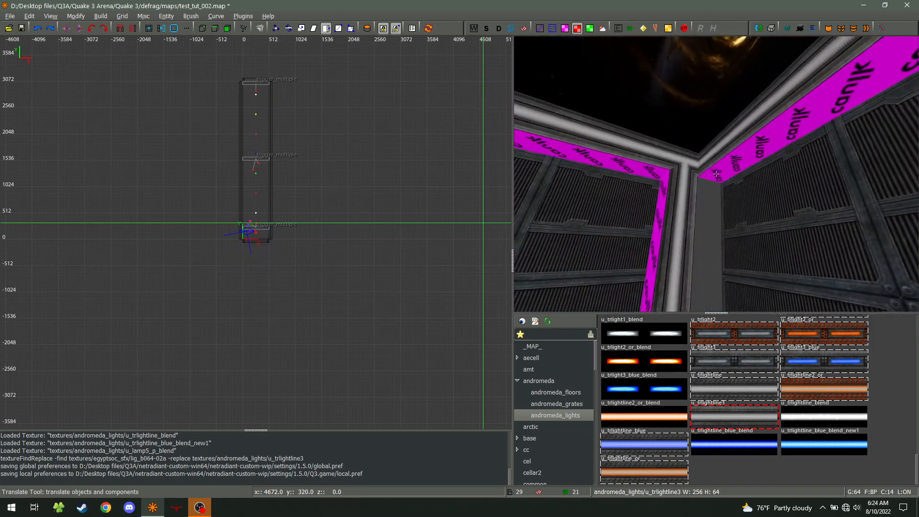
right_click(716, 173)
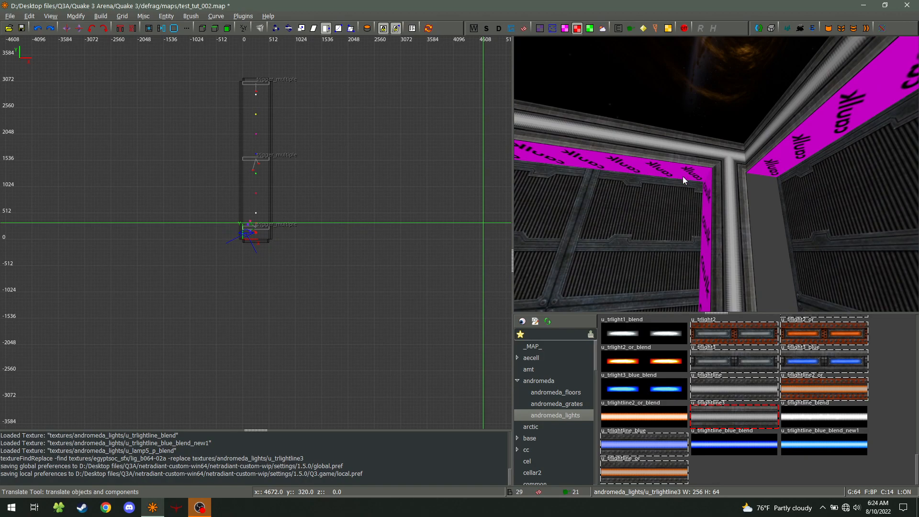
- Save the current map and open sdc-uk_26.map from the maps folder
left_click(8, 28)
left_click(447, 287)
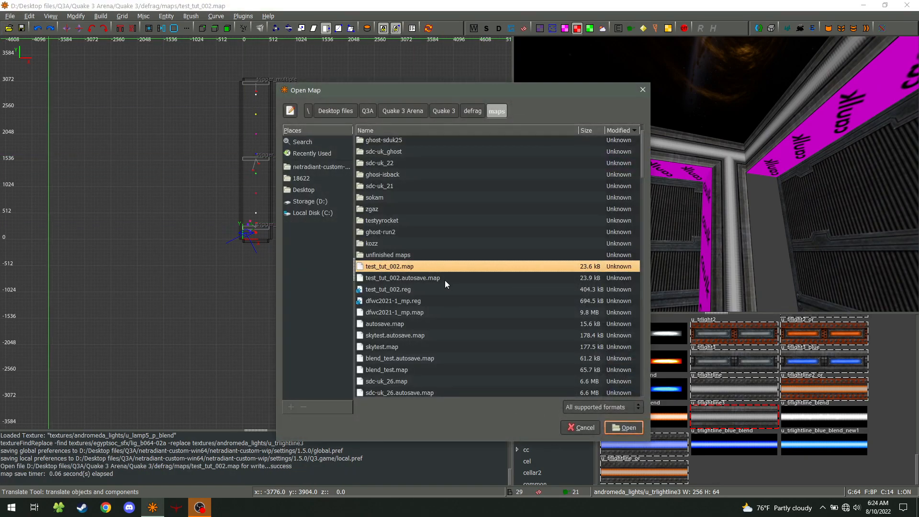
double_click(404, 381)
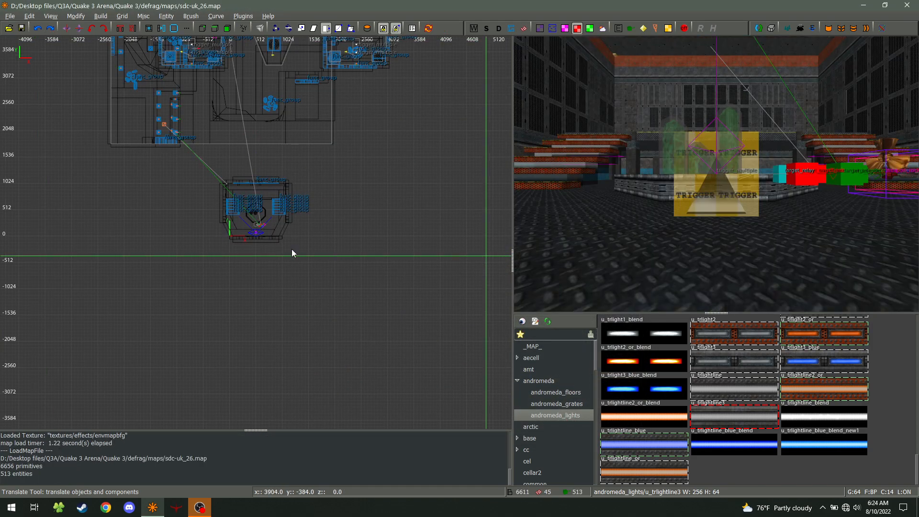
- Jump the camera to the misc_teleporter_dest entity, deselect it, and examine the surrounding walls, ceiling trim and sky openings
left_click(164, 125, "shift")
key("Tab")
right_click(641, 221)
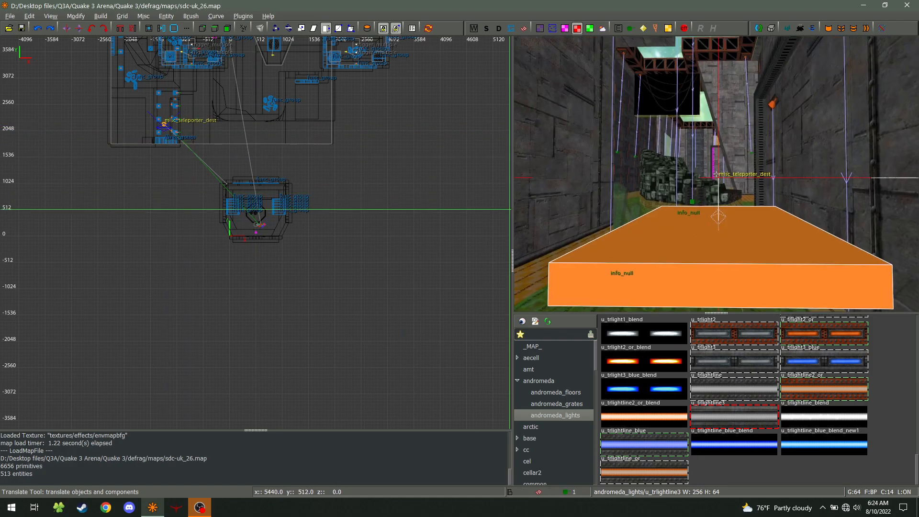
key("Escape")
key("w")
key("w")
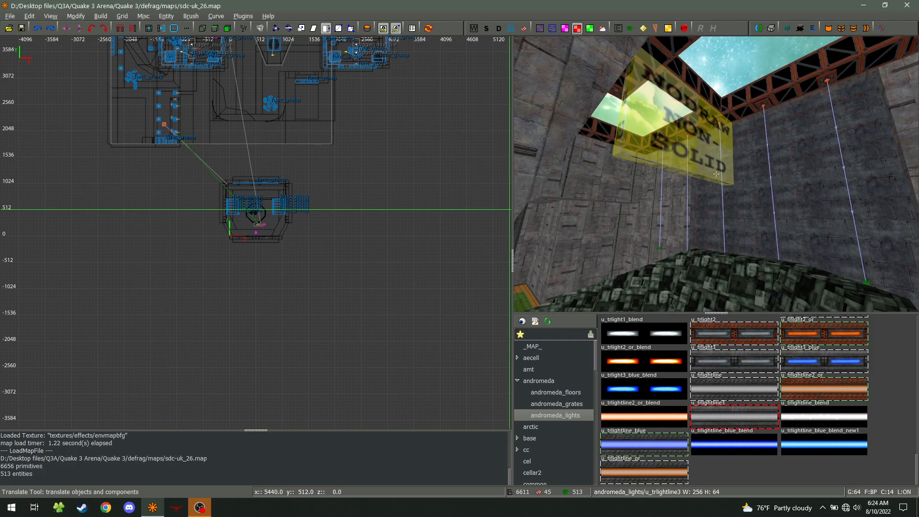
key("w")
key("w")
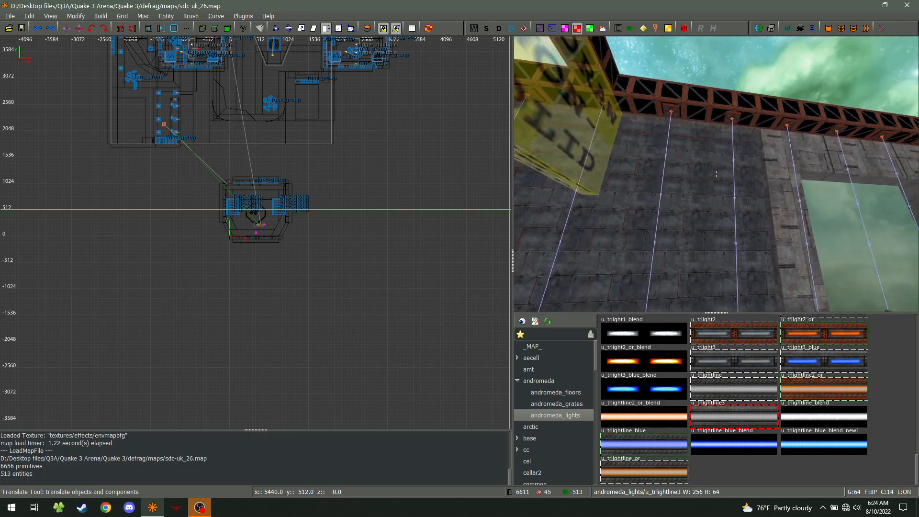
key("w")
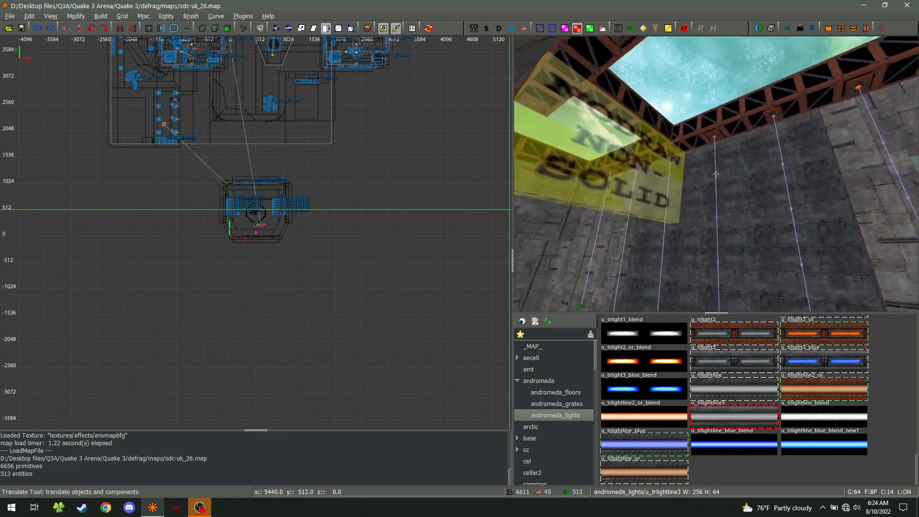
- Select the small brick brushes on the wall and the light fixture brushes in the orange trim to see how they are built, deselecting each group
right_click(715, 173)
mouse_move(647, 178)
left_mouse_down("shift")
mouse_move(724, 148)
mouse_move(602, 234)
mouse_move(698, 149)
left_mouse_up("shift")
key("Escape")
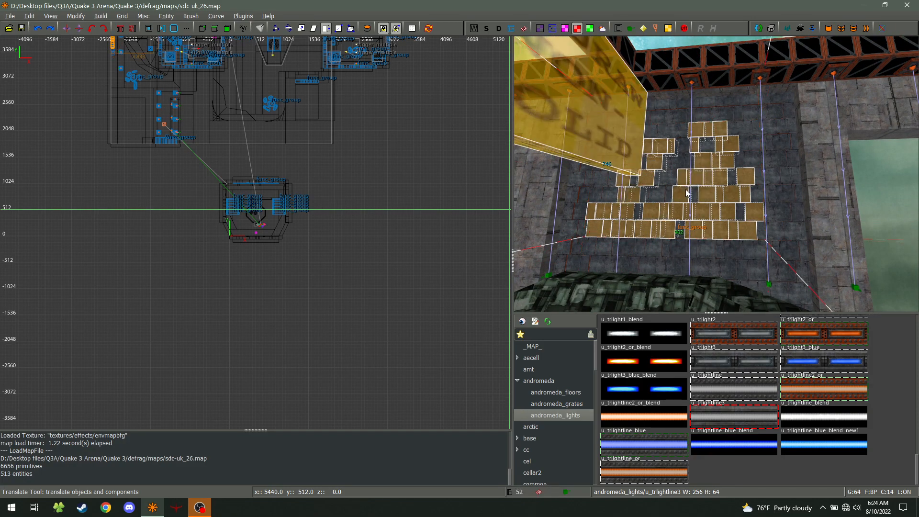
right_click(699, 149)
key("w")
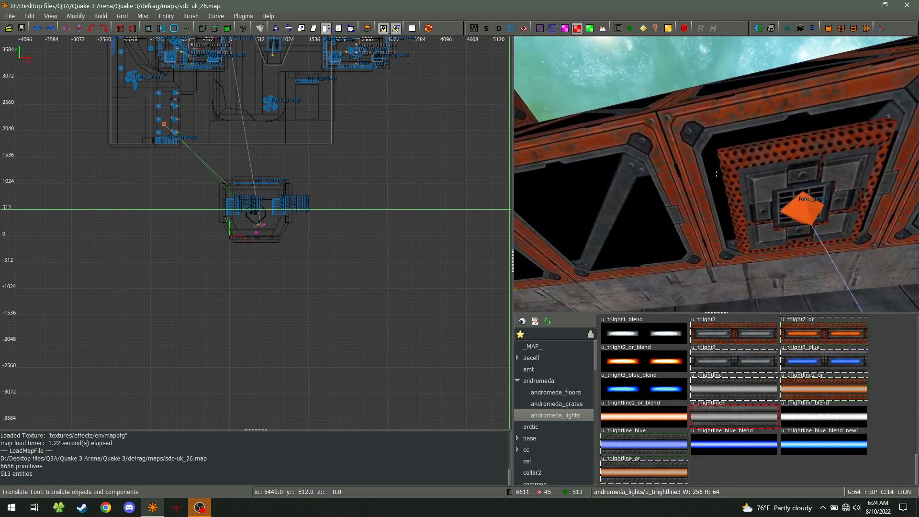
right_click(716, 174)
mouse_move(696, 174)
left_mouse_down("shift")
mouse_move(681, 168)
mouse_move(694, 191)
mouse_move(736, 218)
mouse_move(718, 175)
left_mouse_up("shift")
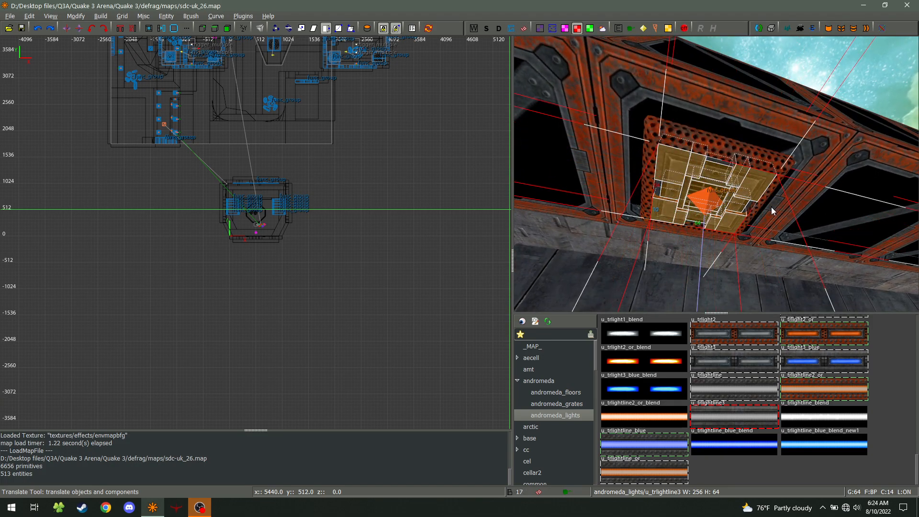
key("Escape")
- Set the camera view's render mode to Textured+Wire in the preferences
key("p")
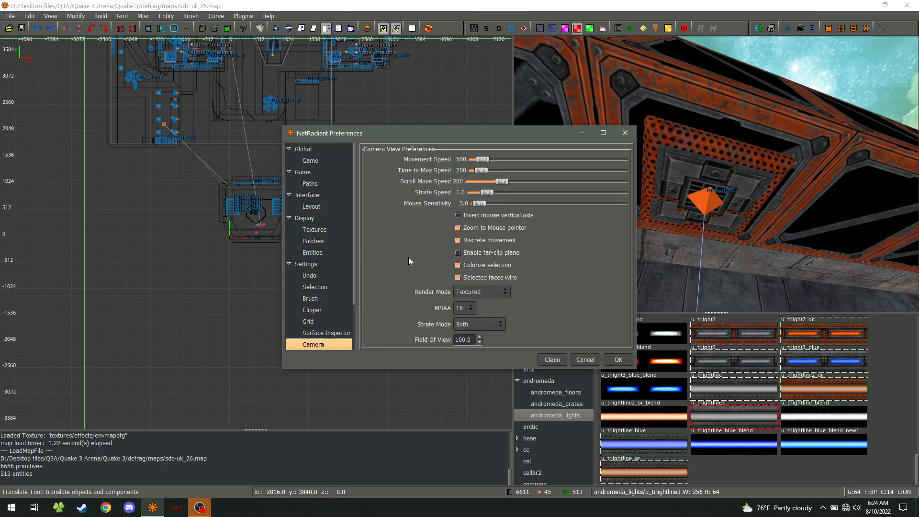
left_click(480, 291)
left_click(483, 303)
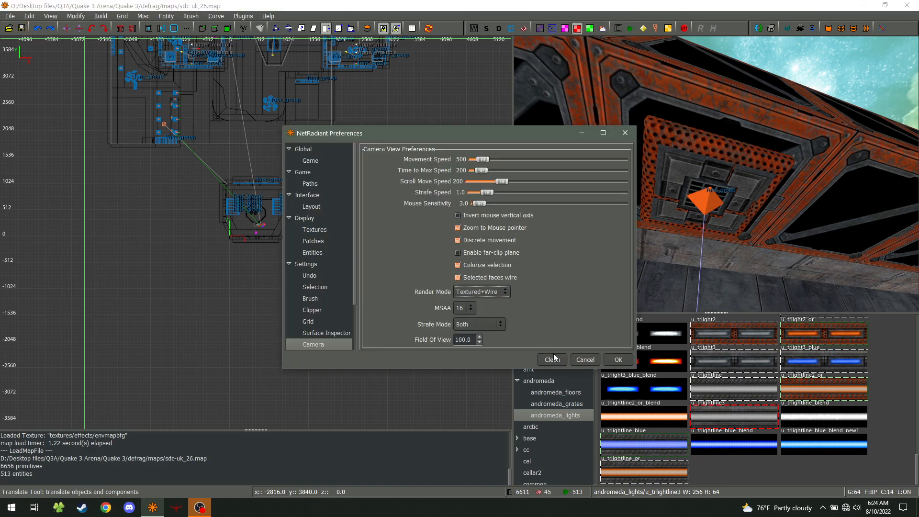
left_click(617, 359)
- Select the four adjoining dark rock floor brushes to examine how they are divided, and deselect them
right_click(716, 174)
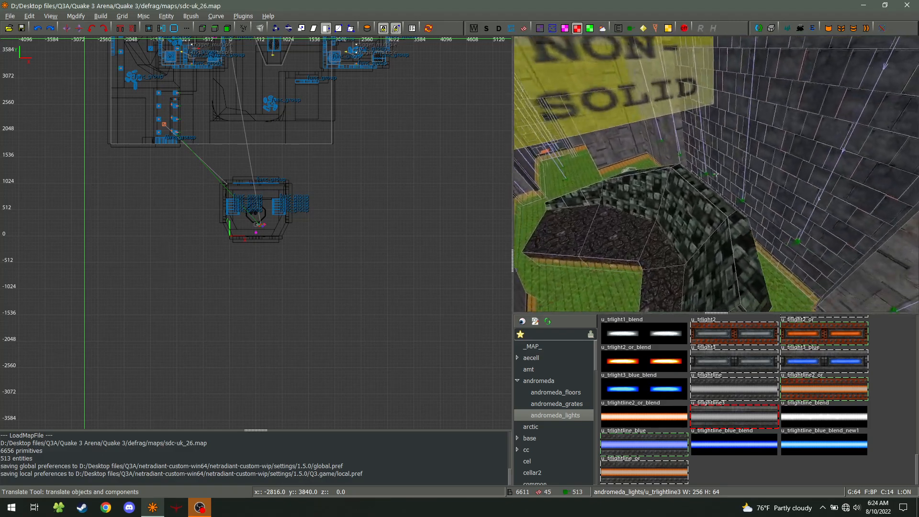
right_click(715, 173)
left_click(570, 242, "shift")
left_click(618, 244, "shift")
left_click(675, 259, "shift")
left_click(694, 297, "shift")
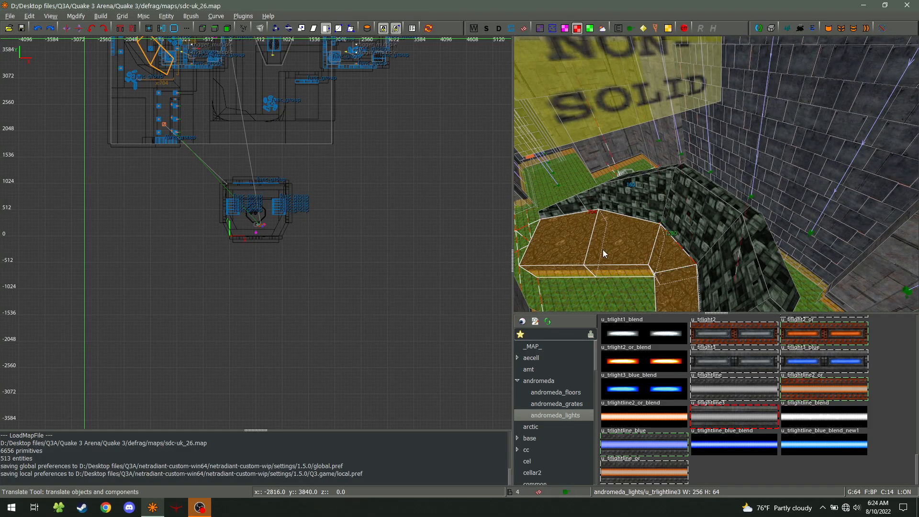
key("Escape")
- Select the neighbouring green block wall sections around the rock floor, deselect them, and examine the brush outlines on the brick wall
right_click(704, 228)
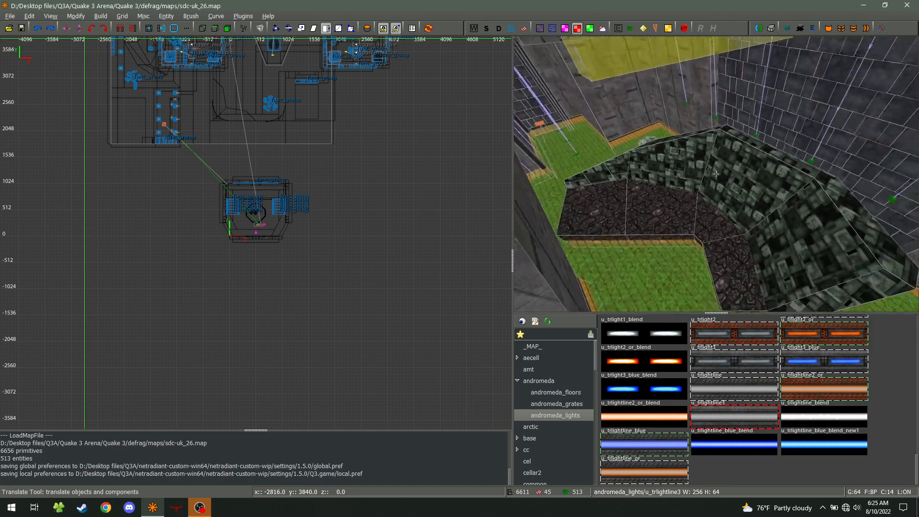
right_click(715, 174)
left_click(699, 195, "shift")
left_click(741, 191, "shift")
right_click(743, 192)
right_click(716, 174)
key("Escape")
left_click(639, 185, "shift")
left_click(740, 188, "shift")
left_click(833, 215, "shift")
key("Escape")
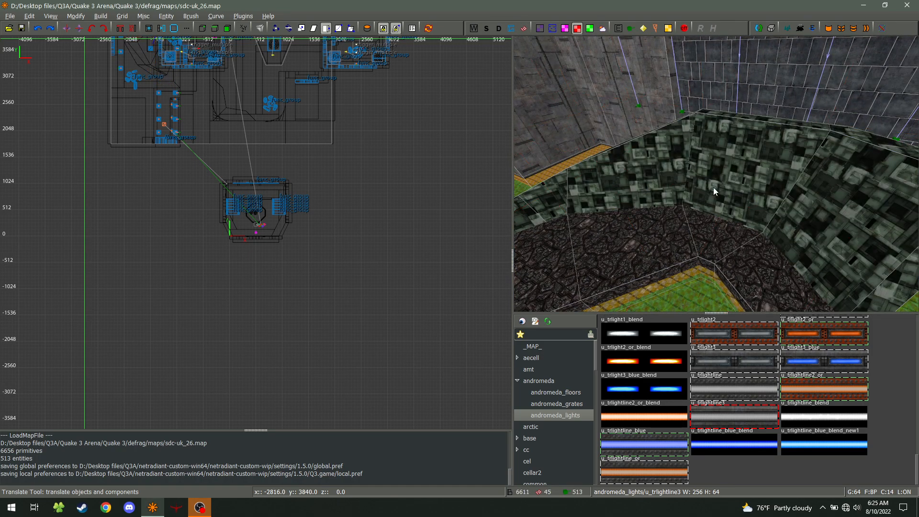
right_click(717, 190)
right_click(716, 174)
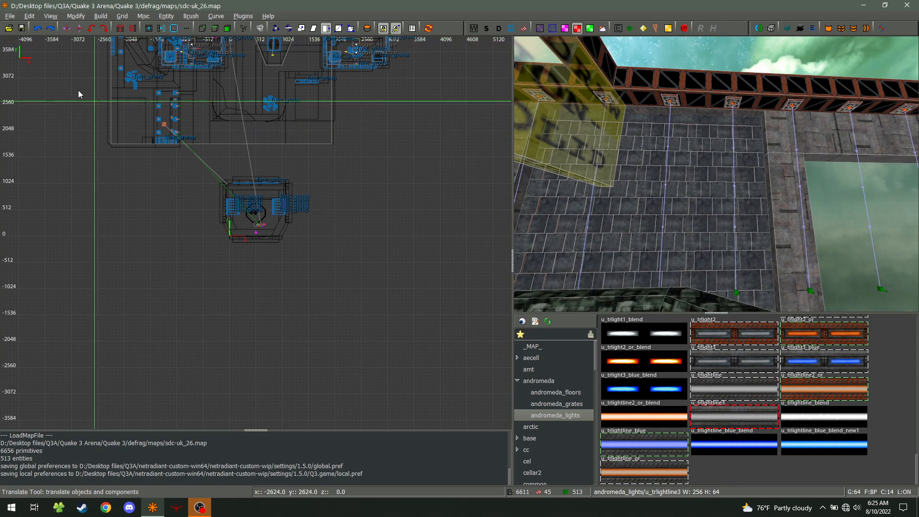
- Open test_tut_002.map from the maps folder and examine the caulk strips and trim bordering the room's walls
left_click(9, 28)
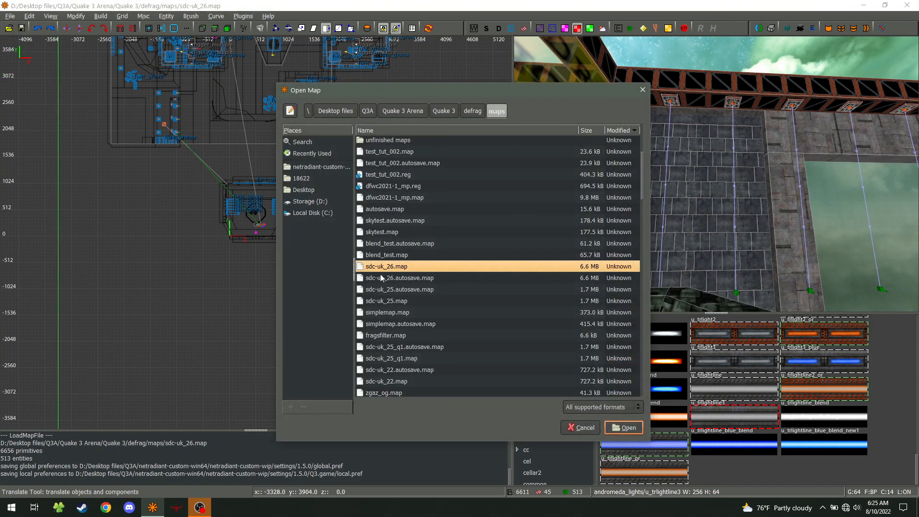
double_click(412, 152)
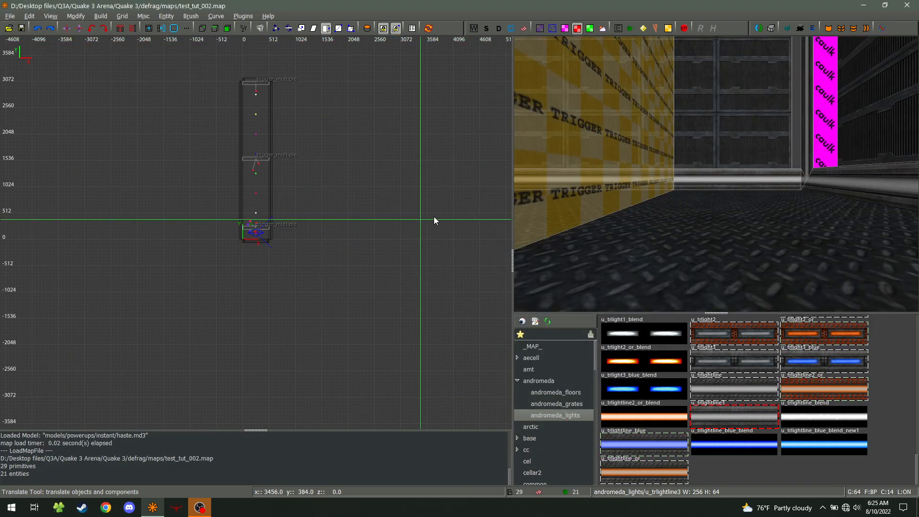
right_click(622, 196)
key("w")
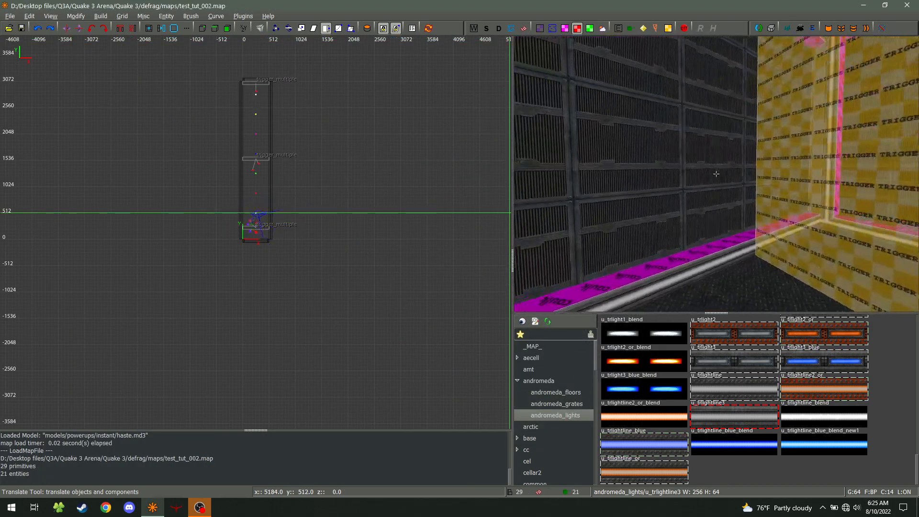
key("w")
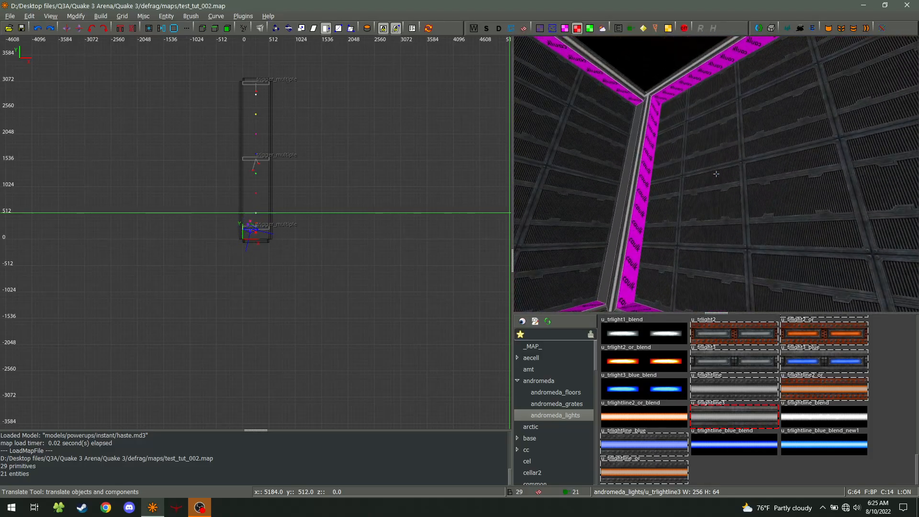
right_click(717, 178)
right_click(745, 180)
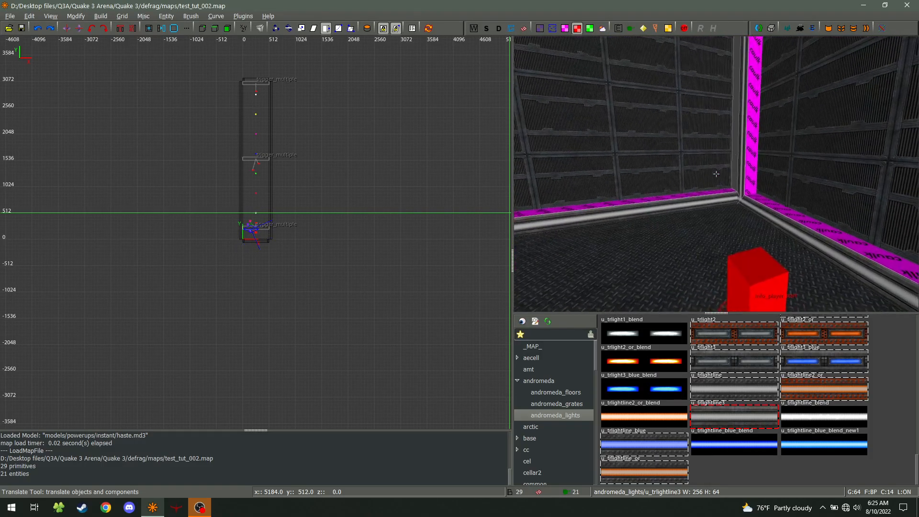
right_click(716, 174)
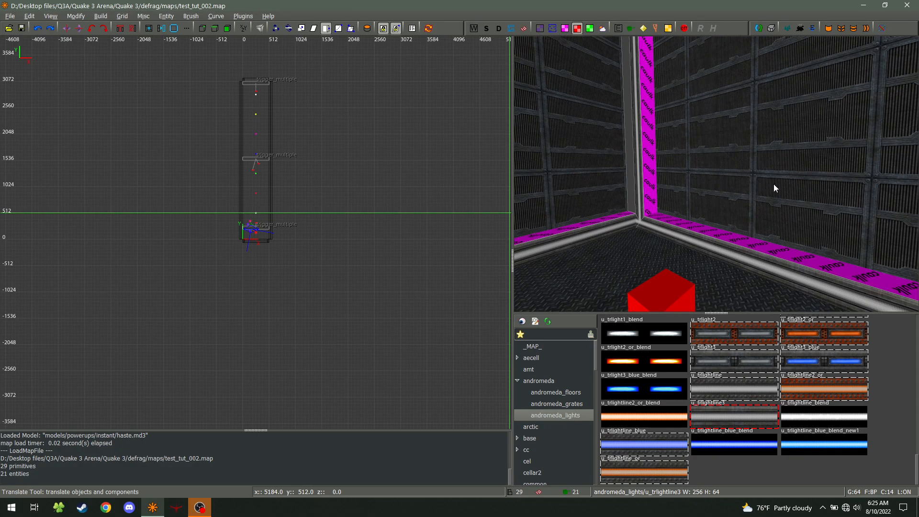
- Try painting the u_trlightline3 texture onto the ribbed wall face, and undo it
middle_click(759, 174, "ctrl+shift")
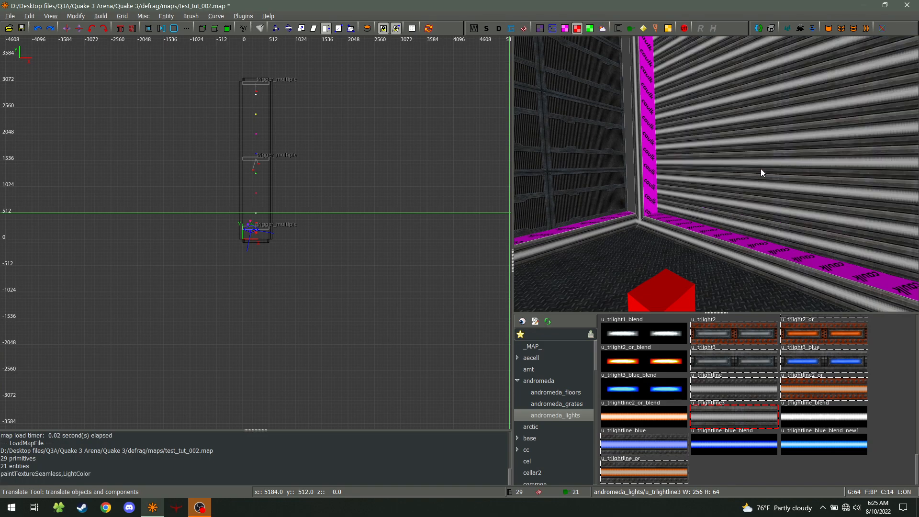
key("ctrl+z")
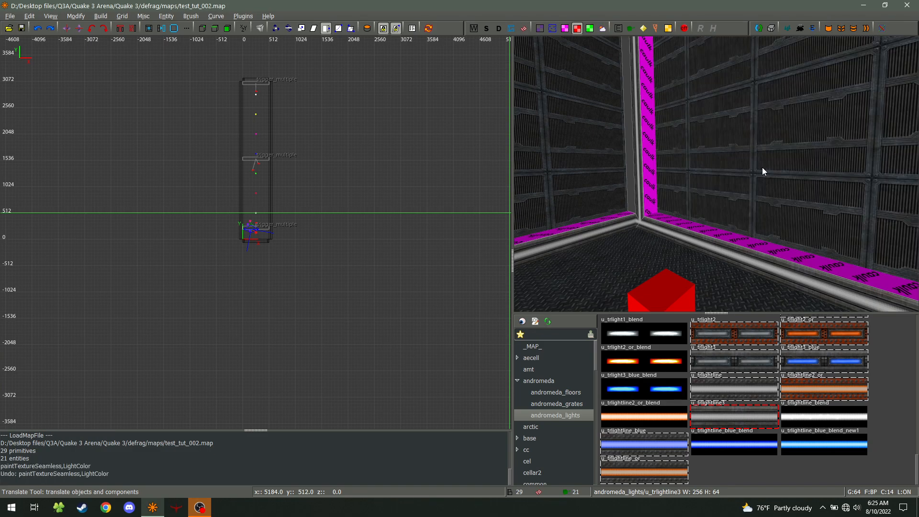
- Try selecting individual faces of the walls, floor, trim and caulk strips, and clear the extra face selections
left_click(762, 168, "ctrl+shift")
left_click(760, 168, "ctrl+shift")
left_click(757, 167, "ctrl+shift")
left_click(579, 165, "ctrl+shift")
left_click(732, 260, "ctrl+shift")
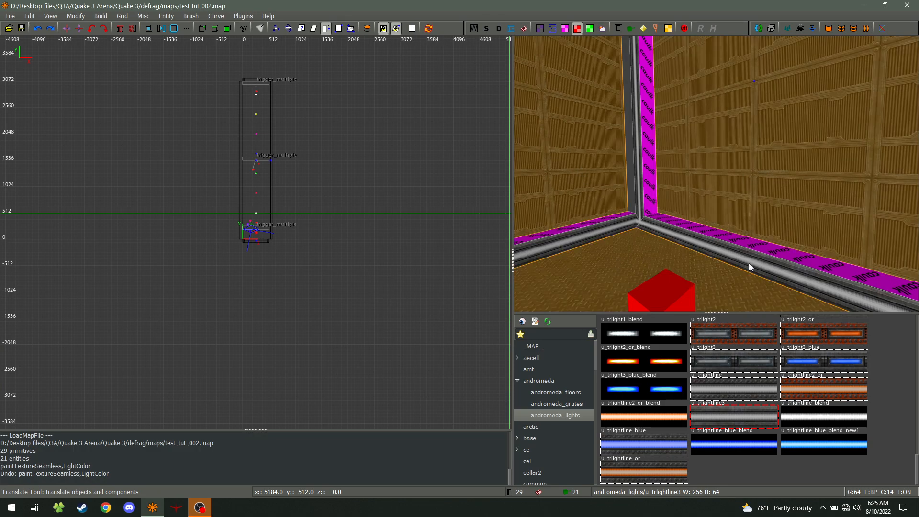
left_click(588, 230, "ctrl+shift")
left_click(583, 190, "ctrl+shift")
left_click(620, 188, "ctrl+shift")
left_click(649, 194, "ctrl+shift")
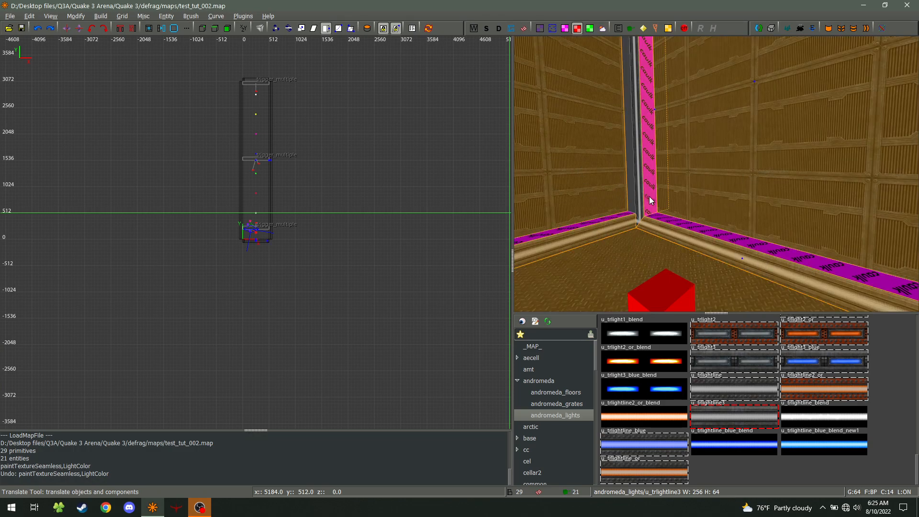
left_click(638, 203, "ctrl+shift")
left_click(652, 224, "ctrl+shift")
mouse_move(655, 224)
left_mouse_down("ctrl+shift")
mouse_move(660, 219)
mouse_move(630, 252)
mouse_move(636, 169)
mouse_move(686, 177)
left_mouse_up("ctrl+shift")
left_click(716, 230, "ctrl+shift")
- Select only the ribbed wall face framed by caulk and reset its texture alignment in the Surface Inspector
left_click(748, 205, "ctrl+shift")
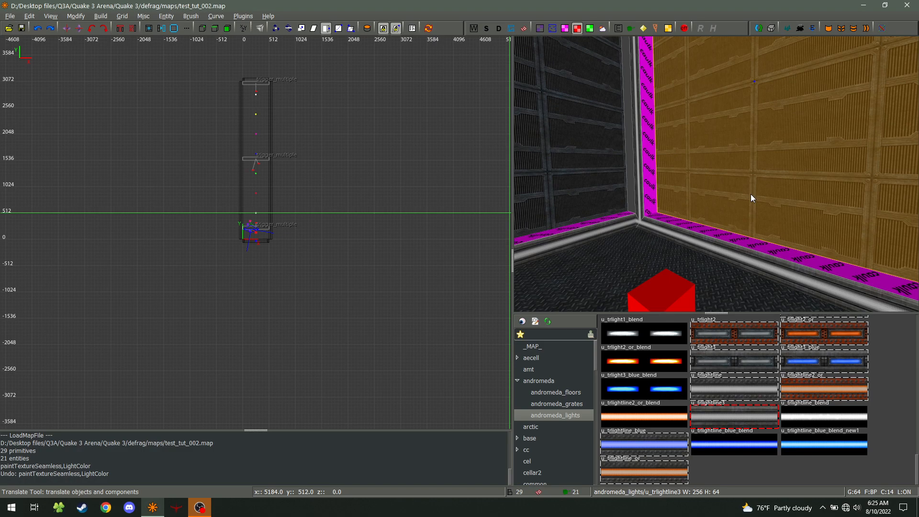
key("s")
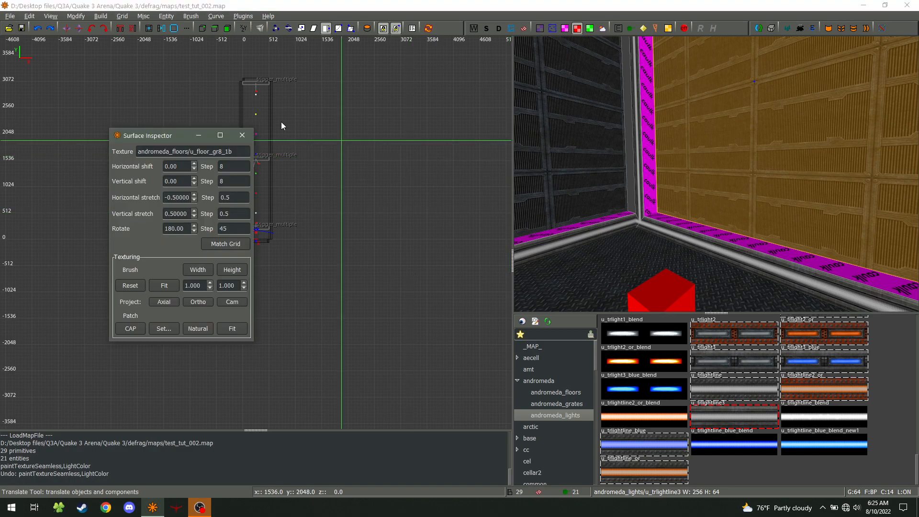
left_click_drag(152, 135, 274, 141)
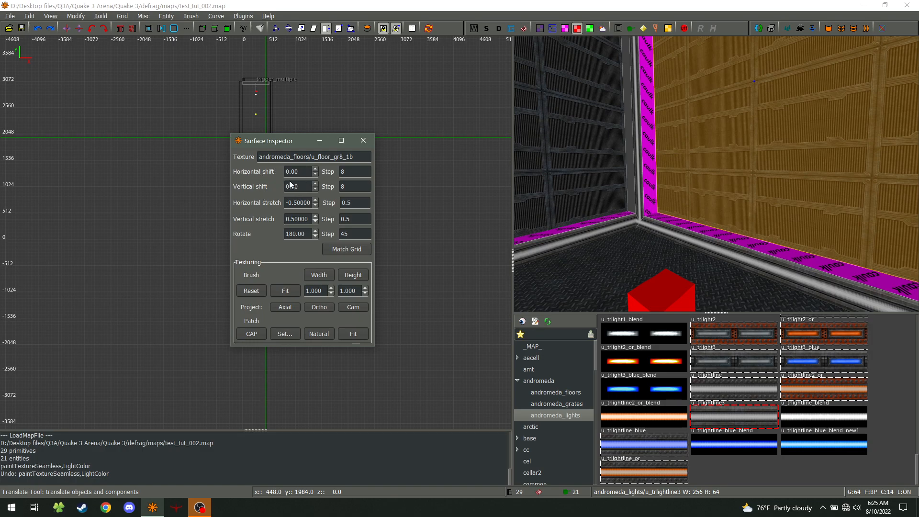
right_click(550, 206)
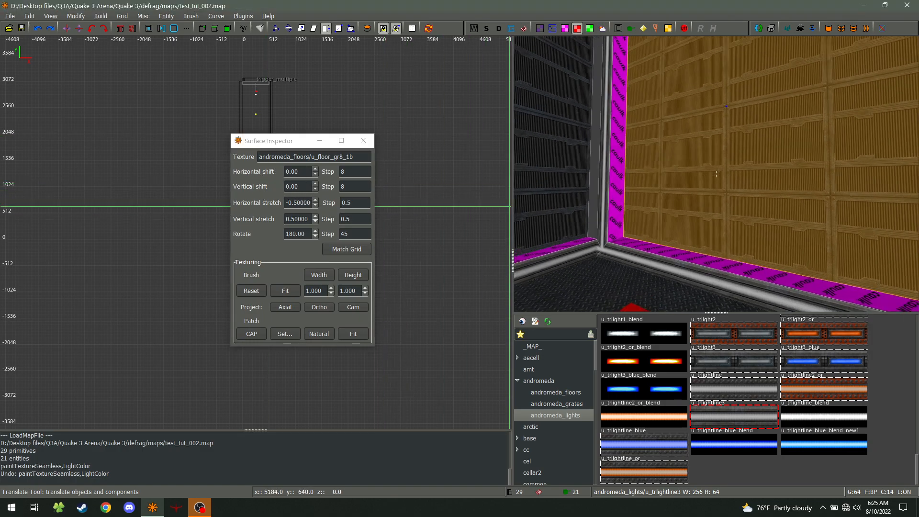
right_click(716, 173)
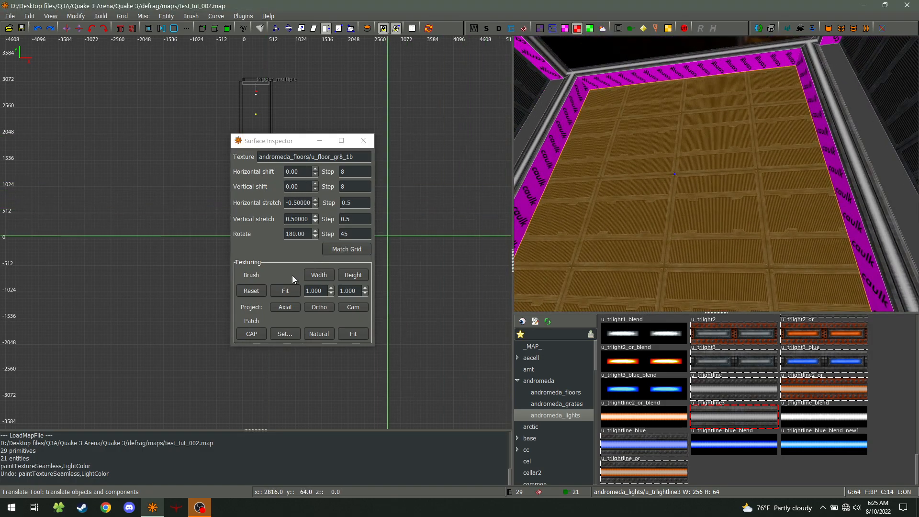
left_click(252, 290)
right_click(545, 281)
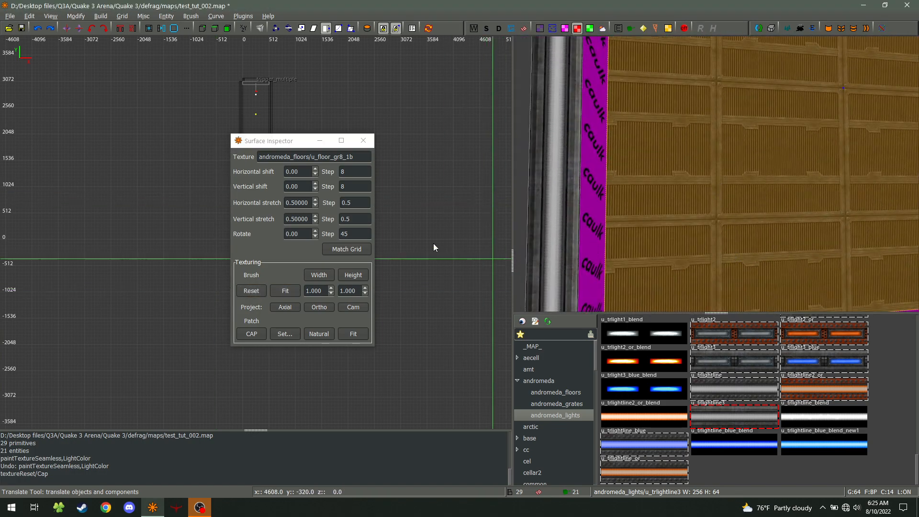
- Fit the texture to the selected wall face with one repeat in width and height, and view the whole wall
left_click(331, 289)
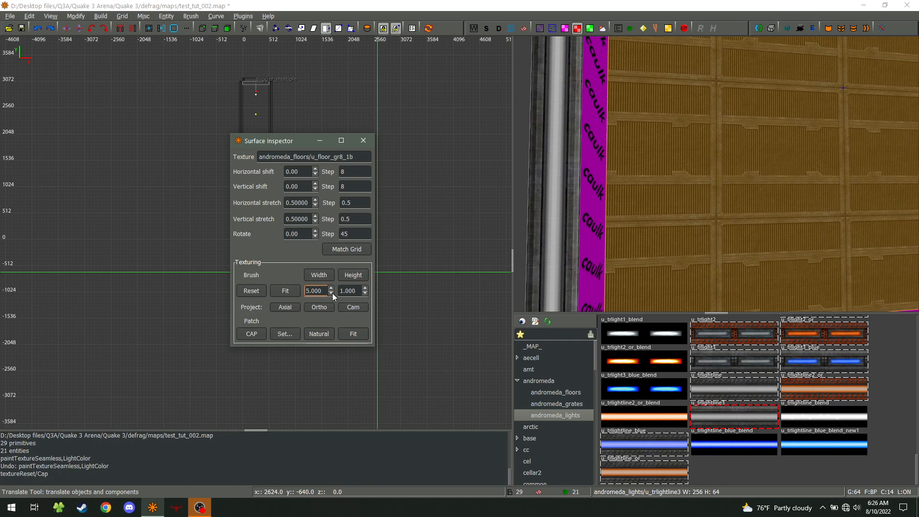
left_click(286, 291)
key("s")
key("w")
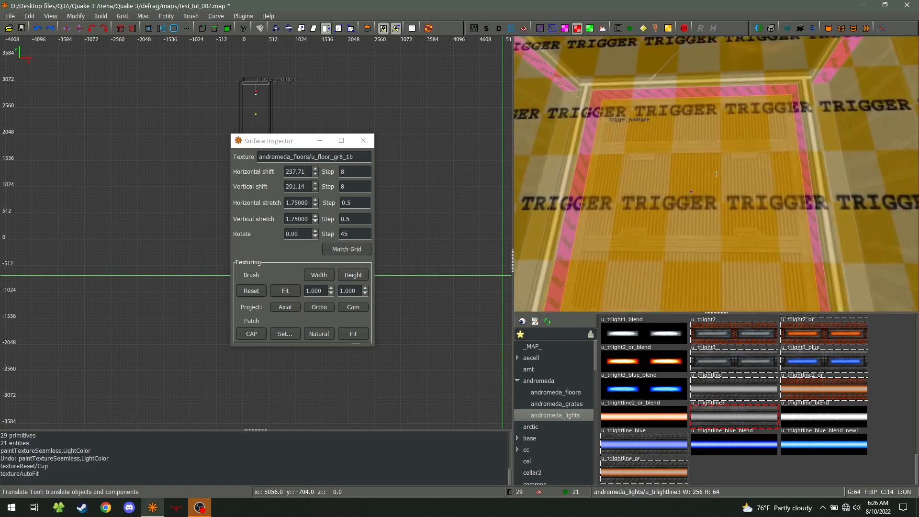
key("s")
right_click(716, 173)
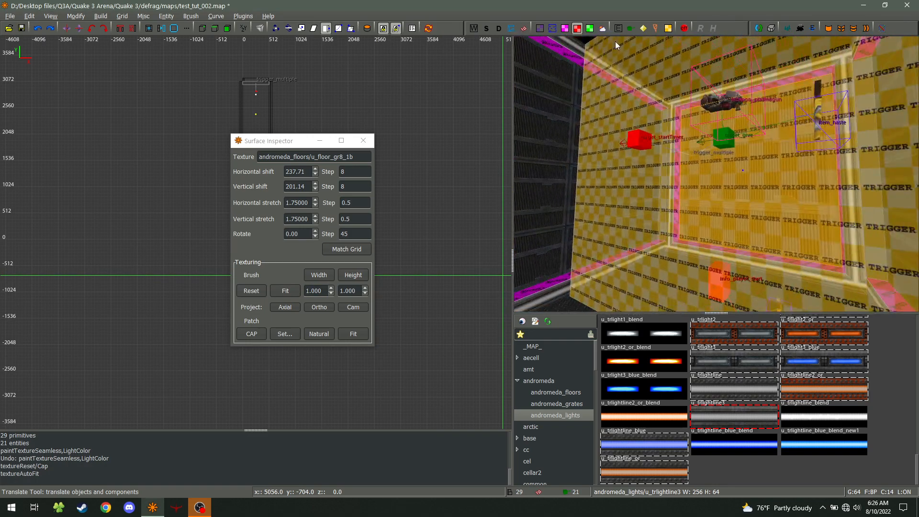
- Hide the trigger brushes and entities so the fitted wall face can be viewed unobstructed
left_click(667, 32)
right_click(716, 162)
key("a")
right_click(716, 174)
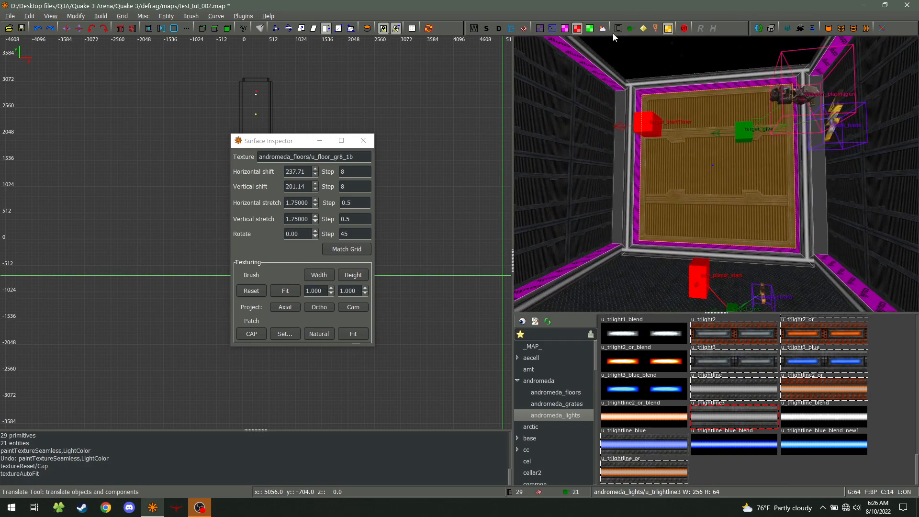
left_click(617, 31)
right_click(699, 163)
key("w")
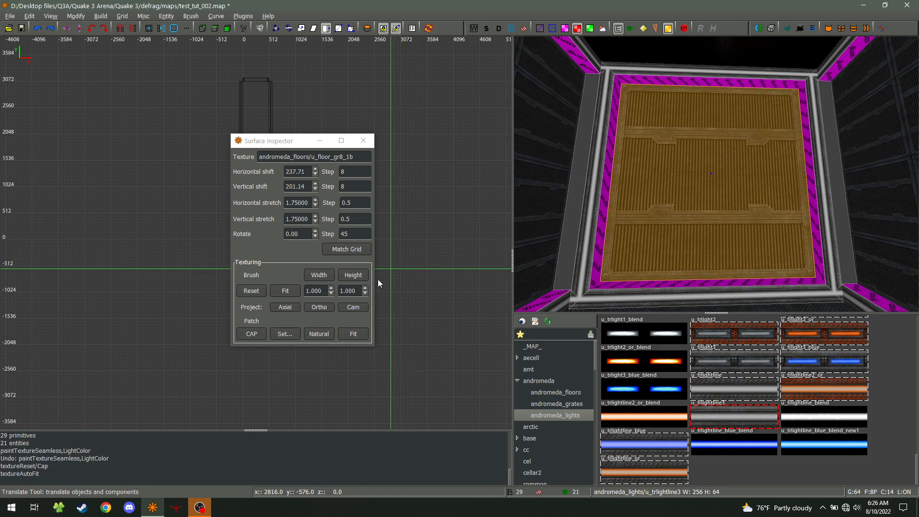
- Fit the texture to the selected wall face with 2 by 2 repeats, and again with 3 by 3 repeats
left_click(332, 288)
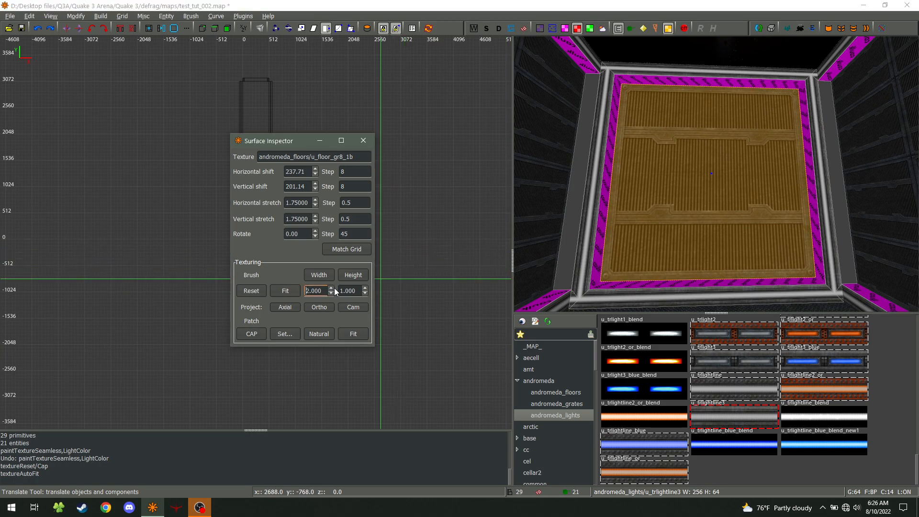
left_click(364, 288)
left_click(285, 291)
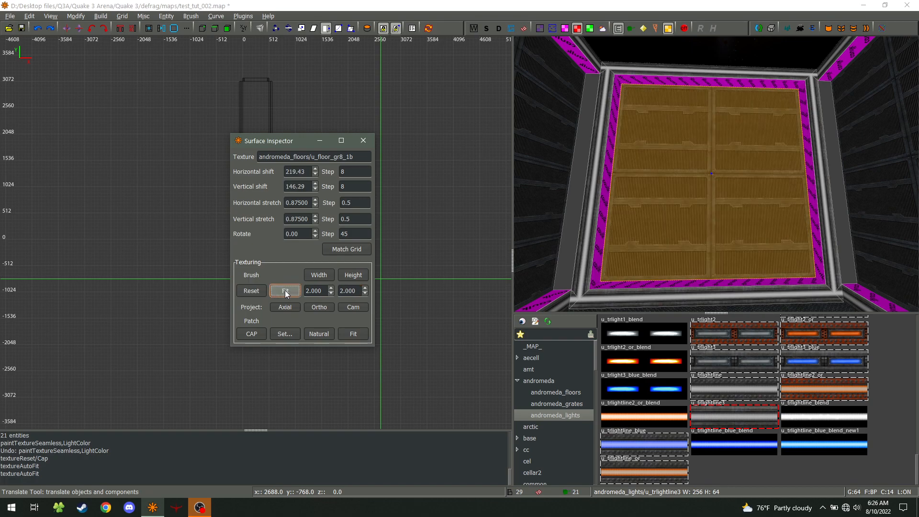
left_click(331, 288)
left_click(365, 288)
left_click(285, 290)
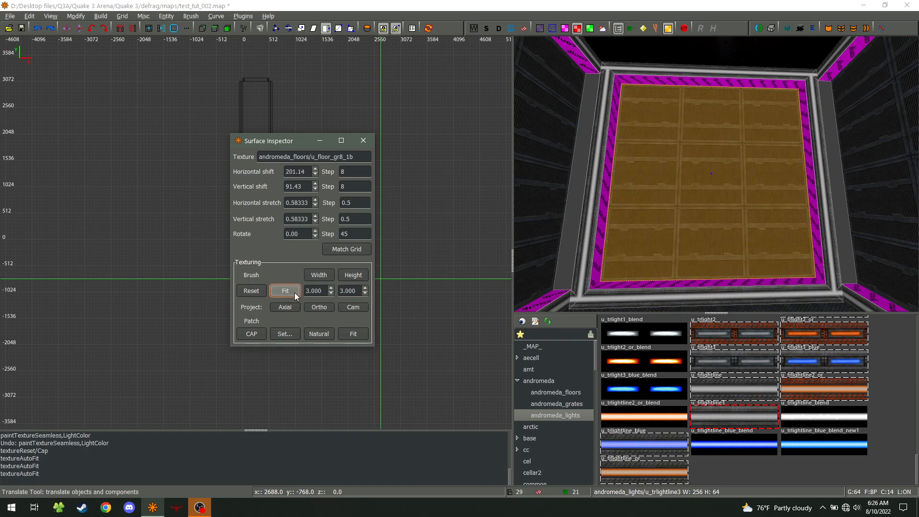
- Try fitting the wall face's texture with 4 by 2, 4 by 1 and 4.5 by 1 repeats
left_click(331, 289)
left_click(364, 293)
left_click(286, 290)
left_click(365, 293)
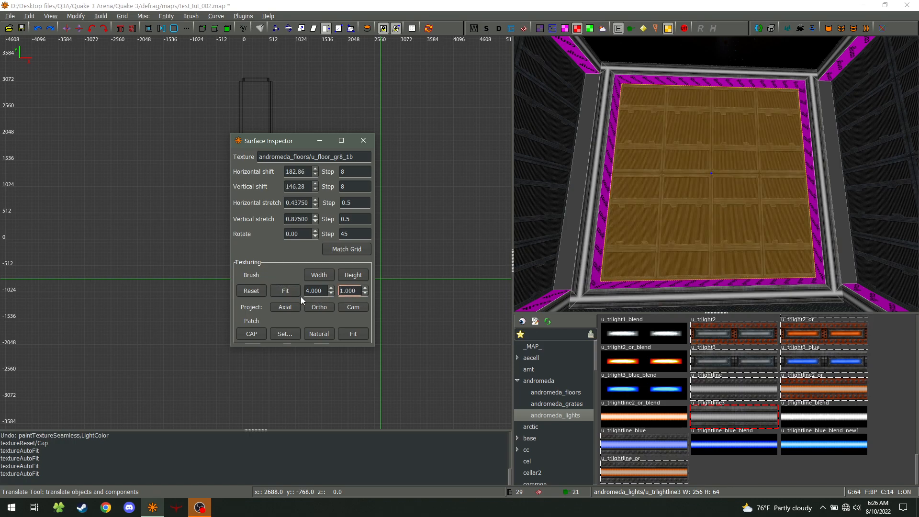
left_click(291, 291)
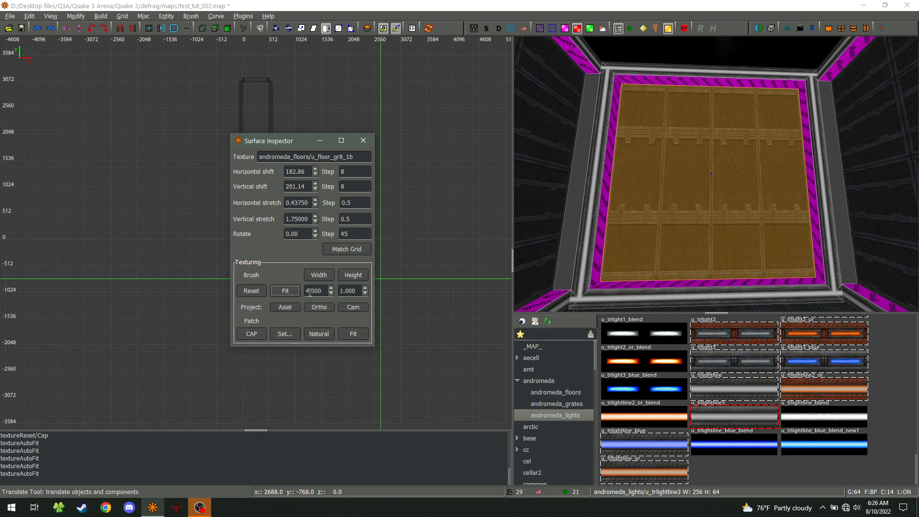
left_click_drag(314, 291, 317, 292)
left_click(285, 292)
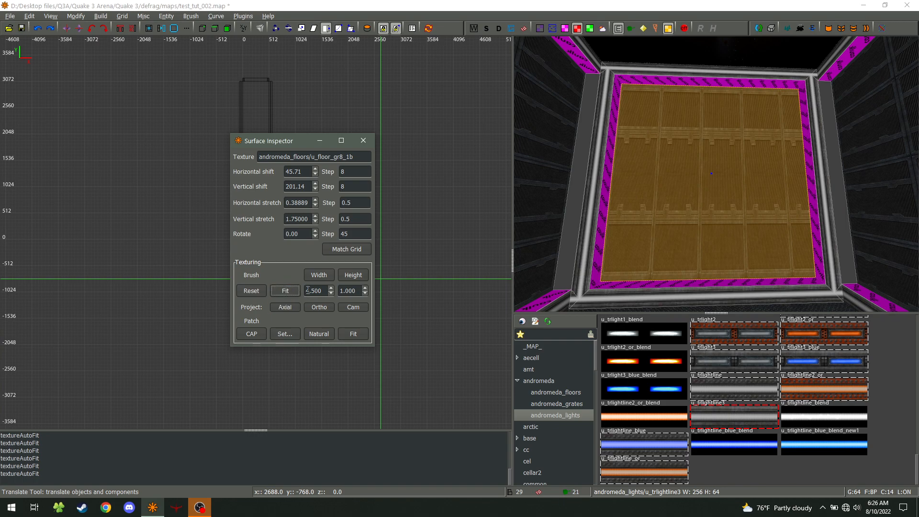
- Reset the selected wall face's texture alignment to the default and view the face from close and at an angle
left_click(325, 291)
left_click(251, 291)
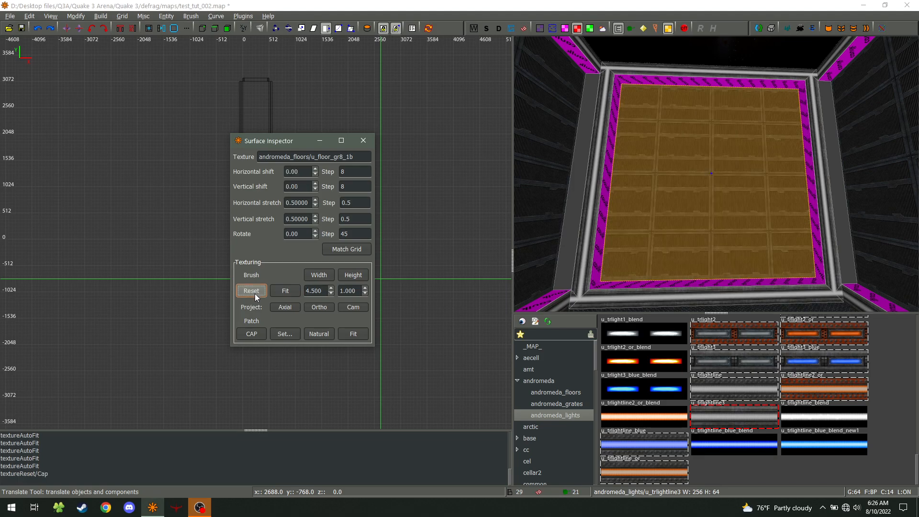
right_click(604, 244)
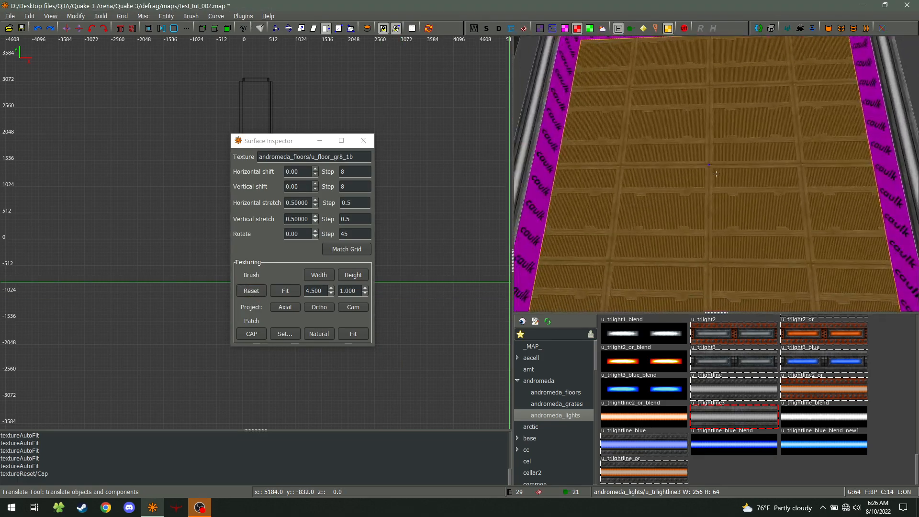
right_click(716, 173)
right_click(593, 272)
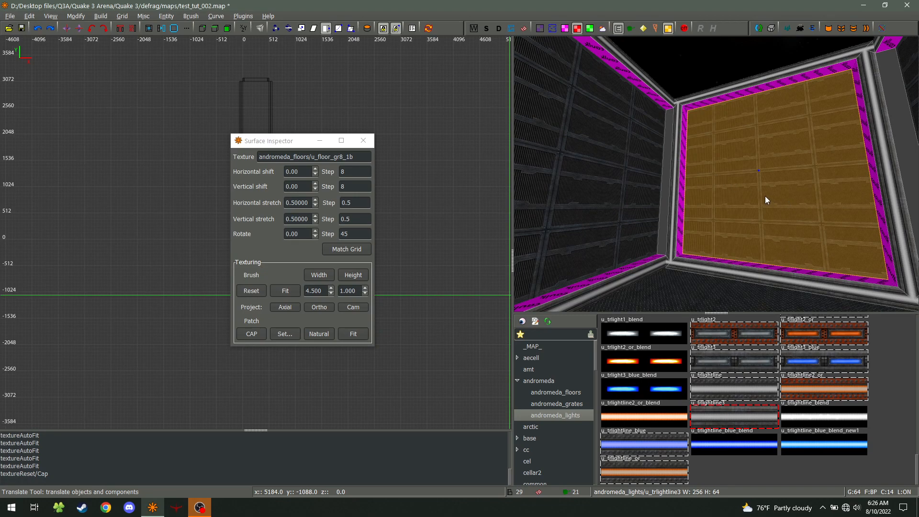
- Rotate the wall face's texture by about -20 degrees with the UV Tool, and reset its alignment
key("g")
left_click_drag(892, 276, 784, 298)
key("Escape")
left_click(812, 193, "ctrl+shift")
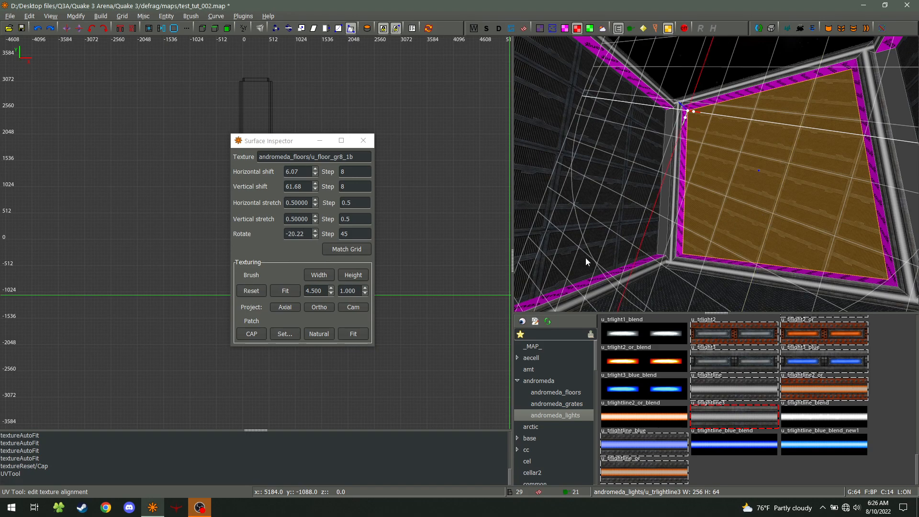
key("q")
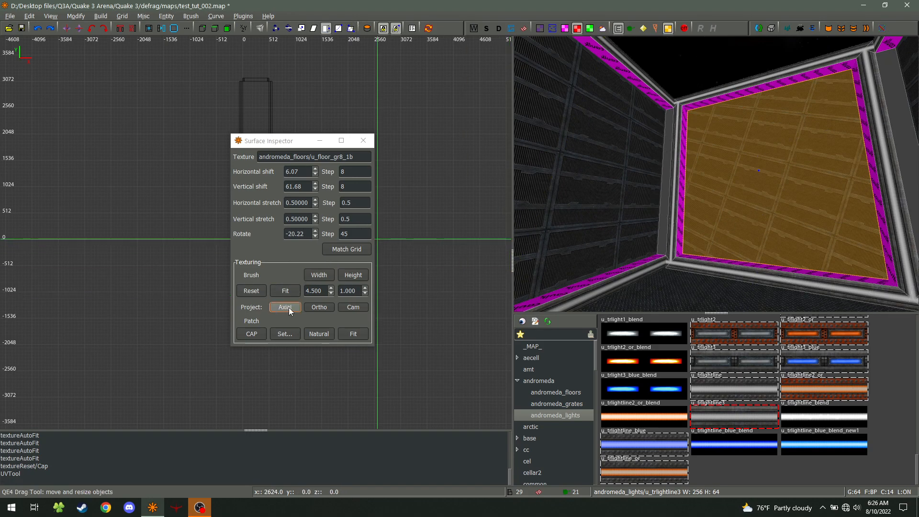
left_click(257, 292)
- Examine the reset texture's tiling on the wall face up close and around the caulk border and floor corner
right_click(636, 268)
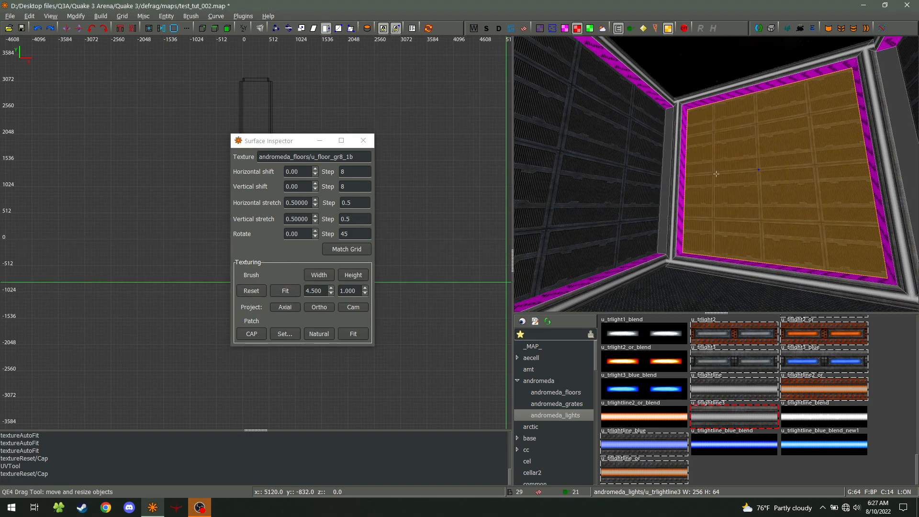
key("w")
key("s")
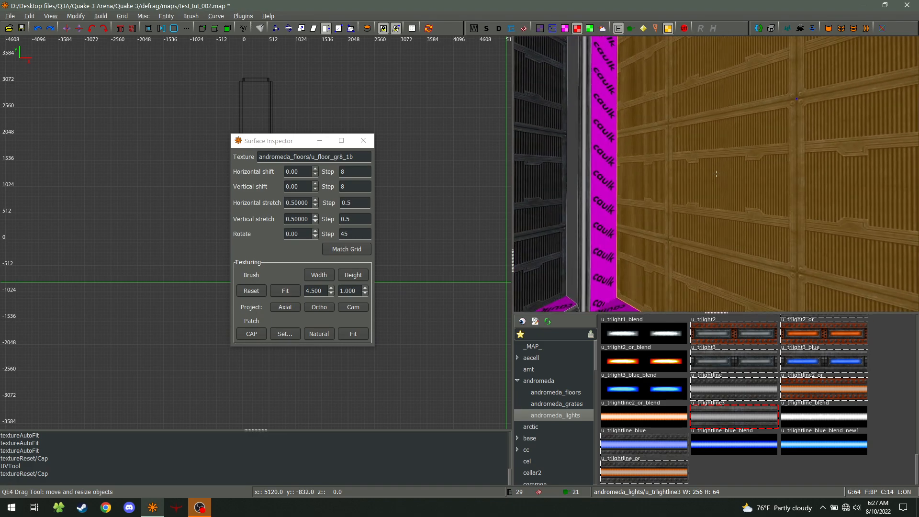
right_click(716, 174)
right_click(617, 276)
key("w")
right_click(716, 173)
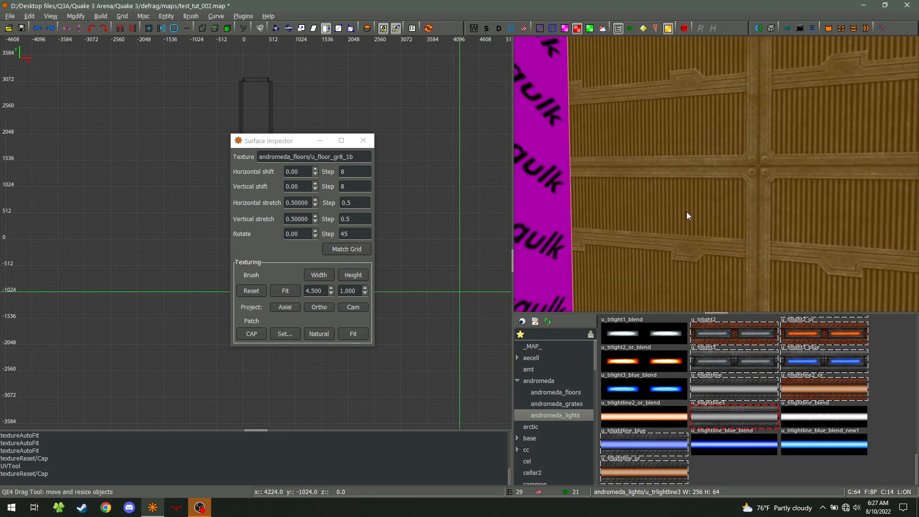
right_click(745, 169)
key("s")
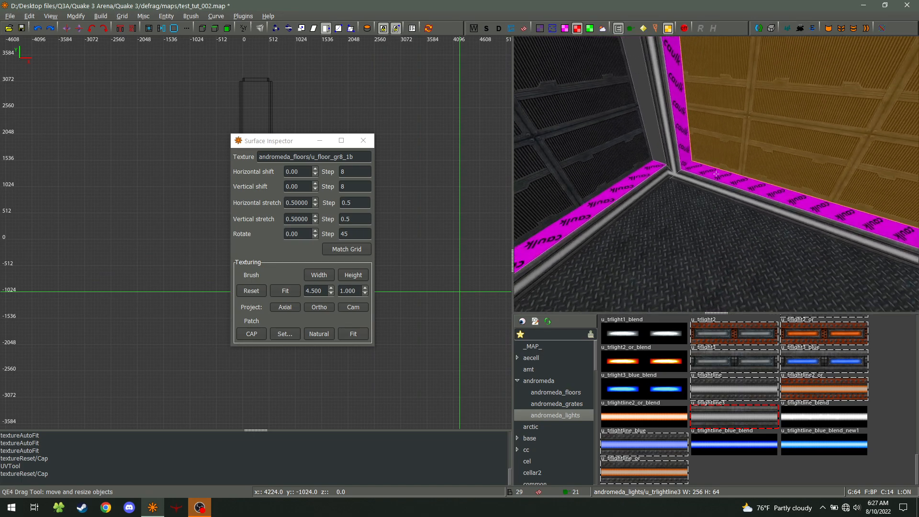
key("w")
right_click(715, 174)
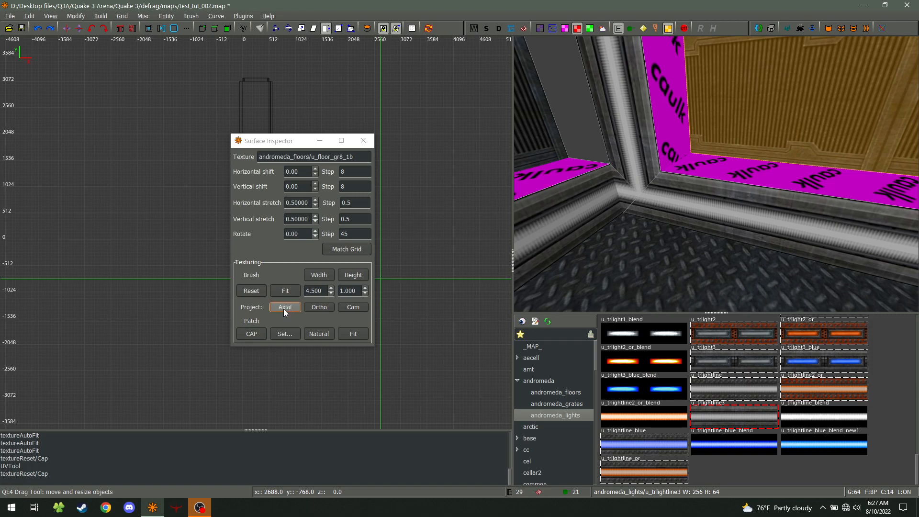
- Apply Axial projection to the selected wall face's texture and inspect its tiling up close
right_click(729, 249)
right_click(716, 174)
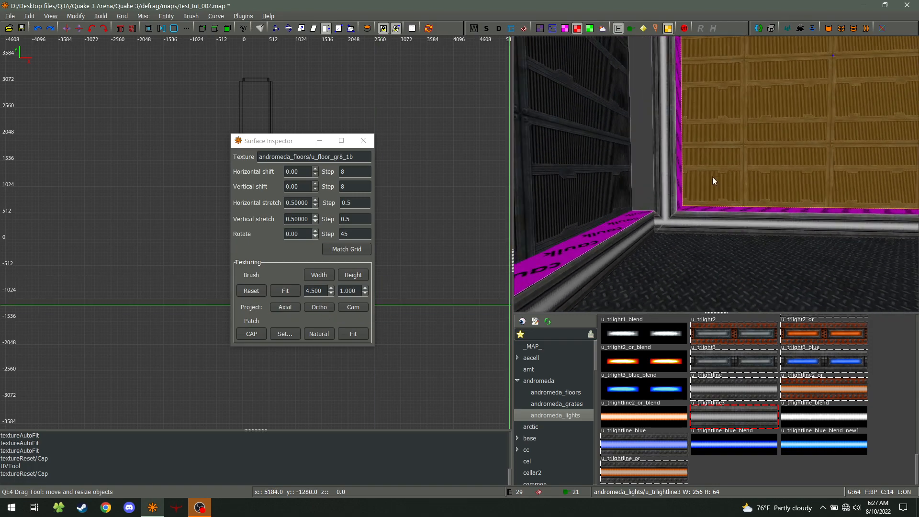
left_click(285, 307)
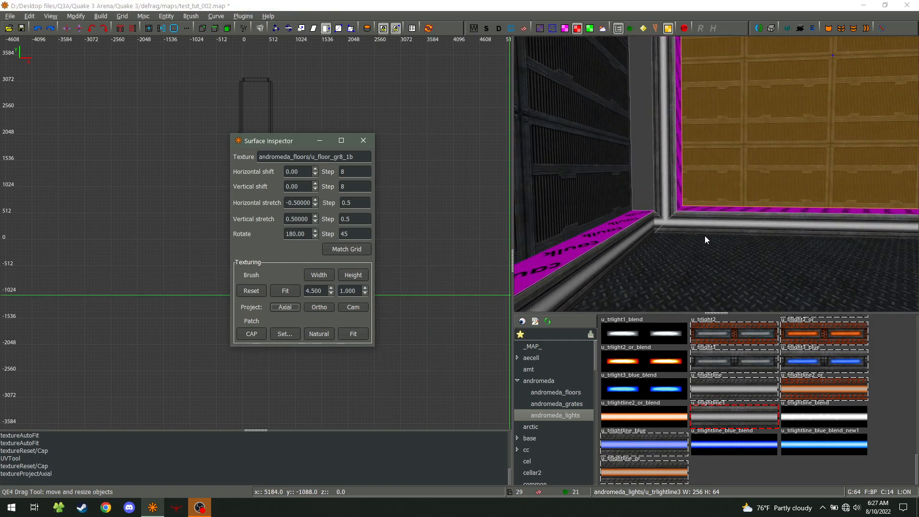
right_click(687, 246)
key("w")
key("w")
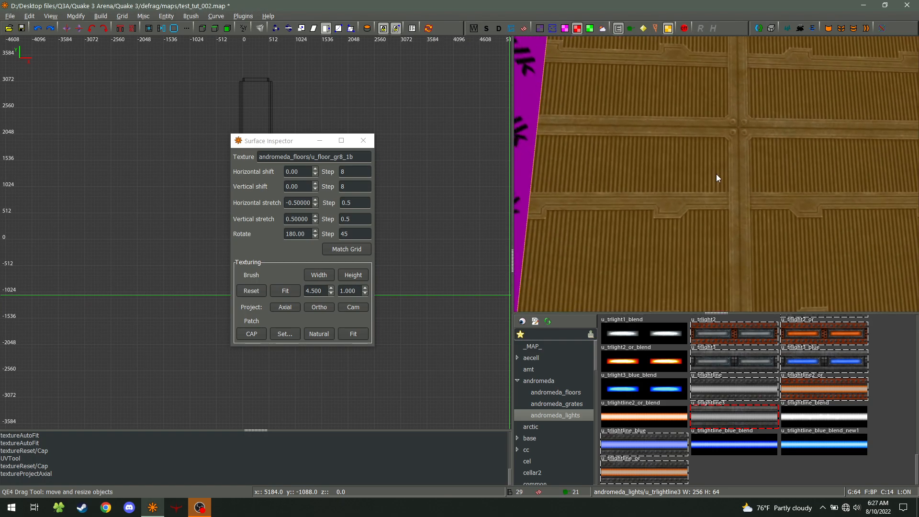
- Reset the wall face's alignment, reapply the Axial projection, and compare the face with the adjoining wall
left_click(255, 294)
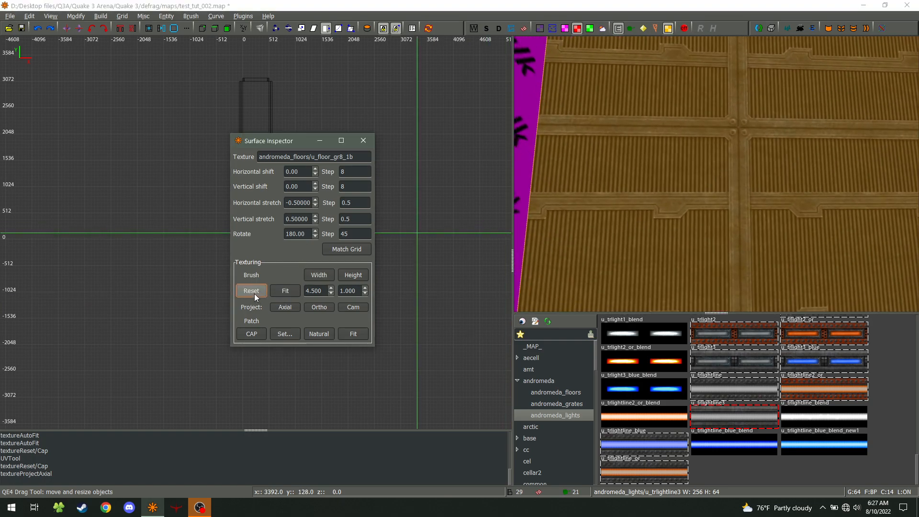
left_click(290, 306)
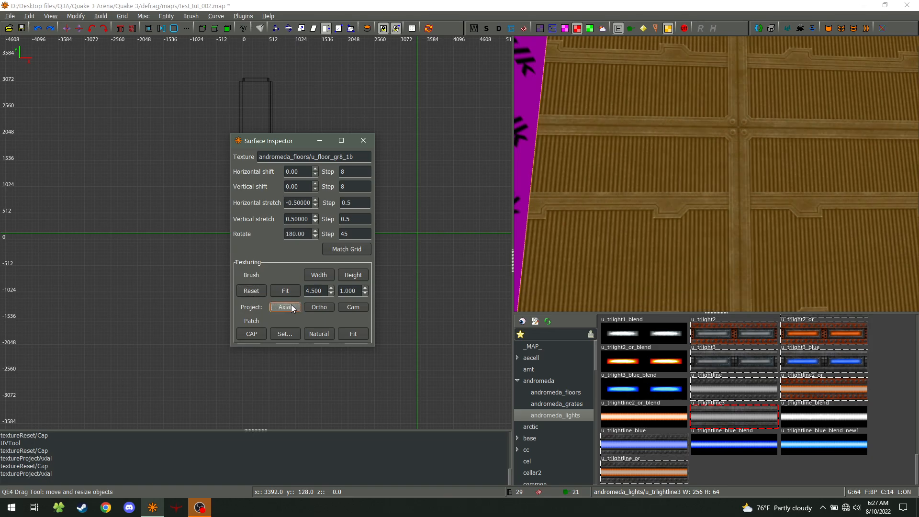
right_click(653, 245)
key("s")
key("s")
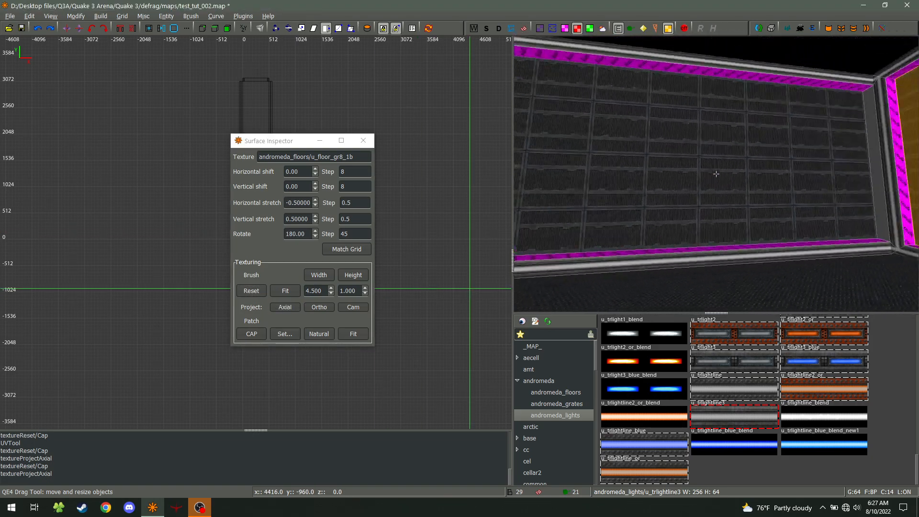
right_click(716, 174)
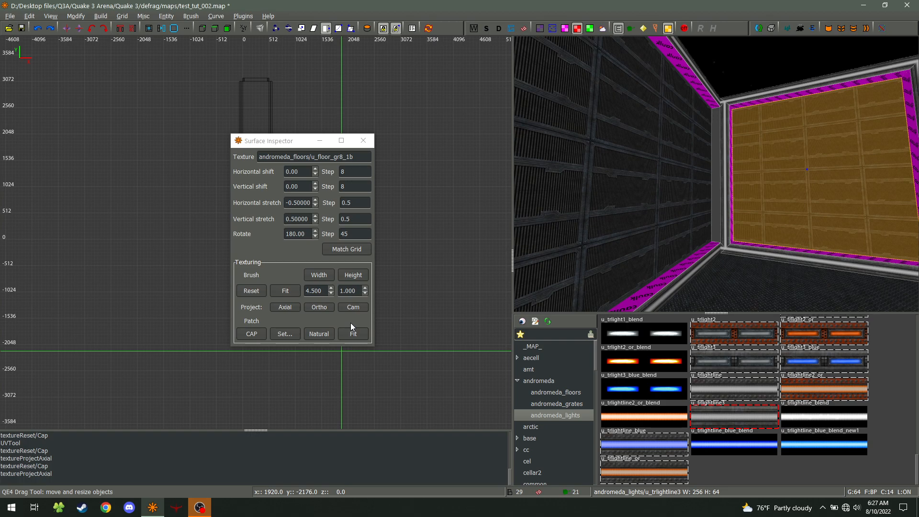
- Close the Surface Inspector, deselect the wall face, and draw a 256 by 384 unit brush beside the room
left_click(362, 141)
key("Escape")
scroll(311, 205, "up", 5)
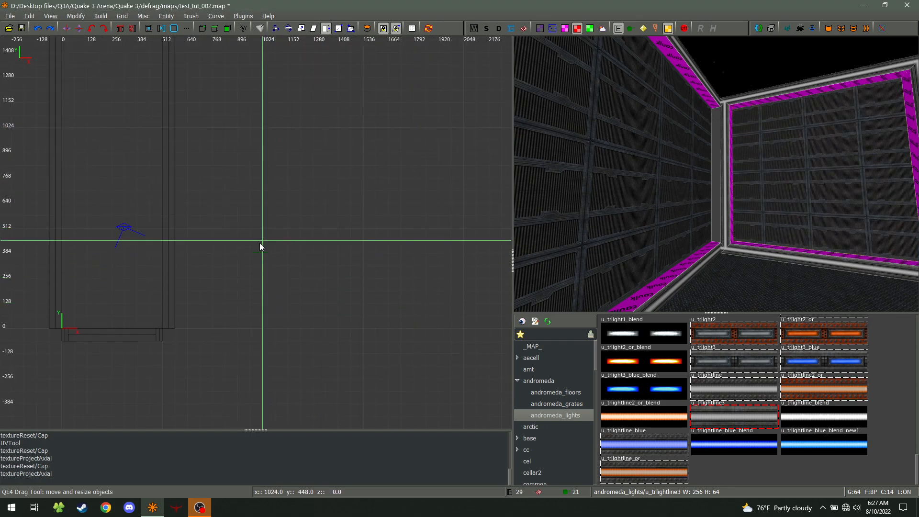
left_click_drag(227, 230, 280, 303)
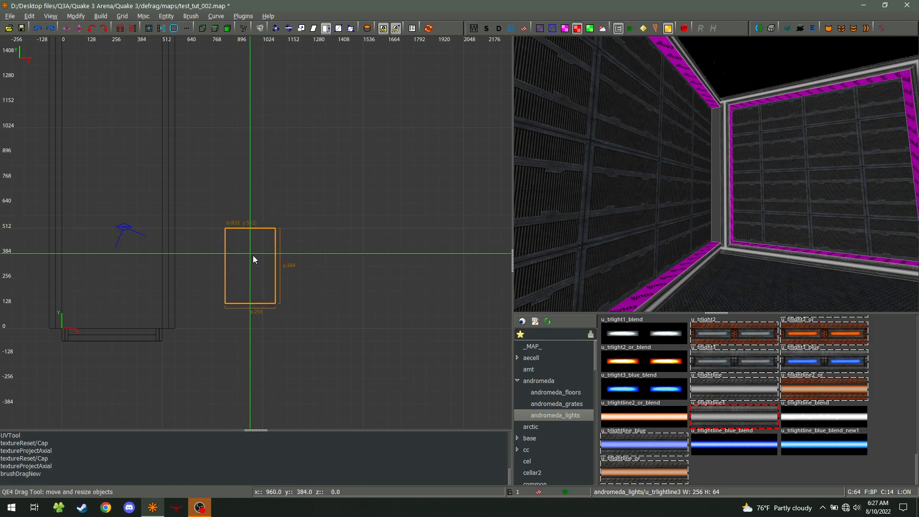
- Bring the camera to the new brush and widen it to 384 units so its footprint is square
middle_click(252, 254, "ctrl")
right_click(612, 225)
key("s")
key("s")
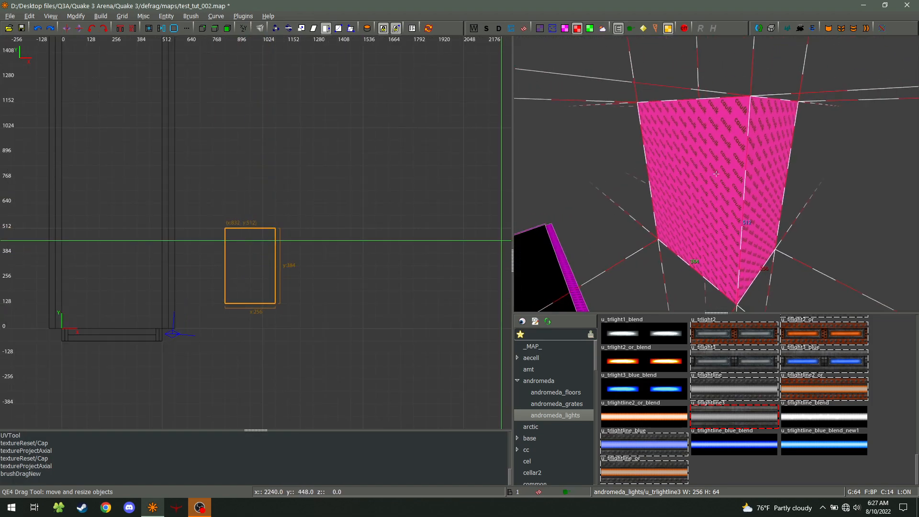
key("d")
right_click(716, 173)
mouse_move(384, 249)
left_mouse_down()
mouse_move(377, 259)
mouse_move(399, 188)
left_mouse_up()
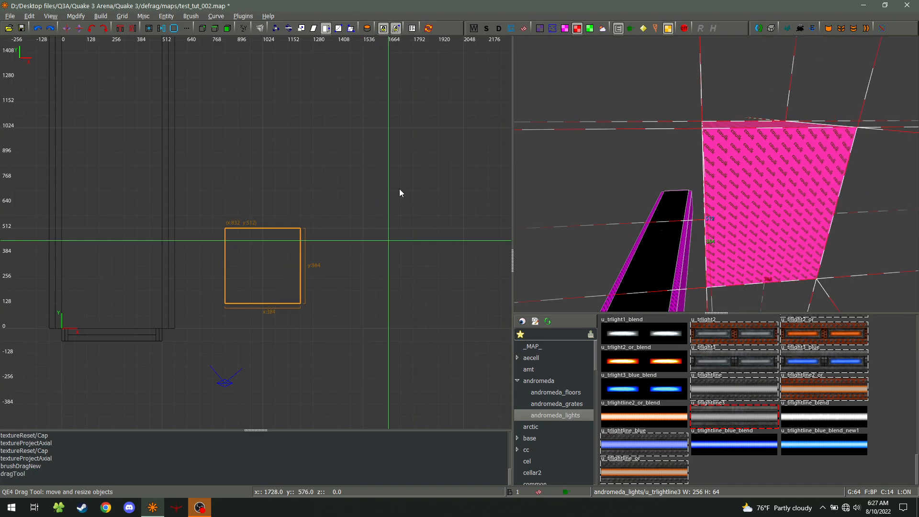
- Turn the square brush into a rock brush with 32 sides
left_click(190, 17)
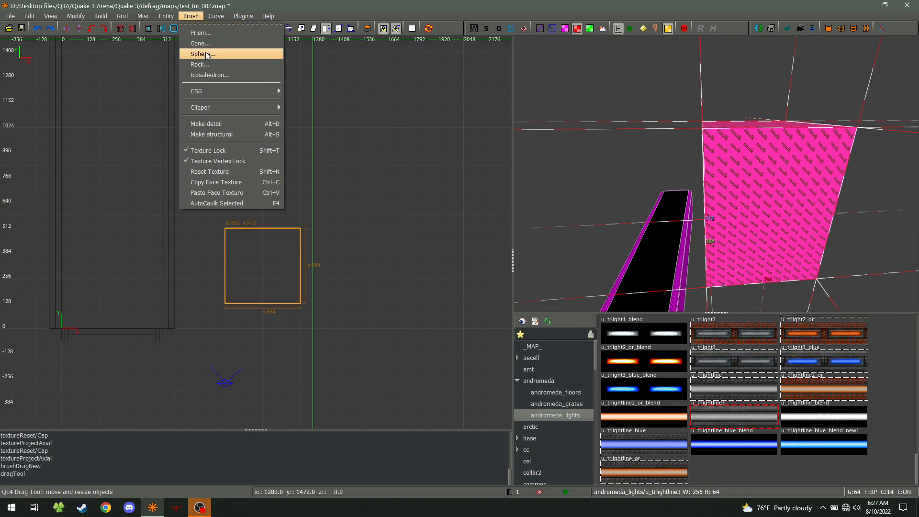
left_click(207, 63)
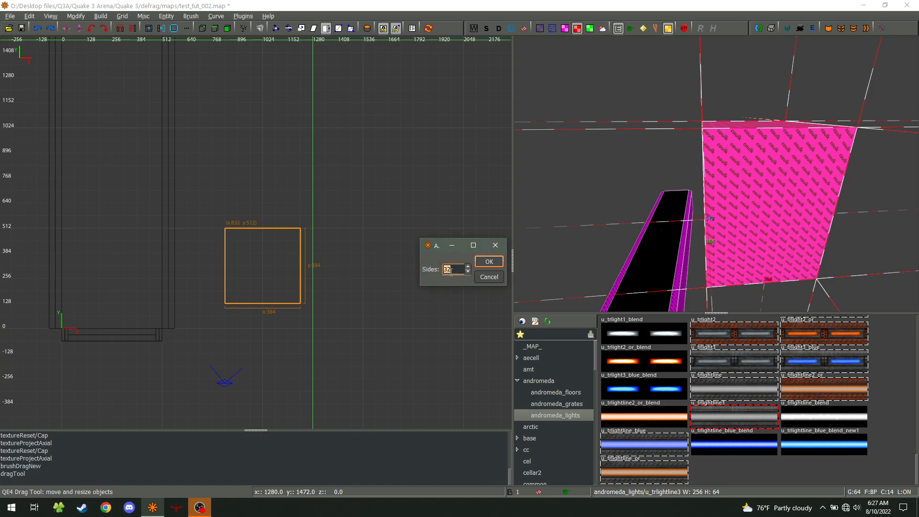
double_click(454, 270)
left_click(501, 265)
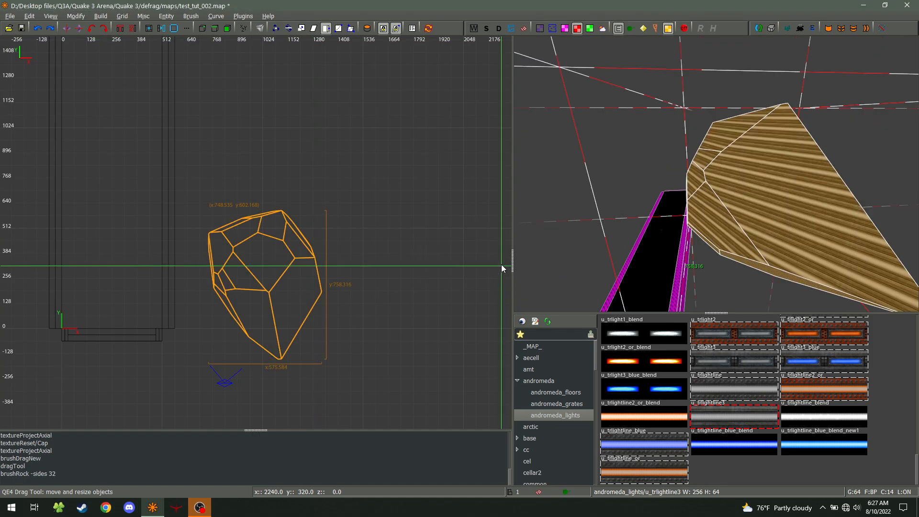
- Examine the texture alignment across the rock's angled faces from several sides, and deselect the rock
right_click(720, 191)
key("a")
key("w")
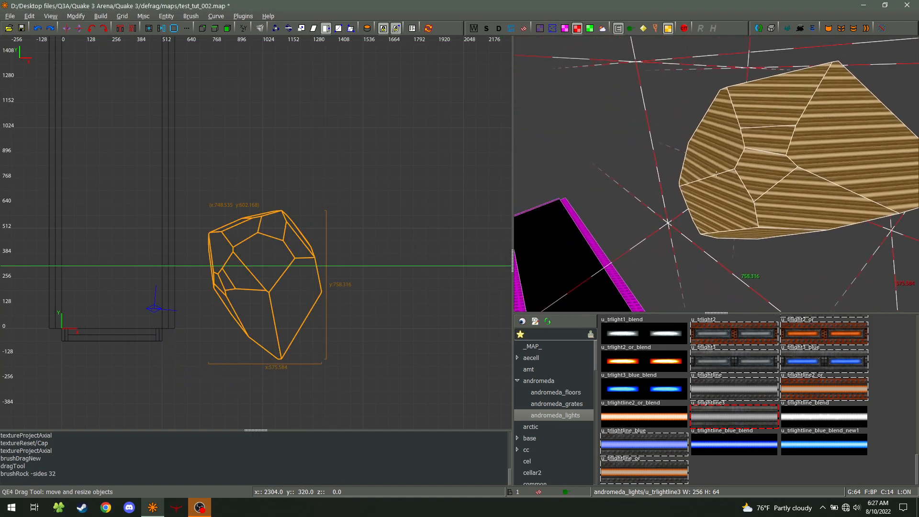
right_click(716, 174)
right_click_drag(698, 372, 699, 482)
right_click(695, 171)
key("w")
key("a")
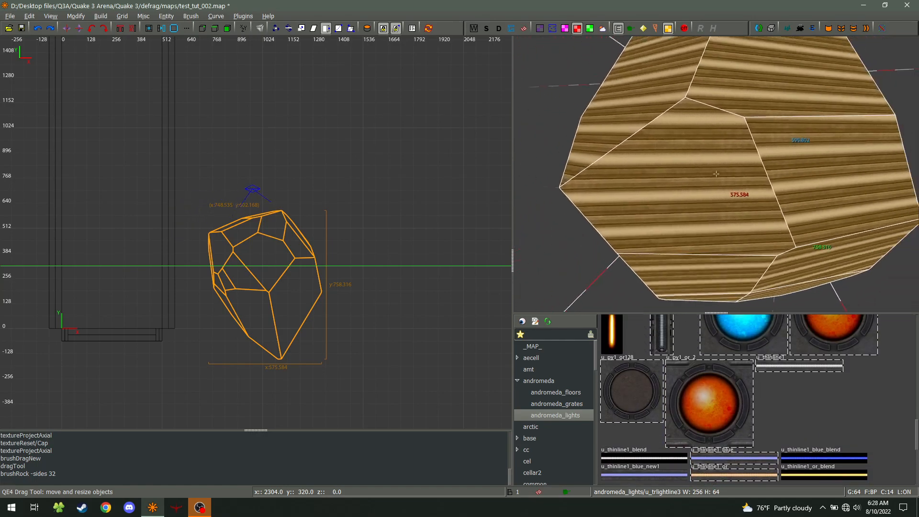
key("w")
right_click(715, 174)
key("Escape")
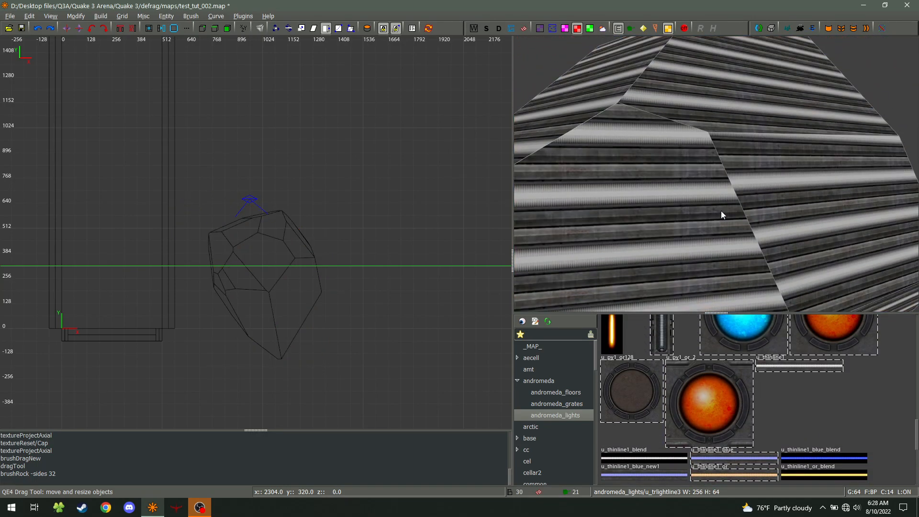
- Toggle the rock brush's selection, leave it deselected, and sample the texture from one of its faces
left_click(713, 180, "shift")
right_click(688, 182)
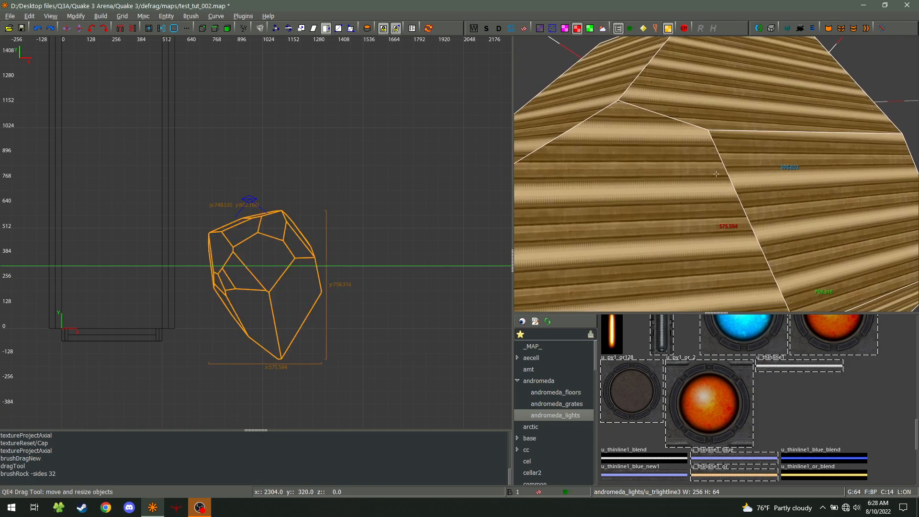
key("d")
right_click(708, 196)
left_click(703, 176, "shift")
left_click(709, 170, "shift")
left_click(739, 183, "shift")
middle_click(739, 183)
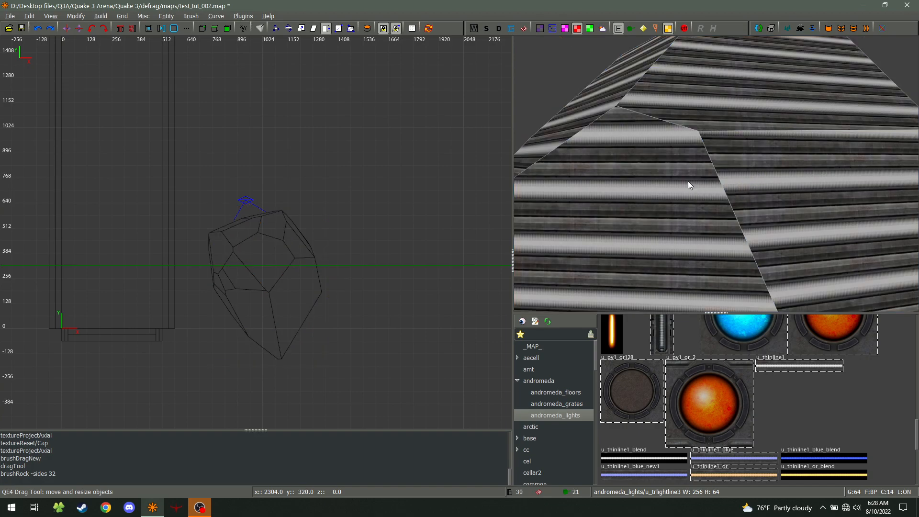
- Sample the u_trlightline3 texture from one rock face and paint it seamlessly onto the adjoining face
middle_click(690, 184, "ctrl")
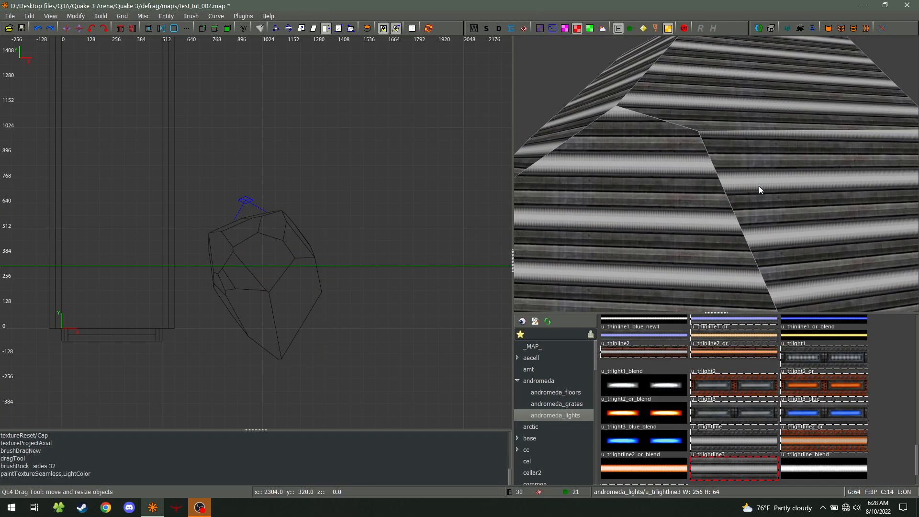
left_click(758, 190, "ctrl+shift")
left_click(749, 185, "ctrl+shift")
middle_click(754, 185)
middle_click(693, 191, "ctrl")
- Paint the u_trlightline3 texture seamlessly from face to face around the side of the rock
right_click(691, 191)
key("a")
right_click(727, 188)
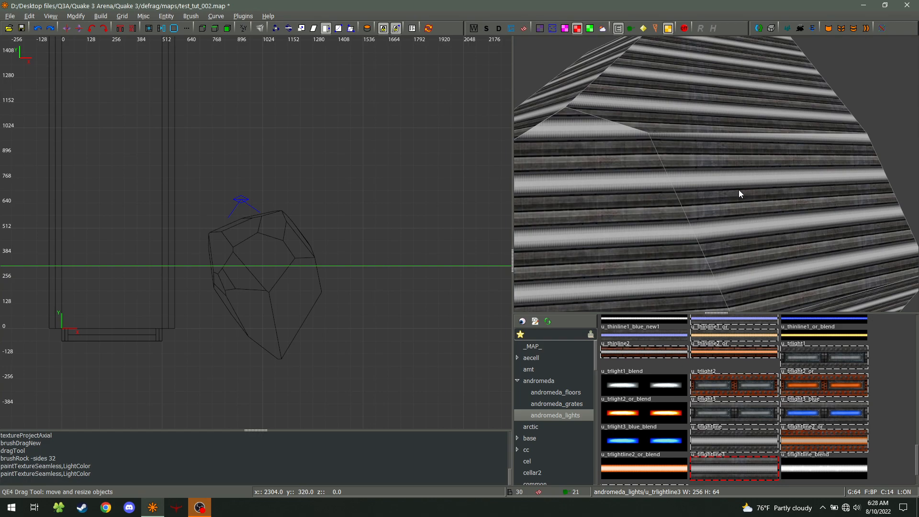
right_click(738, 189)
key("a")
right_click(742, 192)
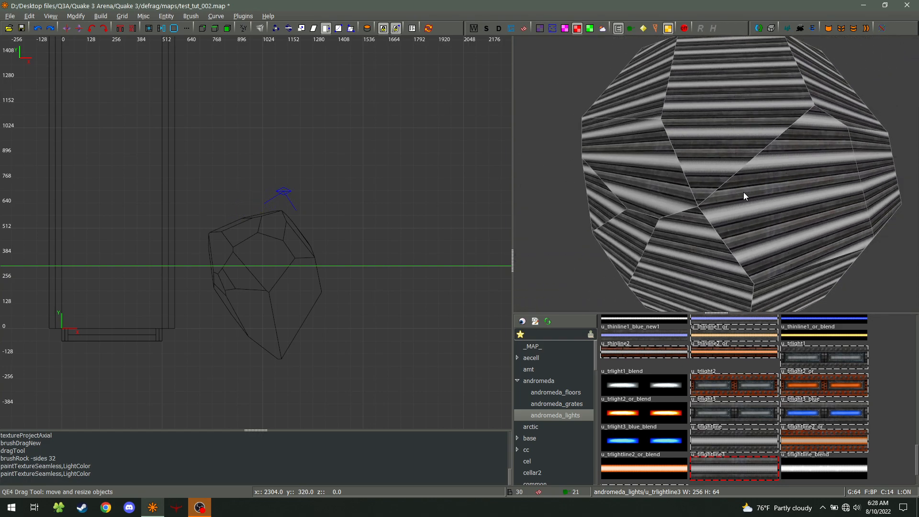
middle_click(711, 241, "ctrl")
middle_click(629, 238, "ctrl")
middle_click(652, 204, "ctrl")
middle_click(707, 168, "ctrl")
middle_click(674, 142, "ctrl")
- Paint the texture seamlessly in repeated loops around the rock faces that meet at one corner, to demonstrate how the alignment shifts
right_click(717, 225)
key("d")
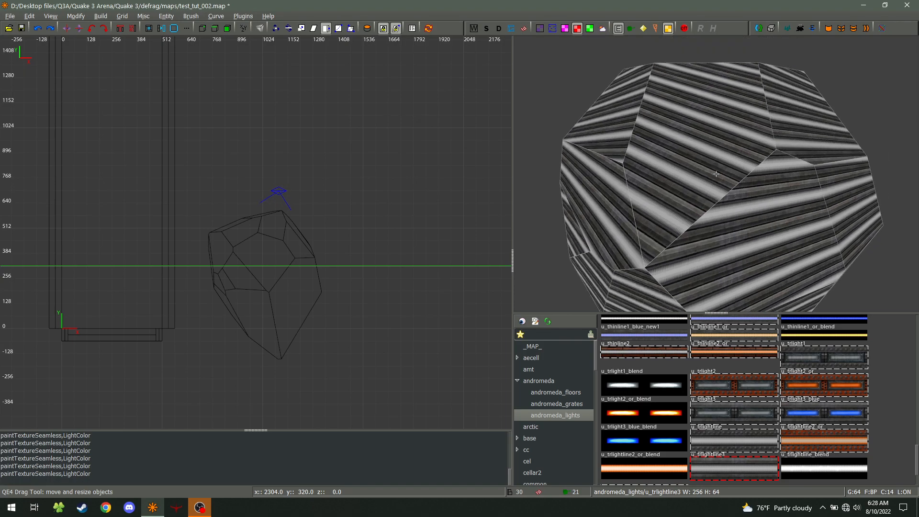
right_click(716, 191)
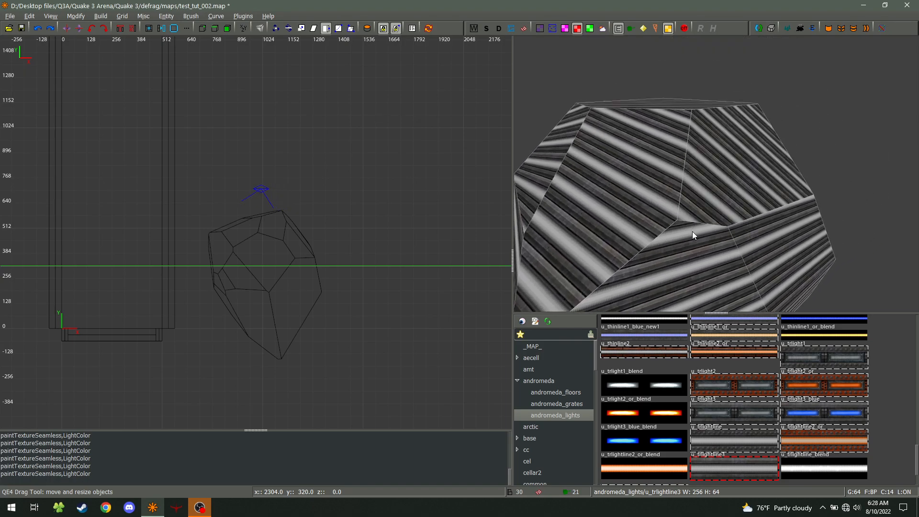
middle_click(714, 255, "ctrl")
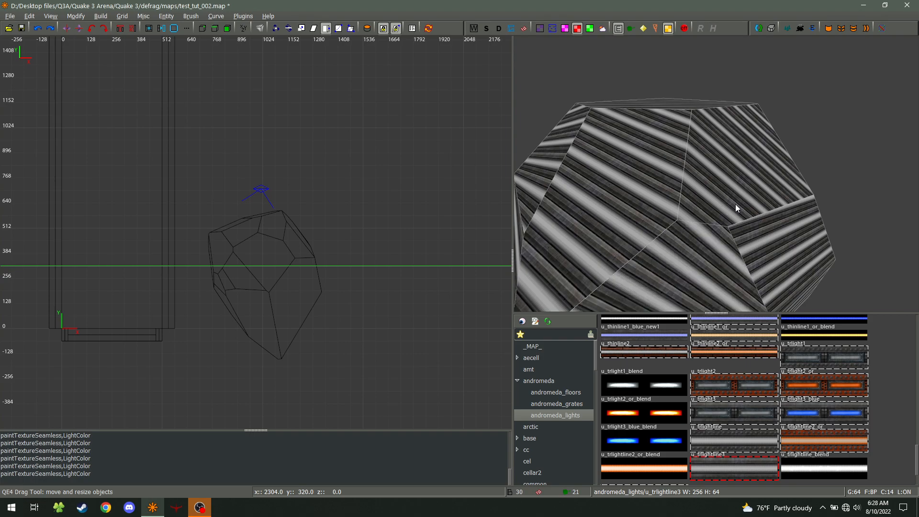
middle_click(754, 245, "ctrl")
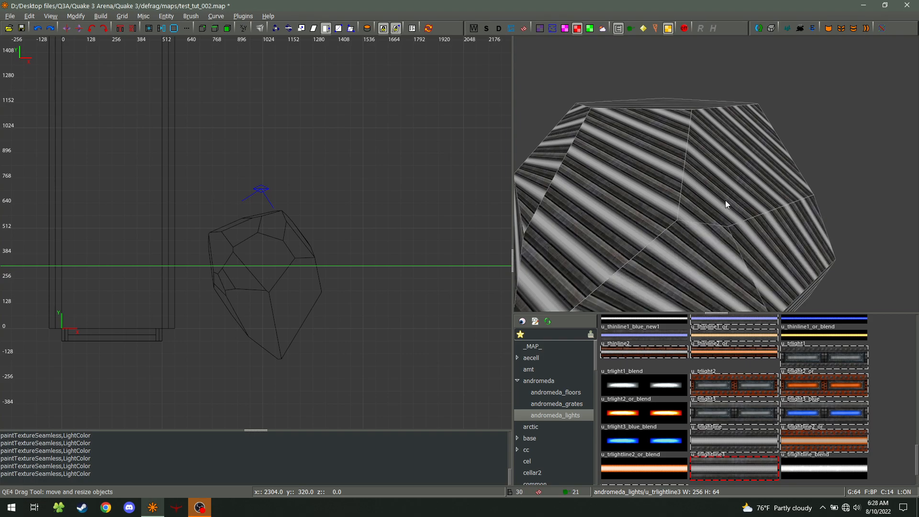
middle_click(769, 252, "ctrl")
middle_click(622, 230, "ctrl")
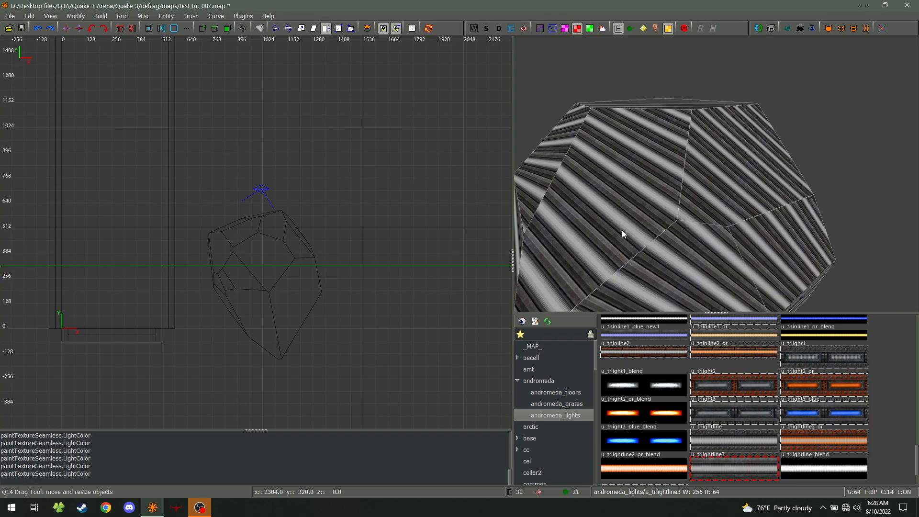
middle_click(718, 208, "ctrl")
middle_click(739, 232, "ctrl")
middle_click(768, 249, "ctrl")
middle_click(632, 231, "ctrl")
middle_click(713, 197, "ctrl")
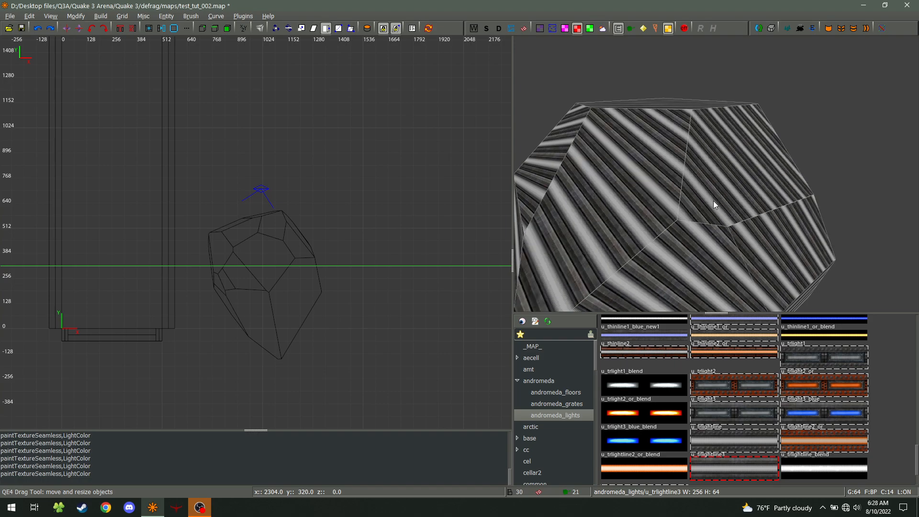
middle_click(713, 250, "ctrl")
middle_click(758, 253, "ctrl")
middle_click(718, 196, "ctrl")
middle_click(658, 184, "ctrl")
middle_click(668, 258, "ctrl")
middle_click(732, 238, "ctrl")
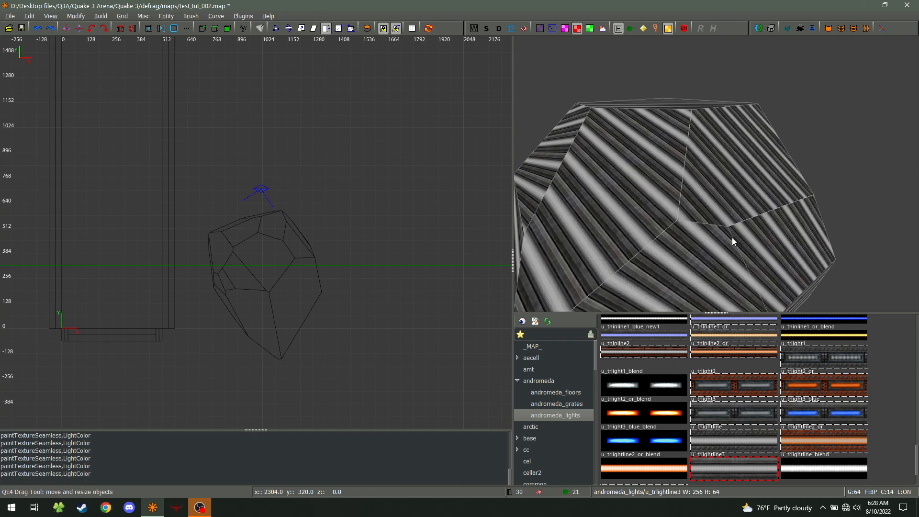
- Select the rock brush, apply an axial texture projection to it, and inspect the alignment from several sides
left_click(662, 234, "shift")
key("s")
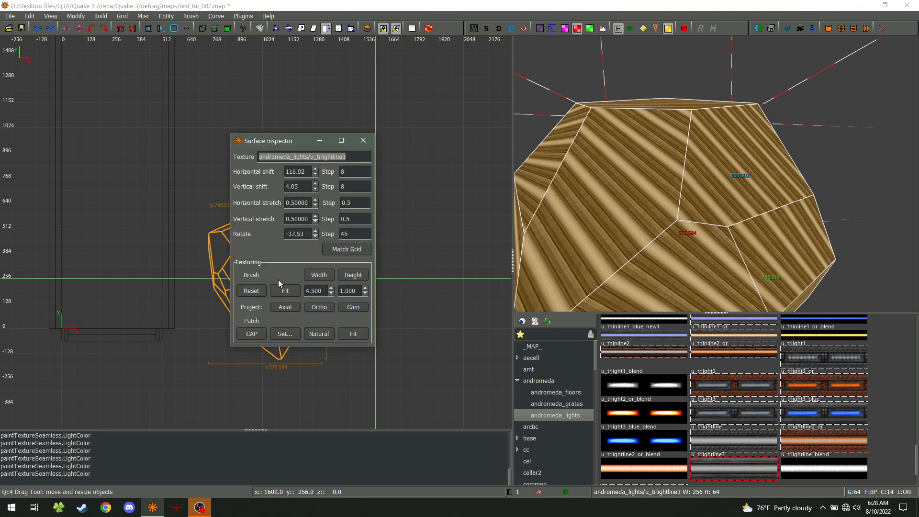
left_click(284, 306)
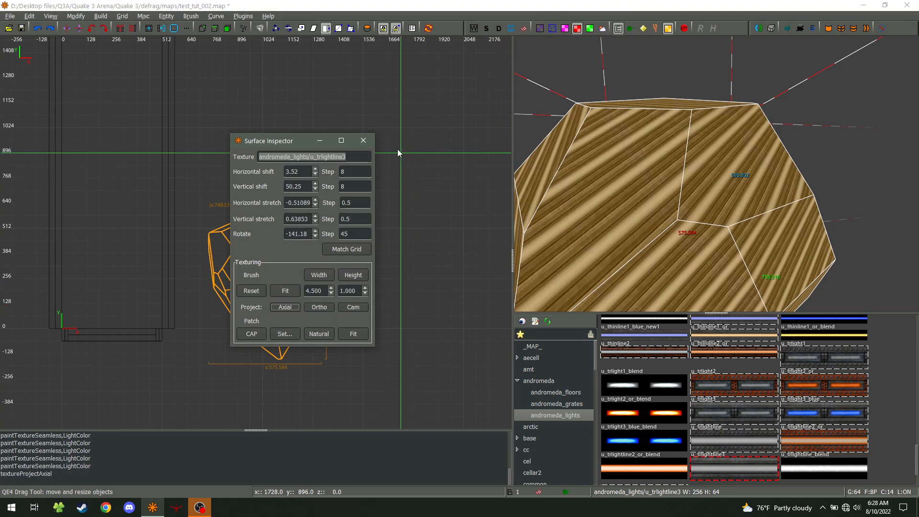
left_click(363, 140)
right_click(622, 201)
key("a")
key("d")
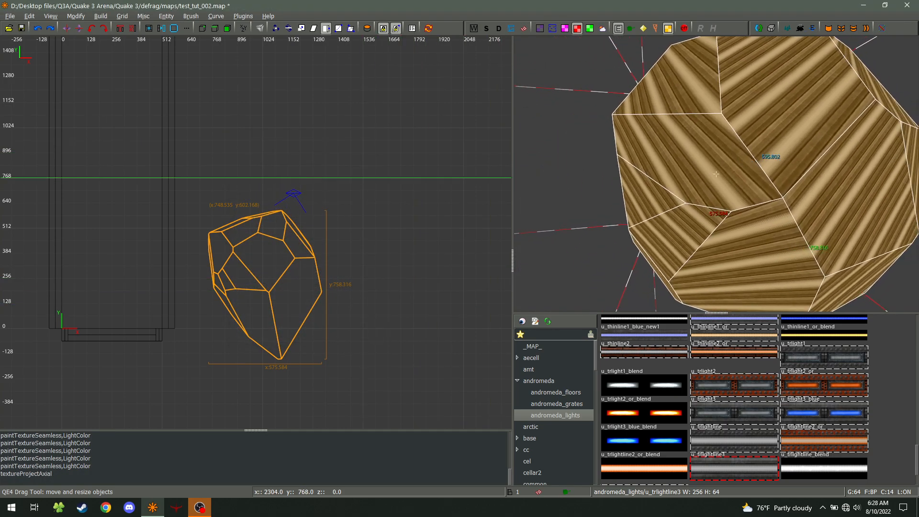
key("a")
right_click(716, 174)
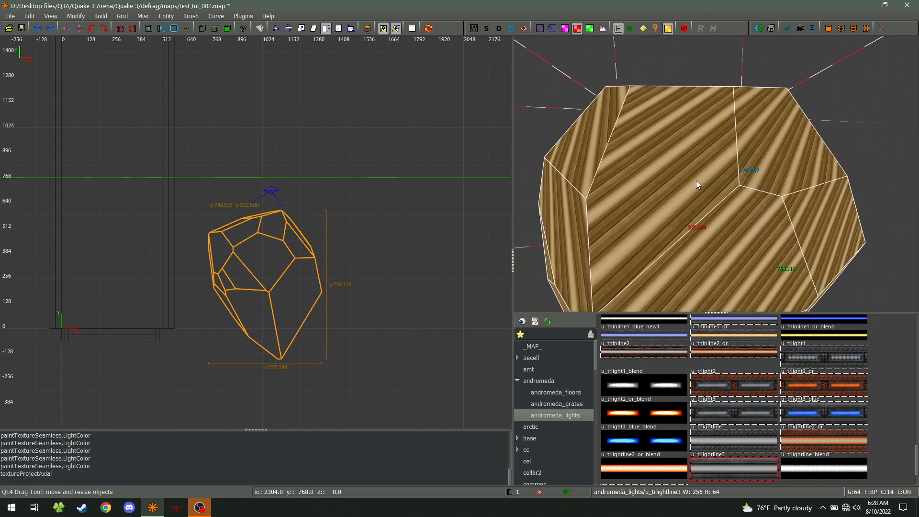
- Reset the texture mapping on the selected rock and inspect the stripes from different angles
key("s")
left_click(251, 290)
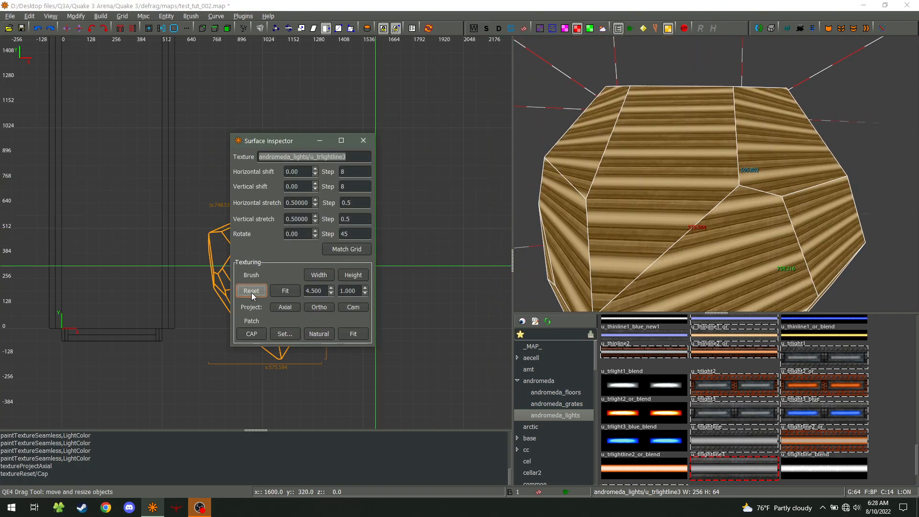
right_click(707, 263)
key("w")
key("a")
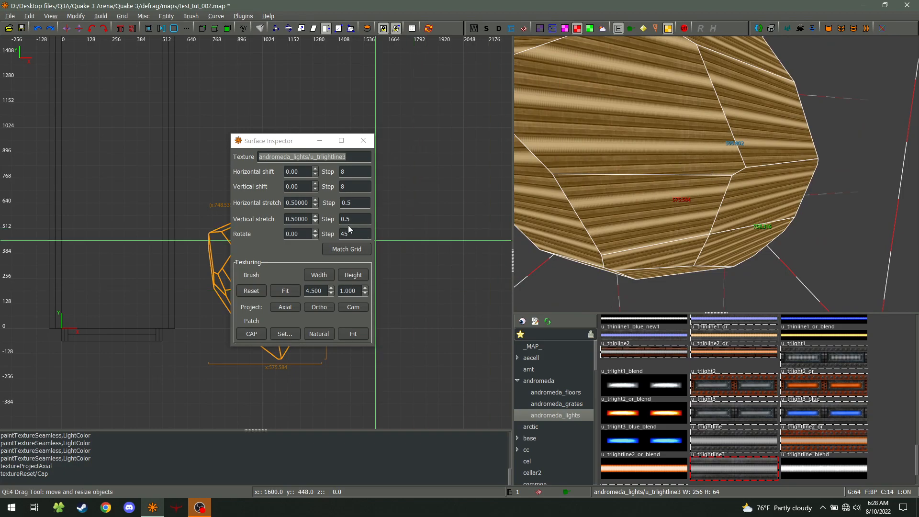
right_click(681, 254)
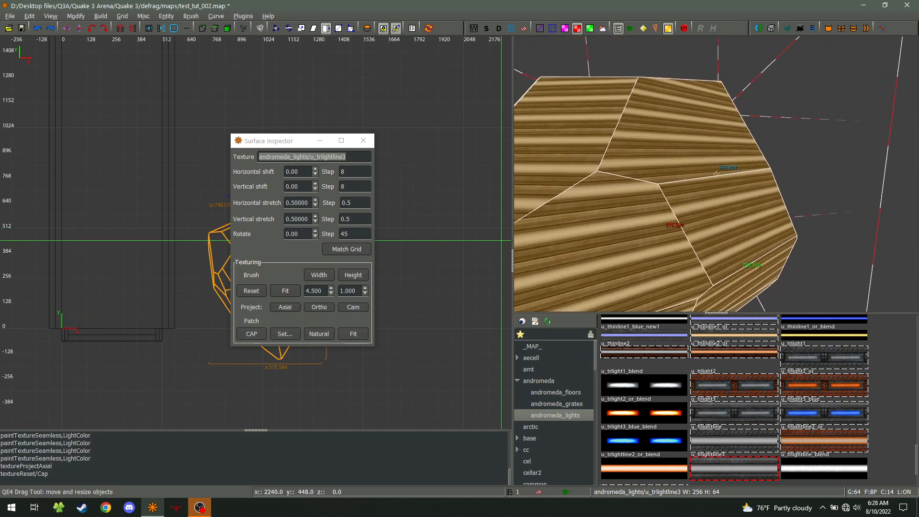
- Apply the axial texture projection to the rock again and deselect the brush
right_click(716, 174)
left_click(284, 307)
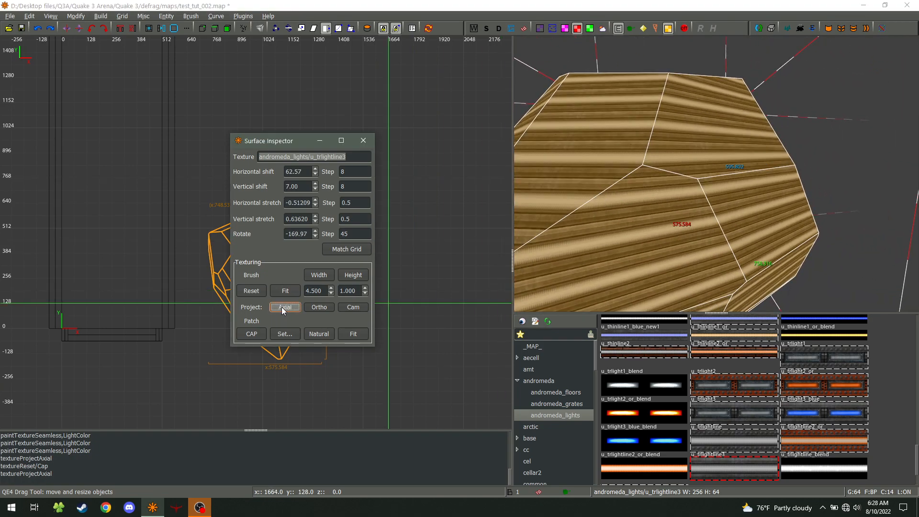
left_click(362, 142)
key("Escape")
- Select the whole rock brush, texture it with caulk, and deselect it
right_click(631, 252)
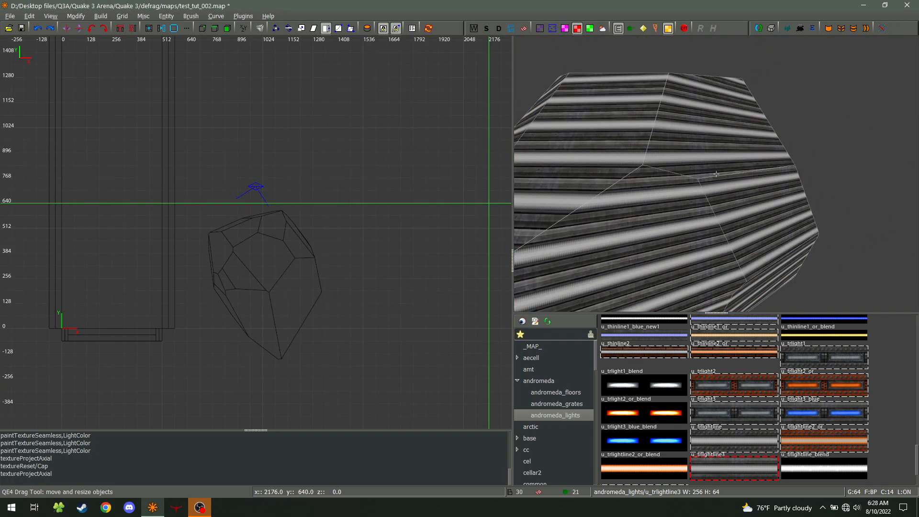
key("s")
key("d")
key("s")
right_click(715, 174)
left_click(715, 174, "shift")
scroll(676, 363, "up", 5)
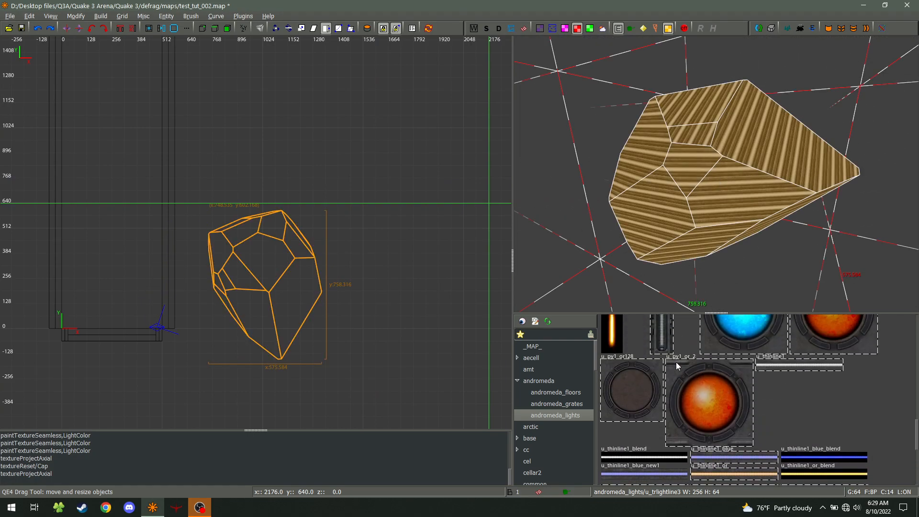
scroll(678, 349, "up", 5)
left_click(885, 337)
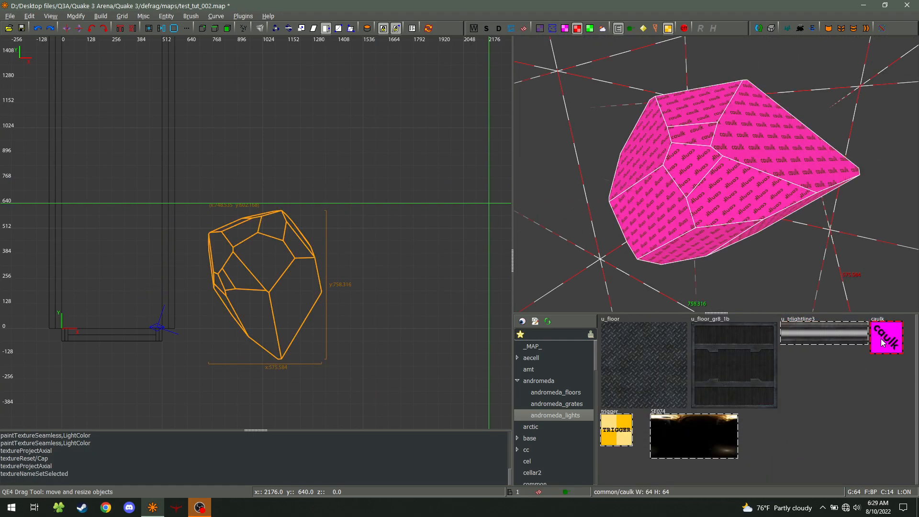
key("Escape")
- Choose the u_floor texture and paint it seamlessly across the caulked faces on the near side of the rock
left_click(661, 376)
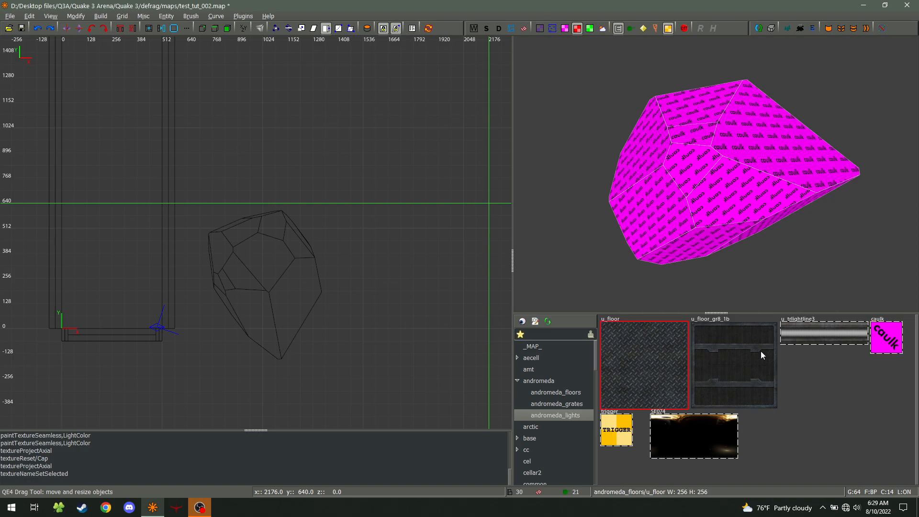
right_click(717, 173)
mouse_move(743, 183)
middle_mouse_down("ctrl")
mouse_move(806, 197)
mouse_move(687, 190)
middle_mouse_up("ctrl")
scroll(688, 190, "down", 3)
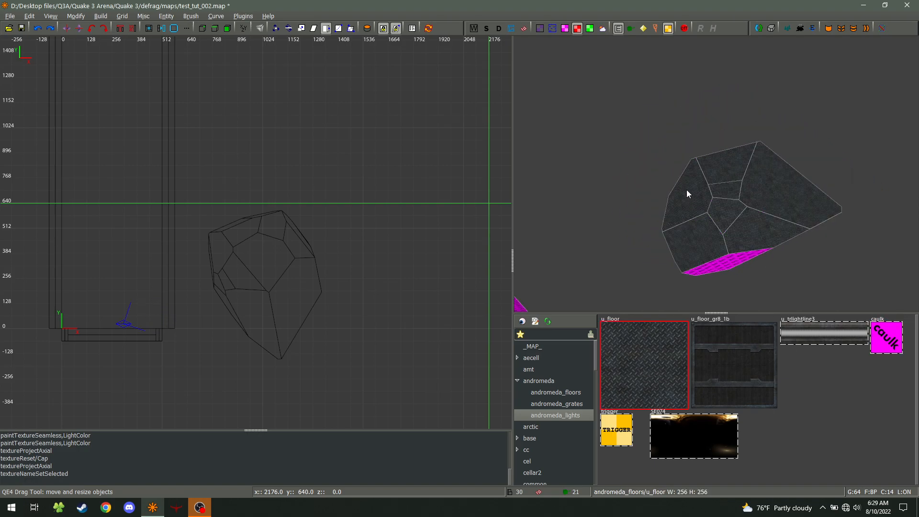
middle_click(685, 240, "ctrl")
- Move around to the rock's still-caulked side and paint the u_floor texture seamlessly over its faces
right_click(685, 239)
key("Up")
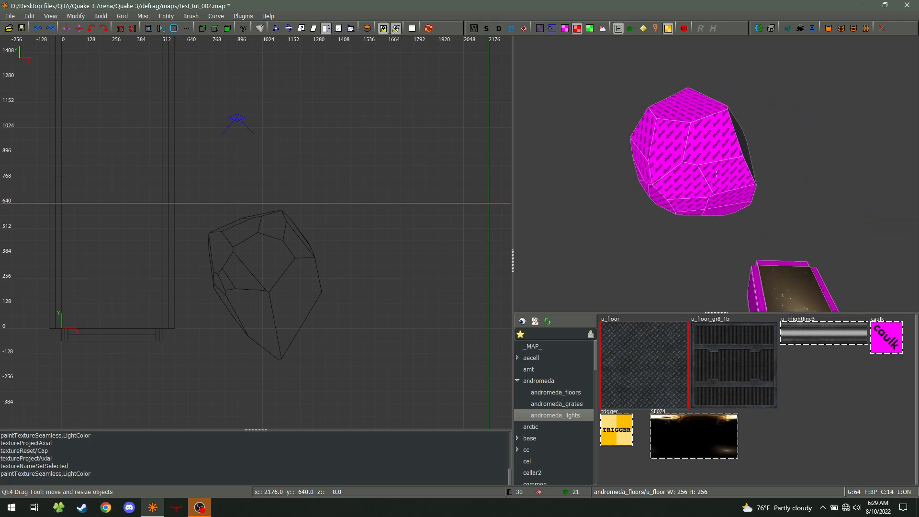
key("Left")
right_click(716, 181)
mouse_move(748, 238)
middle_mouse_down("ctrl")
mouse_move(717, 206)
mouse_move(705, 136)
middle_mouse_up("ctrl")
- Continue painting u_floor seamlessly around the rock, including the large caulked face on its far side
right_click(663, 153)
key("Up")
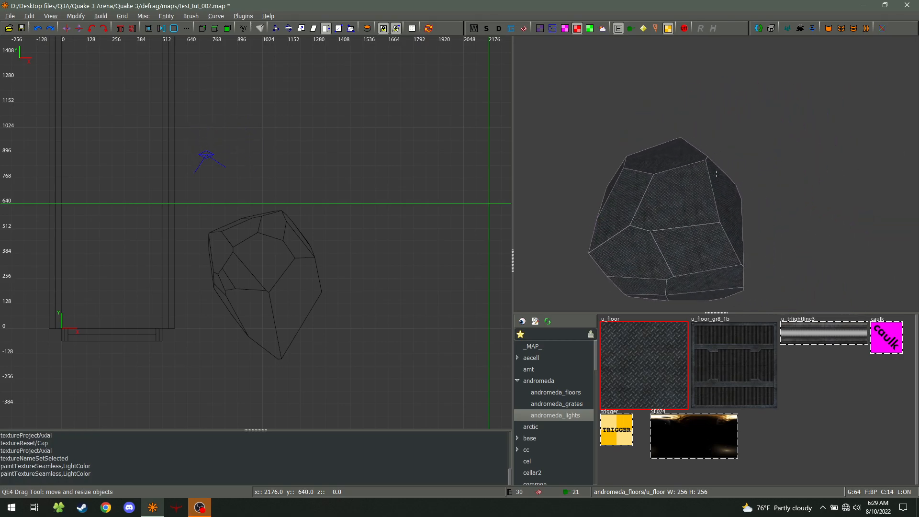
key("Left")
right_click(715, 174)
mouse_move(669, 172)
middle_mouse_down("ctrl")
mouse_move(677, 206)
mouse_move(725, 233)
mouse_move(701, 234)
middle_mouse_up("ctrl")
right_click(700, 234)
key("Up")
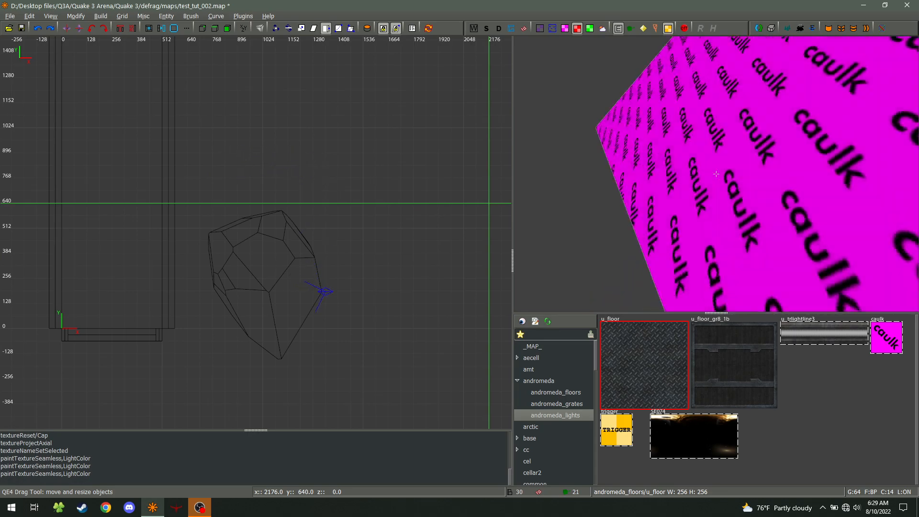
right_click(711, 217)
middle_click(670, 203, "ctrl")
- Paint the u_floor texture seamlessly onto the narrow caulked faces along the rock's lower edge
right_click(712, 196)
key("a")
key("w")
key("s")
right_click(712, 196)
right_click(751, 154)
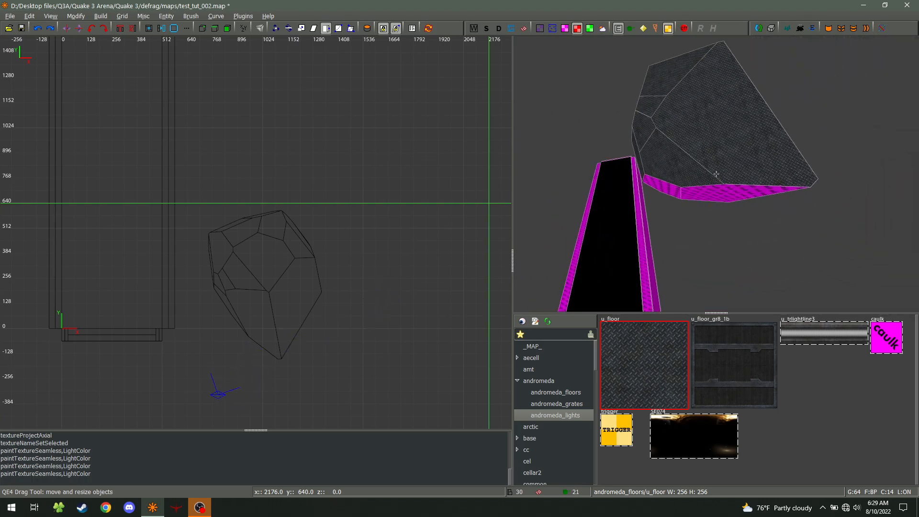
key("w")
key("s")
key("a")
right_click(751, 154)
middle_click_drag(752, 154, 704, 144, "ctrl")
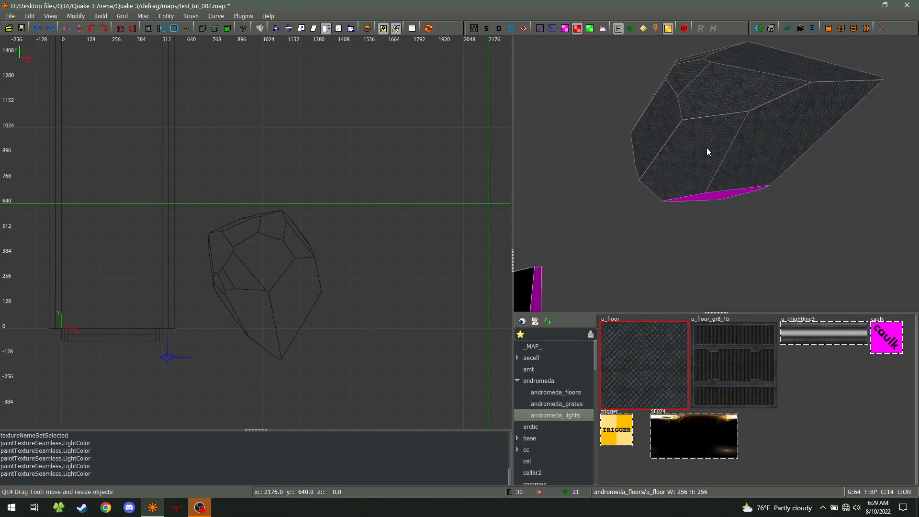
- Select the rock brush and examine its textured sides and its underside from several angles
right_click(715, 174)
key("w")
key("a")
key("s")
key("d")
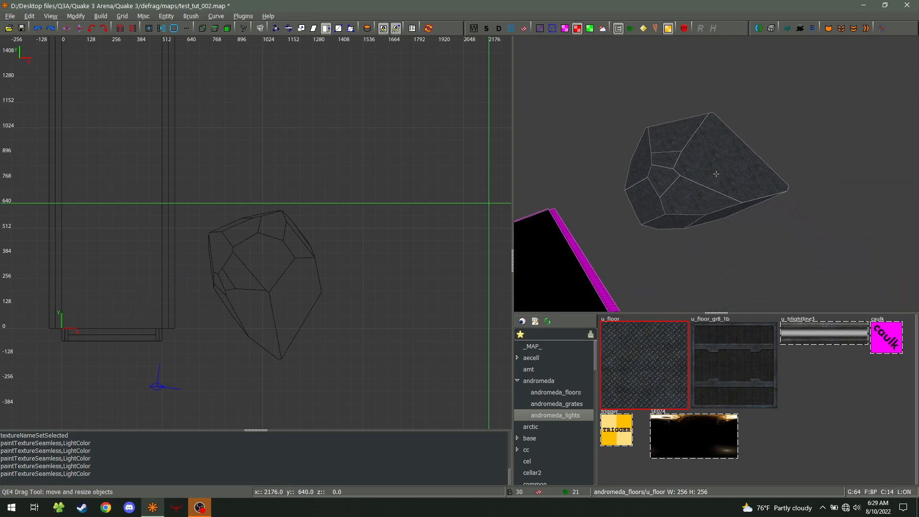
right_click(715, 174)
left_click(715, 174, "shift")
right_click(715, 174)
key("d")
key("w")
key("d")
key("d")
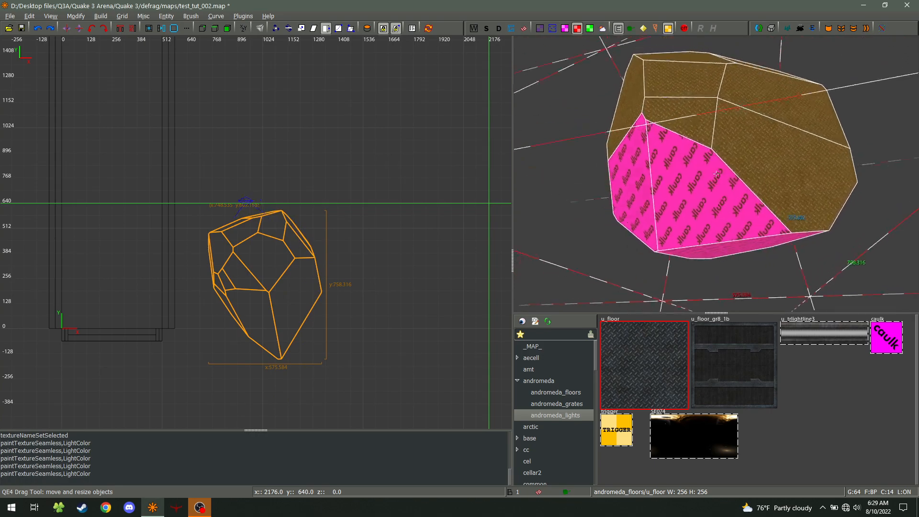
right_click(716, 174)
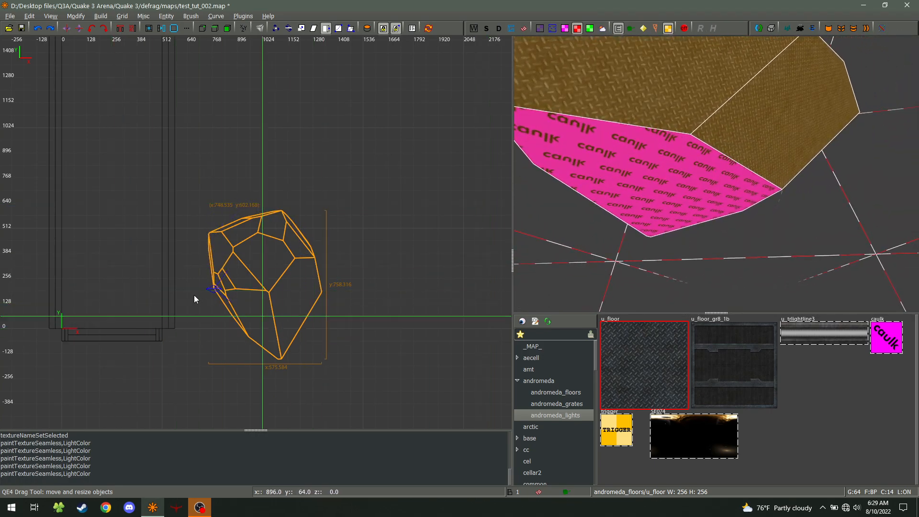
- Make the selected rock a detail brush, and toggle the detail filter to hide and show it
scroll(339, 257, "down", 1)
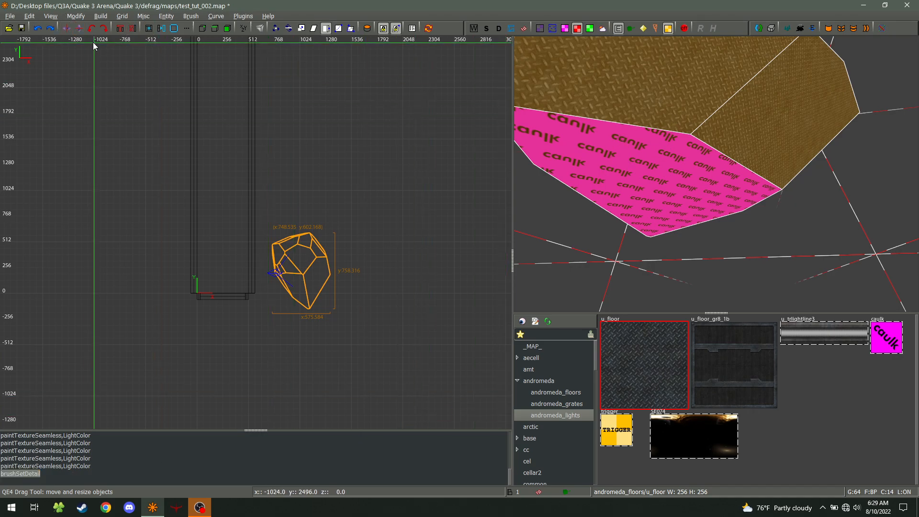
key("ctrl+d")
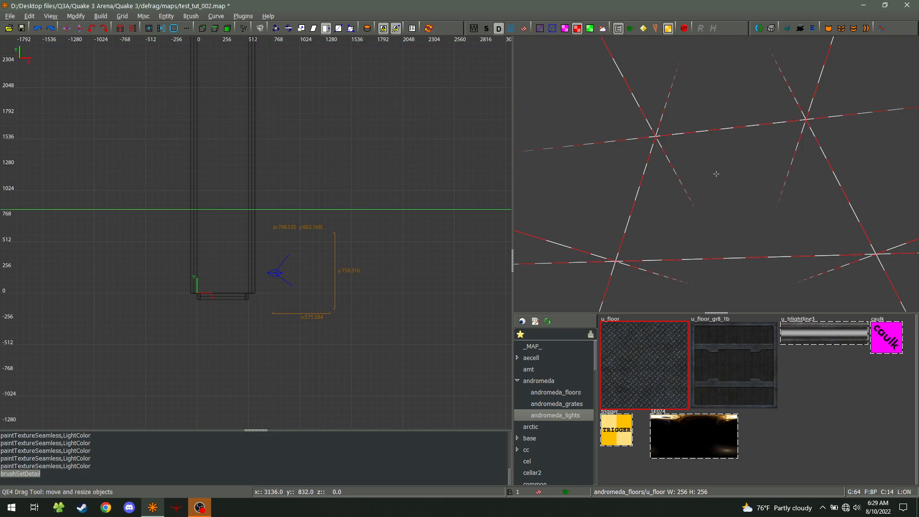
key("ctrl+d")
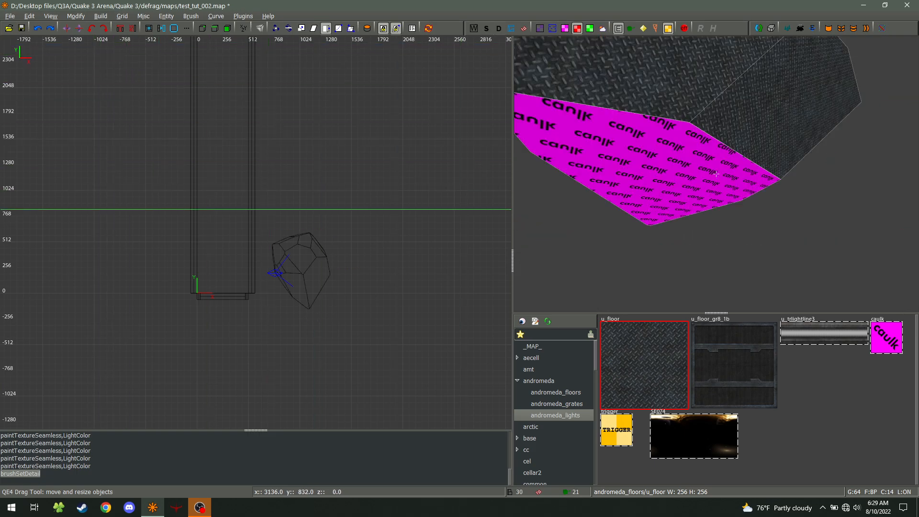
key("s")
key("d")
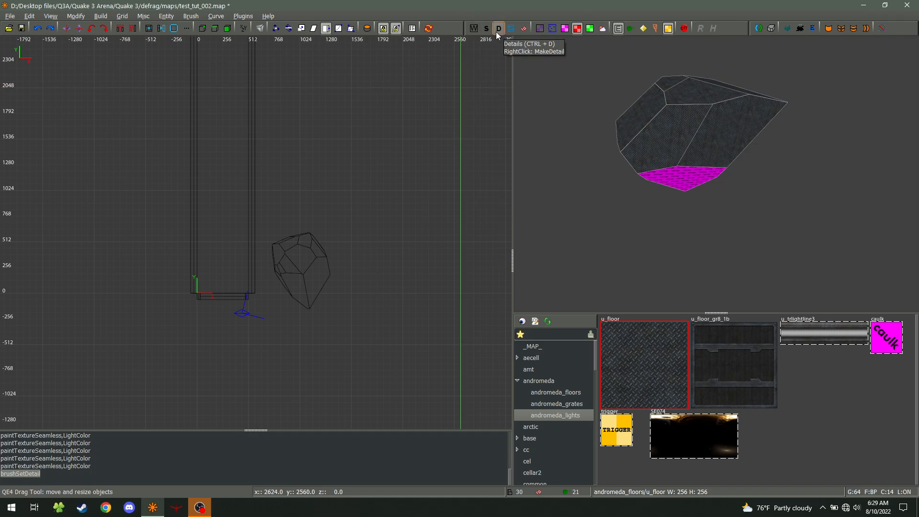
- Toggle the detail filter to hide and show the rock brush once more, and delete the rock
key("ctrl+d")
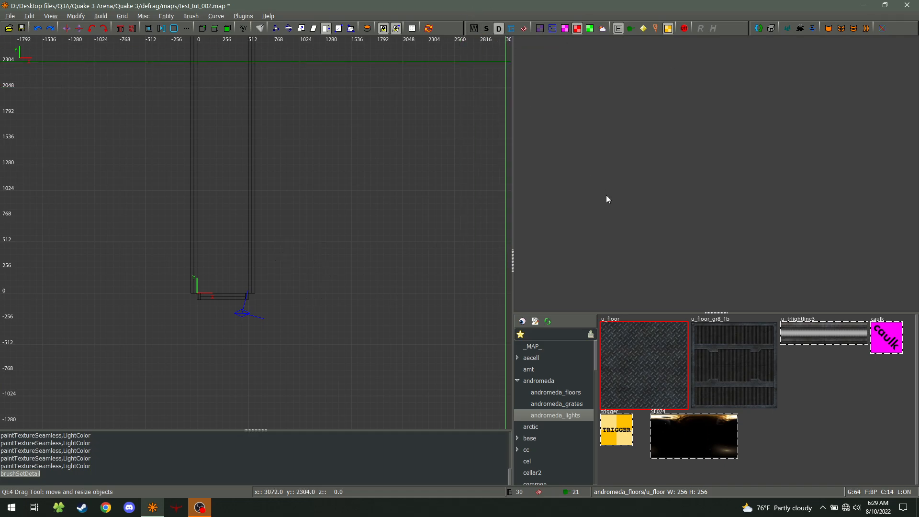
left_click(498, 29)
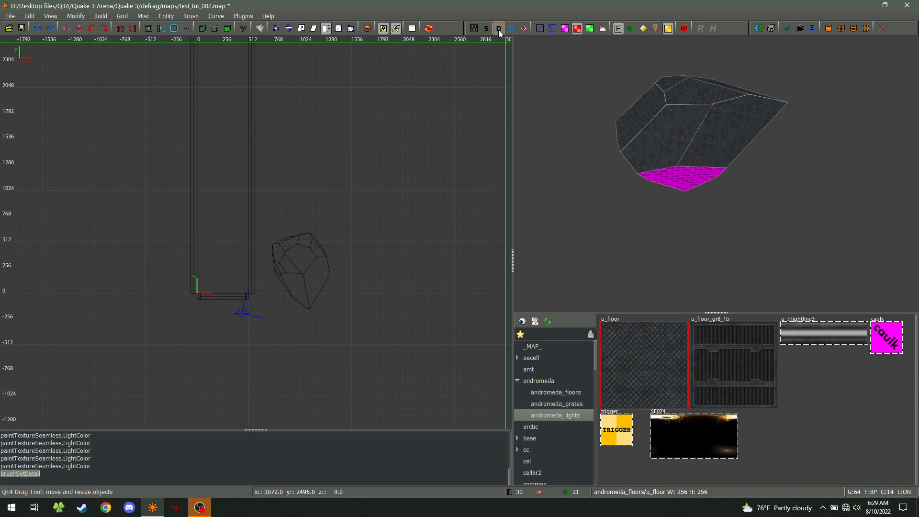
right_click(701, 244)
key("w")
key("d")
right_click(715, 173)
left_click(710, 171, "shift")
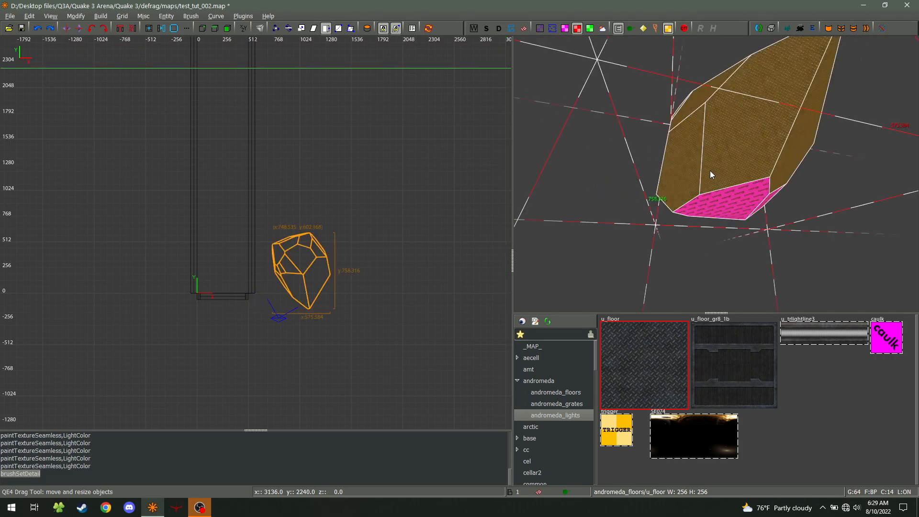
key("BackSpace")
- Move the camera inside the corridor and reduce the height of the console area to enlarge the 2D view
right_click(710, 170)
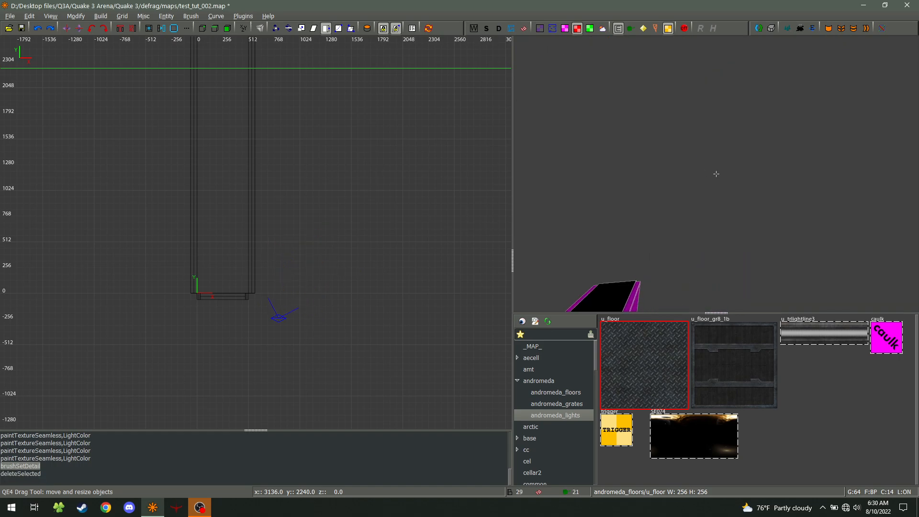
right_click(662, 186)
key("w")
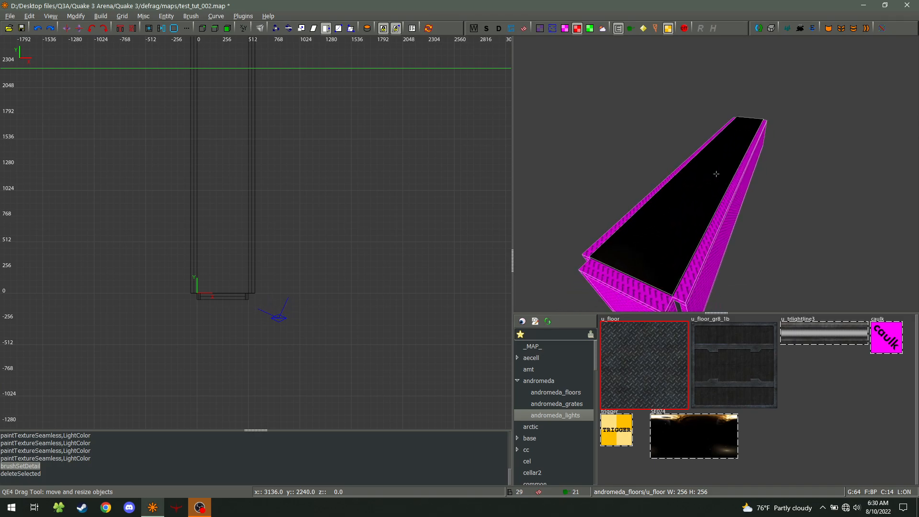
key("w")
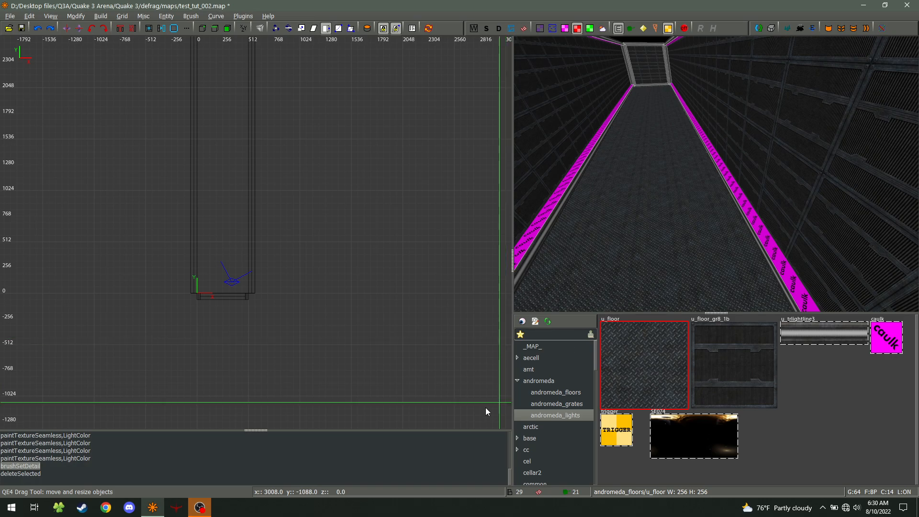
left_click_drag(440, 429, 440, 464)
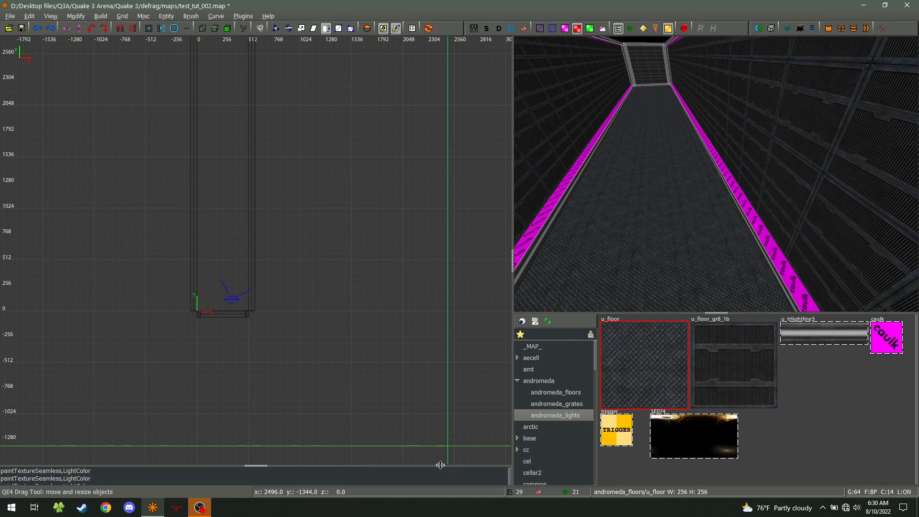
left_click_drag(440, 464, 440, 442)
- Examine the trims, corner gaps and exposed caulk strips around the corridor's near end, sides and ceiling
right_click(622, 292)
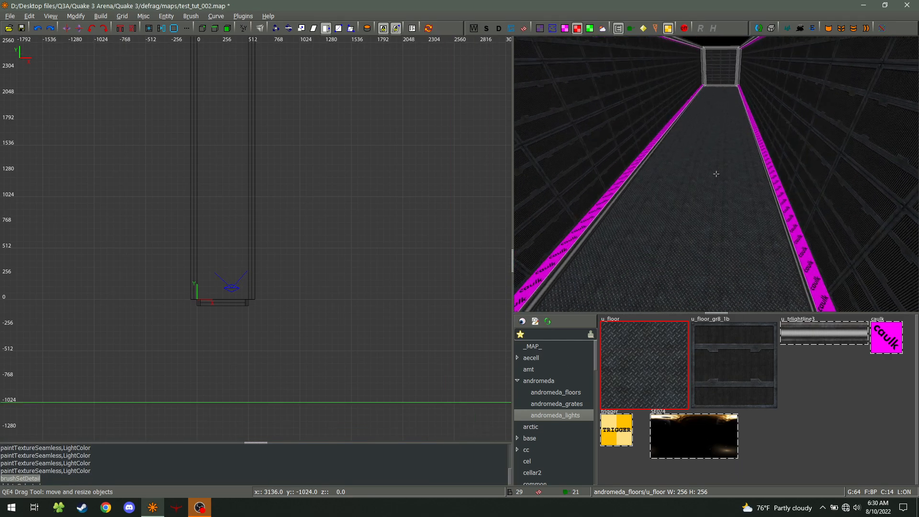
key("w")
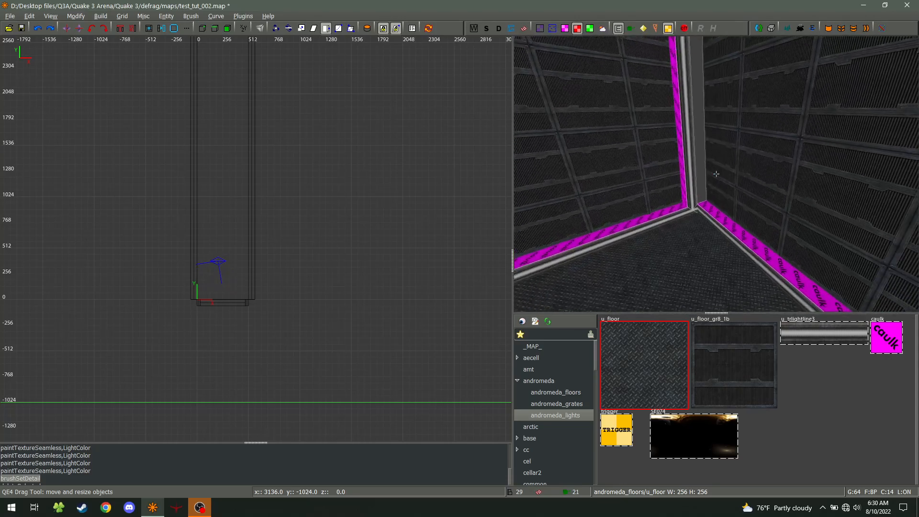
key("w")
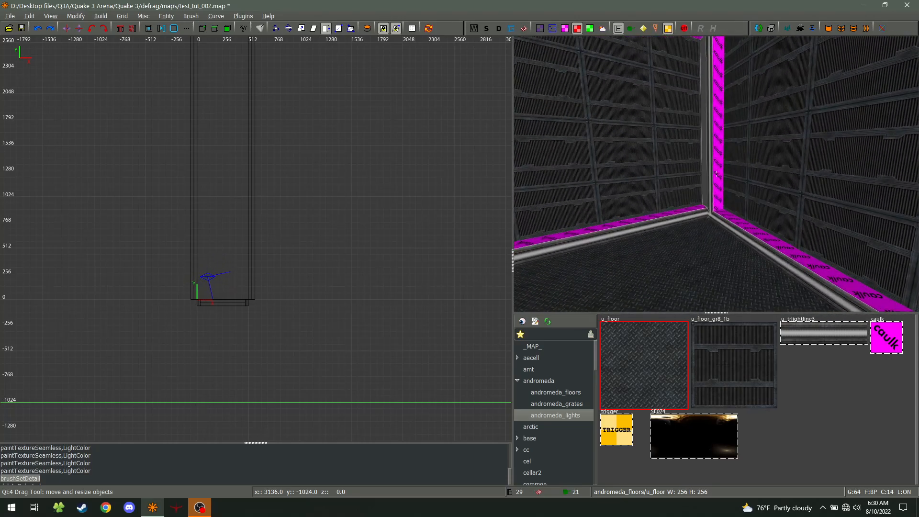
key("a")
key("w")
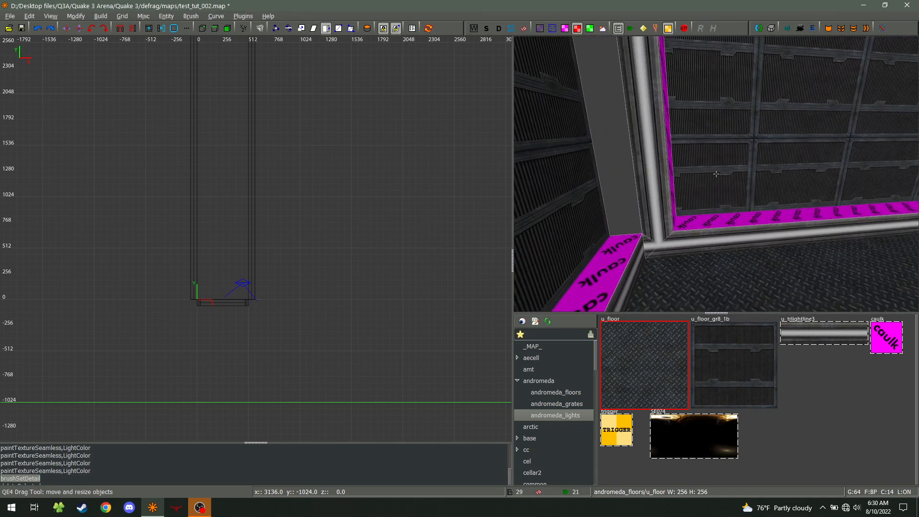
key("d")
key("s")
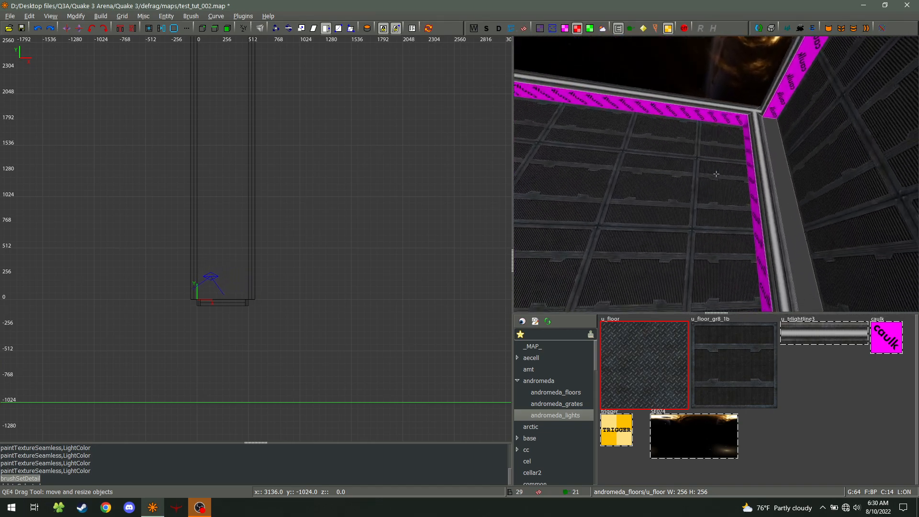
key("w")
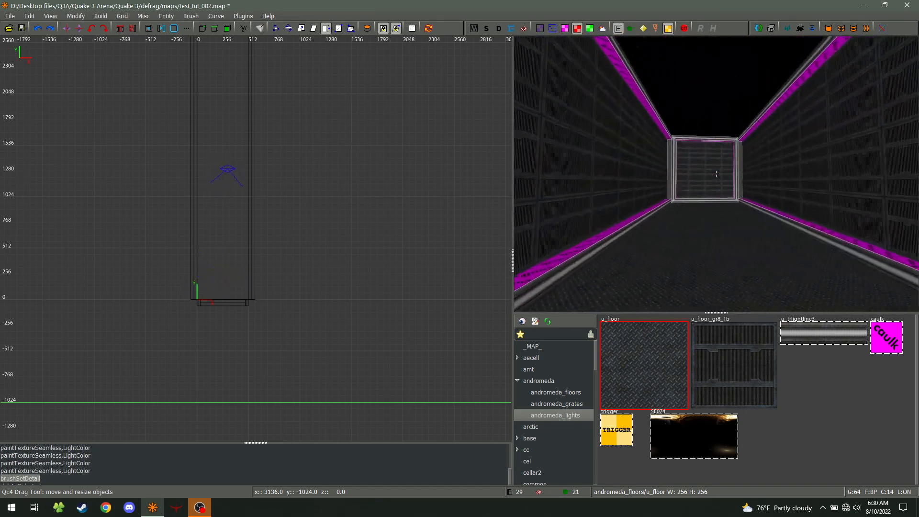
key("w")
key("a")
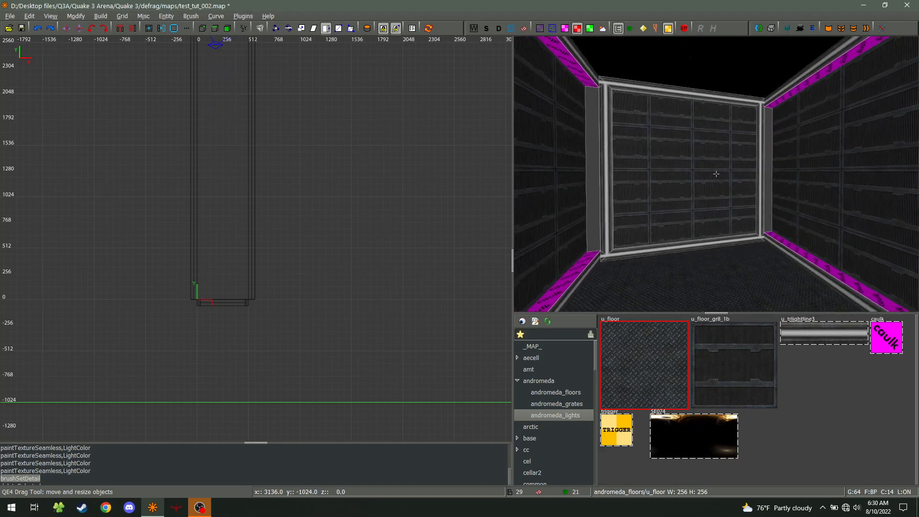
right_click(715, 174)
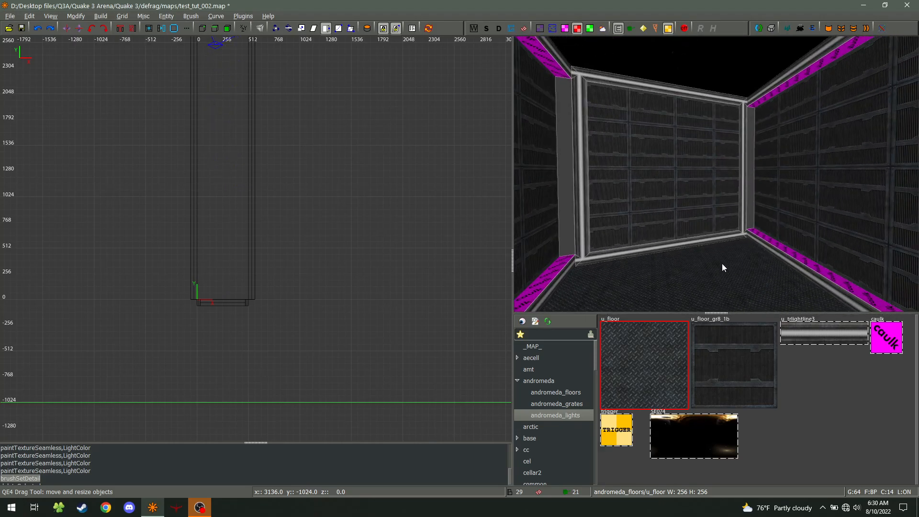
- Inspect the corridor's far end and its floor brush, and compare the wall recesses at both ends
scroll(306, 211, "down", 3)
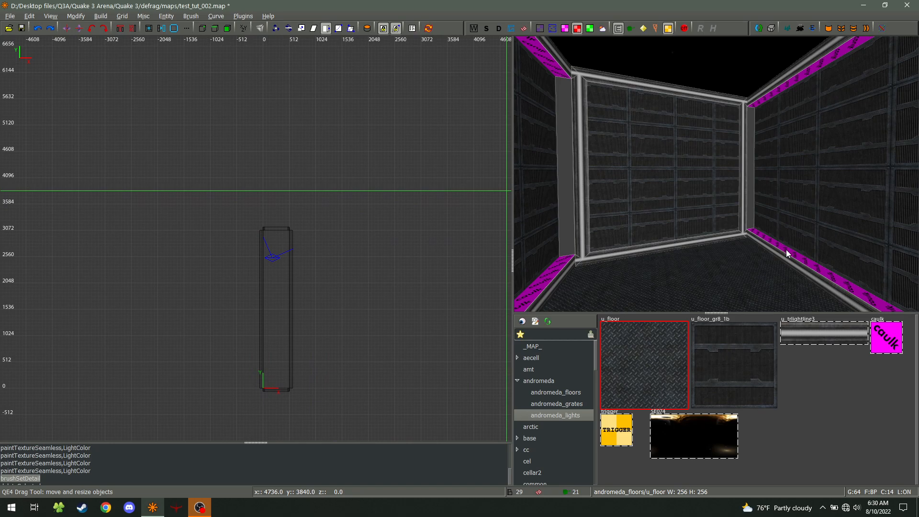
right_click(712, 253)
key("w")
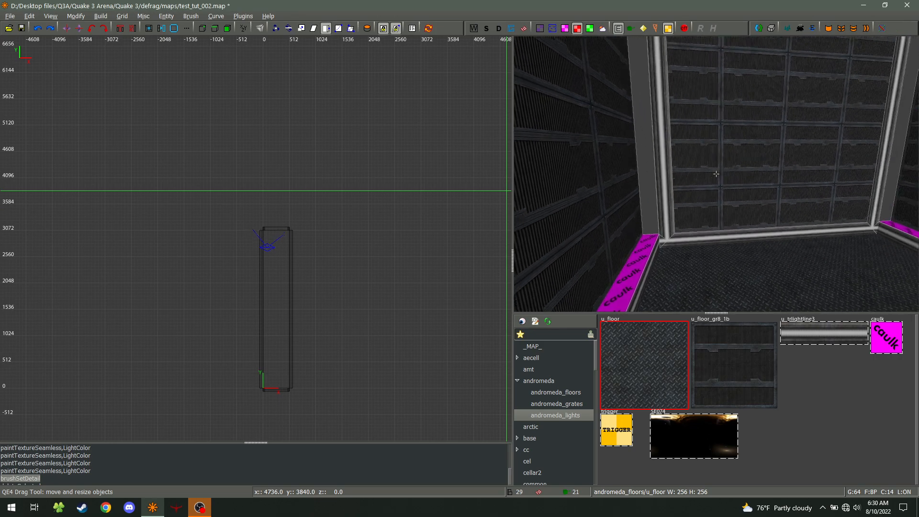
right_click(716, 174)
left_click(747, 267, "shift")
scroll(254, 259, "down", 1)
scroll(304, 237, "up", 6)
right_click_drag(289, 230, 386, 188)
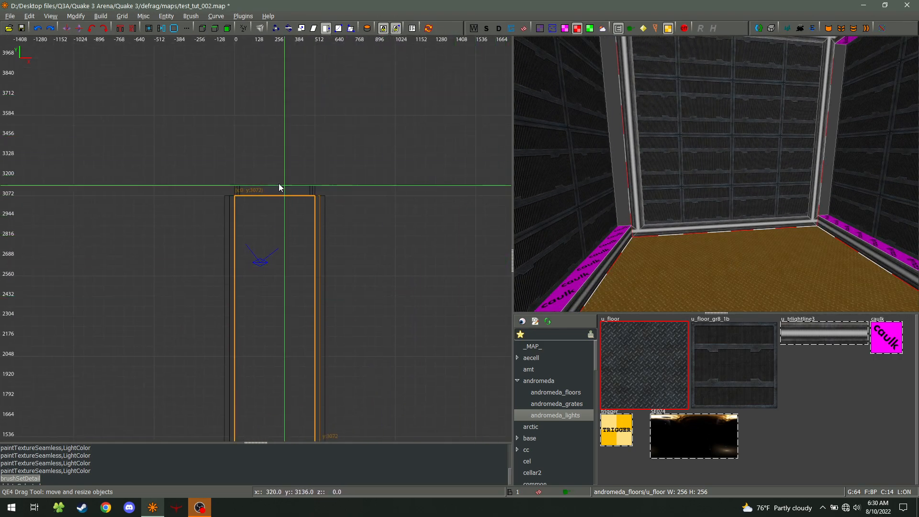
key("Escape")
right_click(729, 225)
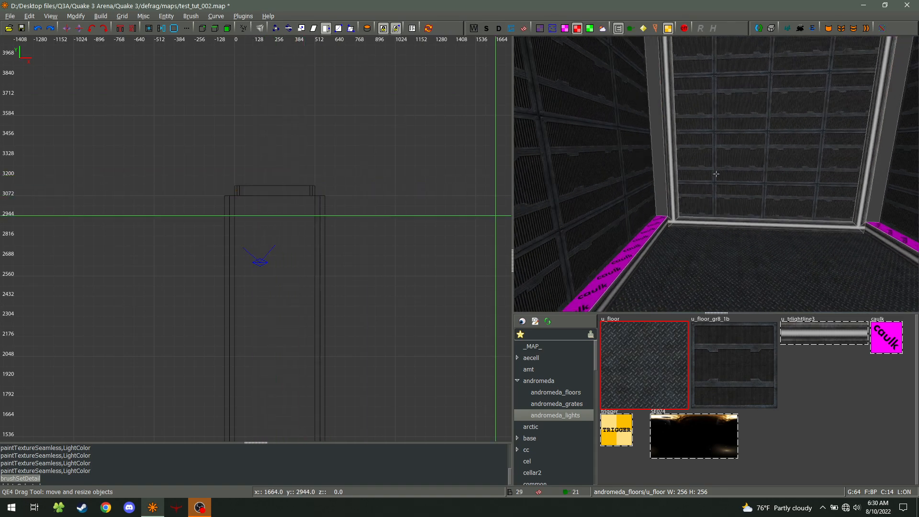
right_click(715, 174)
right_click(691, 172)
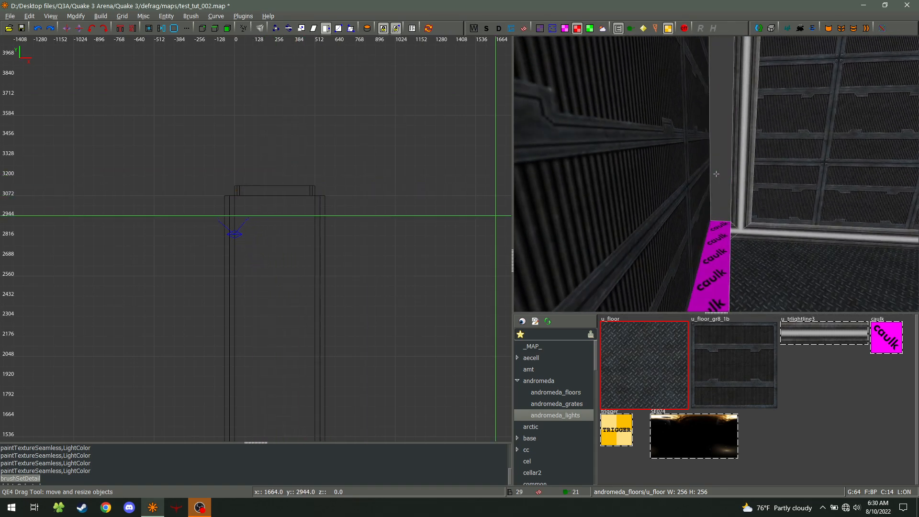
key("s")
key("w")
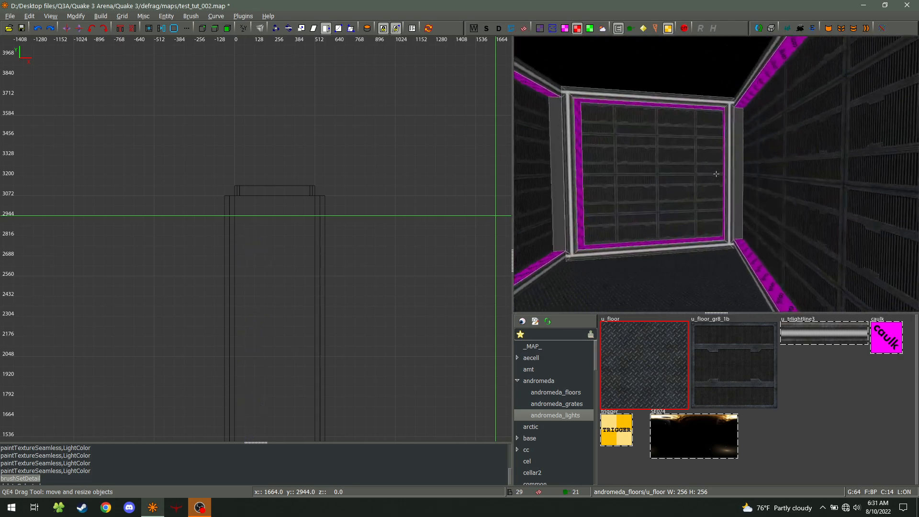
right_click(716, 174)
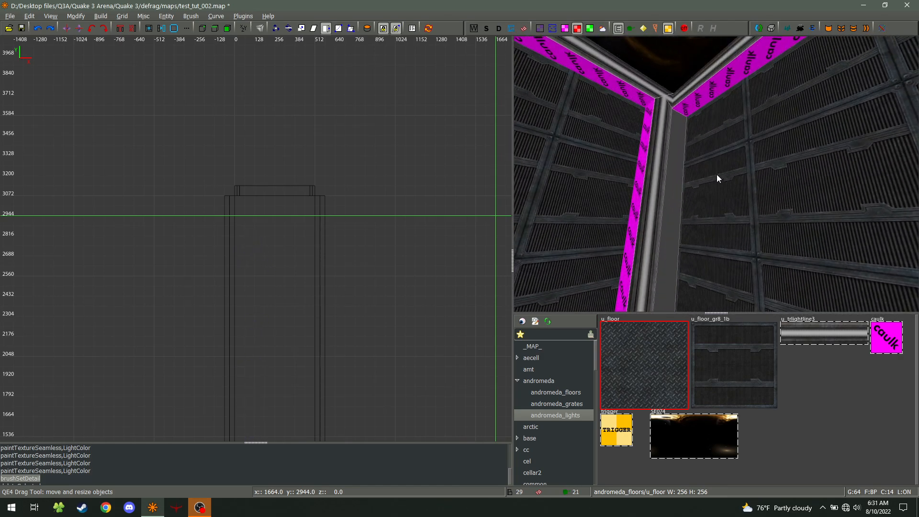
- Set the grid to 32 and move the side wall on the x 0 side 32 units inward, flush with the trim
left_click(717, 174, "shift")
scroll(231, 217, "up", 3)
key("bracketleft")
left_click_drag(184, 186, 194, 186)
key("Escape")
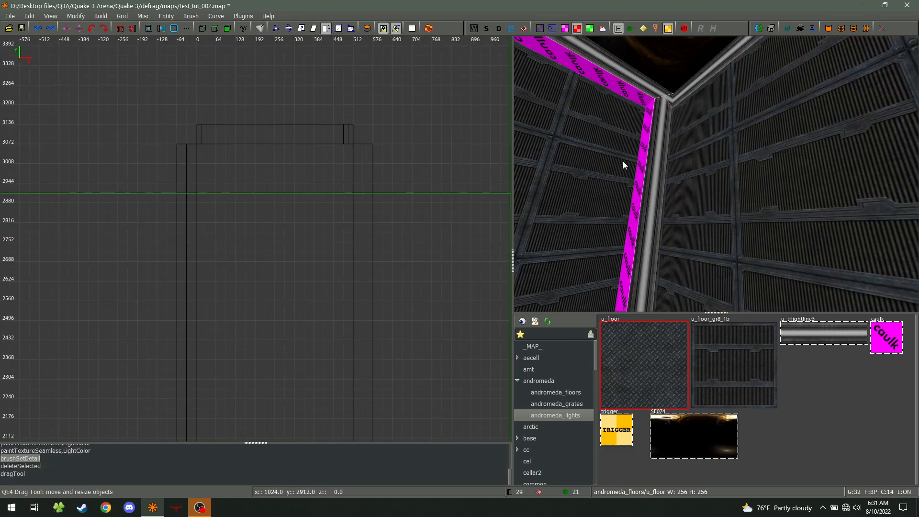
- Move the opposite side wall of the corridor 32 units inward so it sits flush with the trim
right_click(615, 166)
right_click(716, 174)
left_click(716, 174, "shift")
right_click_drag(250, 263, 233, 102)
key("Escape")
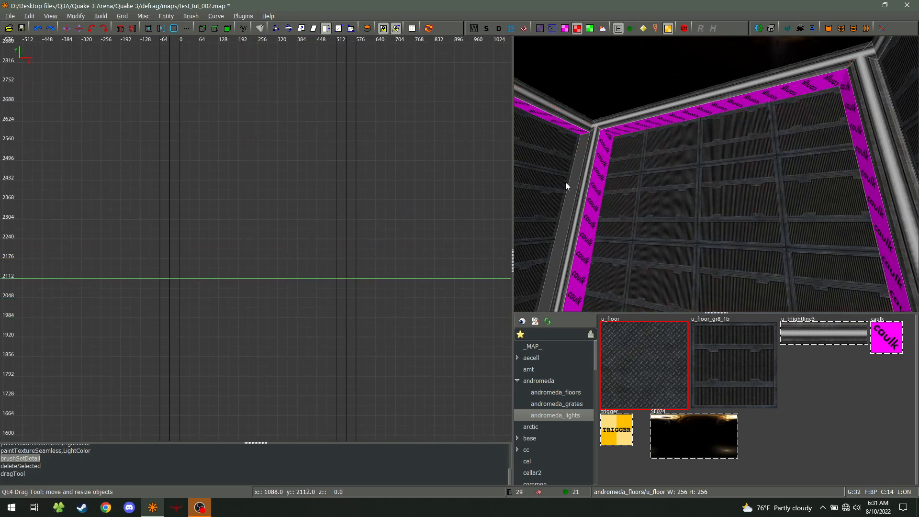
left_click(563, 185, "shift")
left_click_drag(352, 170, 347, 169)
key("Escape")
- Move the recessed end wall panel at the corridor's near end 32 units inward to y 0
right_click(605, 206)
right_click(716, 174)
left_click(716, 175, "shift")
scroll(386, 286, "down", 4)
right_click_drag(386, 286, 401, 53)
scroll(374, 335, "up", 3)
left_click_drag(342, 306, 337, 298)
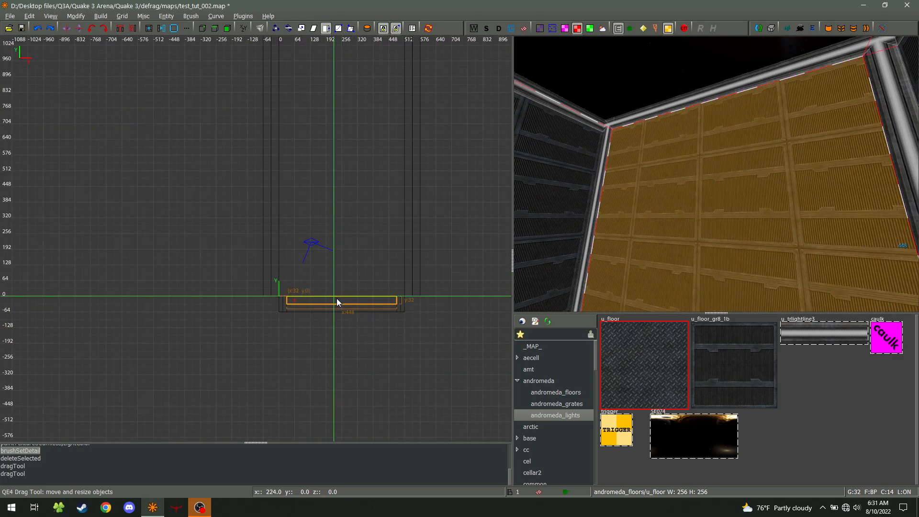
key("Escape")
- Extend the outer faces of both side walls outward by 32 units, making each wall 64 units thick
left_click(576, 239, "shift")
left_click_drag(458, 268, 465, 268)
key("Escape")
right_click(664, 269)
right_click(716, 174)
left_click(801, 186, "shift")
left_click_drag(234, 209, 229, 213)
right_click_drag(448, 266, 459, 437)
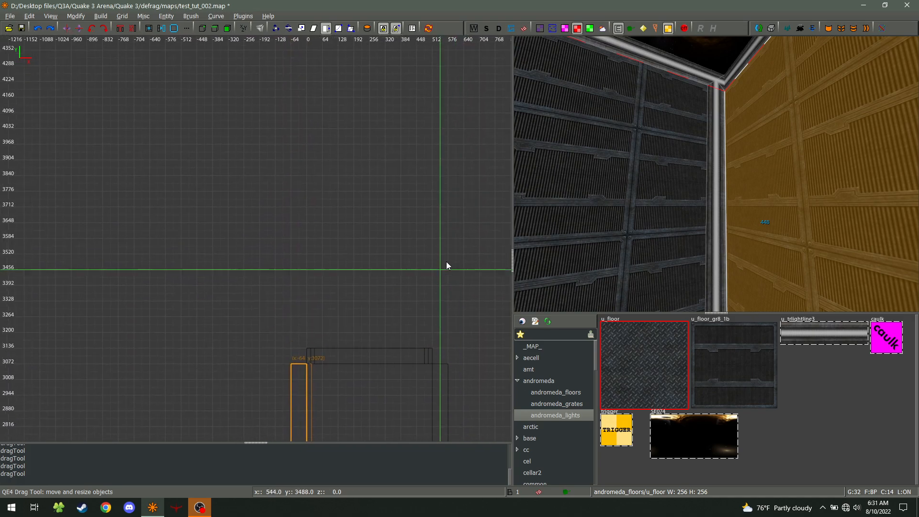
key("Escape")
- Shorten the floor brush at the corridor's far end by about 320 units to open a gap before the end wall
right_click(593, 270)
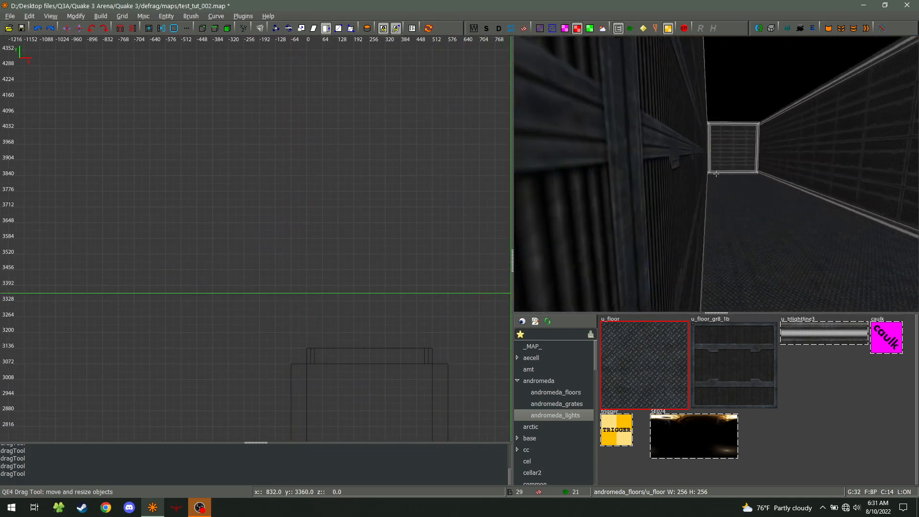
key("w")
key("d")
key("s")
right_click(716, 174)
left_click(712, 220, "shift")
right_click_drag(341, 426, 355, 245)
scroll(364, 244, "down", 2)
left_click_drag(387, 163, 383, 216)
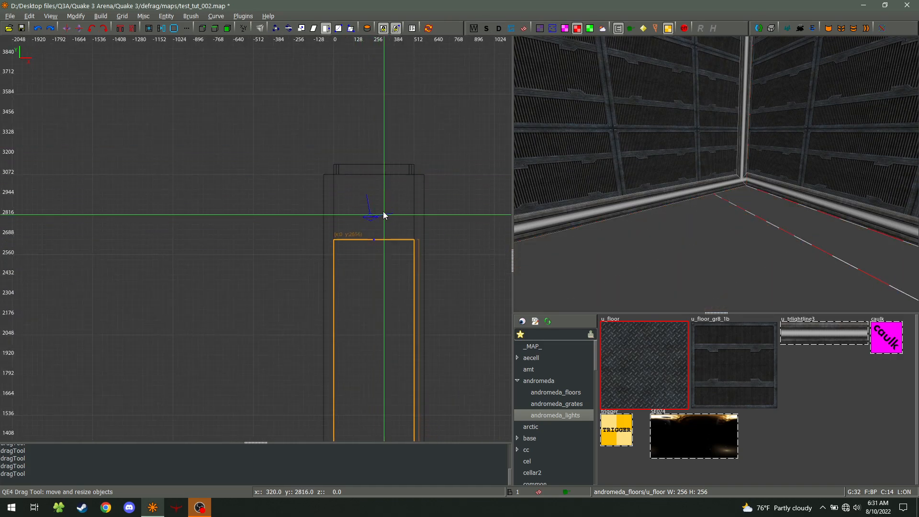
- Deselect the shortened floor and switch the 2D view to the side projection showing Y and Z
right_click(555, 239)
key("s")
key("a")
right_click(715, 174)
key("Escape")
key("ctrl+Tab")
key("ctrl+Tab")
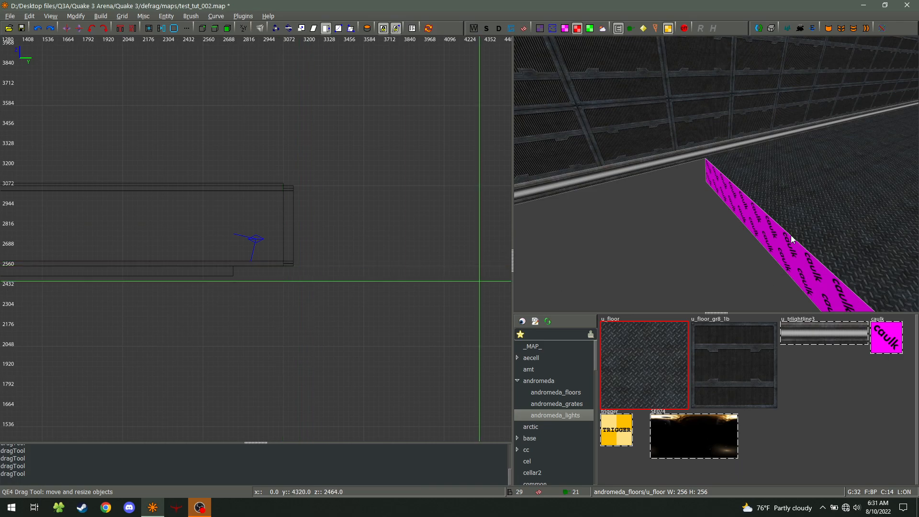
- Draw a 64-unit-thick caulk wall brush extending downward beneath the floor's cut edge
left_click(768, 244, "shift")
key("Escape")
scroll(248, 248, "up", 8)
right_click_drag(206, 284, 225, 250)
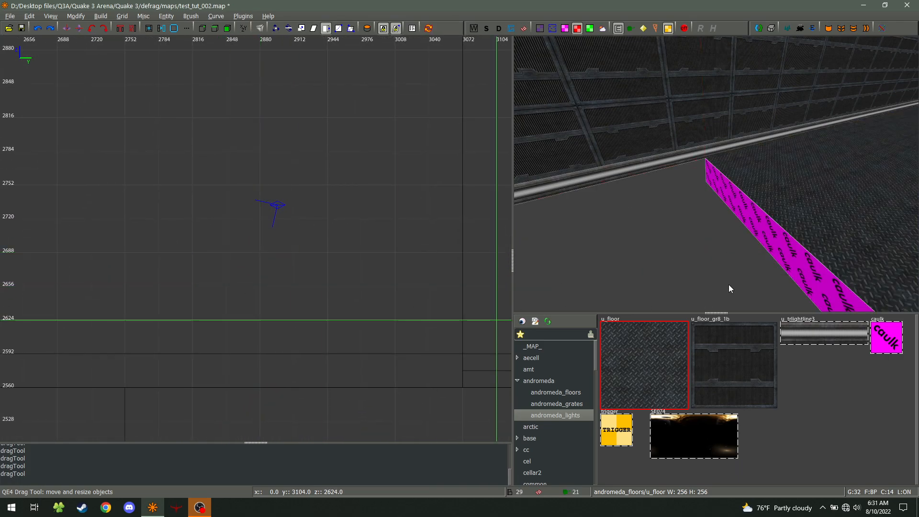
left_click(766, 246, "shift")
scroll(373, 322, "down", 4)
right_click_drag(309, 310, 314, 136)
key("Escape")
mouse_move(283, 206)
left_mouse_down()
mouse_move(260, 215)
mouse_move(256, 516)
mouse_move(261, 352)
left_mouse_up()
- Set the bottom face of the new caulk wall brush at z 512
right_click(646, 261)
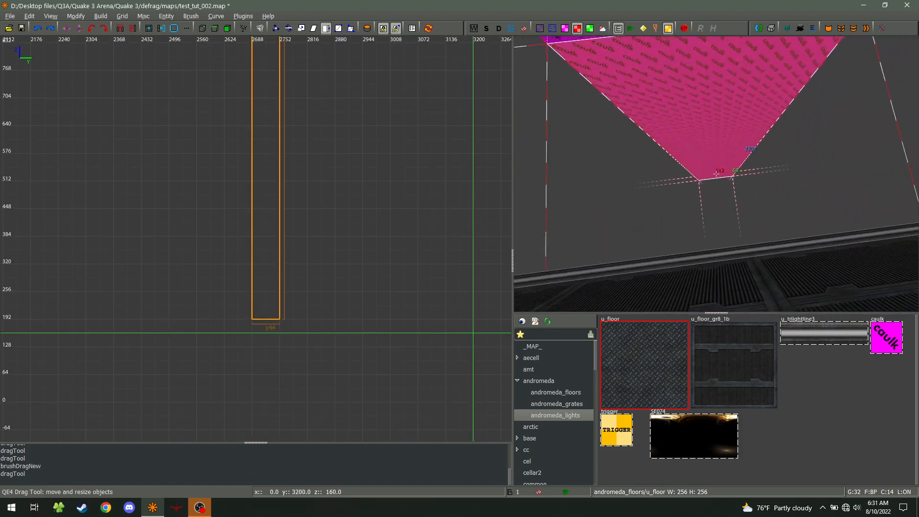
right_click(716, 173)
scroll(215, 273, "down", 11)
scroll(303, 187, "up", 4)
scroll(249, 344, "up", 4)
left_click_drag(249, 341, 250, 269)
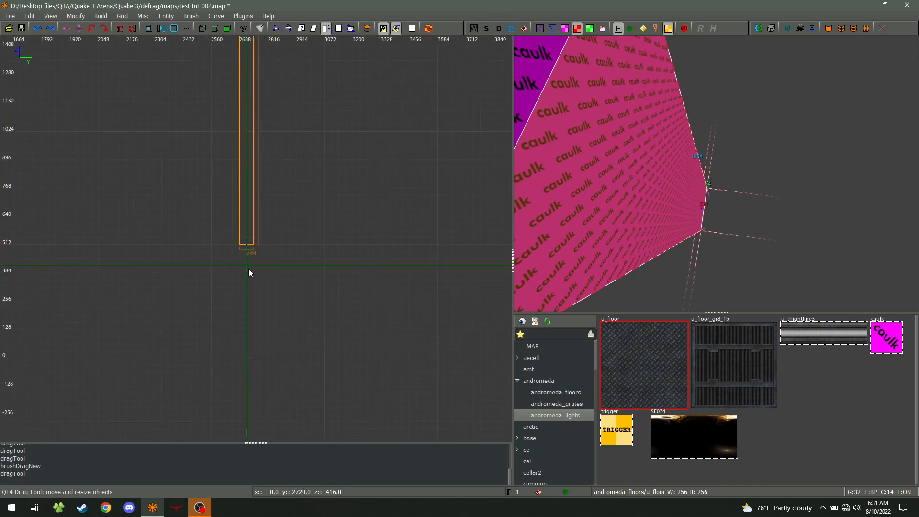
key("Escape")
- Clone the caulk pit wall and place the copy below the far end wall, at y 3072 with its top at z 2560
right_click(686, 219)
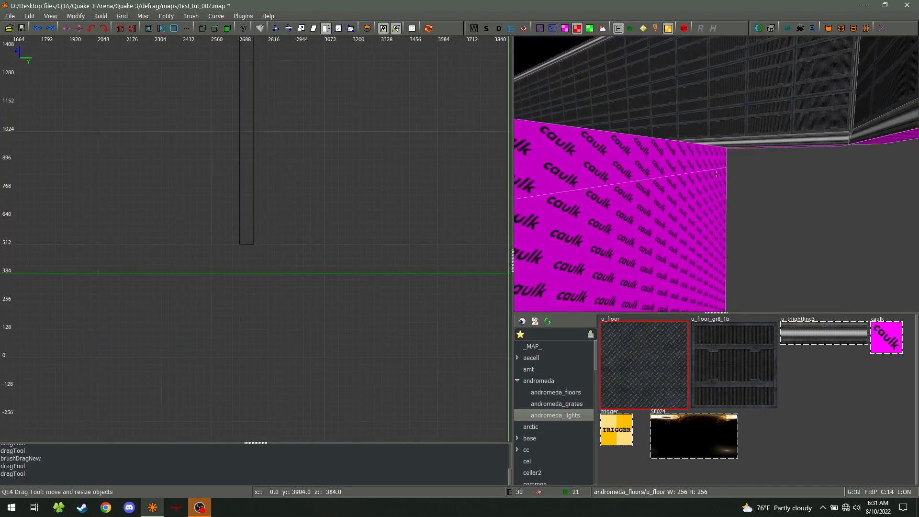
left_click(716, 173, "shift")
right_click(716, 174)
scroll(241, 212, "down", 2)
right_click_drag(241, 211, 238, 225)
scroll(240, 127, "up", 2)
key("space")
mouse_move(239, 127)
left_mouse_down()
mouse_move(329, 111)
mouse_move(320, 111)
left_mouse_up()
- Split the copied pit wall horizontally at z 2496 and leave only its lower piece selected
right_click_drag(254, 240, 328, 155)
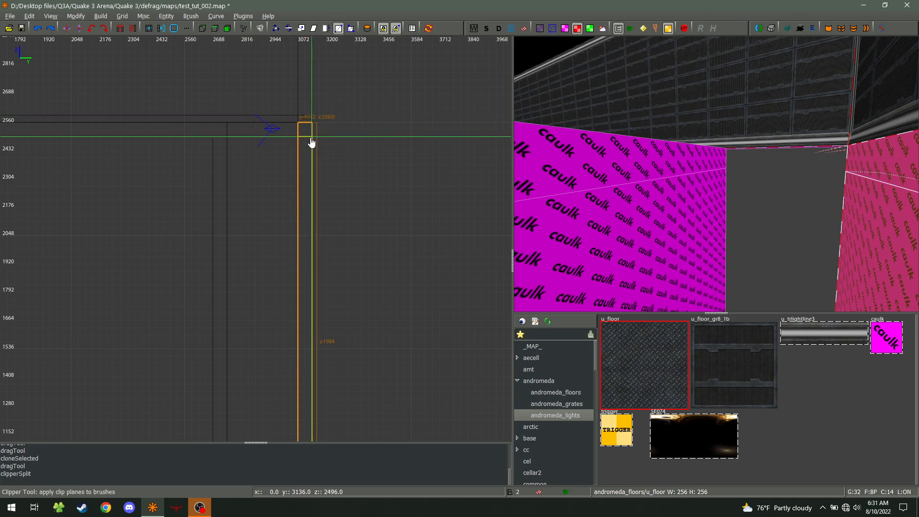
left_click(882, 158, "shift")
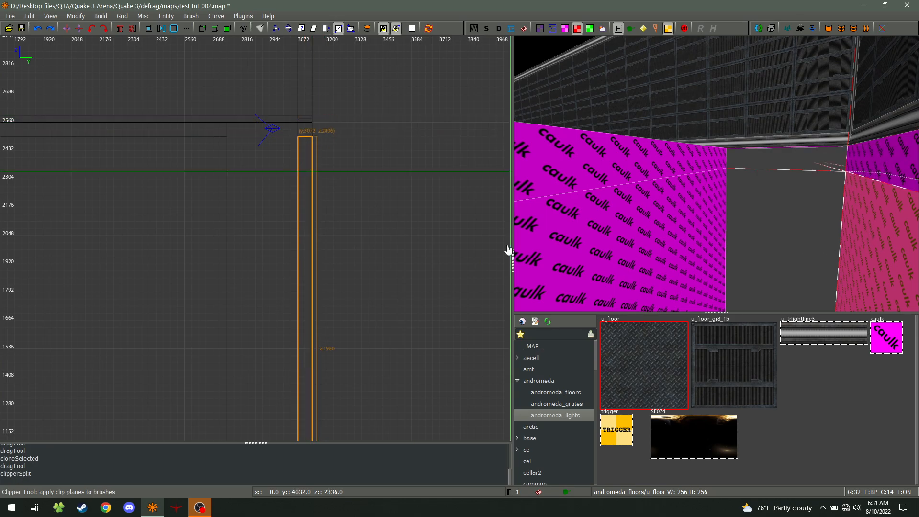
- Set the bottom face of the lower caulk pit wall beneath the far end wall at z 512
left_click(897, 164, "shift")
scroll(389, 247, "down", 4)
scroll(355, 297, "up", 3)
key("Escape")
left_click(846, 232, "shift")
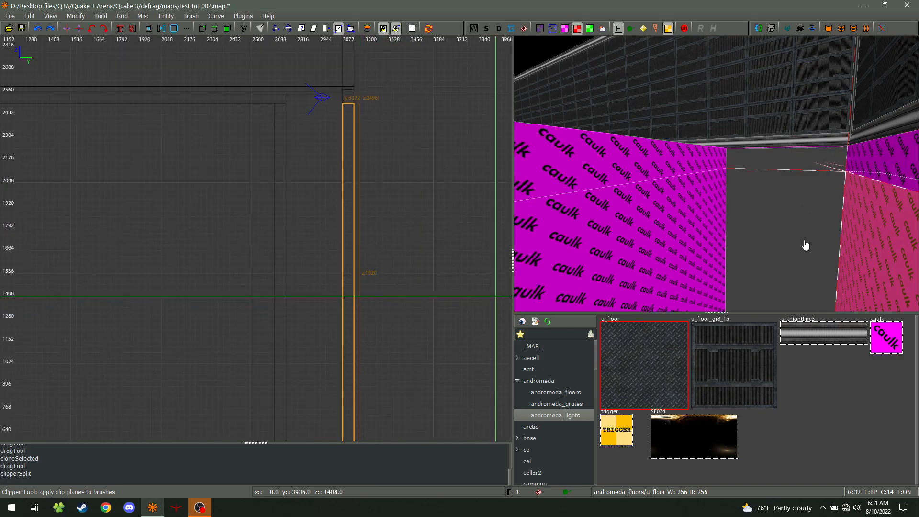
right_click_drag(307, 325, 346, 132)
key("x")
left_click_drag(391, 281, 390, 286)
key("Escape")
- Clone both pit end wall pieces, rotate the copies 90 degrees and fit them as a side wall at x -64, spanning y 2752 to 3072
left_click(873, 167, "shift")
left_click(868, 203, "shift")
key("ctrl+Tab")
scroll(364, 217, "down", 2)
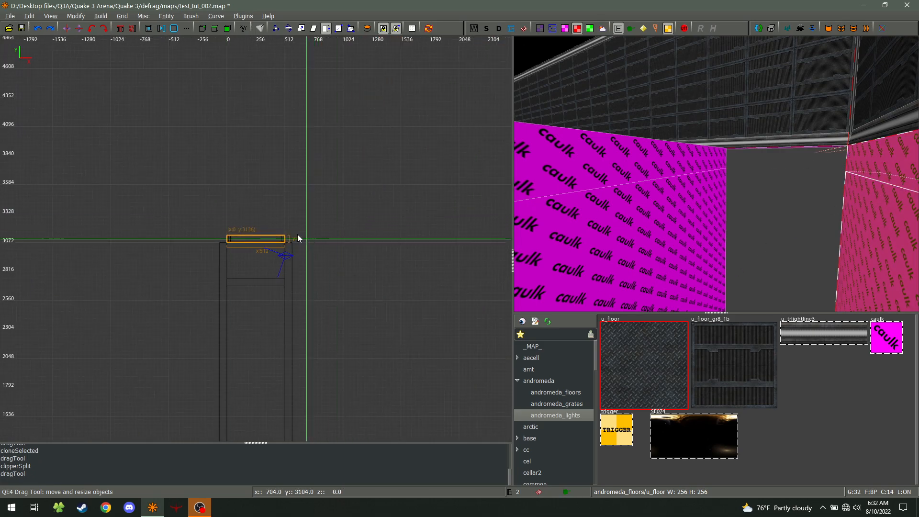
scroll(189, 194, "up", 4)
key("space")
left_click(104, 28)
scroll(297, 272, "up", 3)
left_click_drag(428, 189, 426, 288)
right_click_drag(428, 309, 417, 205)
left_click_drag(427, 310, 254, 348)
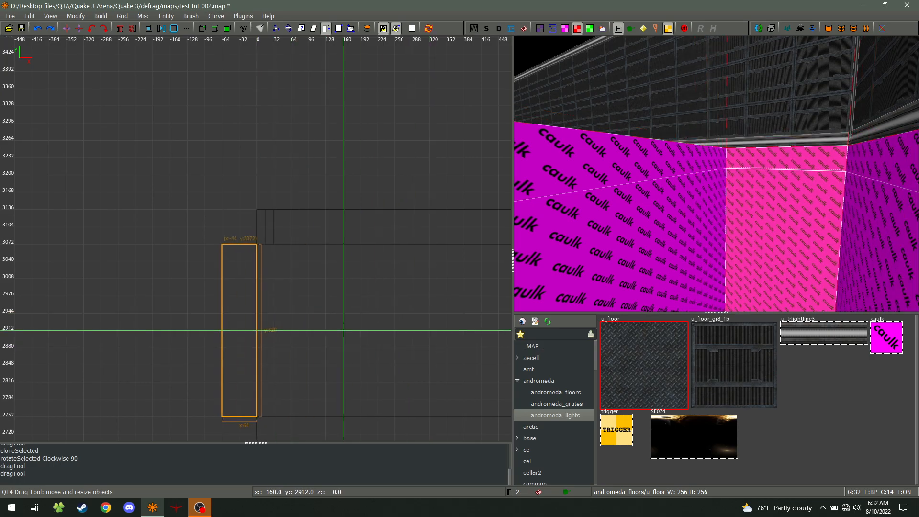
- Clone the pit side wall and place the copy on the opposite side, at x 512
scroll(468, 325, "down", 2)
key("space")
left_click_drag(251, 302, 450, 294)
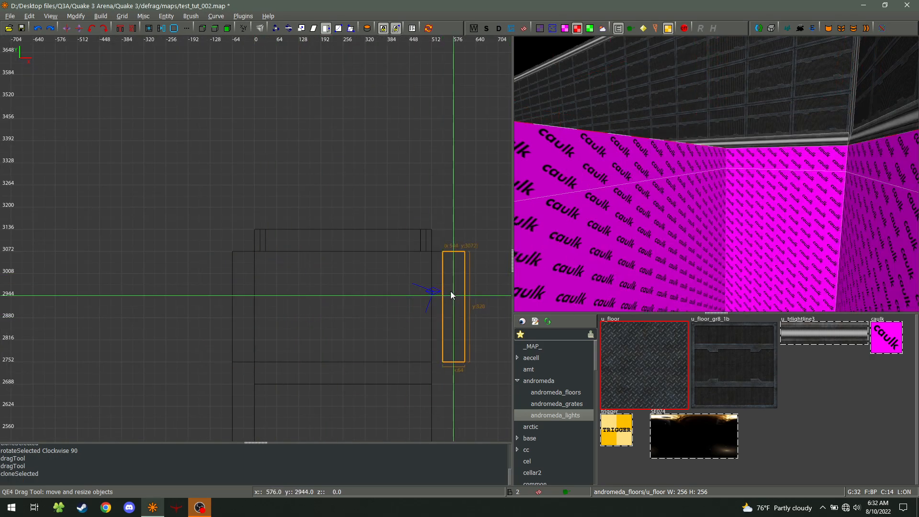
key("Escape")
- Raise the bottom face of the pit's far end wall to z 1024, leaving an opening beneath it
right_click(564, 277)
key("w")
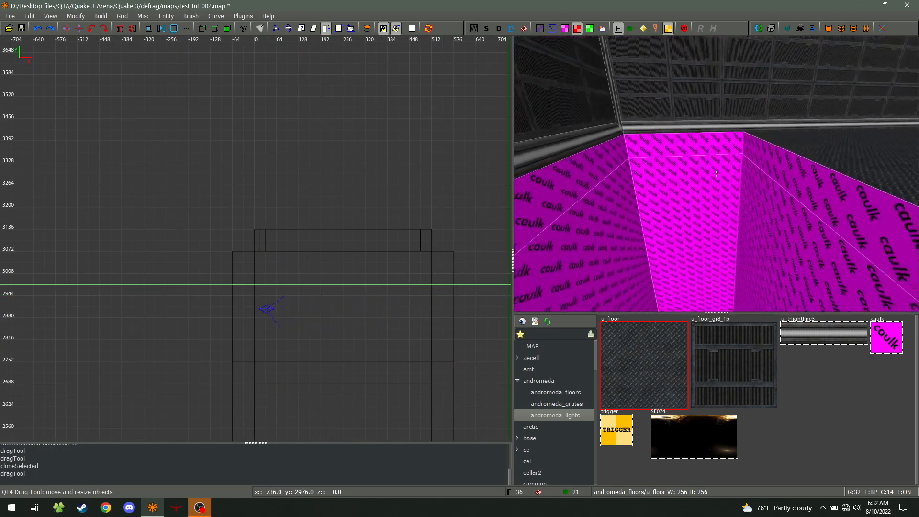
key("w")
key("s")
right_click(715, 174)
left_click(646, 184, "shift")
key("Tab")
key("ctrl+Tab")
scroll(300, 295, "down", 3)
right_click_drag(295, 267, 314, 138)
left_click_drag(312, 341, 306, 260)
key("Escape")
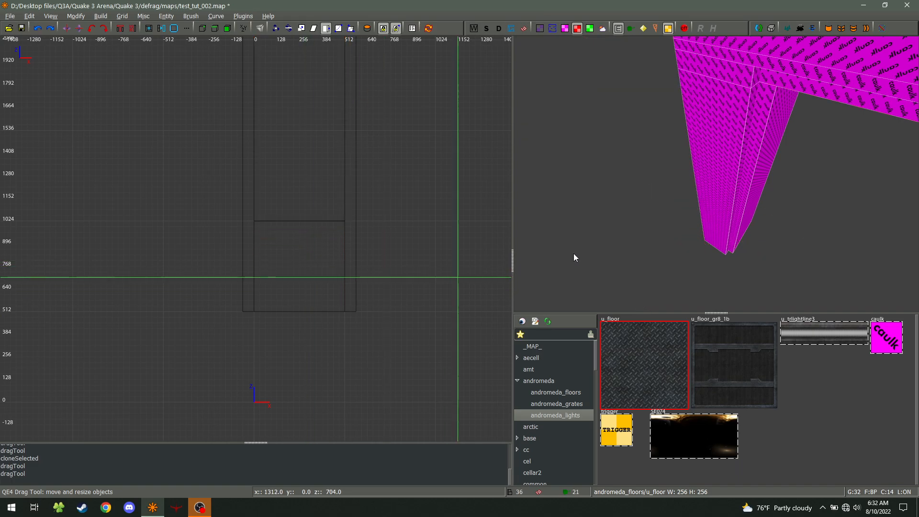
- Draw a 512-unit-wide caulk brush across the pit's base, spanning y 2752 to 3072 and z 512 to 736
right_click(539, 267)
key("w")
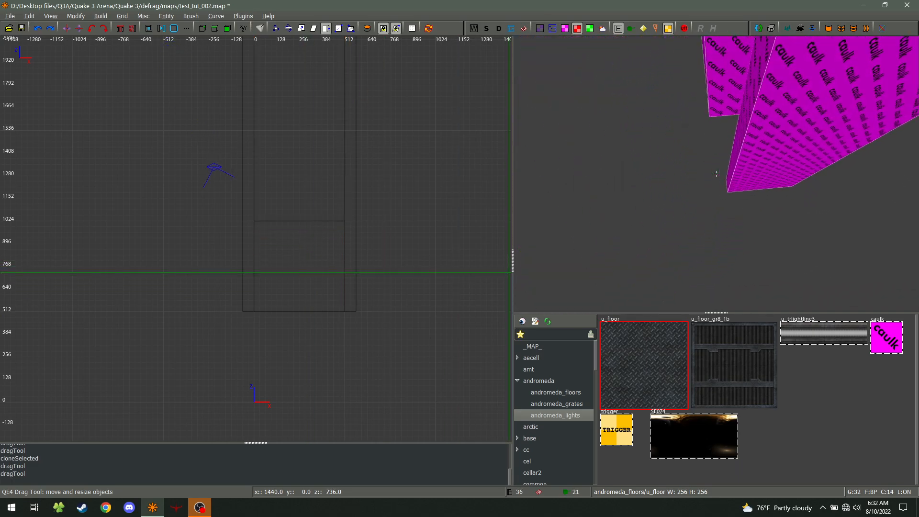
key("s")
right_click(715, 174)
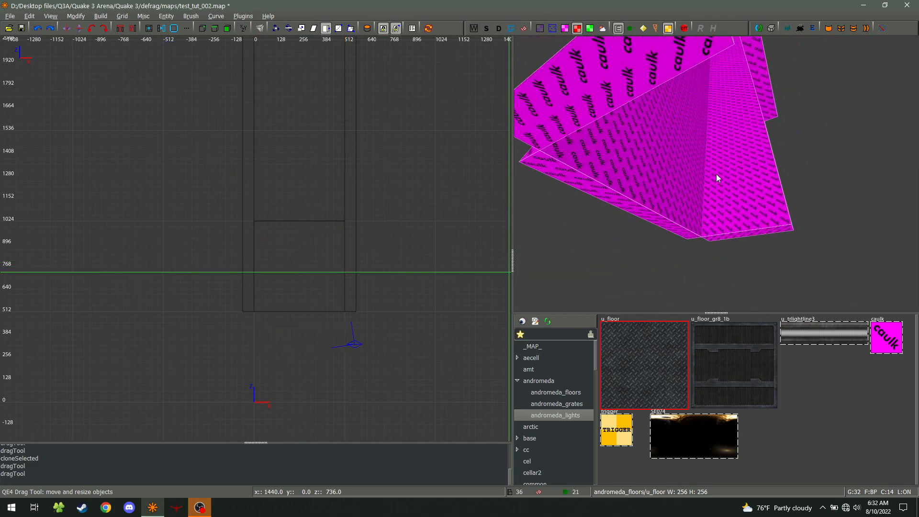
left_click(665, 196, "shift")
key("ctrl+Tab")
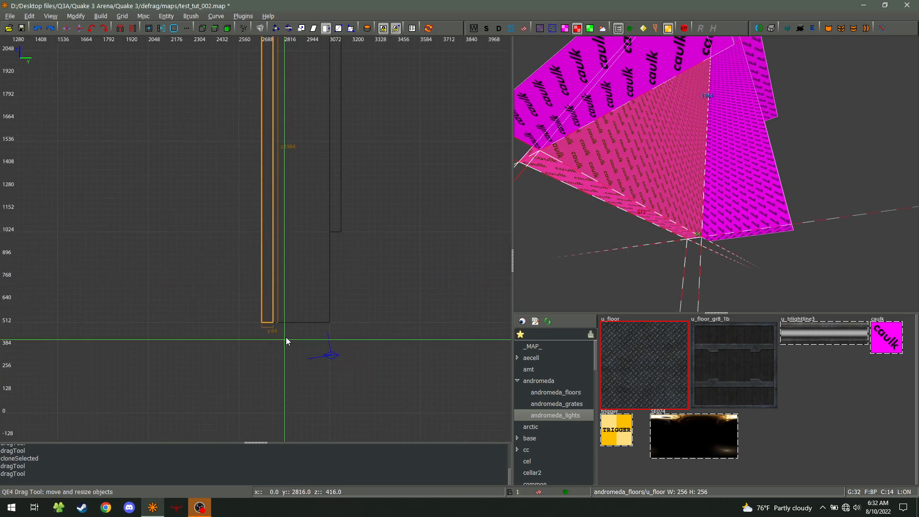
key("Escape")
left_click_drag(273, 319, 334, 281)
scroll(332, 335, "up", 2)
scroll(332, 338, "up", 2)
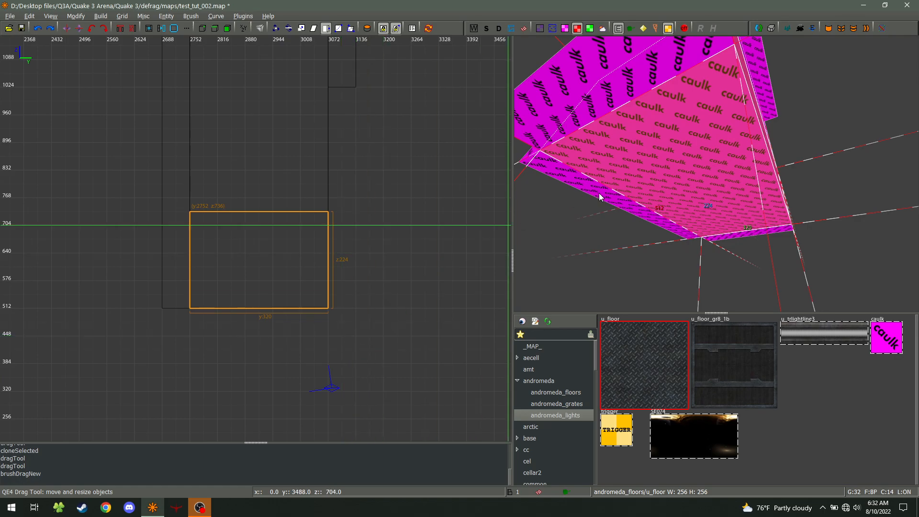
- Try shaping the new base brush into a wedge by moving its upper edge at y 3072 down to z 512, and undo it
right_click(681, 210)
right_click(715, 173)
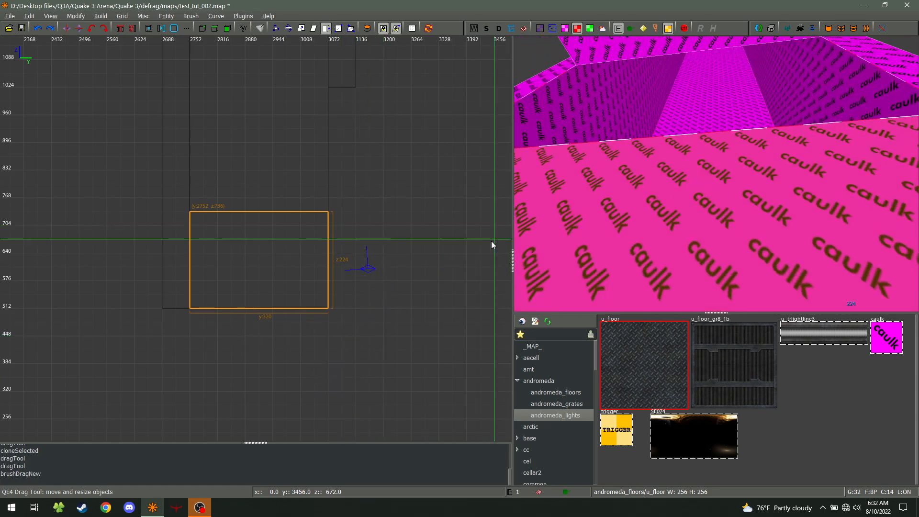
key("v")
mouse_move(328, 211)
left_mouse_down()
mouse_move(337, 316)
mouse_move(328, 313)
left_mouse_up()
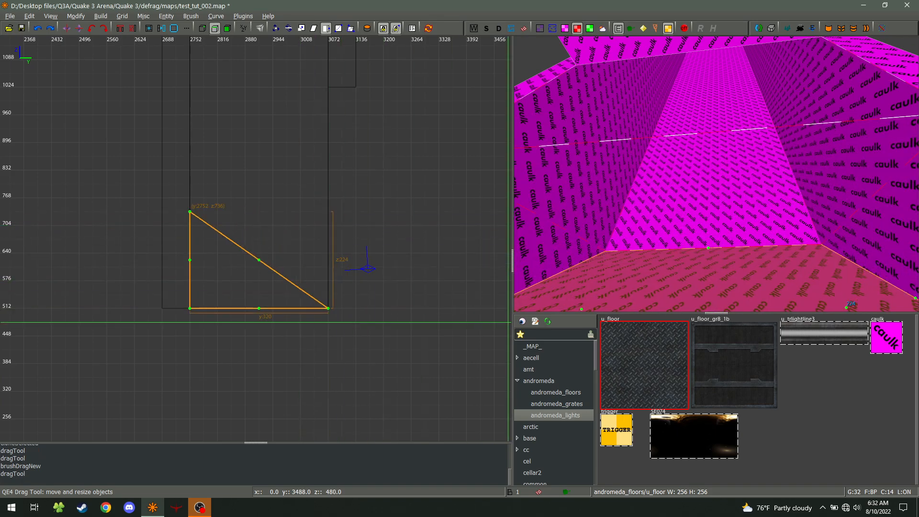
right_click(580, 285)
key("Up")
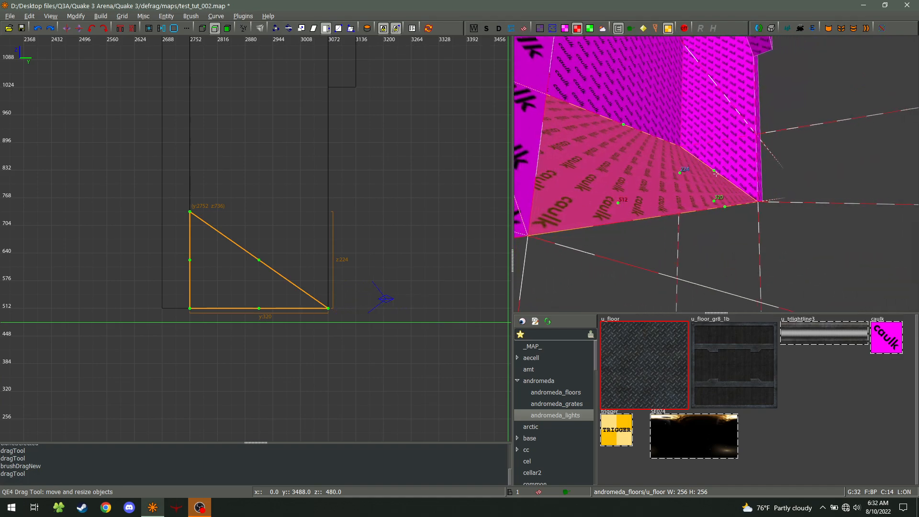
key("ctrl+z")
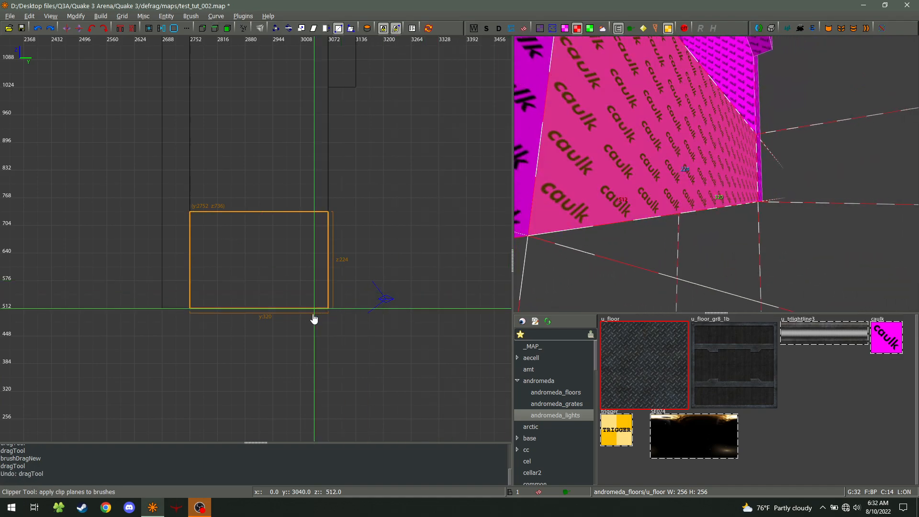
- Clip the base brush diagonally from y 3072, z 512 to y 2752, z 736, keeping the lower wedge
left_click(328, 308)
left_click(190, 212)
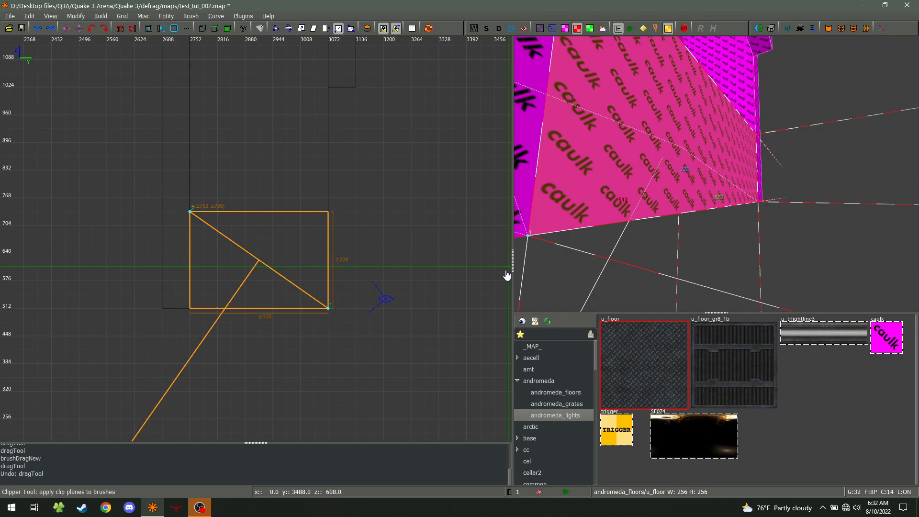
scroll(380, 311, "down", 3)
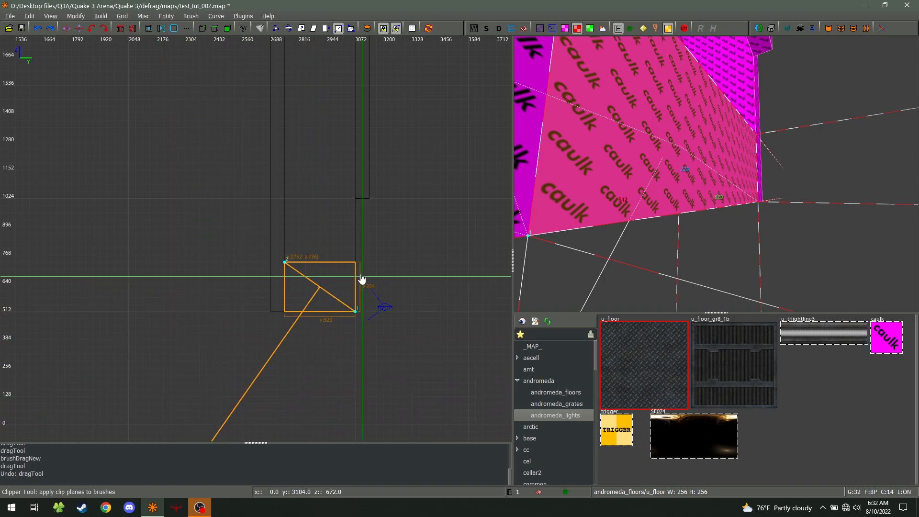
key("ctrl+Return")
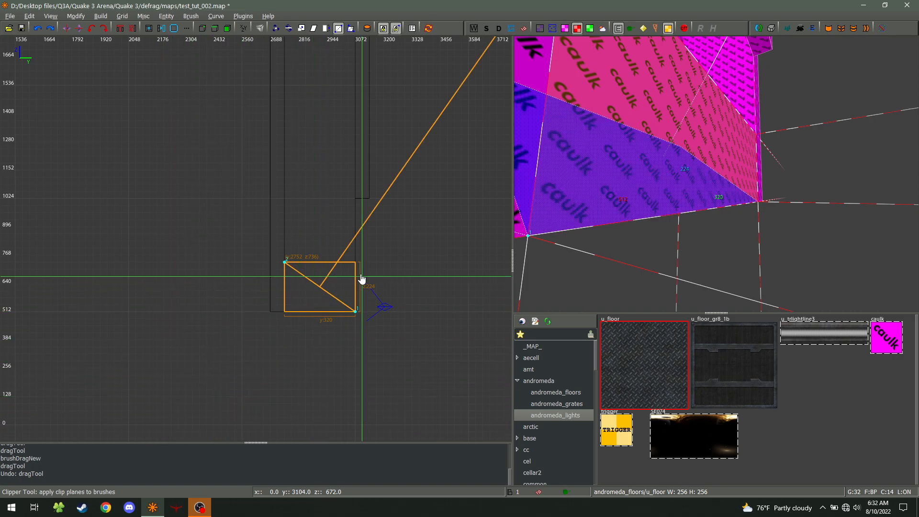
right_click(585, 204)
right_click(716, 174)
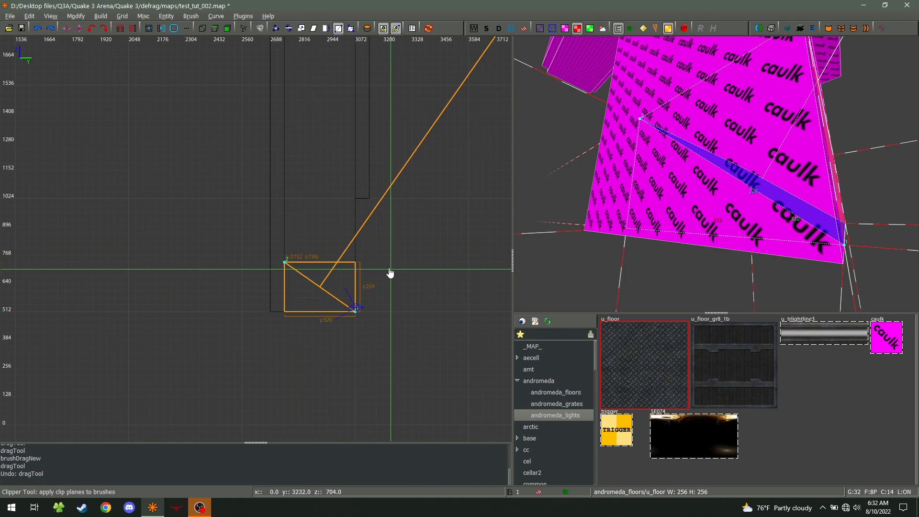
key("Return")
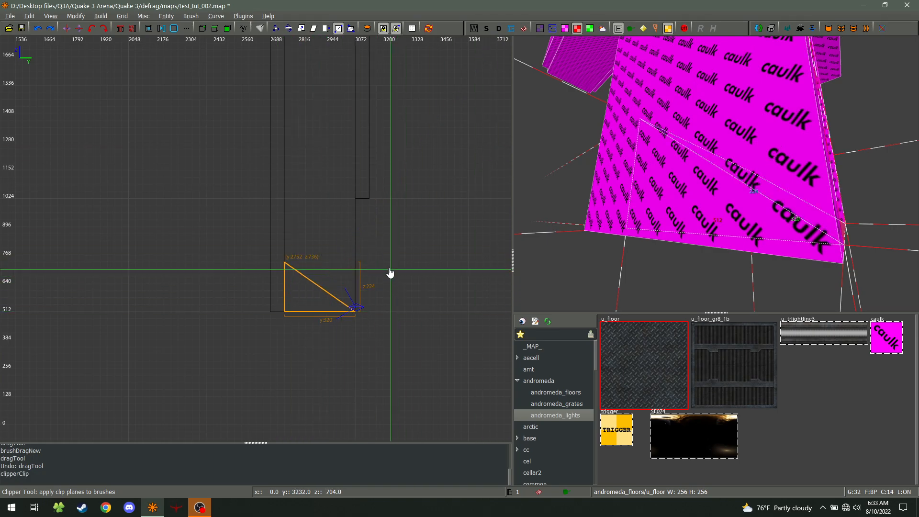
- Deselect the wedge and examine it and the pit shaft from the opening at the base
key("w")
right_click(598, 225)
key("s")
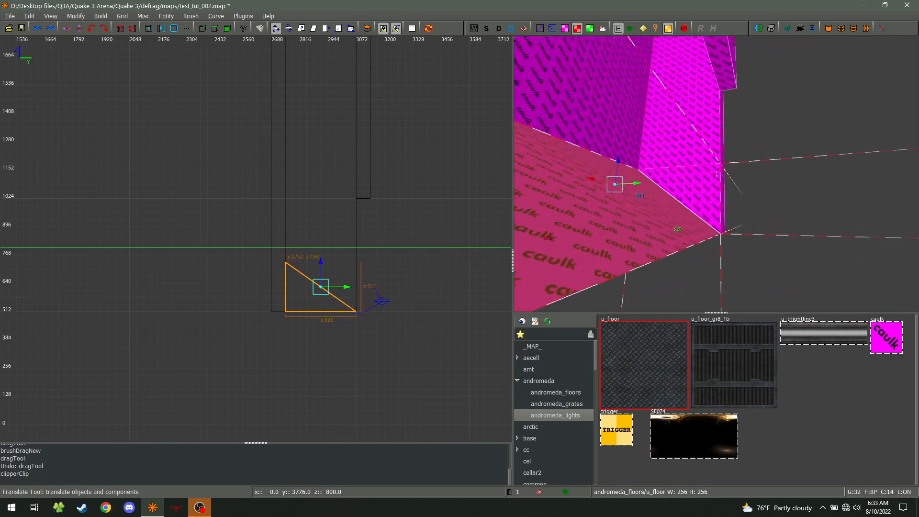
key("q")
key("w")
key("Escape")
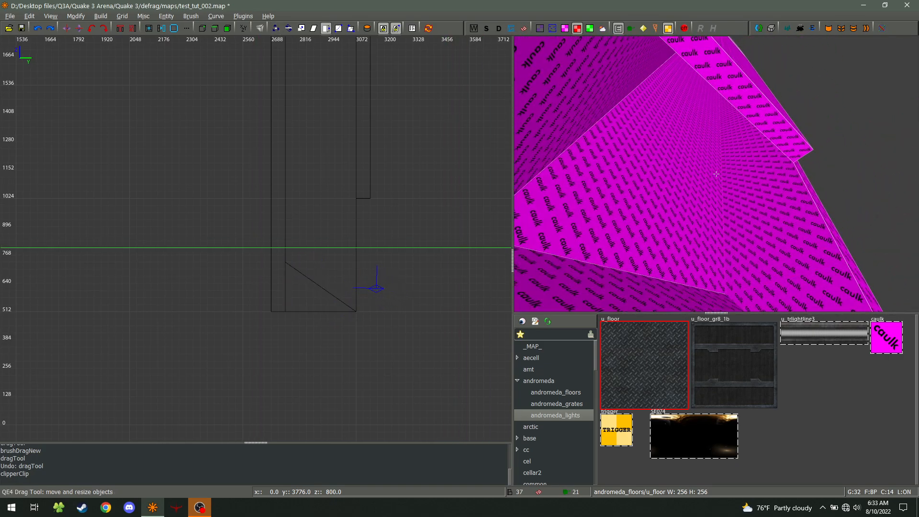
key("w")
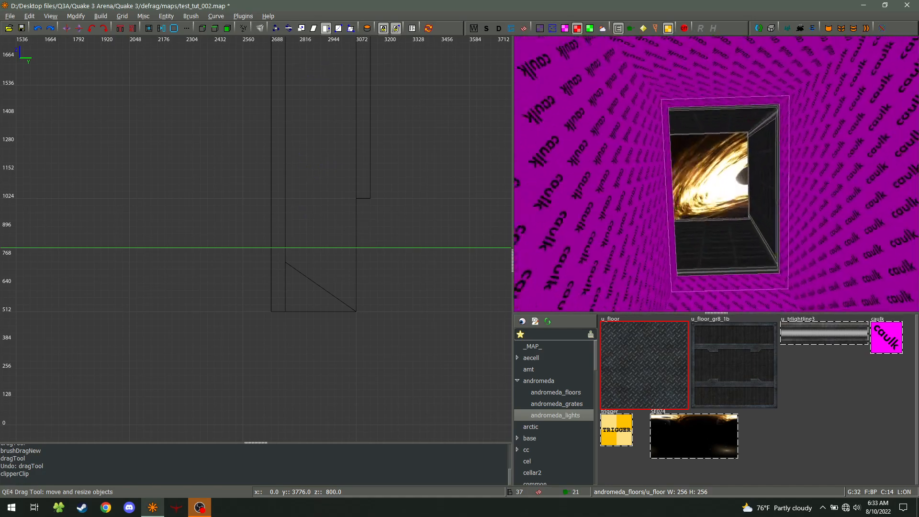
key("w")
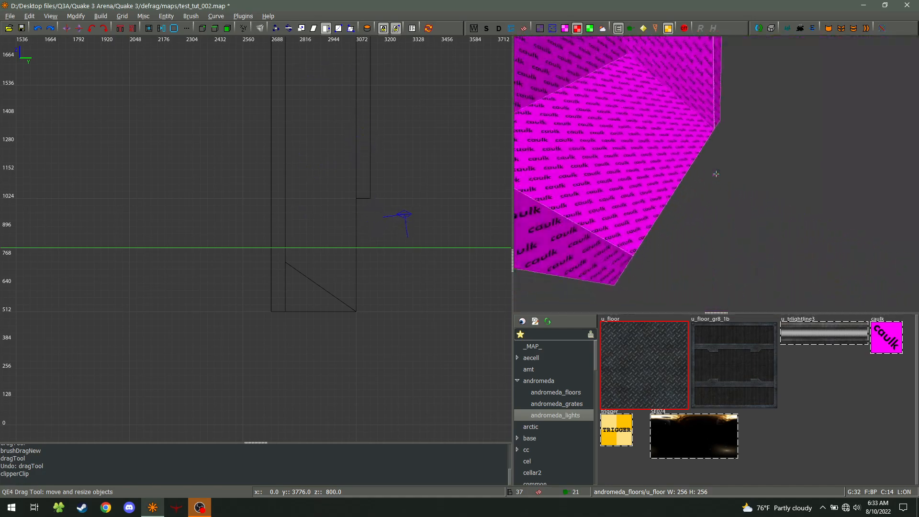
key("s")
key("w")
key("s")
right_click(715, 174)
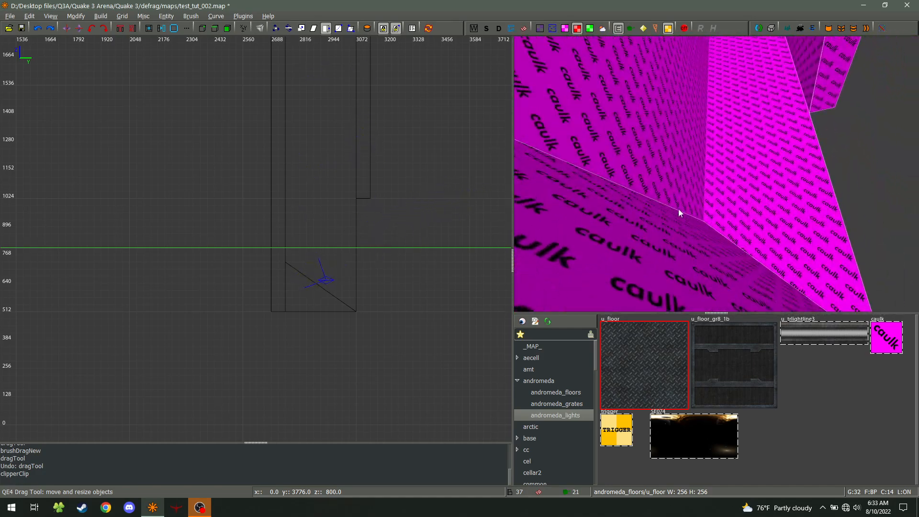
- Clone the base wedge, mirror the copy along the Y axis and raise it against the pit's end wall, with its top at z 1856
left_click(679, 224, "shift")
scroll(298, 268, "down", 4)
right_click_drag(297, 268, 308, 325)
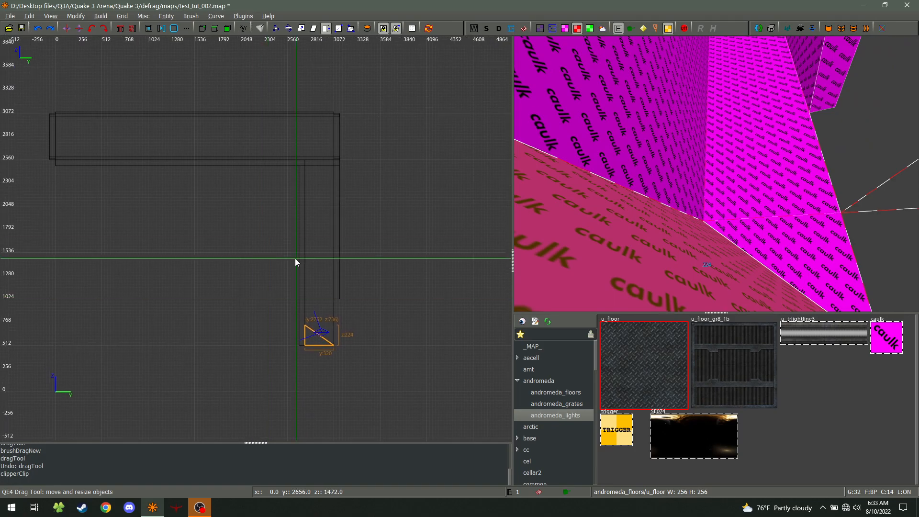
key("space")
left_click(65, 30)
scroll(285, 344, "up", 3)
mouse_move(427, 412)
left_mouse_down()
mouse_move(408, 247)
mouse_move(425, 216)
left_mouse_up()
- Clip the mirrored wedge vertically at y 2880, keeping the piece against the end wall
key("x")
left_click(402, 238)
left_click(400, 205)
key("Return")
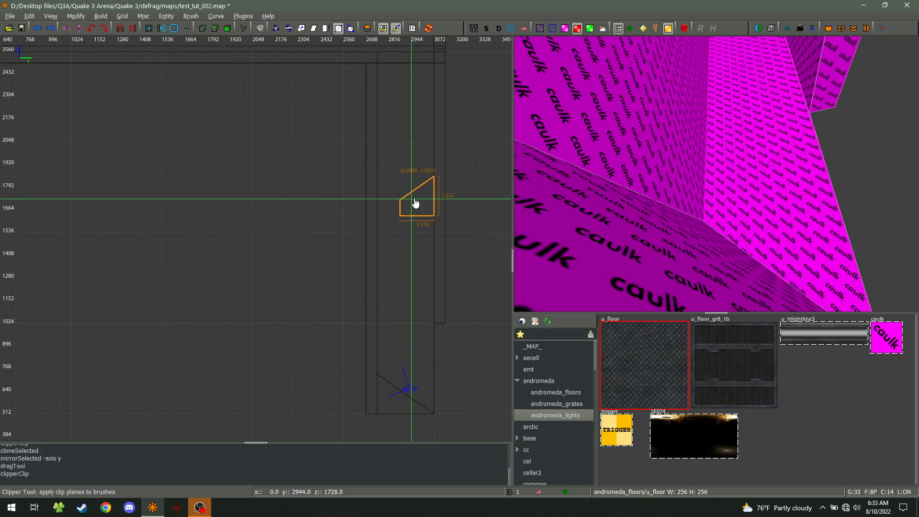
- Move the clipped wedge ledge down 32 units along the end wall and deselect it
right_click(603, 249)
key("w")
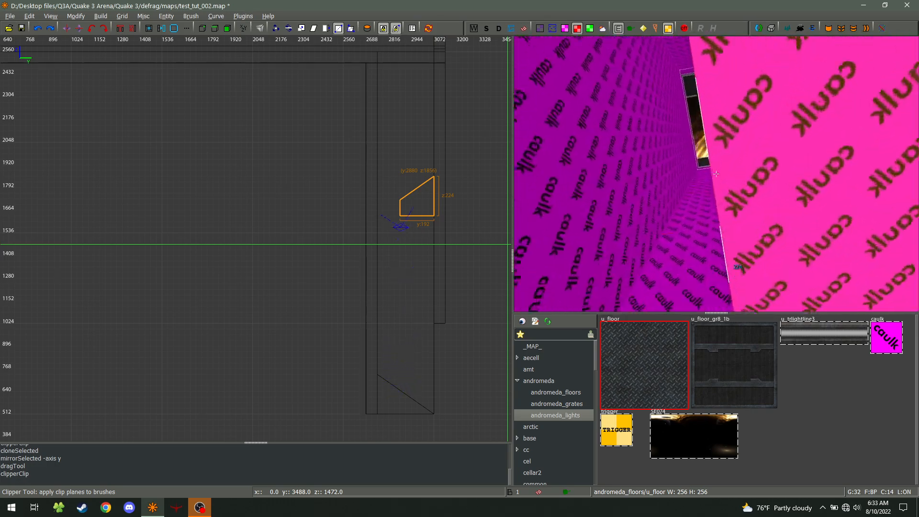
key("s")
key("w")
right_click(716, 174)
key("x")
mouse_move(418, 208)
left_mouse_down()
mouse_move(420, 192)
mouse_move(423, 215)
left_mouse_up()
key("Escape")
right_click(547, 231)
key("w")
right_click(716, 174)
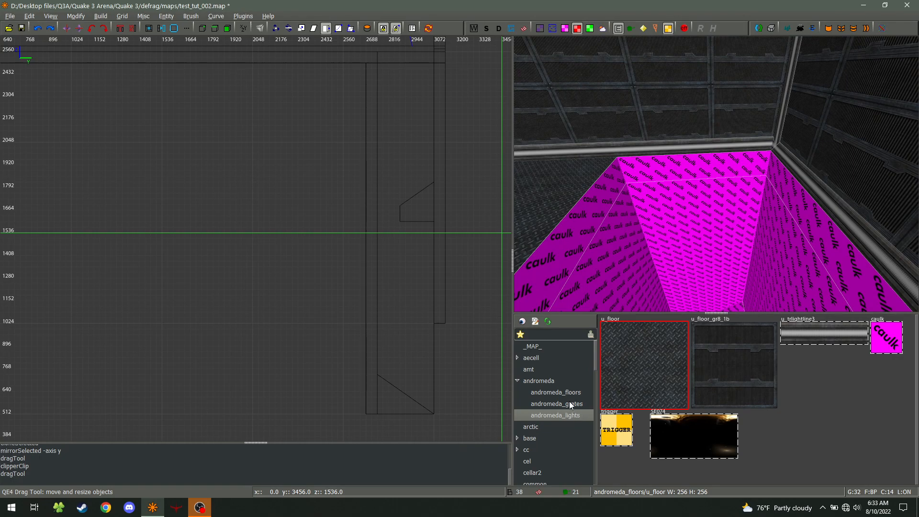
- Browse the andromeda_floors textures for the pit walls
left_click(565, 387)
scroll(808, 345, "down", 3)
scroll(735, 399, "down", 20)
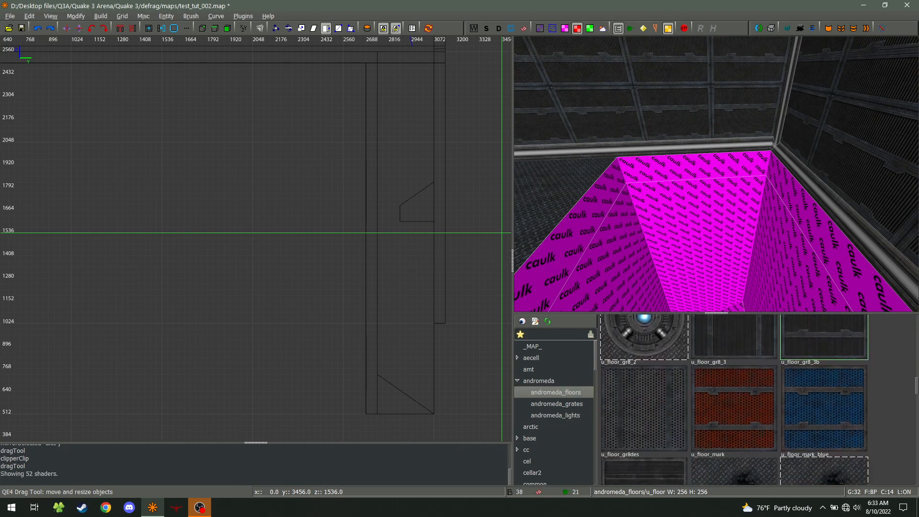
left_click(735, 355)
right_click_drag(734, 355, 438, 515)
- Switch to File Explorer, browse to Q3A's netradiant-custom-win64 folder and launch radiant.exe from netradiant-custom-20220211
left_click(59, 508)
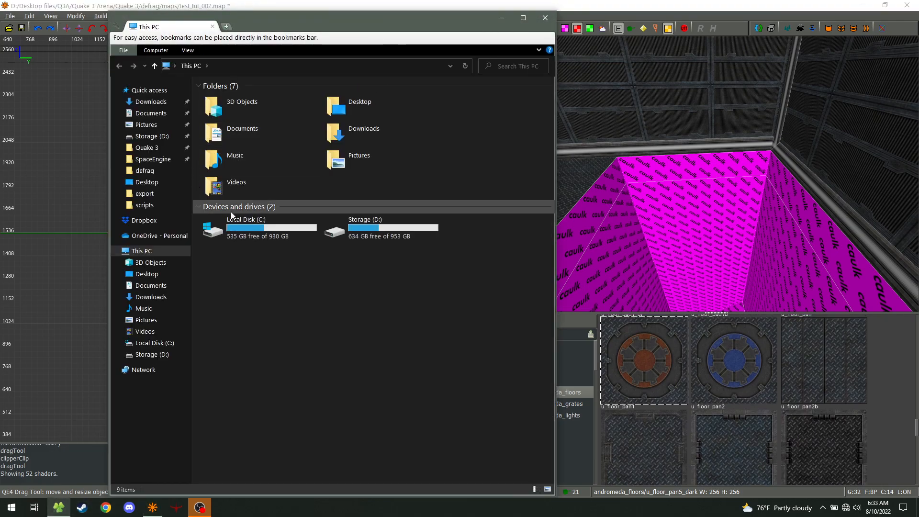
left_click(147, 147)
left_click(281, 66)
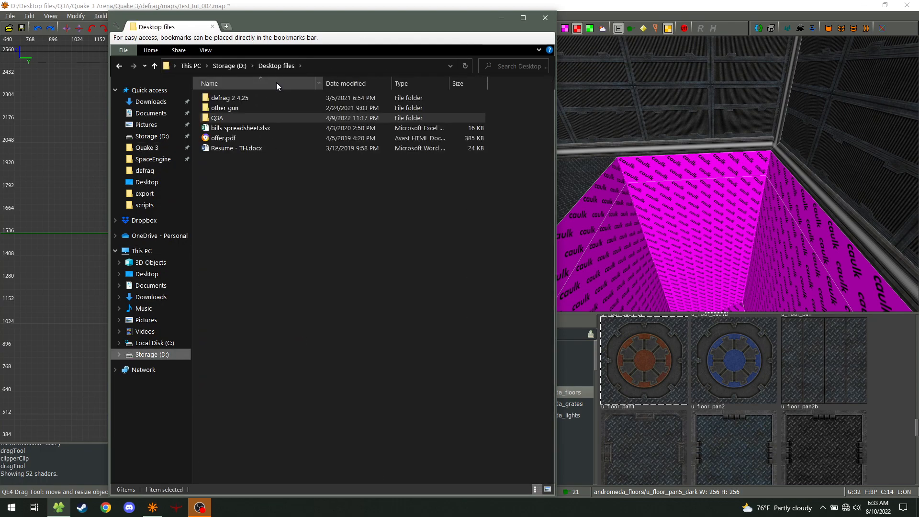
key("alt+Left")
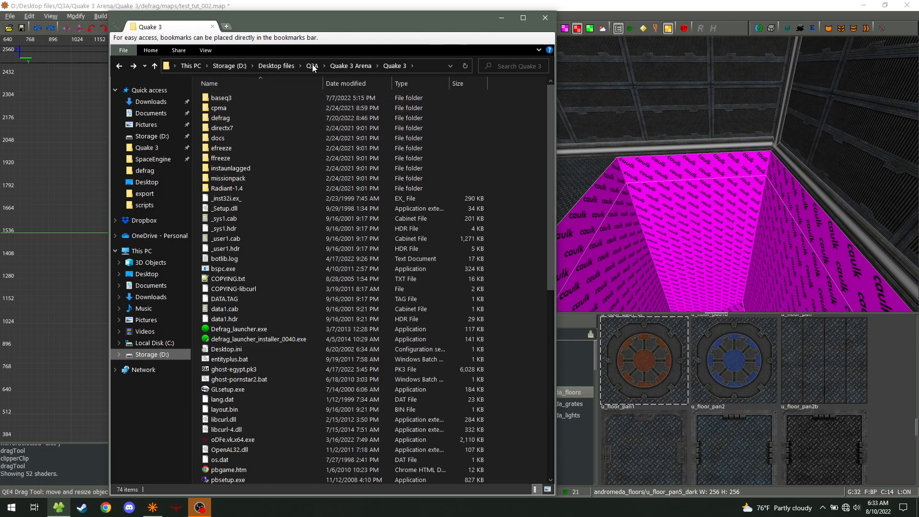
left_click(311, 66)
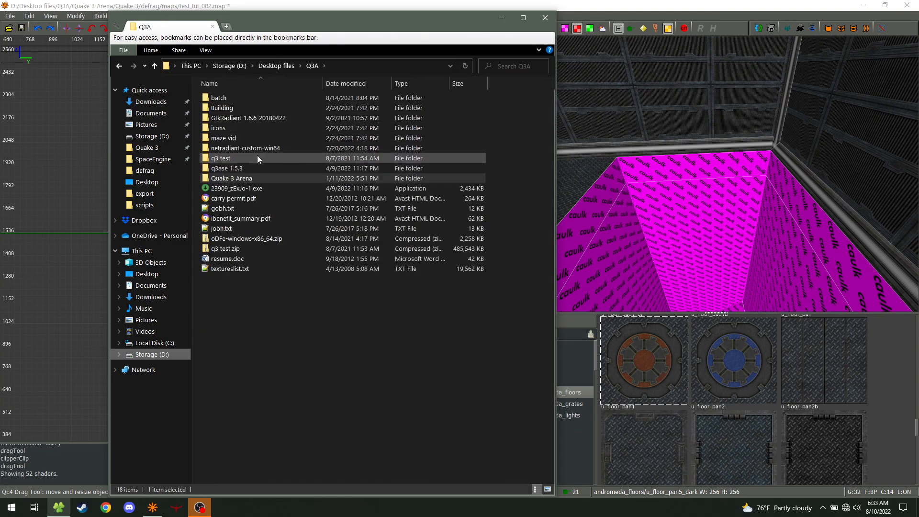
double_click(283, 150)
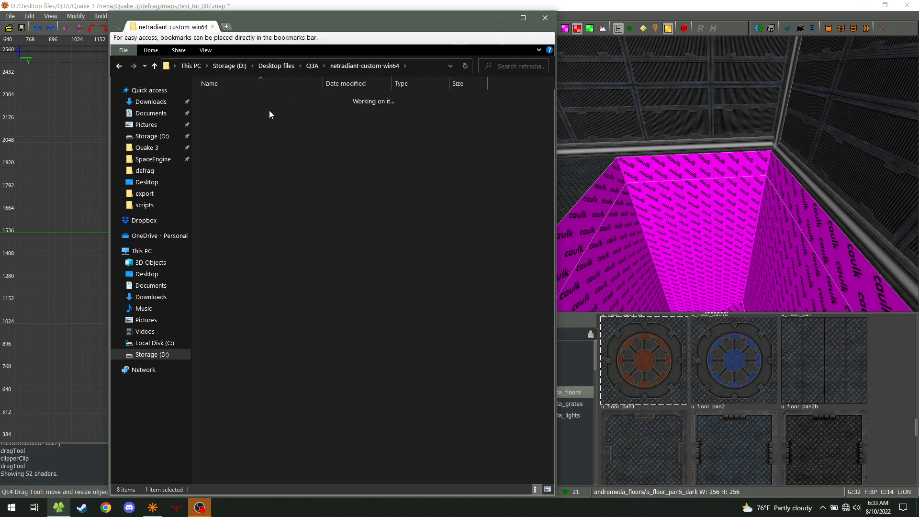
double_click(269, 109)
scroll(269, 250, "down", 9)
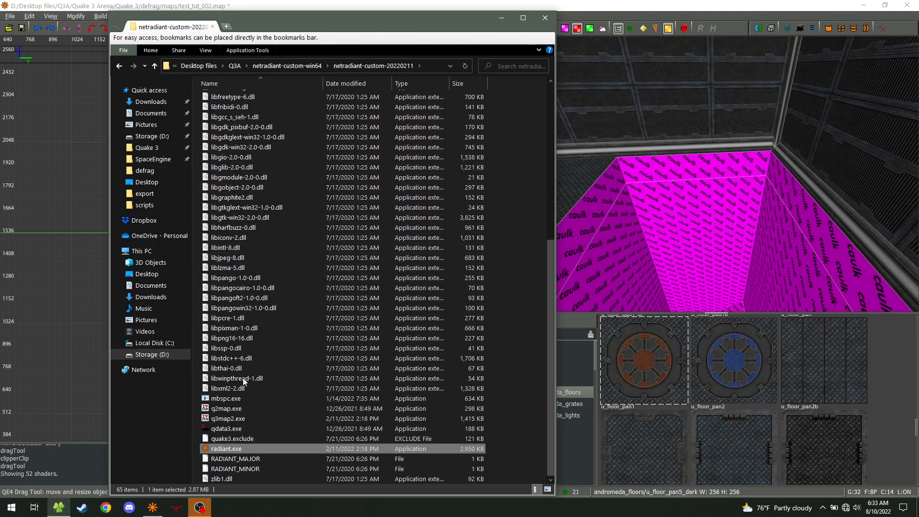
double_click(224, 448)
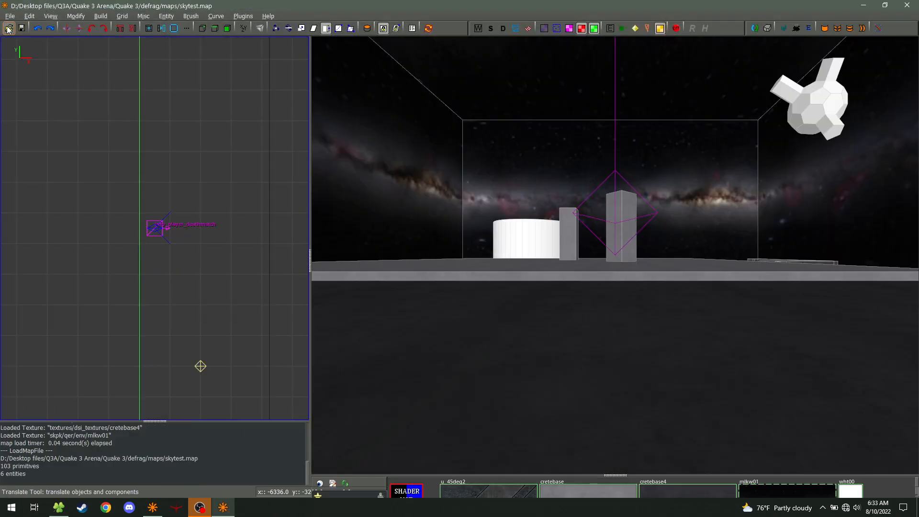
- Load test_tut_002.map in the second editor instance, check the andromeda texture folder's subfolders, and close that instance
left_click(8, 29)
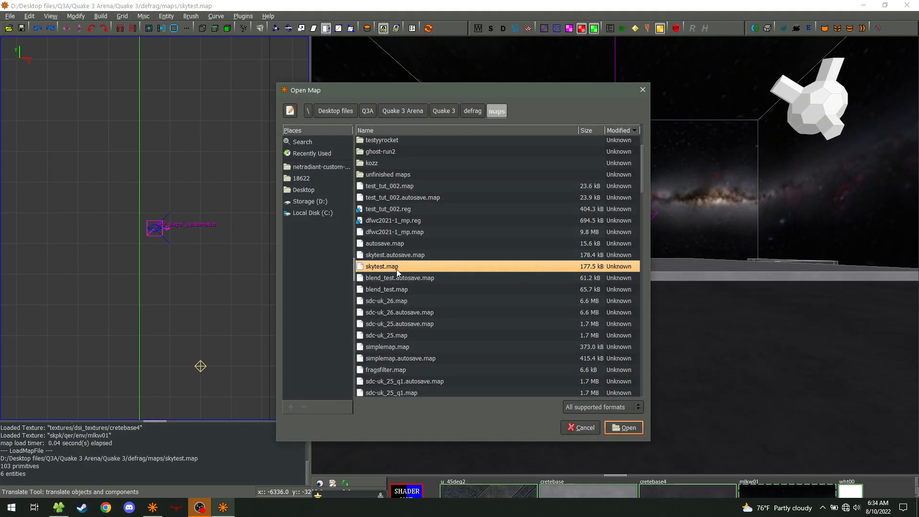
double_click(390, 186)
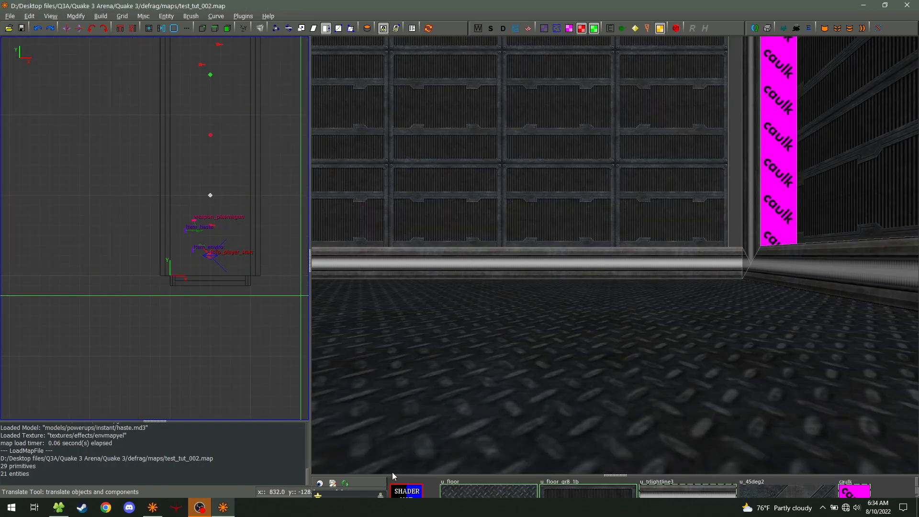
left_click_drag(392, 474, 382, 139)
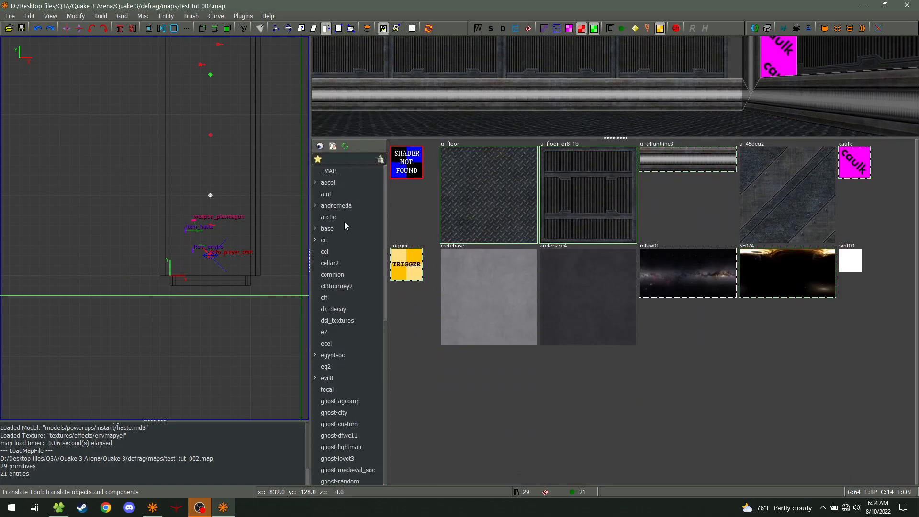
left_click(315, 205)
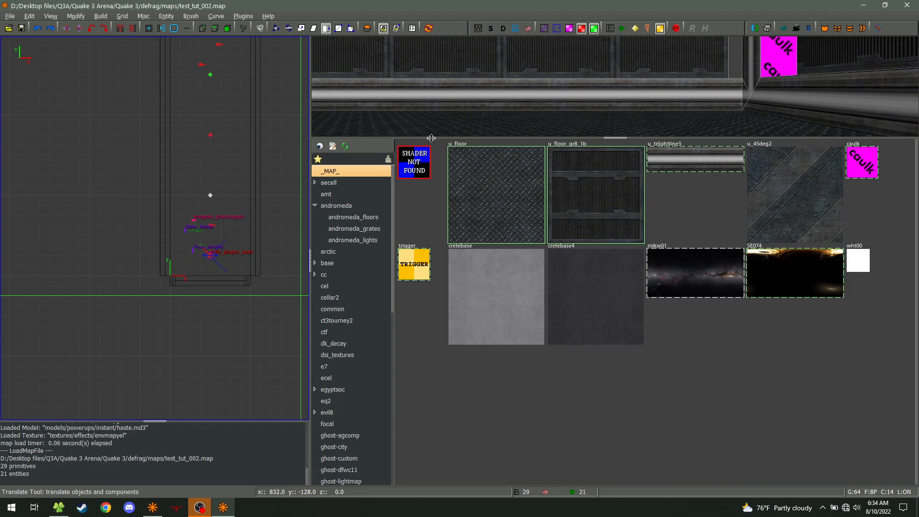
left_click_drag(431, 138, 431, 313)
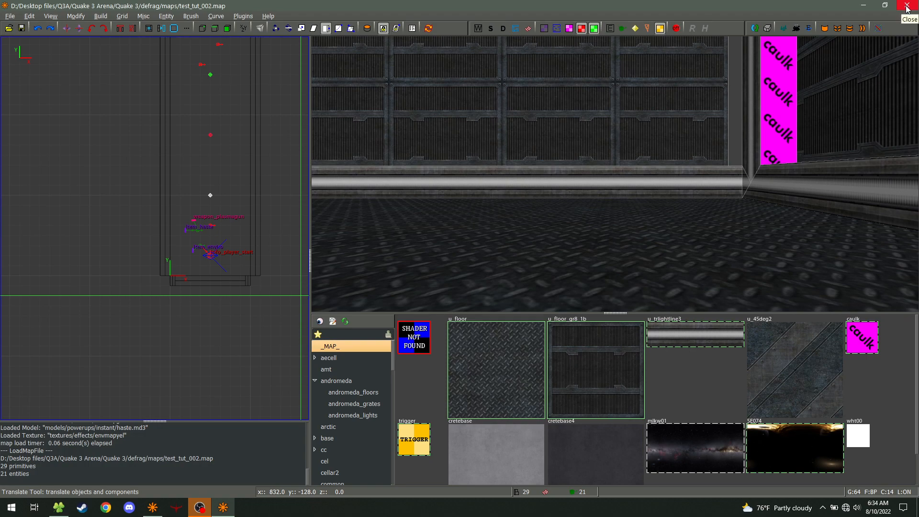
left_click(906, 6)
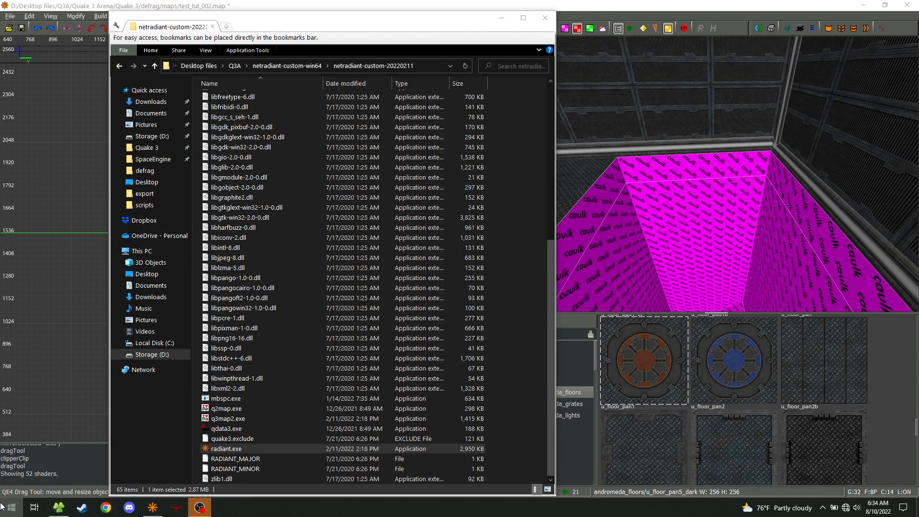
- Open Notepad++ and examine the andromeda entries in shaderlist.txt, dismissing the Discord RPC errors
left_click(1, 503)
type("no")
key("Return")
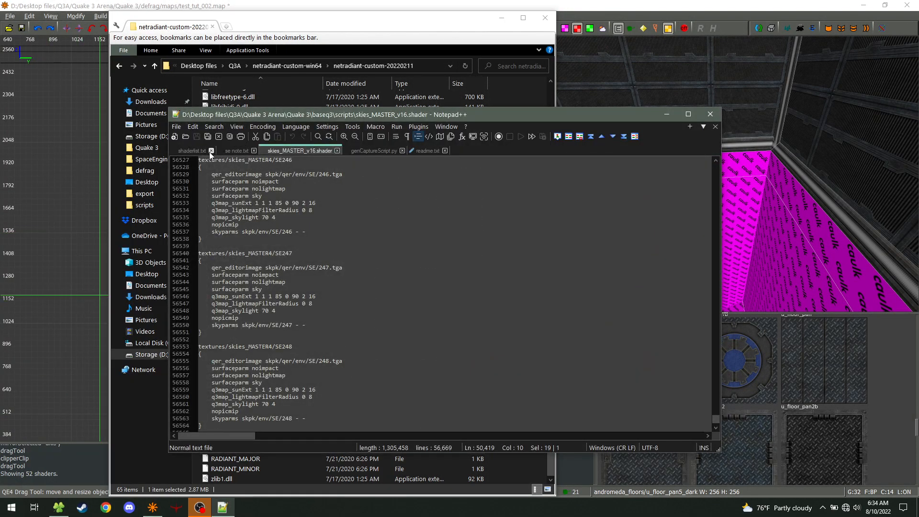
left_click(193, 151)
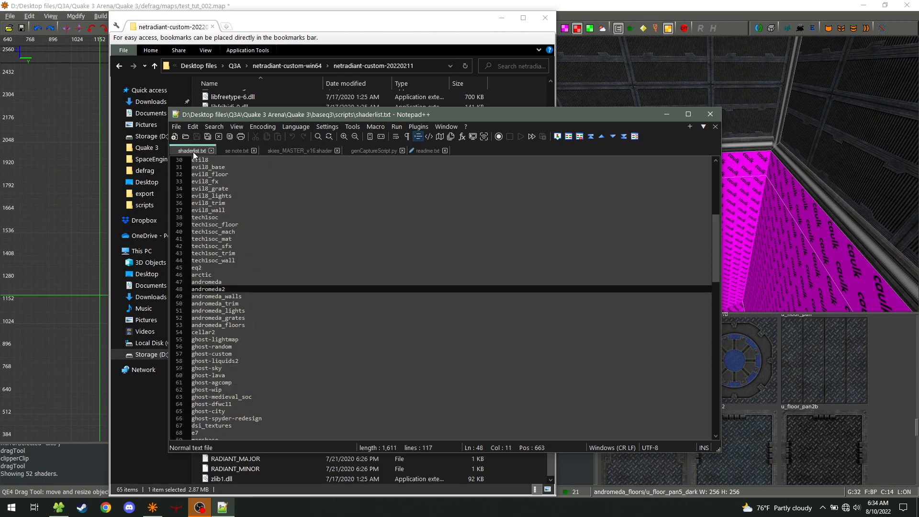
left_click(289, 299)
left_click(253, 304)
left_click(259, 312)
left_click_drag(246, 325, 226, 303)
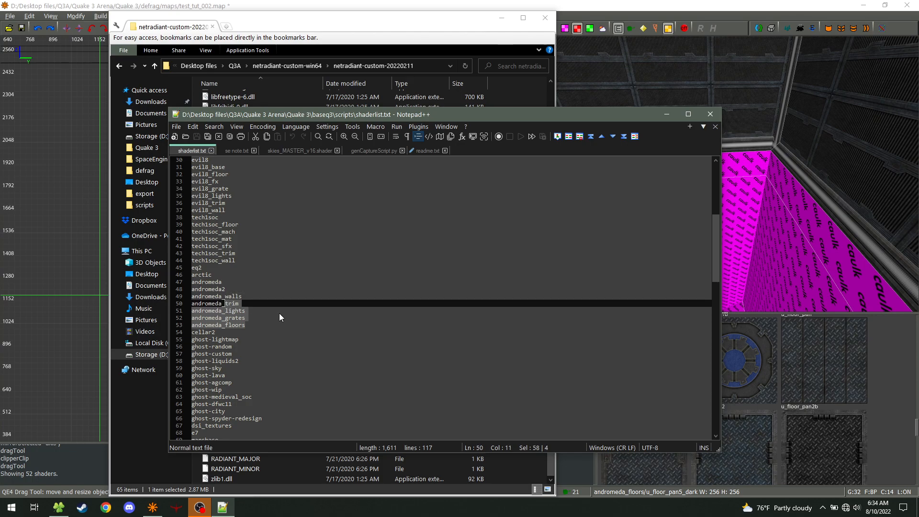
left_click(370, 310)
left_click(523, 284)
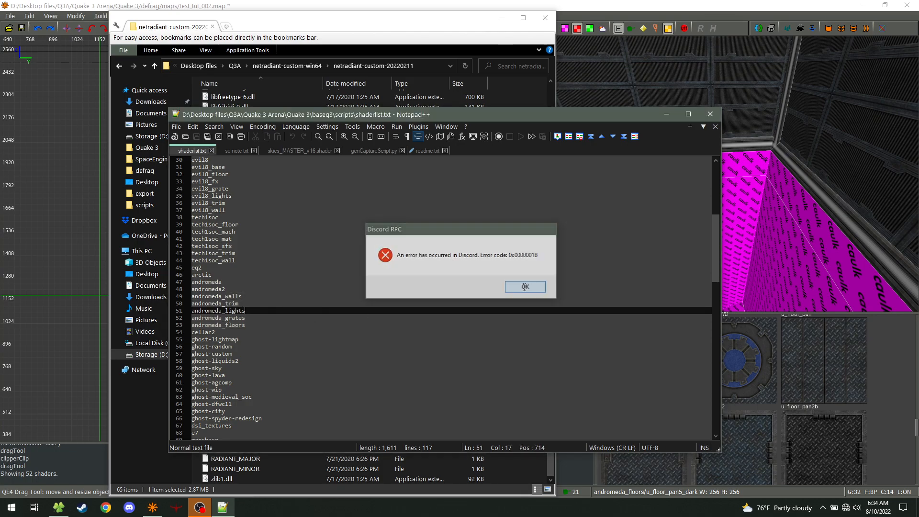
left_click(526, 290)
left_click(526, 288)
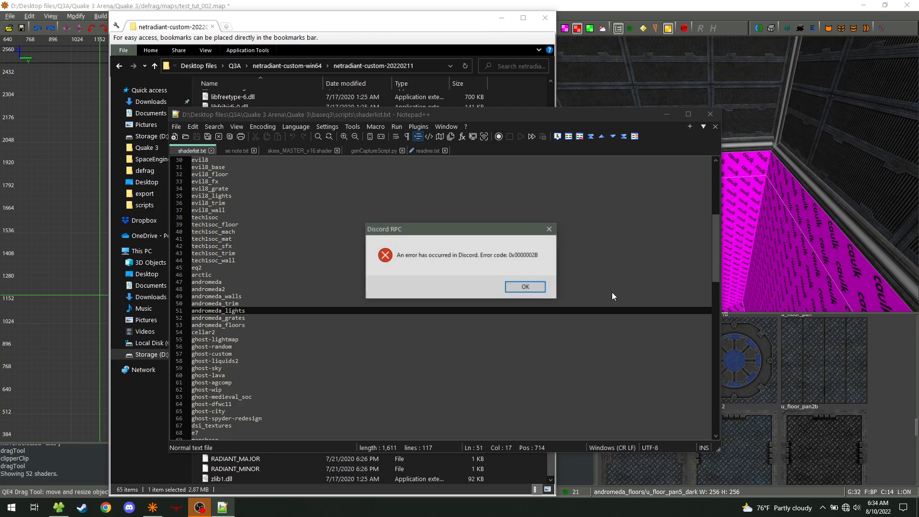
- Return to NetRadiant, pick the andromeda_floors/u_floor_gr8_3b texture and paint it onto two adjacent rim faces at the pit's top
left_click(832, 377)
right_click_drag(664, 234, 746, 306)
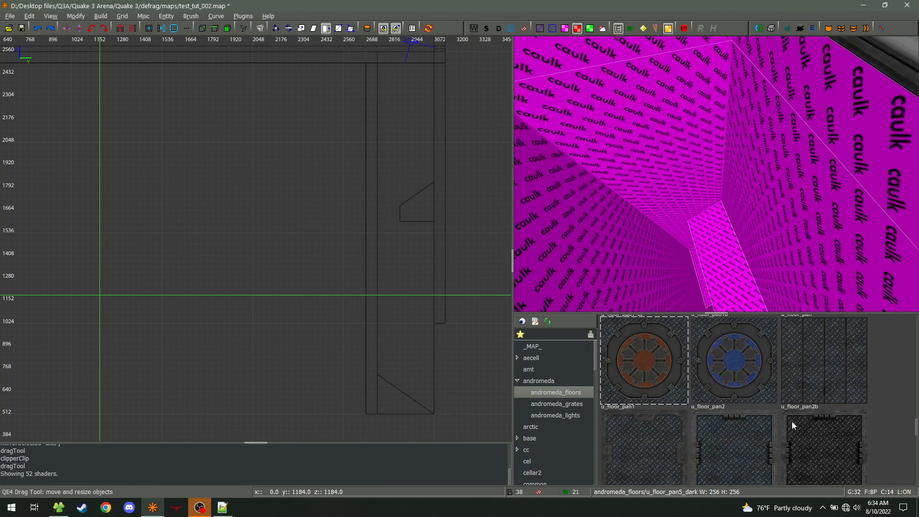
scroll(846, 430, "down", 10)
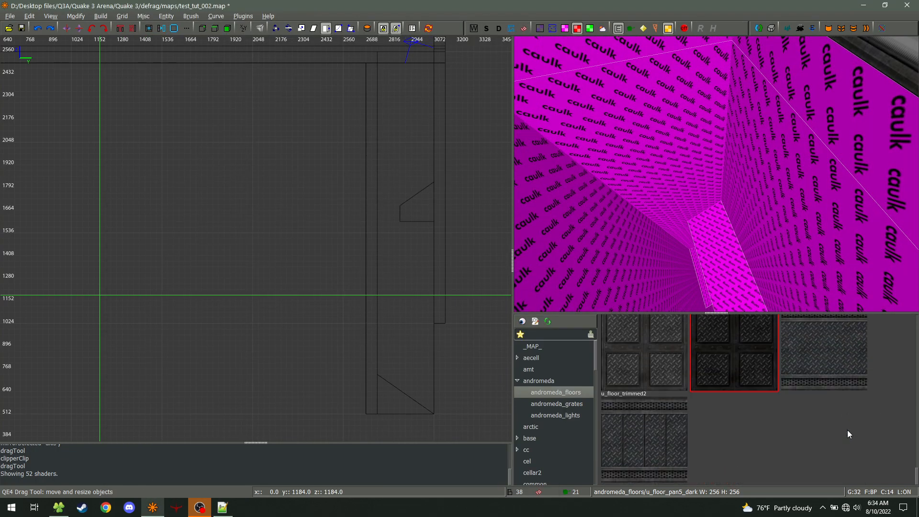
scroll(849, 421, "down", 10)
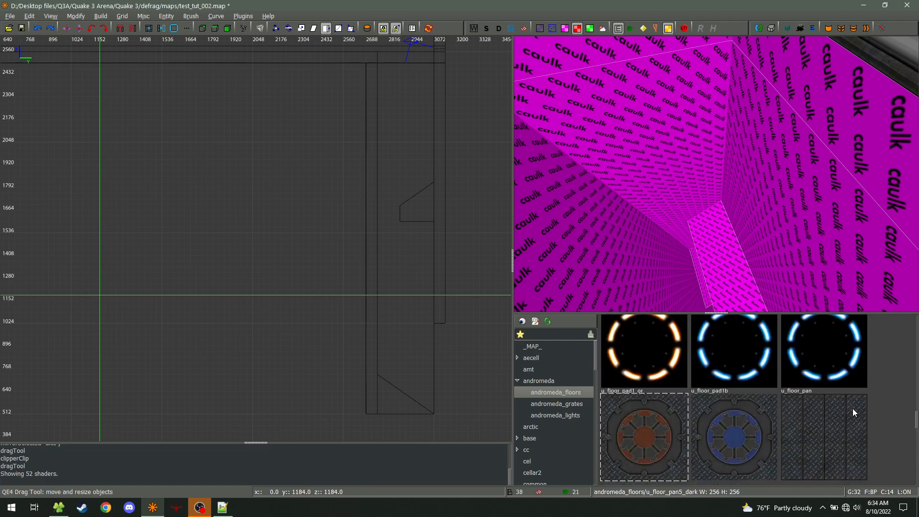
scroll(853, 412, "up", 10)
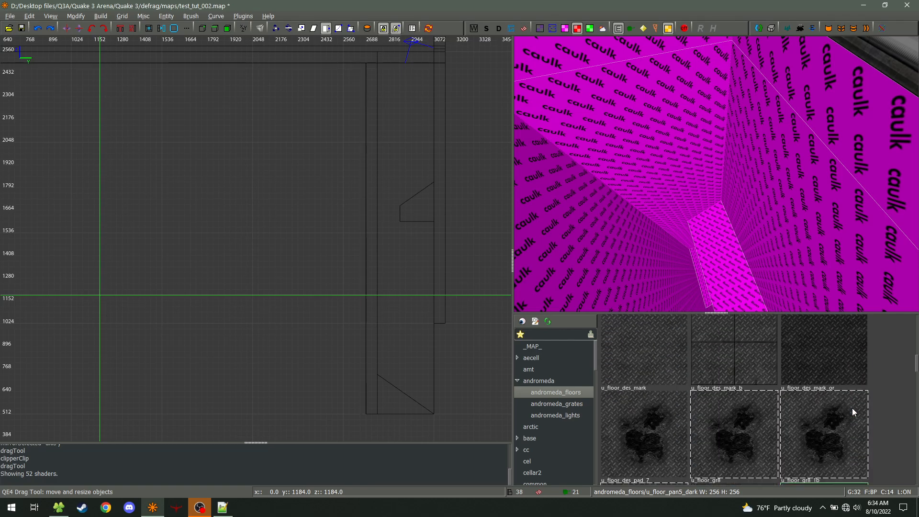
scroll(851, 407, "down", 2)
left_click(851, 408)
right_click(715, 174)
middle_click(716, 176, "ctrl")
middle_click(827, 185, "ctrl")
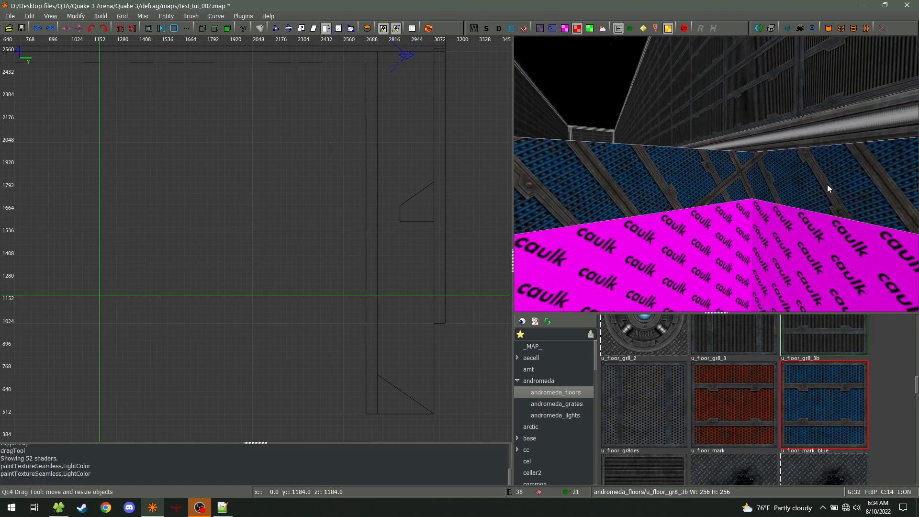
- Paint the blue u_floor_gr8_3b grate texture onto the remaining two rim faces of the pit
right_click(757, 214)
right_click(716, 174)
middle_click(698, 177, "ctrl")
middle_click(572, 184, "ctrl")
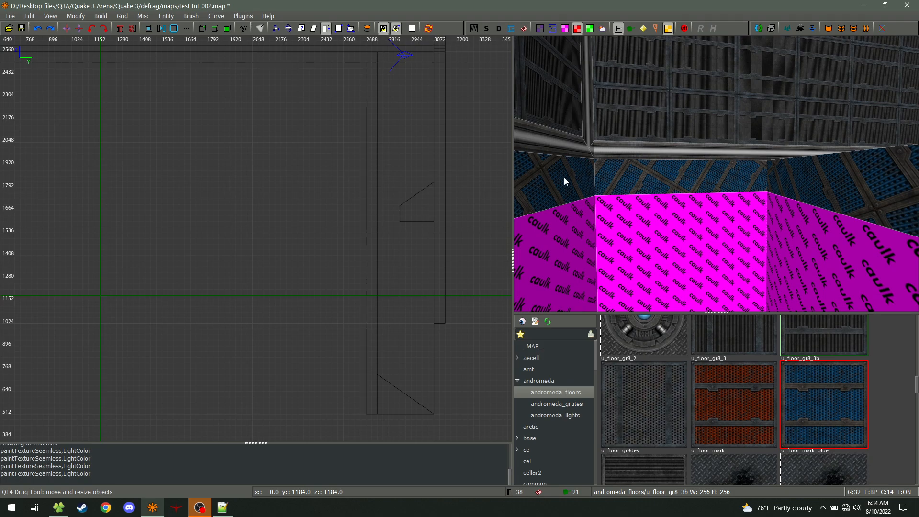
- Select the four floor brushes around the pit opening and realign their textures with the Axial projection
right_click(699, 184)
right_click(715, 173)
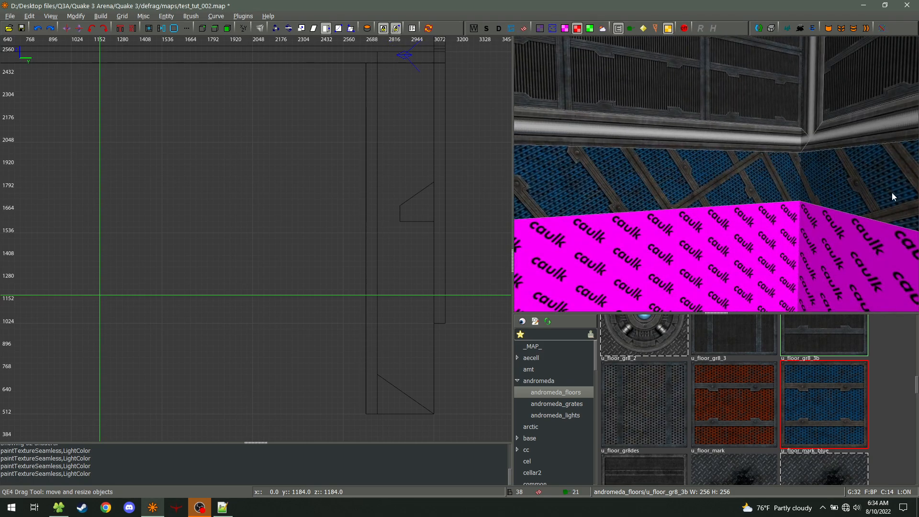
right_click(781, 194)
right_click(716, 174)
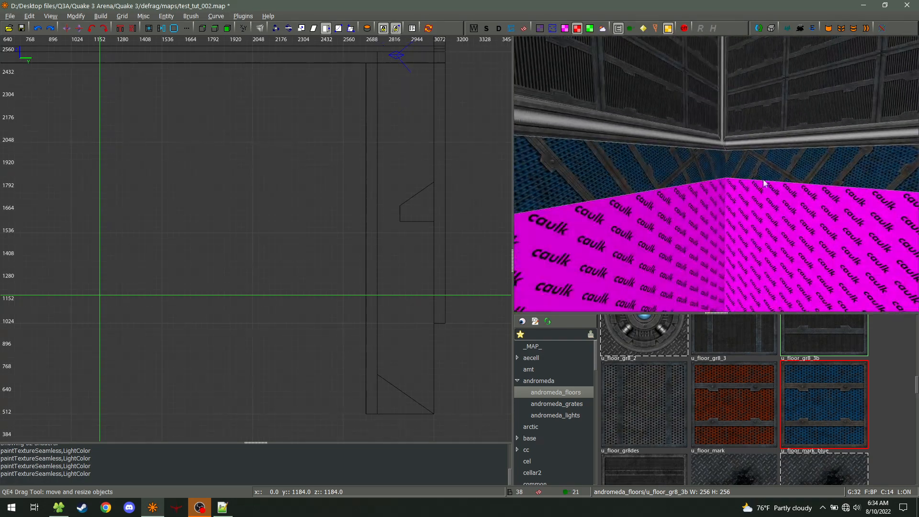
left_click(804, 172, "shift")
key("s")
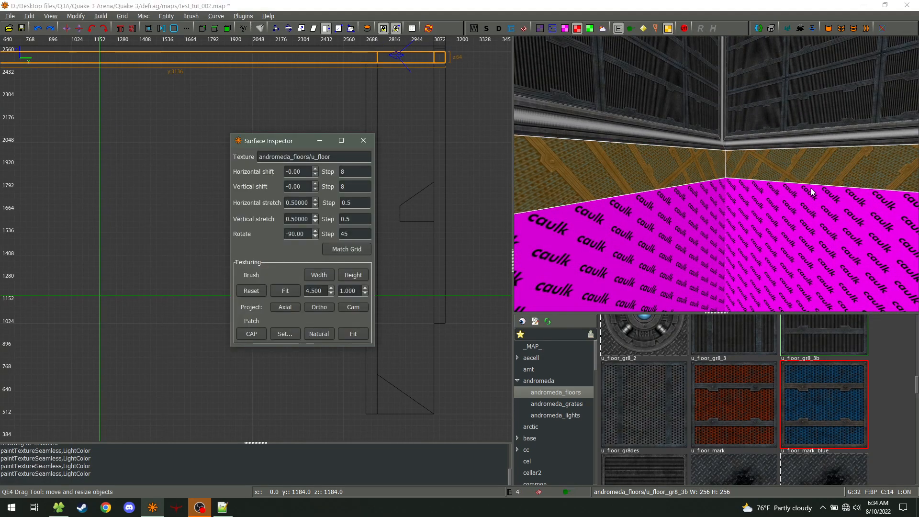
left_click(285, 307)
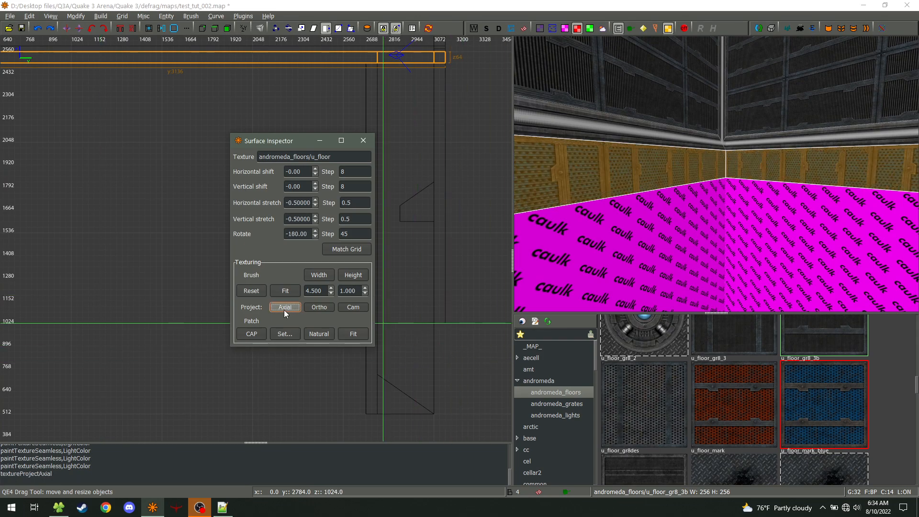
left_click(362, 140)
- Try the UV Tool on the blue grate faces around the pit's rim, then clear the selection
right_click_drag(665, 176, 622, 176)
key("w")
key("d")
key("w")
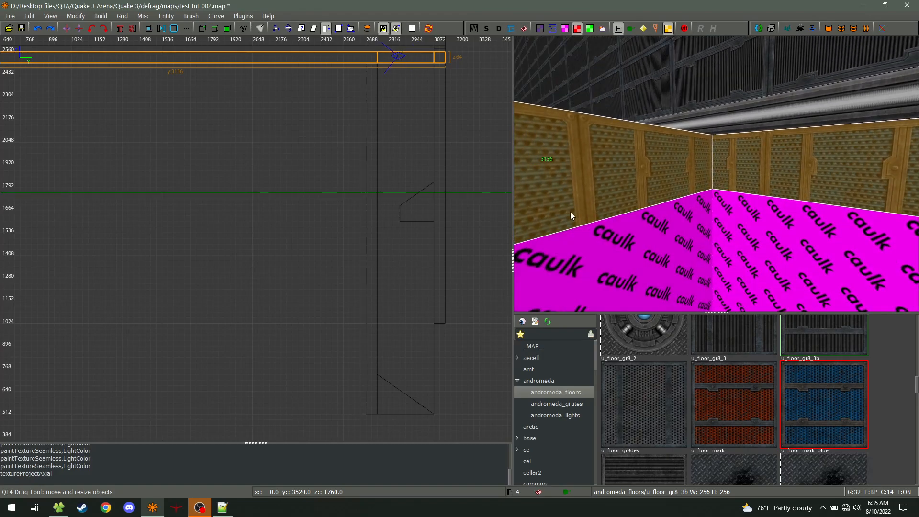
scroll(216, 165, "down", 2)
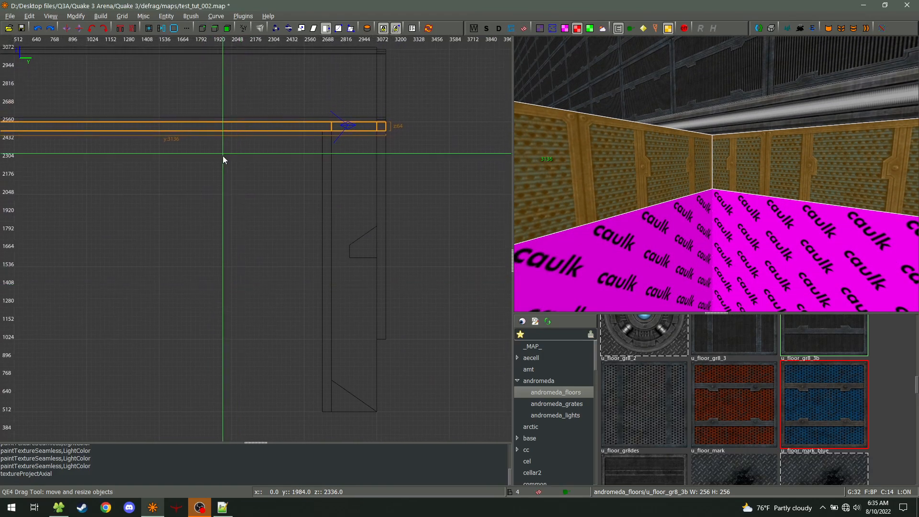
right_click_drag(314, 158, 262, 184)
scroll(319, 152, "up", 1)
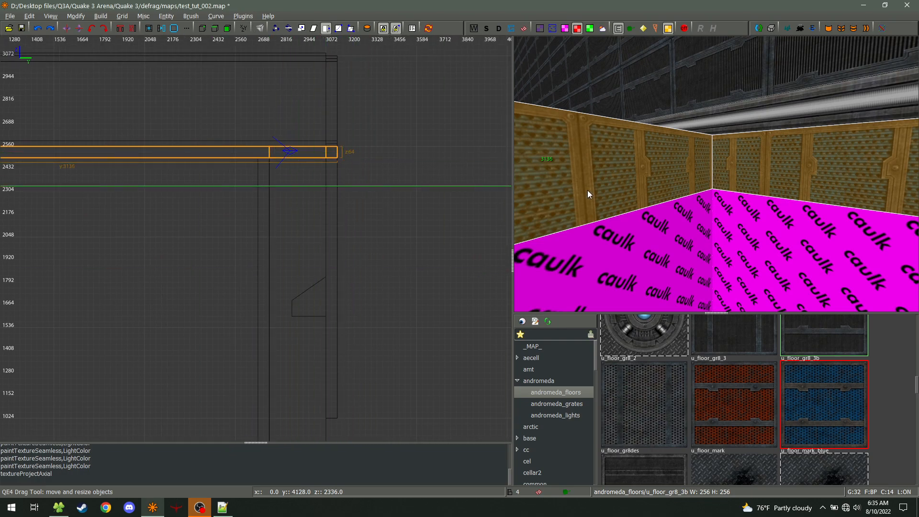
key("Escape")
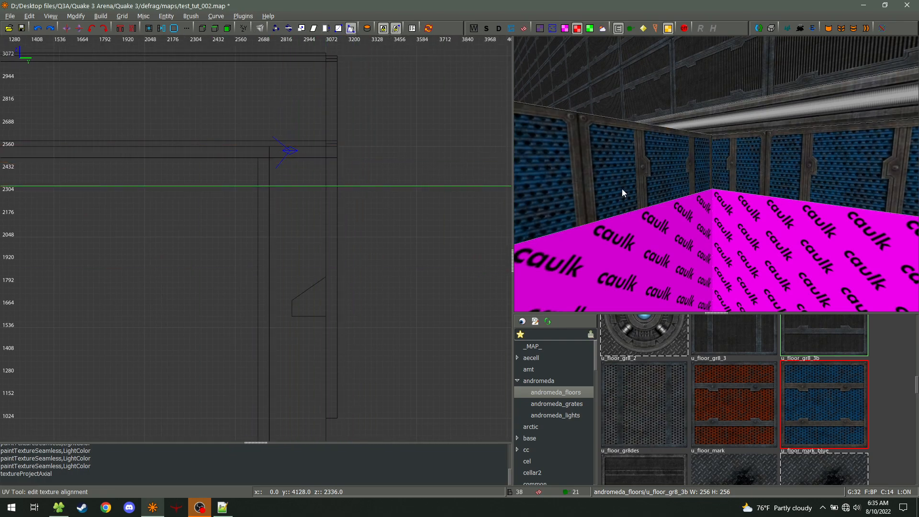
left_click(665, 172, "shift")
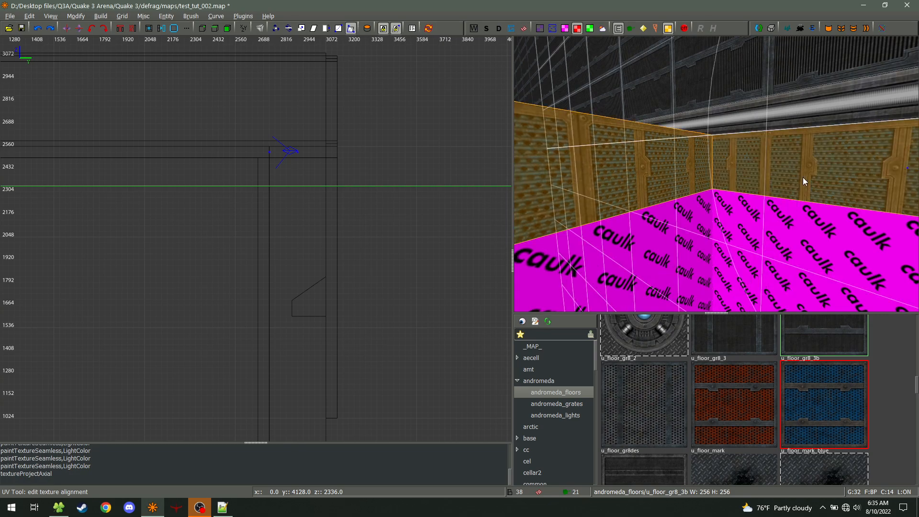
key("Escape")
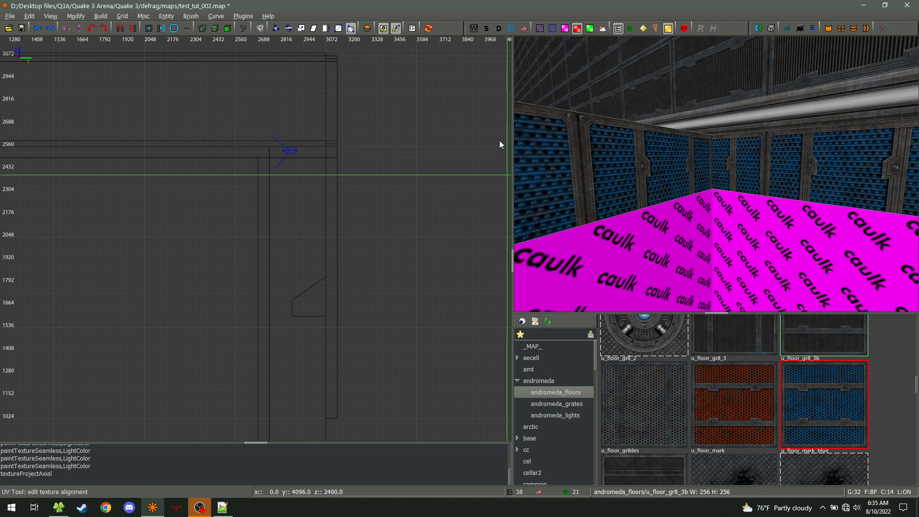
- Select the blue grate faces around the pit's rim together and try to alter them with the drag tool
left_click(721, 173, "shift")
key("g")
right_click(721, 194)
right_click(721, 194)
left_click(646, 179, "ctrl+shift")
left_click(696, 181, "ctrl+shift")
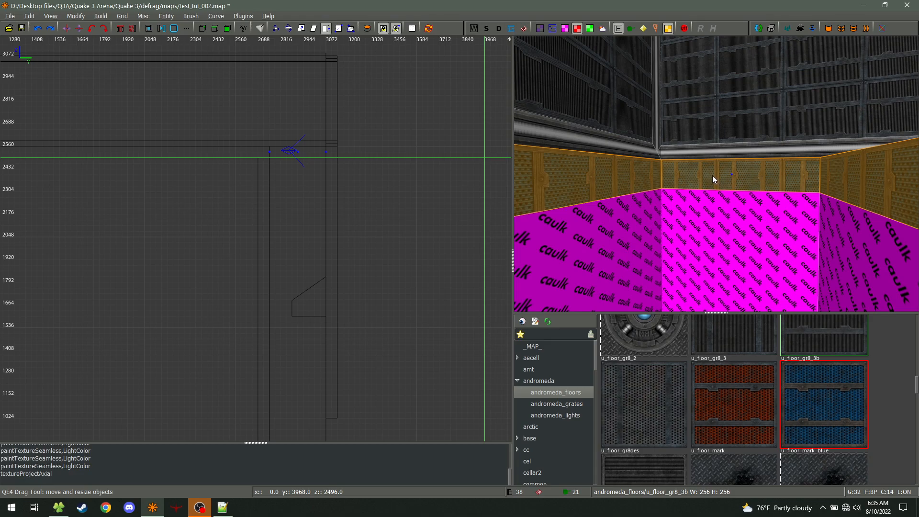
left_click_drag(713, 196, 714, 163)
key("Delete")
left_click(50, 16)
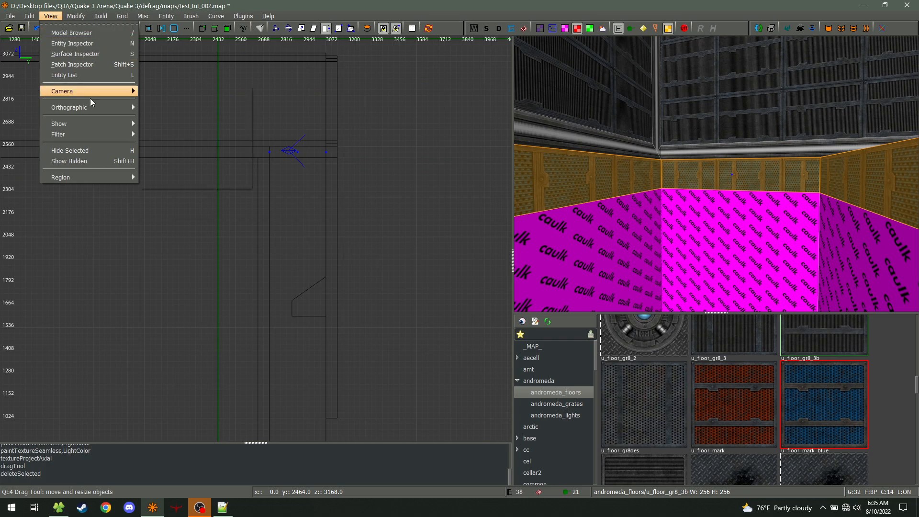
mouse_move(76, 16)
mouse_move(101, 65)
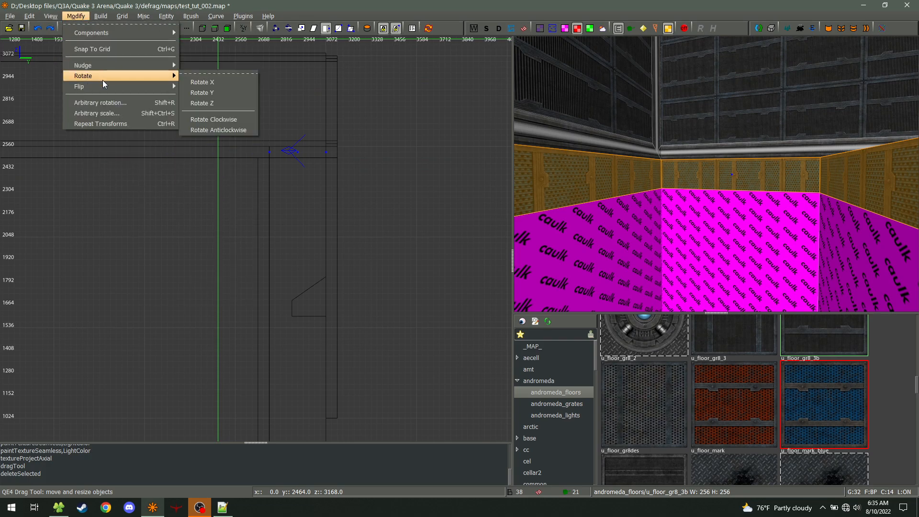
mouse_move(110, 88)
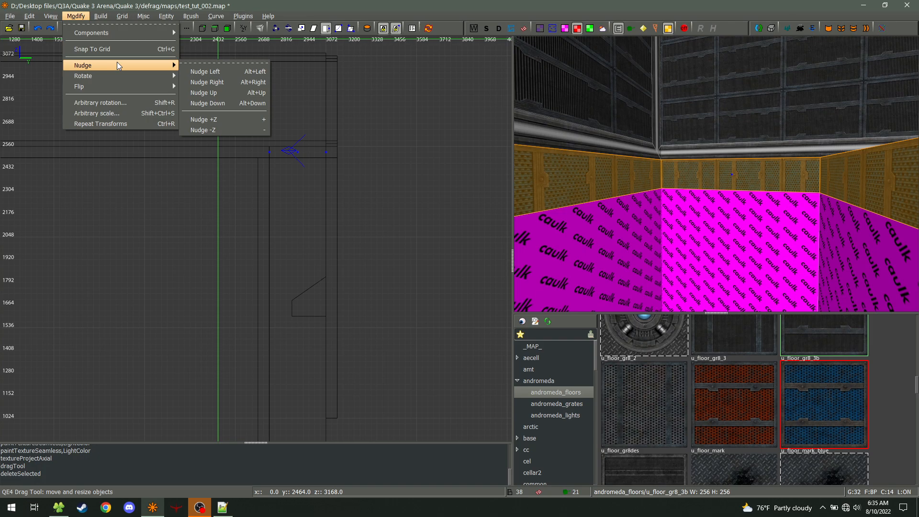
mouse_move(98, 34)
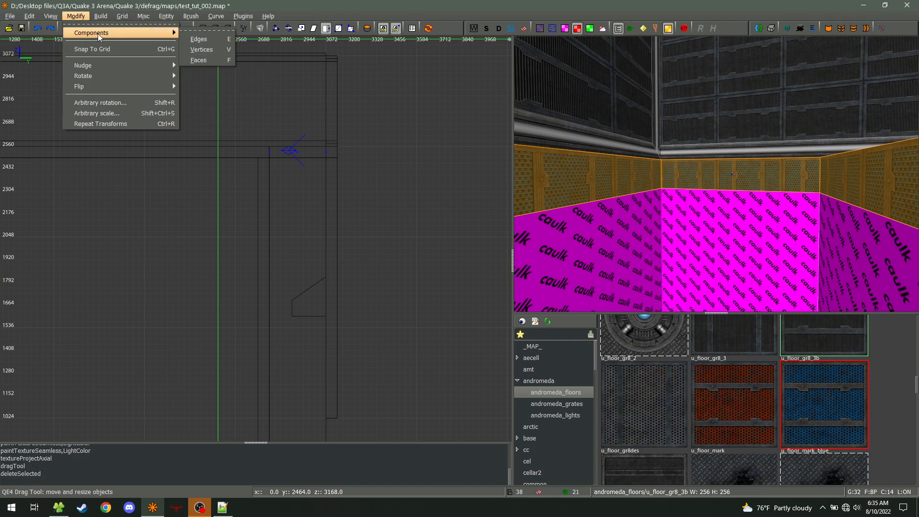
left_click(198, 60)
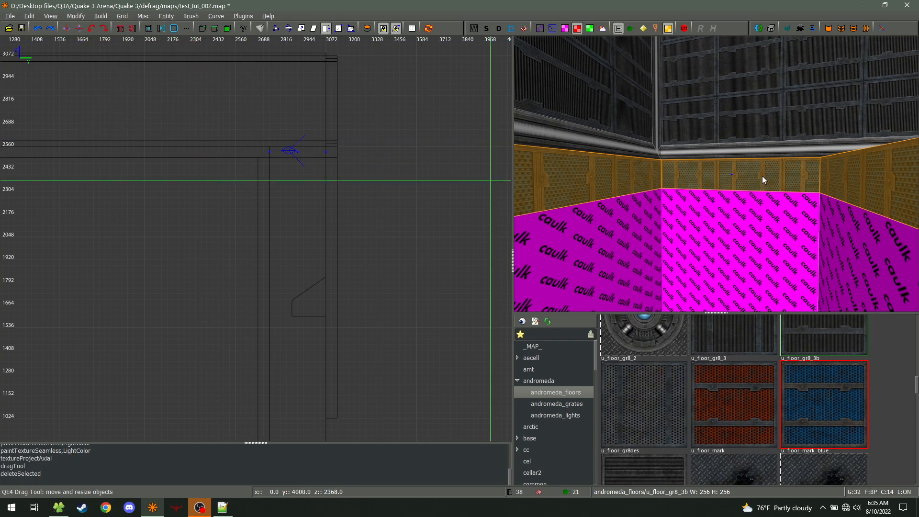
key("z")
key("Escape")
- Select the single blue grate rim brush on one long side of the pit and switch it to face editing
left_click(747, 179, "shift")
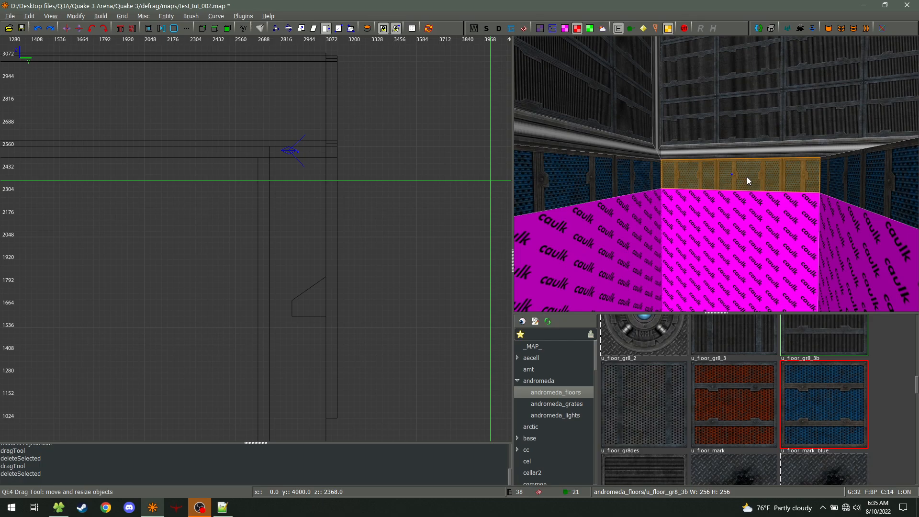
mouse_move(743, 174)
left_mouse_down()
mouse_move(731, 185)
mouse_move(757, 184)
mouse_move(740, 194)
mouse_move(747, 199)
left_mouse_up()
key("BackSpace")
key("BackSpace")
key("BackSpace")
right_click(742, 192)
key("w")
key("Escape")
right_click(742, 182)
left_click(742, 189, "shift")
key("f")
left_click(743, 191, "shift")
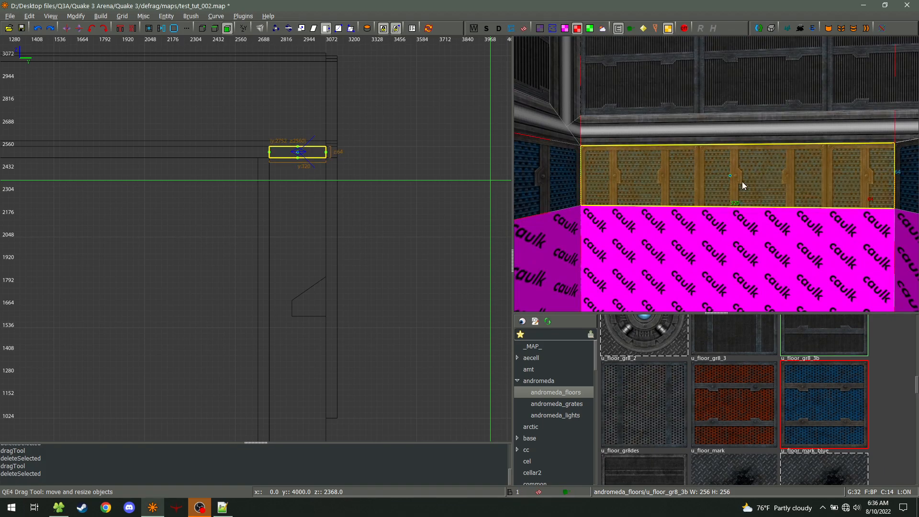
- Try to reshape the selected rim brush by dragging its face, then undo the changes and leave face editing
left_click_drag(742, 182, 751, 179, "alt")
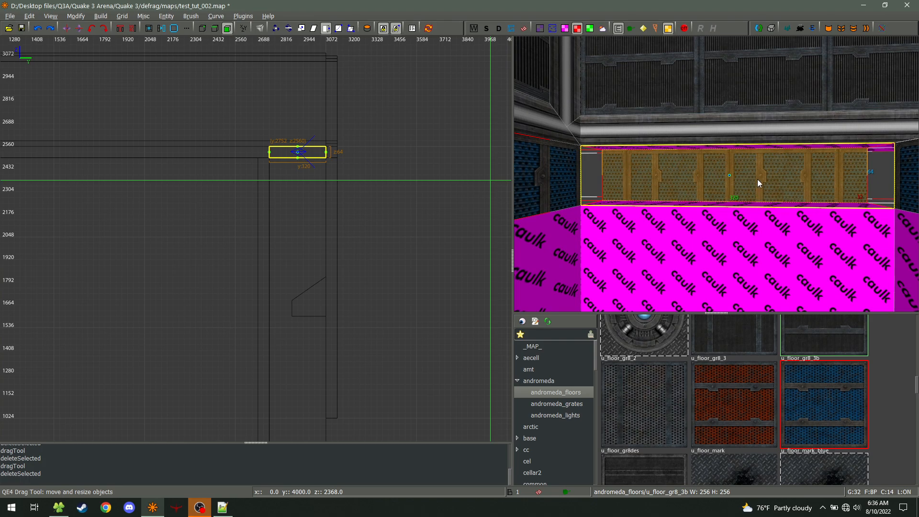
scroll(758, 185, "up", 2)
key("ctrl+z")
mouse_move(756, 186)
right_mouse_down()
mouse_move(781, 191)
mouse_move(786, 168)
right_mouse_up()
left_click_drag(785, 168, 786, 170)
key("ctrl+z")
key("Escape")
key("Escape")
right_click(788, 177)
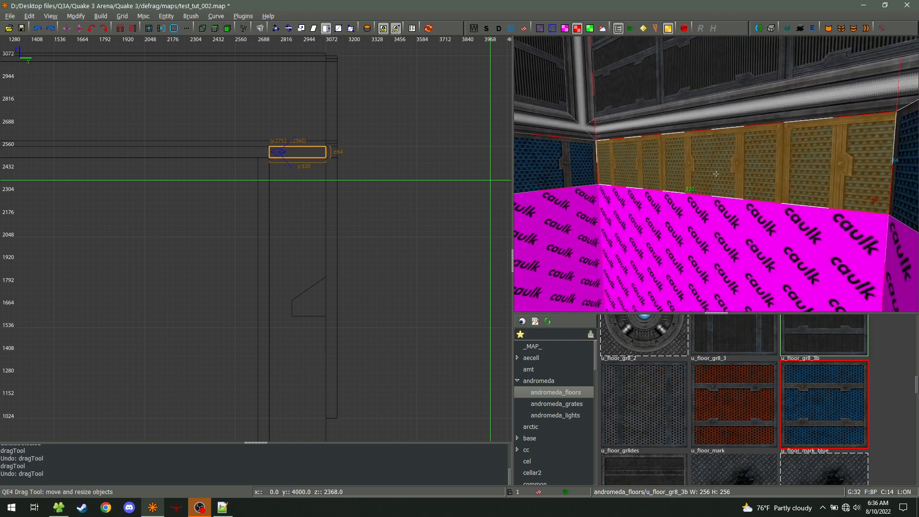
- Try stretching the rim brush downward to 224 units and rotating it 90 degrees clockwise in the XZ view, then undo both
key("ctrl+Tab")
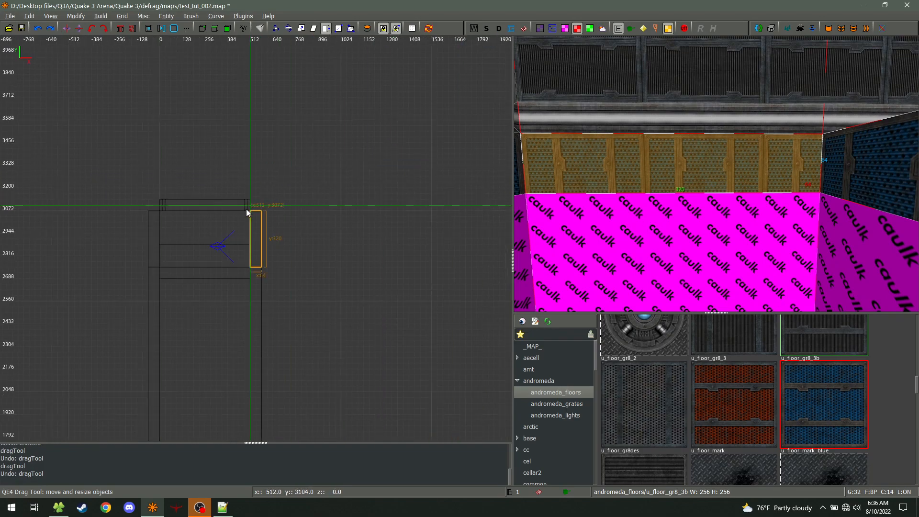
key("ctrl+Tab")
left_click_drag(261, 273, 254, 287)
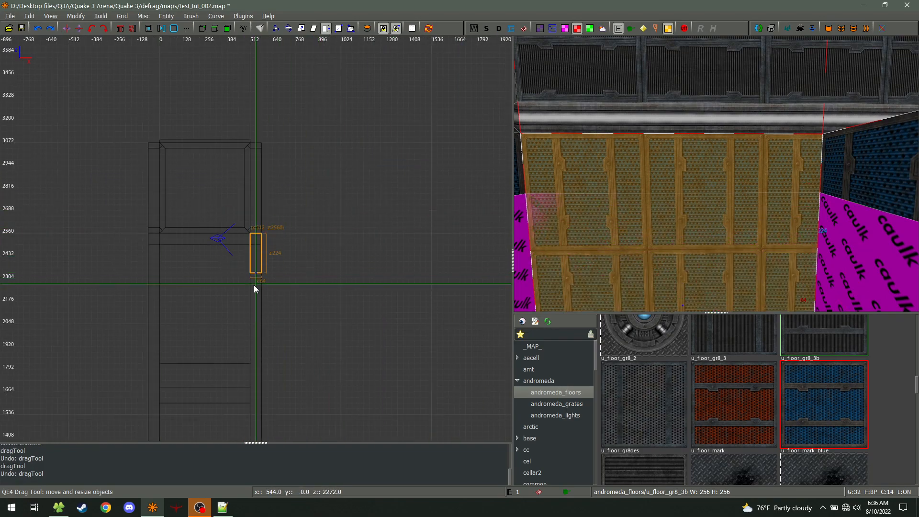
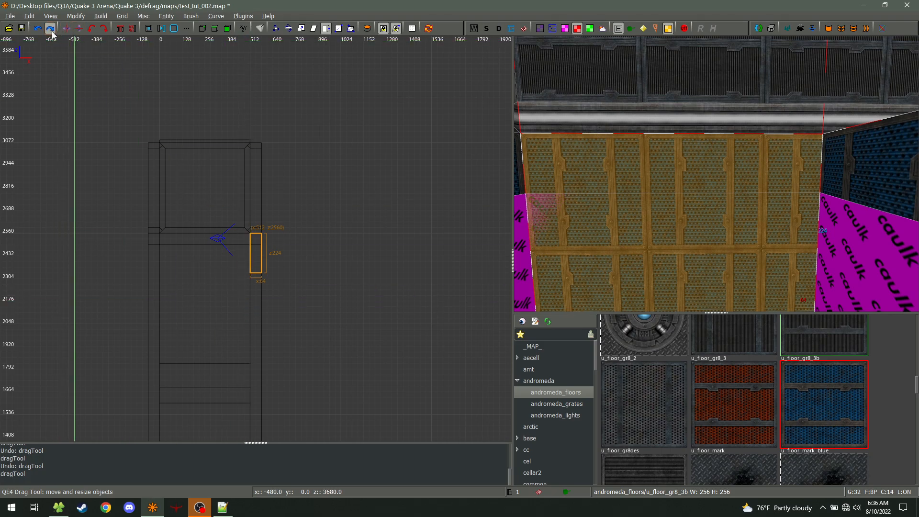
left_click(103, 29)
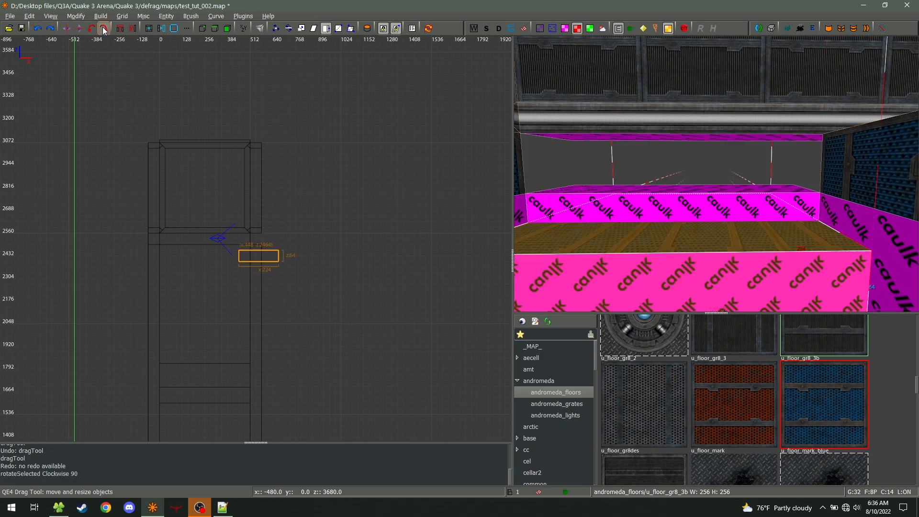
left_click(104, 29)
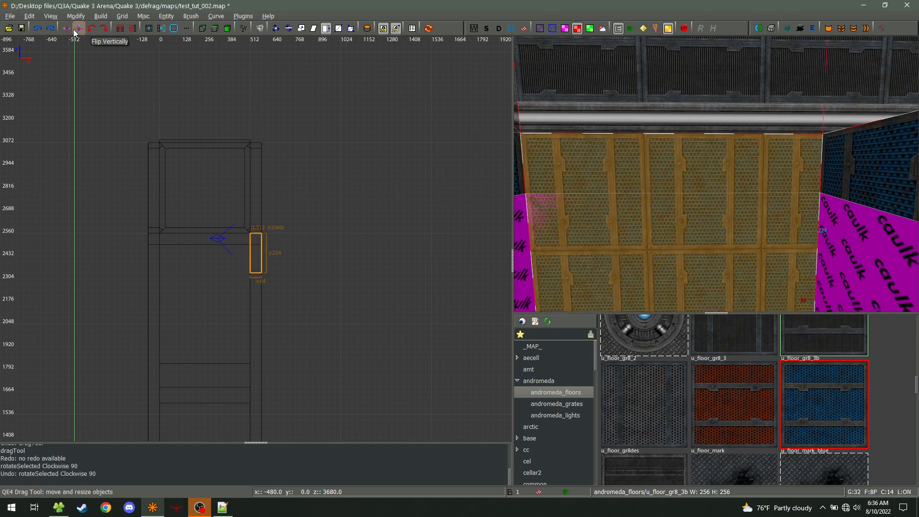
key("ctrl+z")
right_click(715, 174)
right_click(716, 173)
key("ctrl+Tab")
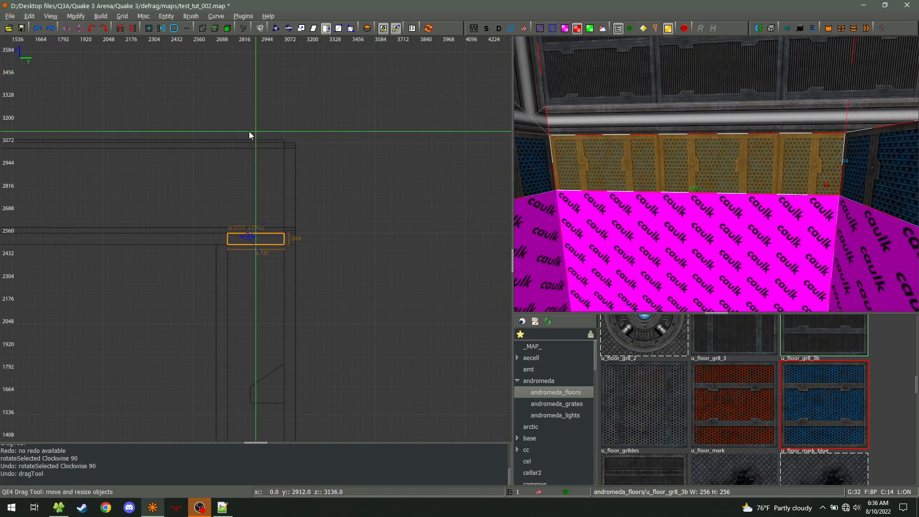
- Rotate the rim brush 90 degrees clockwise in the YZ view, resize it to 320 by 64 units in its rim slot, and deselect it
left_click(103, 29)
left_click_drag(254, 304, 258, 281)
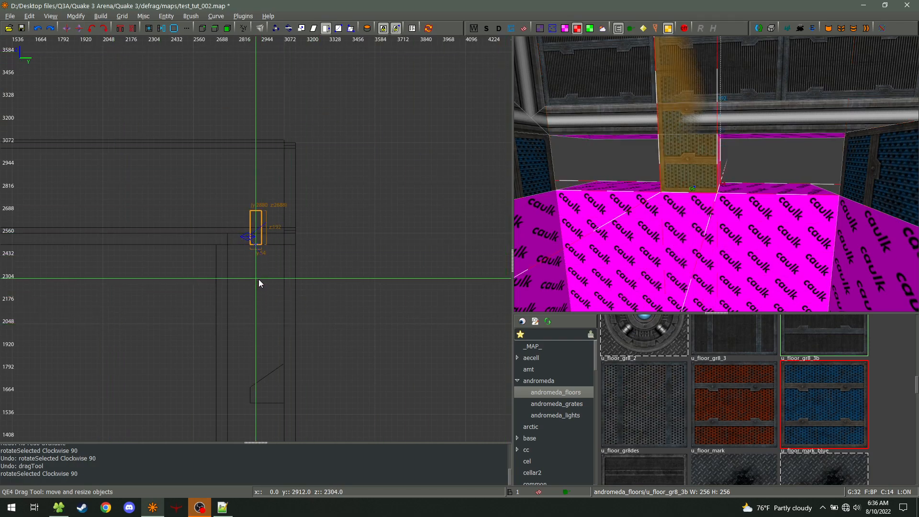
left_click_drag(252, 185, 256, 234)
scroll(256, 262, "up", 2)
left_click_drag(259, 199, 260, 190)
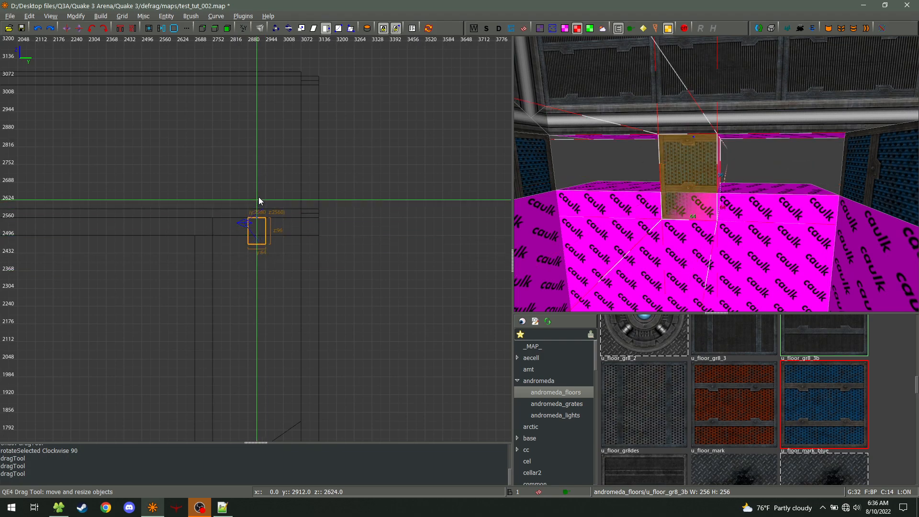
mouse_move(245, 250)
left_mouse_down()
mouse_move(240, 236)
mouse_move(202, 233)
left_mouse_up()
left_click_drag(305, 227, 340, 225)
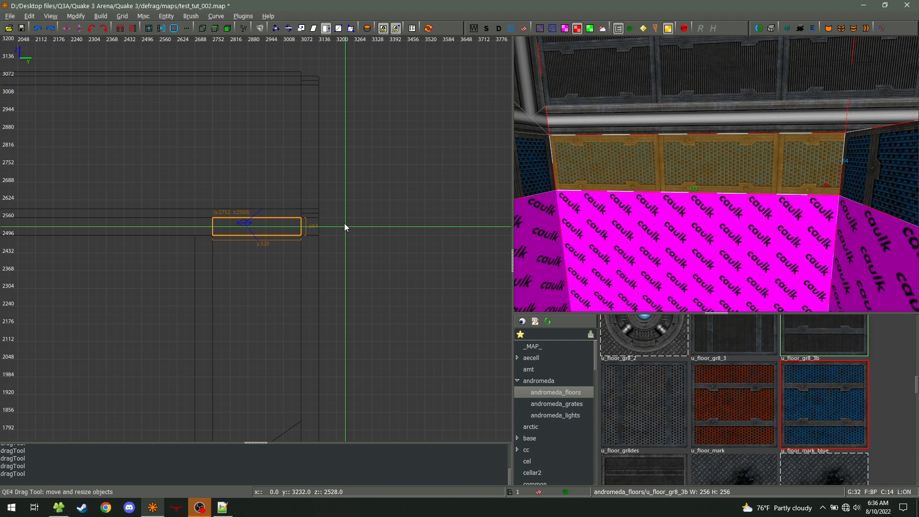
key("Escape")
- Paint the rotated brush's blue grate texture seamlessly onto the neighbouring rim faces around the pit
right_click(622, 196)
right_click(716, 174)
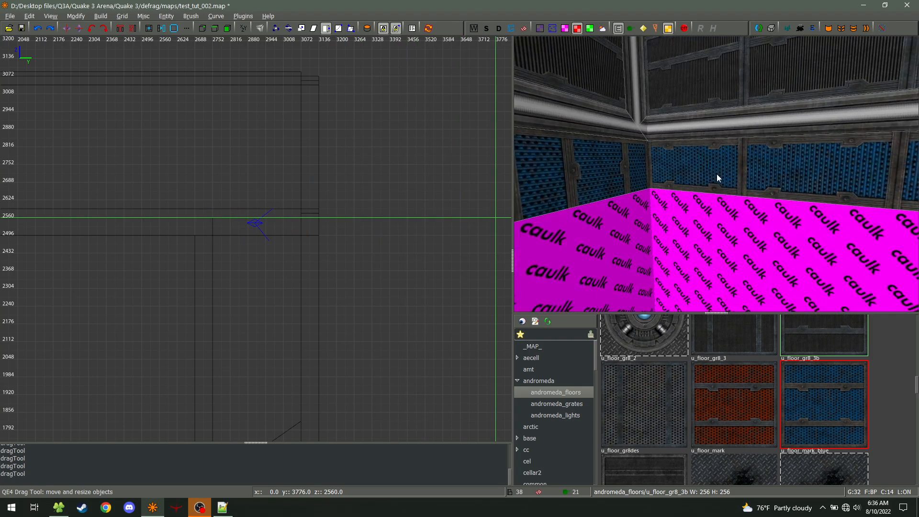
middle_click(627, 167, "ctrl")
right_click(705, 177)
key("w")
right_click(715, 173)
middle_click(632, 167, "ctrl")
right_click(717, 178)
right_click(651, 162)
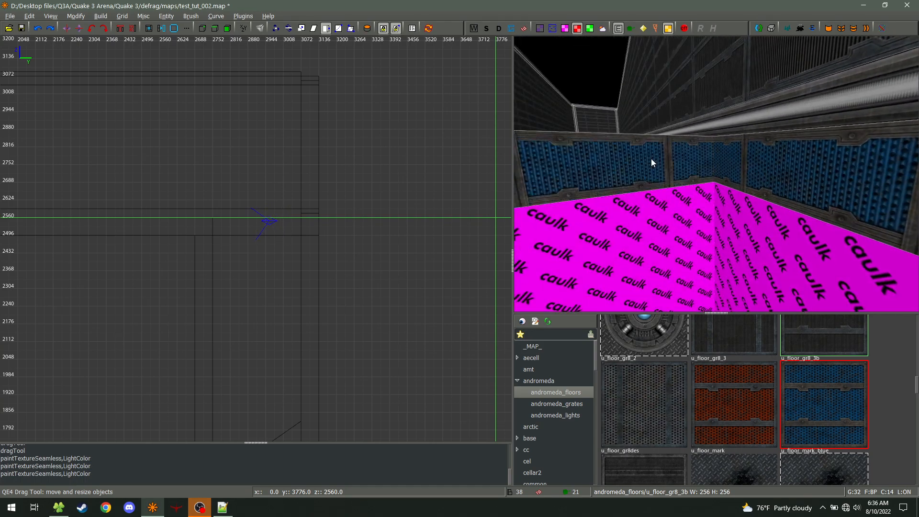
right_click(716, 173)
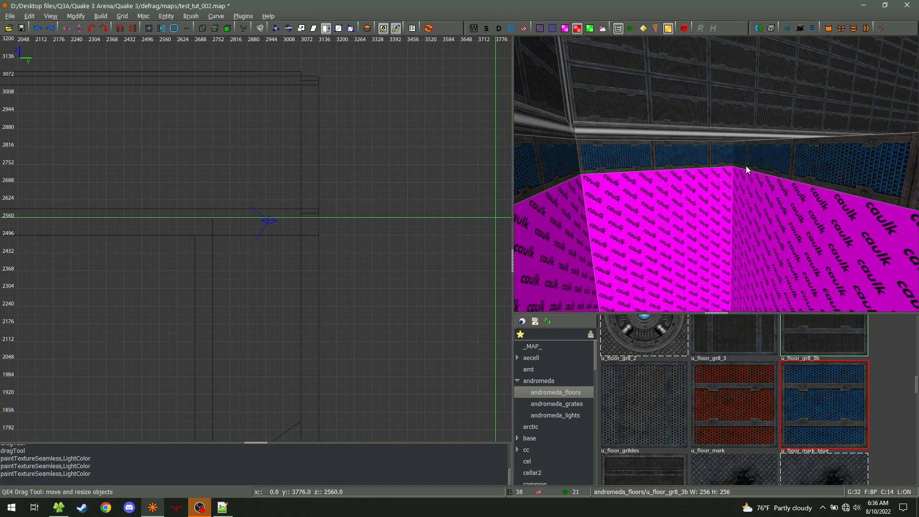
- Pick the andromeda_floors/u_floor_gr8_2 mesh texture and paint it onto the four caulk walls of the pit
scroll(718, 387, "down", 3)
scroll(679, 388, "up", 2)
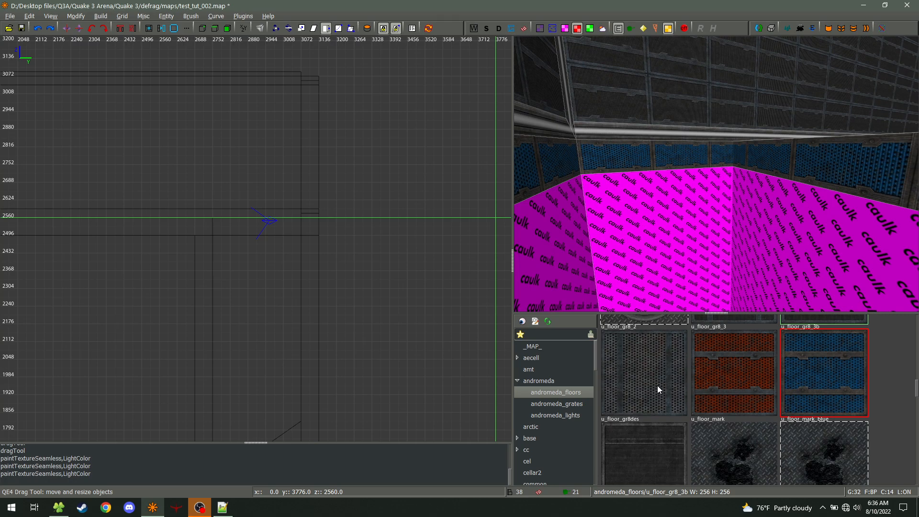
middle_click(669, 222, "ctrl")
right_click(669, 223)
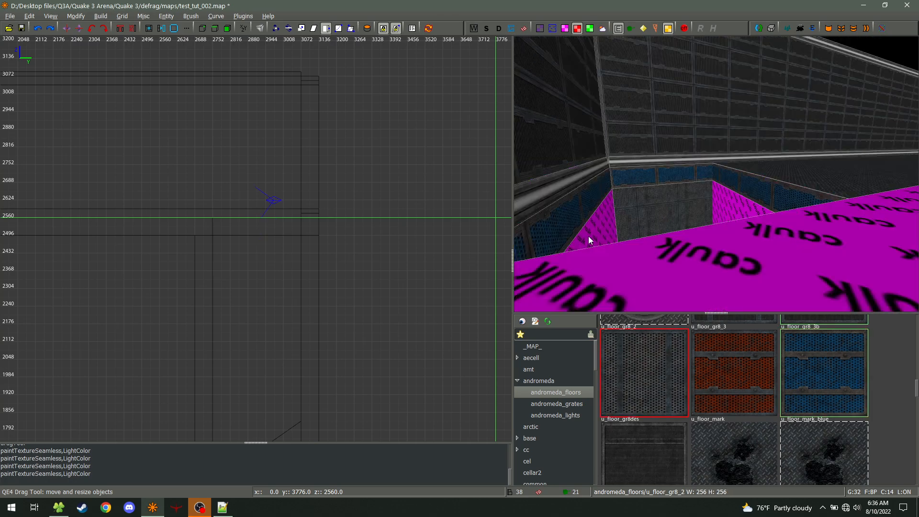
middle_click(599, 239, "ctrl")
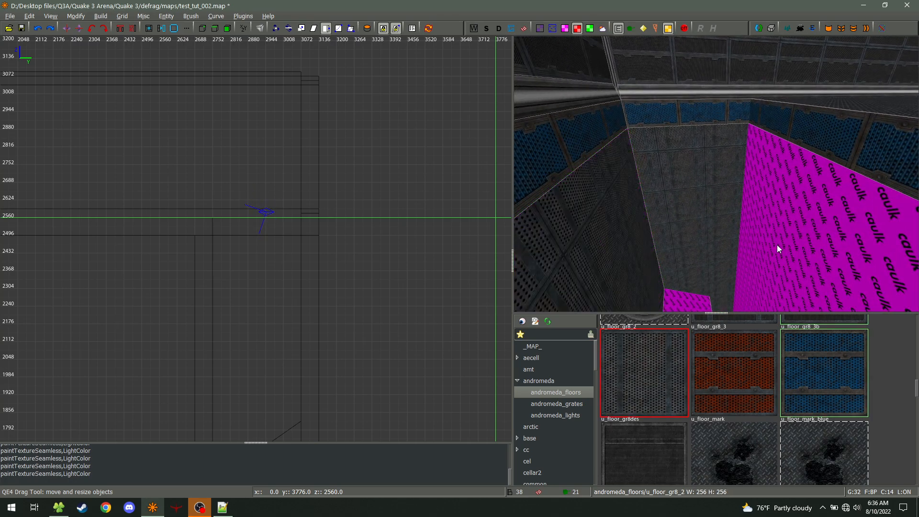
middle_click(777, 245, "ctrl")
right_click(777, 245)
right_click(715, 174)
middle_click(722, 175, "ctrl")
right_click(721, 175)
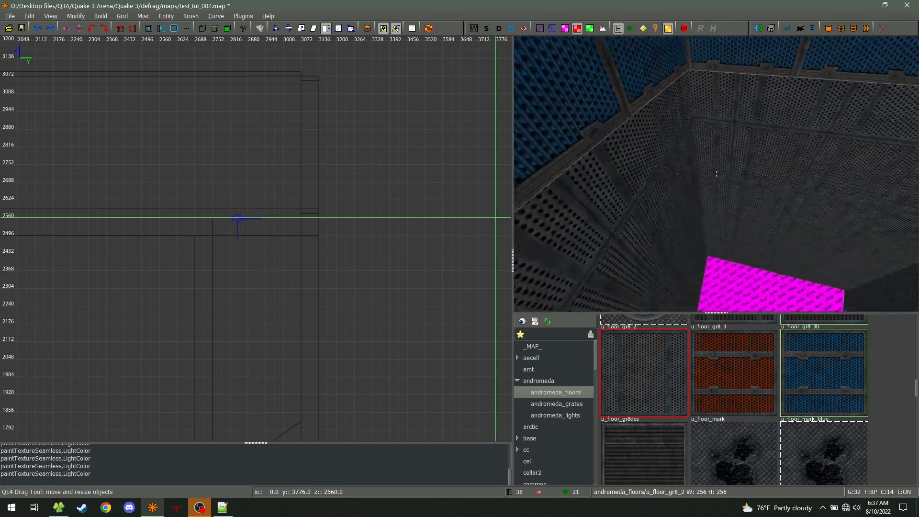
- Copy the u_floor texture from the corridor floor and paint it onto the caulk faces at the bottom of the pit
key("w")
key("s")
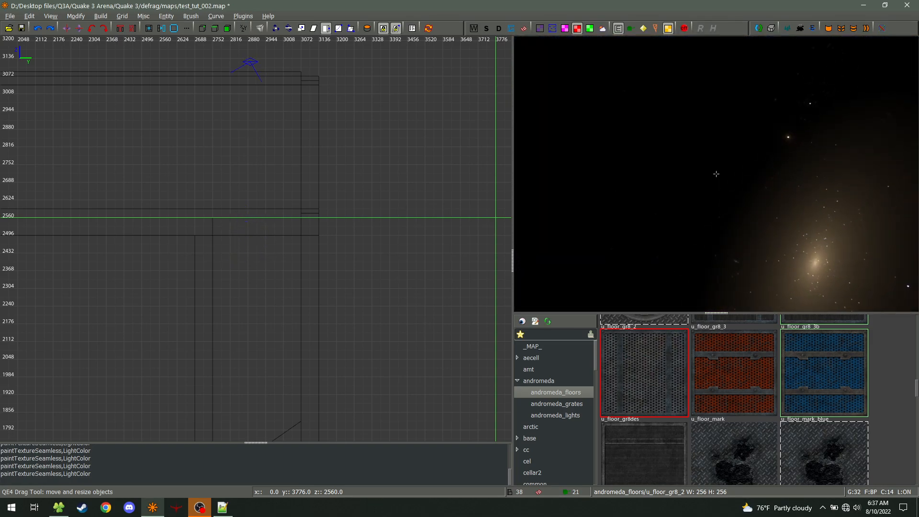
key("w")
right_click(716, 174)
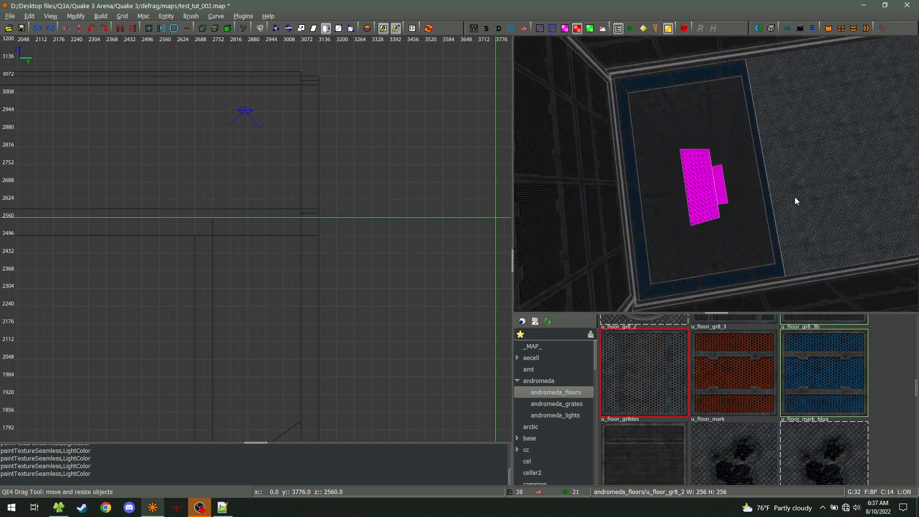
middle_click(834, 164)
right_click(822, 126)
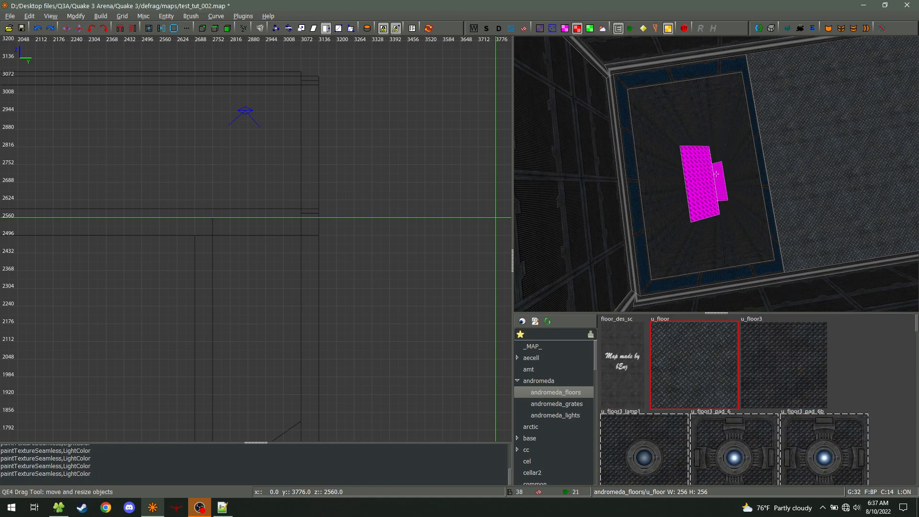
key("w")
right_click(821, 125)
key("w")
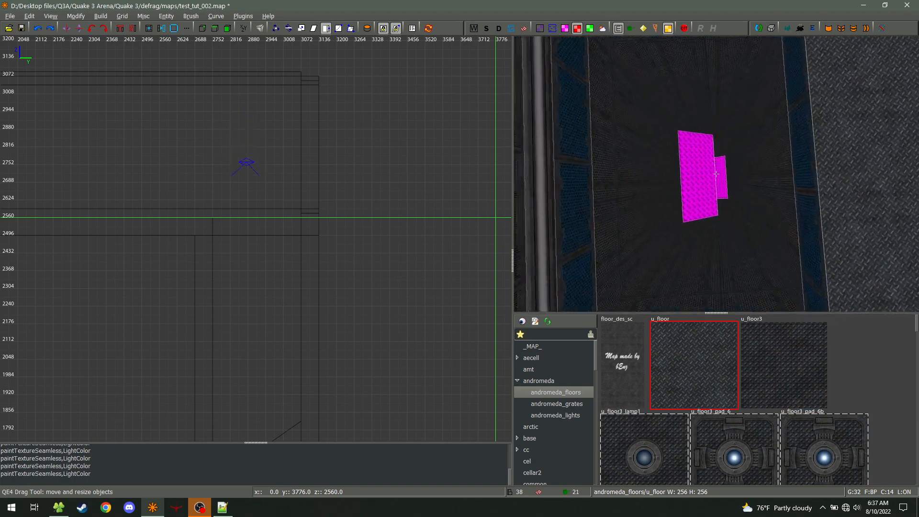
middle_click(715, 174, "ctrl")
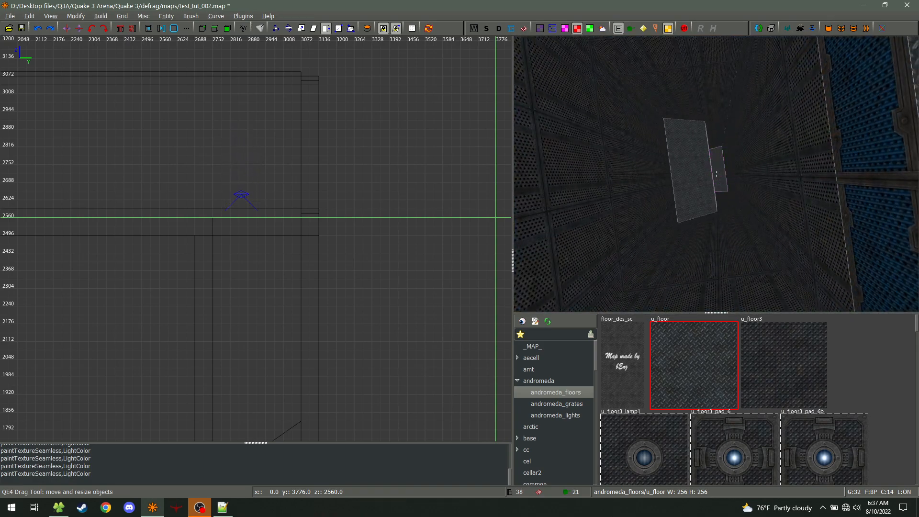
- Paint the u_floor texture onto the remaining caulk faces of the block protruding near the pit's bottom
key("w")
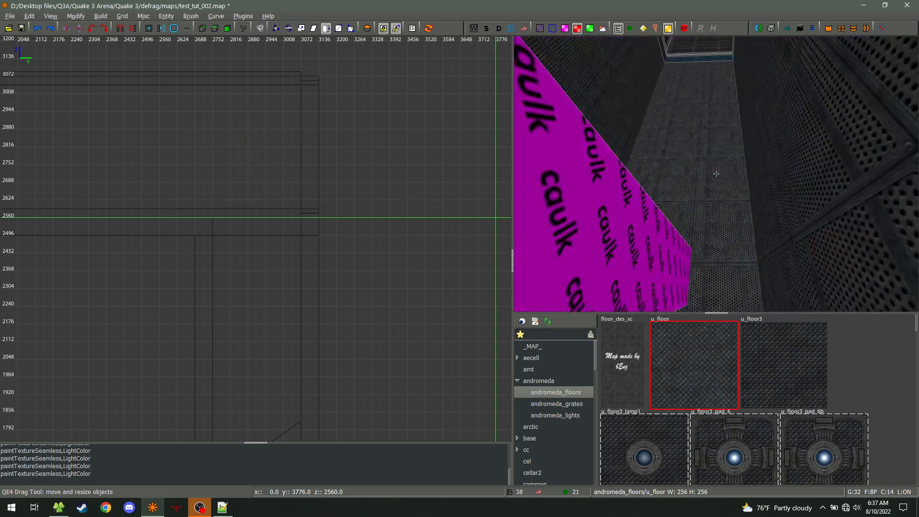
middle_click(716, 173, "ctrl")
middle_click(716, 173, "ctrl")
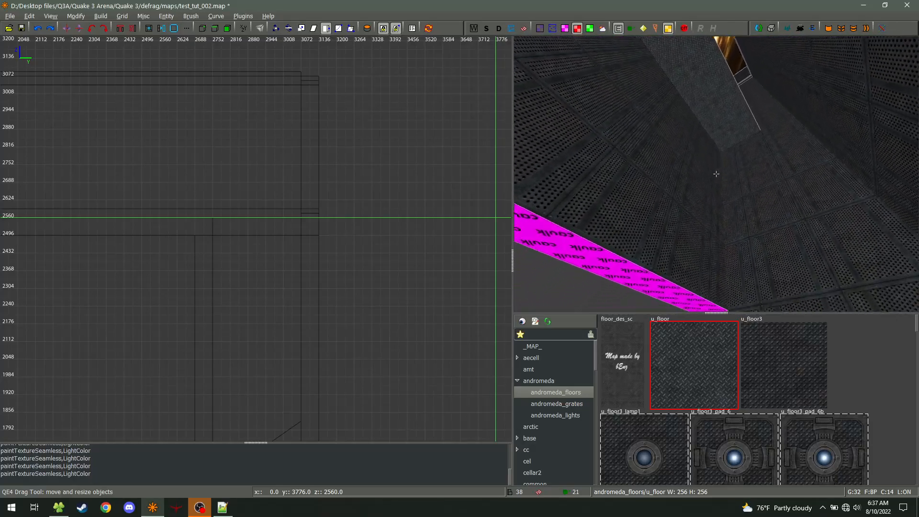
right_click(715, 174)
- Copy the blue u_floor_gr8_3b grate texture from the rim and paint it onto the exposed caulk strip at the pit's lower edge
middle_click(708, 241)
right_click(784, 258)
key("w")
right_click(716, 173)
middle_click(721, 201)
right_click(722, 200)
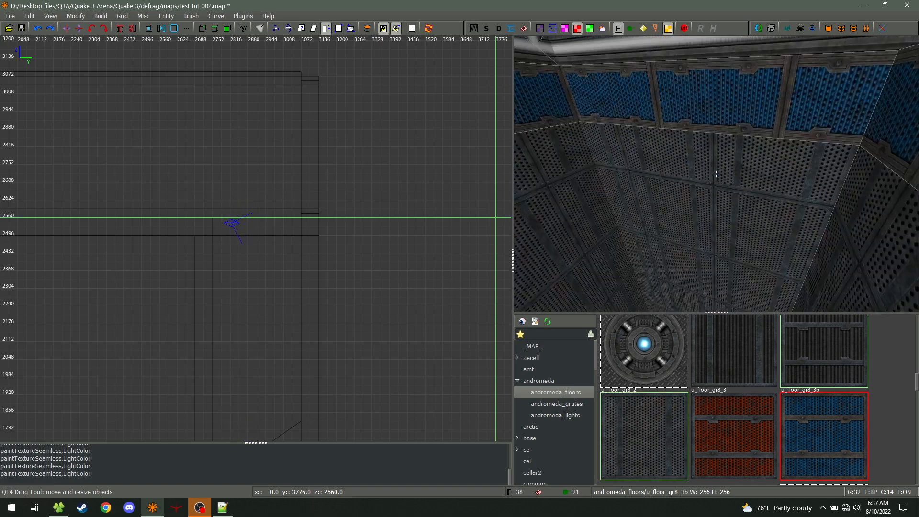
right_click(716, 174)
middle_click(693, 163, "ctrl")
right_click(695, 199)
right_click(716, 174)
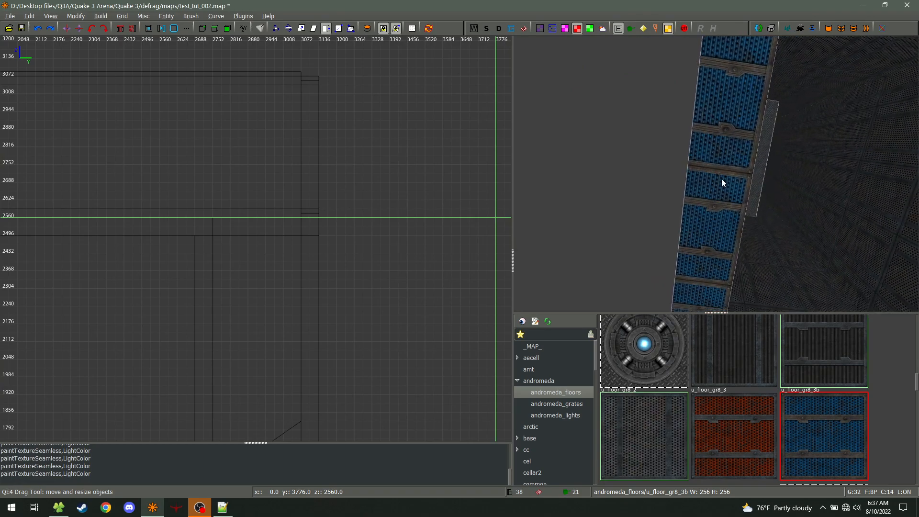
- Rotate the blue u_floor_gr8_3b texture on the strip at the pit's lower edge so its beams run lengthwise
left_click(724, 194, "shift")
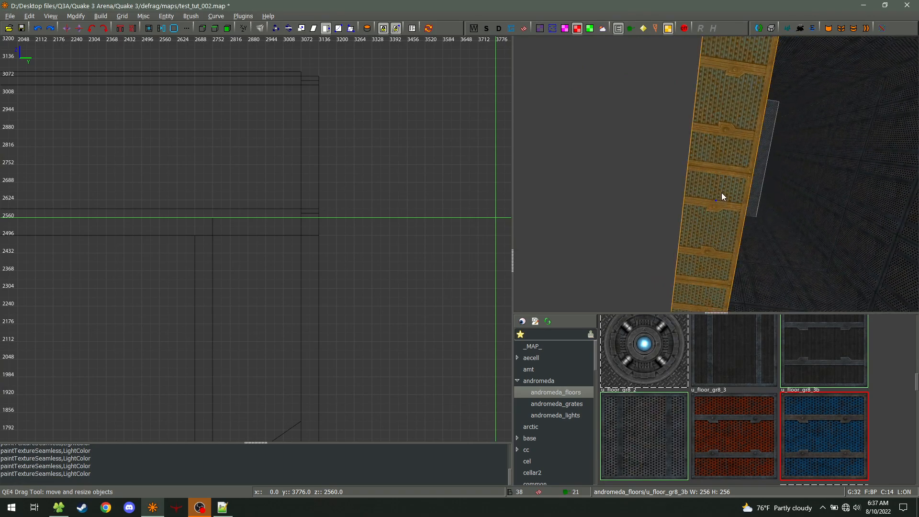
key("g")
right_click(826, 213)
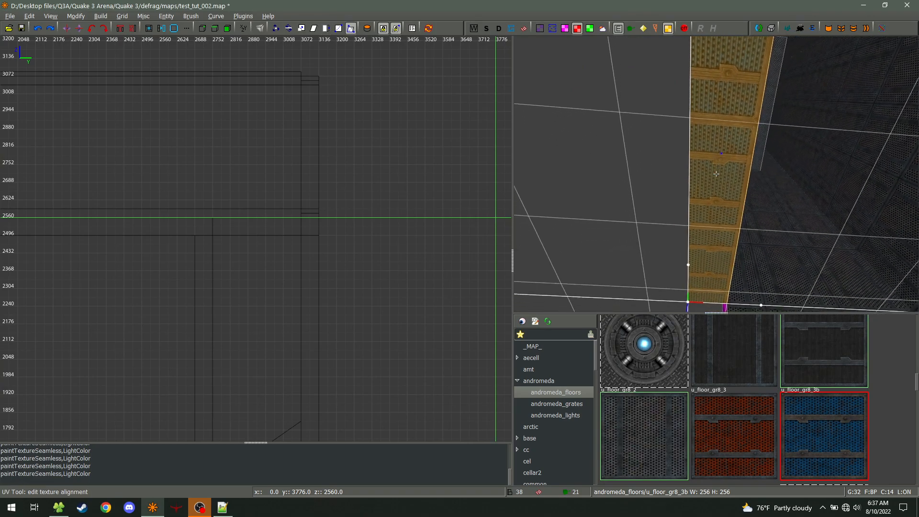
mouse_move(806, 99)
left_mouse_down()
mouse_move(862, 144)
mouse_move(904, 313)
left_mouse_up()
key("Escape")
right_click(754, 198)
key("w")
key("w")
right_click(716, 173)
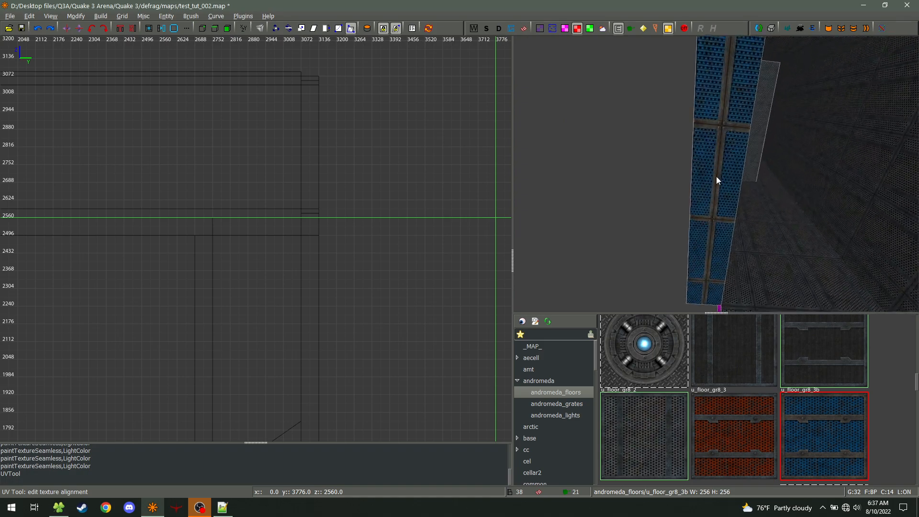
- Adjust the sides of the wall brush above the strip to shift its blue grate texture across the lower edge
left_click(716, 174, "shift")
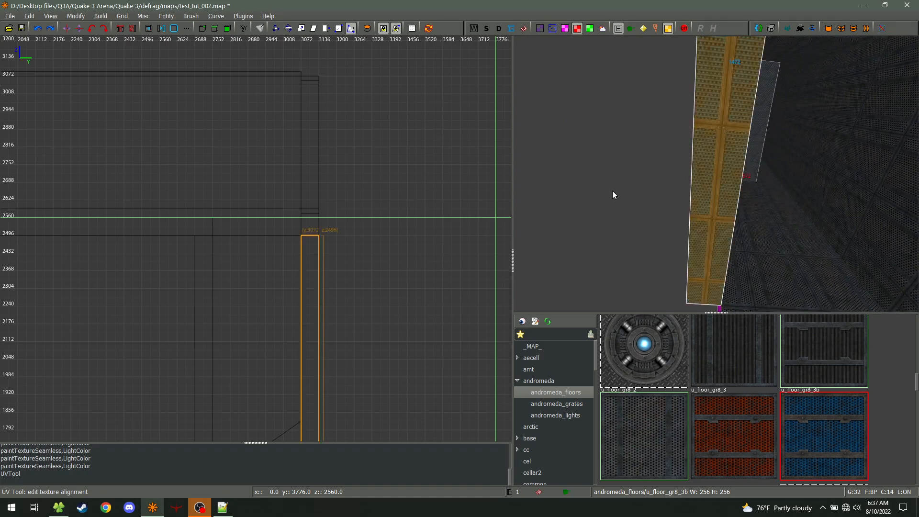
key("q")
key("q")
left_click(277, 309, "alt+shift")
key("q")
key("Escape")
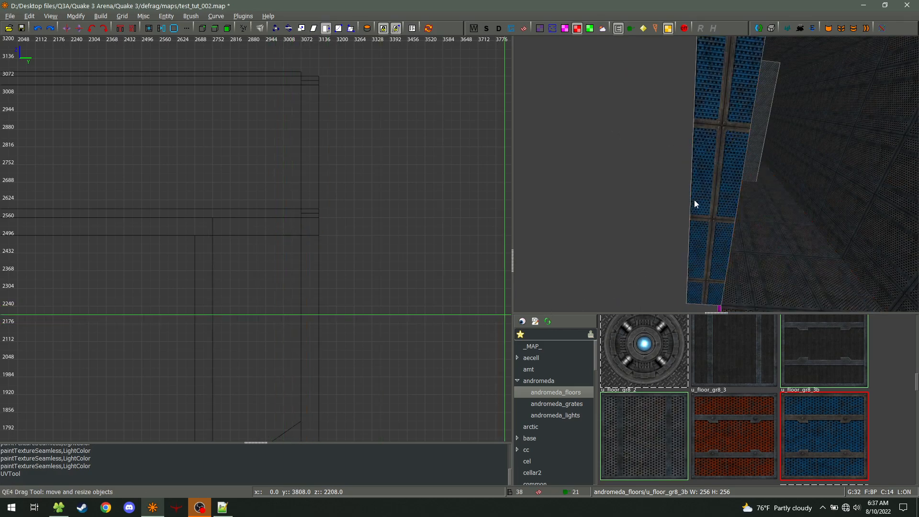
left_click(693, 202, "shift")
left_click_drag(258, 323, 305, 325)
left_click_drag(371, 325, 378, 324)
key("Escape")
right_click(726, 219)
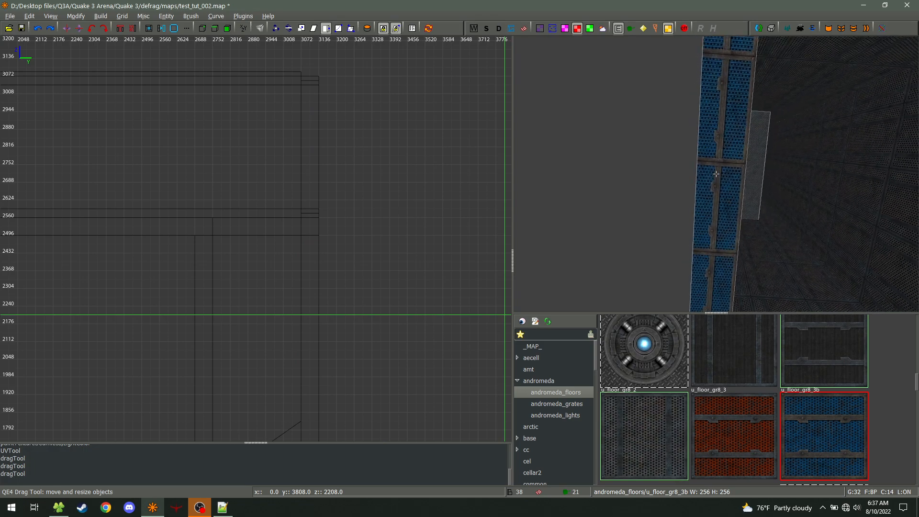
- Set the grid to 16 and adjust the wall brush again so the blue grate pattern is centred across its lower edge
key("w")
left_click(716, 173, "shift")
right_click(716, 174)
mouse_move(336, 332)
right_mouse_down()
mouse_move(347, 171)
mouse_move(342, 38)
right_mouse_up()
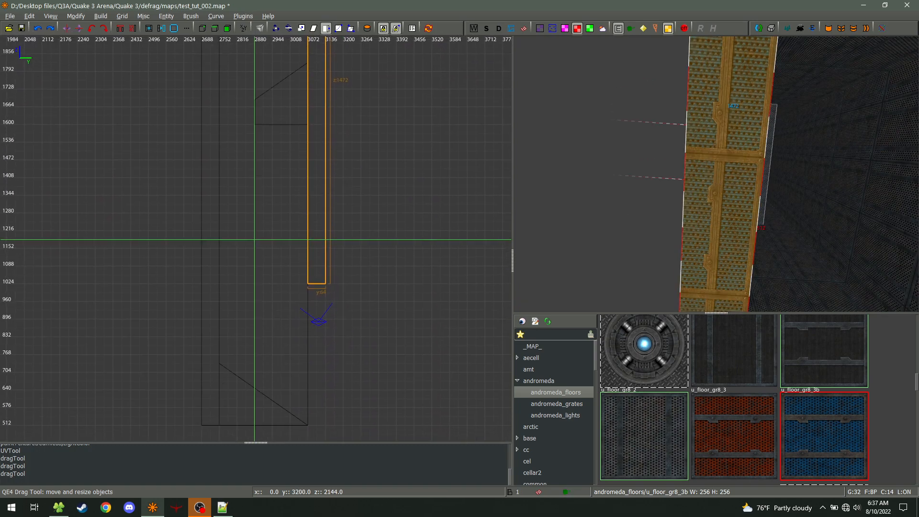
scroll(283, 275, "up", 1)
mouse_move(283, 275)
left_mouse_down()
mouse_move(271, 275)
mouse_move(286, 296)
mouse_move(319, 303)
mouse_move(256, 305)
mouse_move(401, 281)
mouse_move(295, 280)
mouse_move(341, 280)
left_mouse_up()
scroll(278, 279, "up", 2)
key("bracketleft")
scroll(343, 279, "down", 4)
right_click_drag(343, 279, 325, 470)
key("Escape")
- Draw a side wall brush outward from the pit's bottom opening on the 64-unit grid, 2048 units long and 512 units high
right_click(715, 173)
key("w")
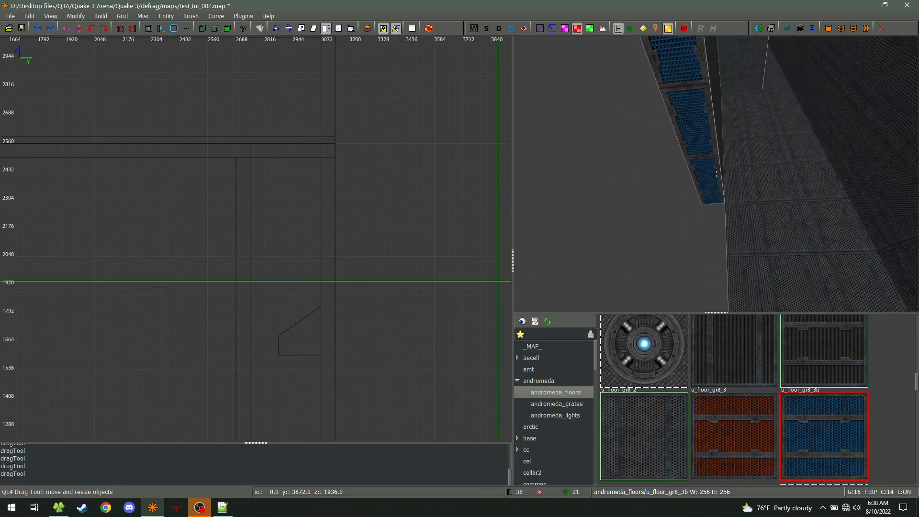
key("s")
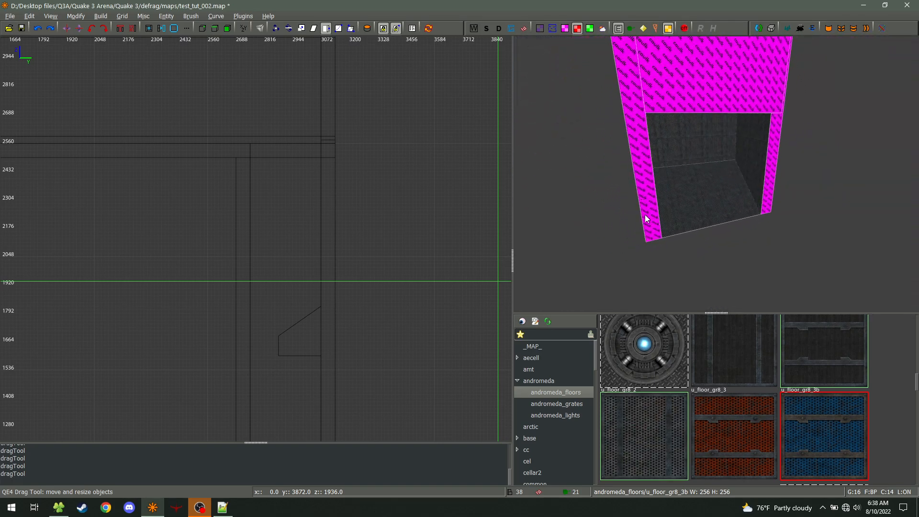
left_click(661, 215, "shift")
key("ctrl+Tab")
key("ctrl+Tab")
scroll(307, 274, "down", 5)
key("ctrl+Tab")
scroll(289, 300, "up", 6)
key("Escape")
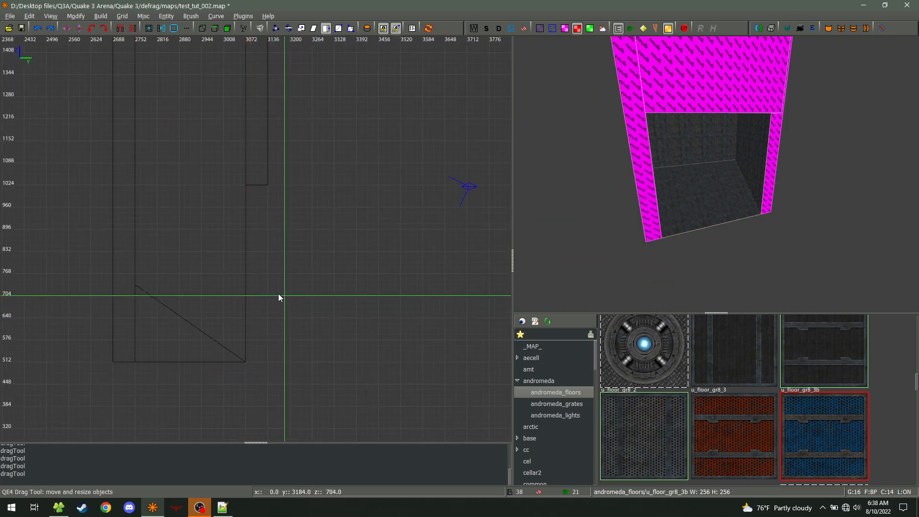
key("bracketright")
key("bracketright")
mouse_move(246, 185)
left_mouse_down()
mouse_move(276, 375)
mouse_move(277, 363)
mouse_move(340, 319)
mouse_move(467, 316)
left_mouse_up()
scroll(279, 348, "down", 3)
scroll(466, 316, "down", 3)
left_click_drag(370, 318, 447, 320)
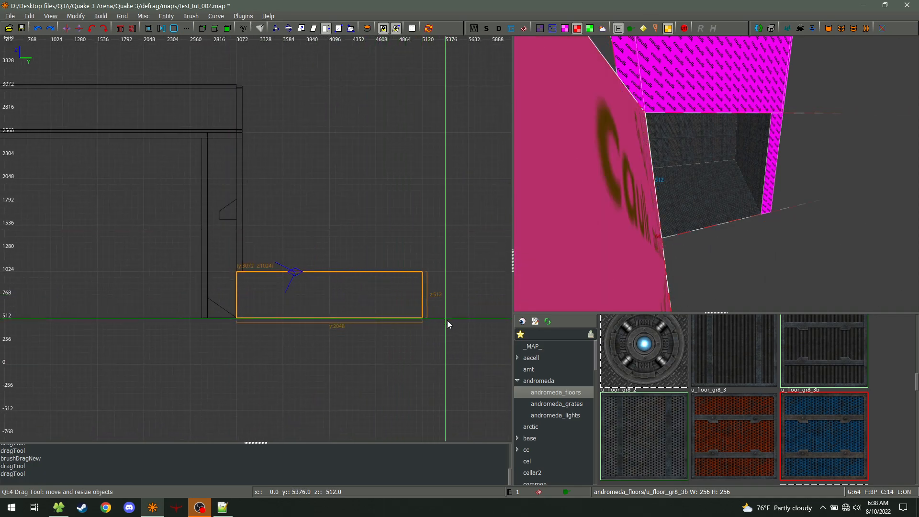
- Extend the new side wall down to z 0 and place a duplicate of it on the opposite side of the opening
right_click_drag(447, 320, 454, 256)
left_click_drag(317, 277, 315, 323)
key("ctrl+Tab")
scroll(263, 344, "up", 4)
key("space")
left_click_drag(288, 355, 117, 335)
key("Escape")
- Draw a block beneath the bottom wedge ramp between the side walls, 320 units deep and 576 units high
right_click(715, 174)
key("w")
left_click(715, 173, "shift")
right_click(716, 173)
key("ctrl+Tab")
key("ctrl+Tab")
right_click_drag(263, 250, 268, 155)
key("Escape")
mouse_move(303, 182)
left_mouse_down()
mouse_move(274, 183)
mouse_move(265, 327)
mouse_move(205, 328)
mouse_move(220, 328)
left_mouse_up()
right_click(586, 283)
key("w")
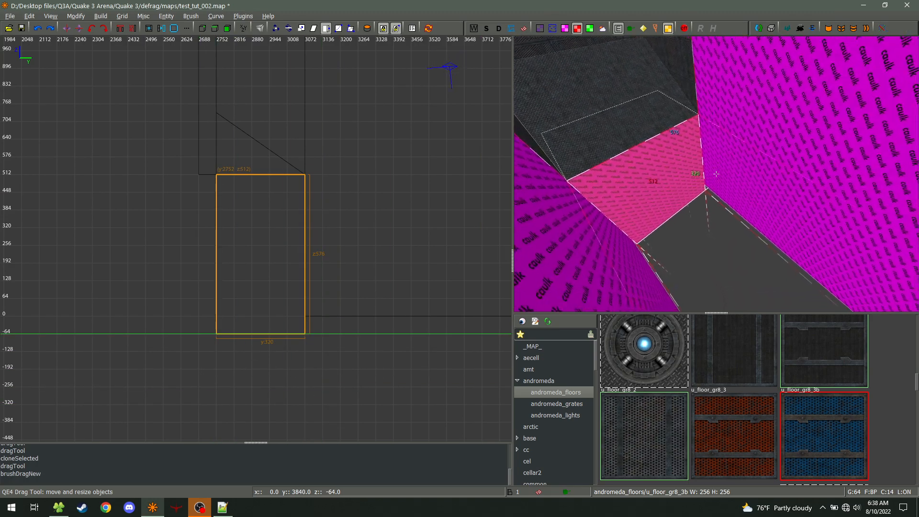
right_click(716, 174)
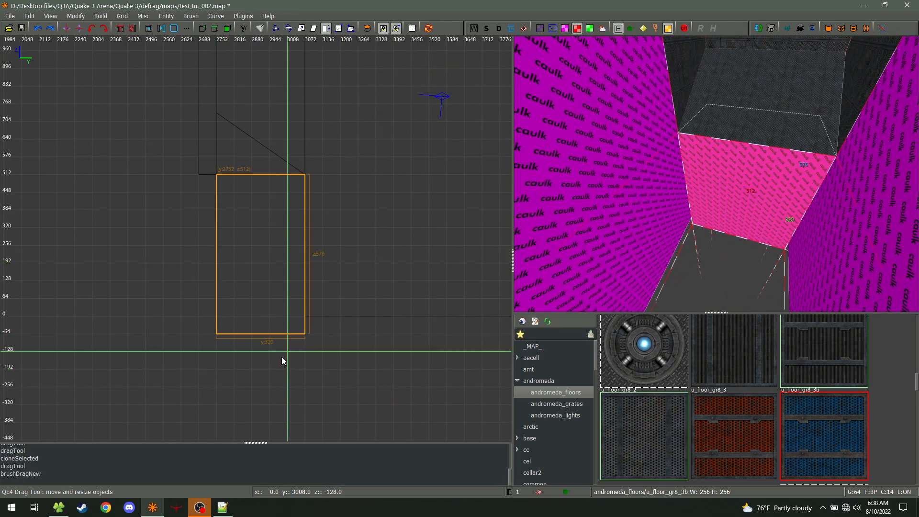
- Raise the block's bottom to z 0 and merge the block with the wedge ramp above it
left_click_drag(280, 358, 283, 338)
key("Escape")
left_click(788, 123, "shift")
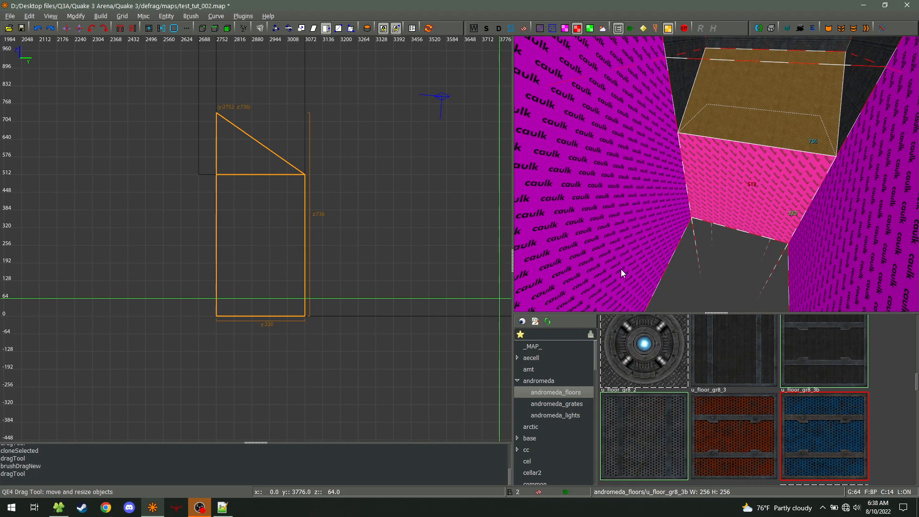
key("ctrl+u")
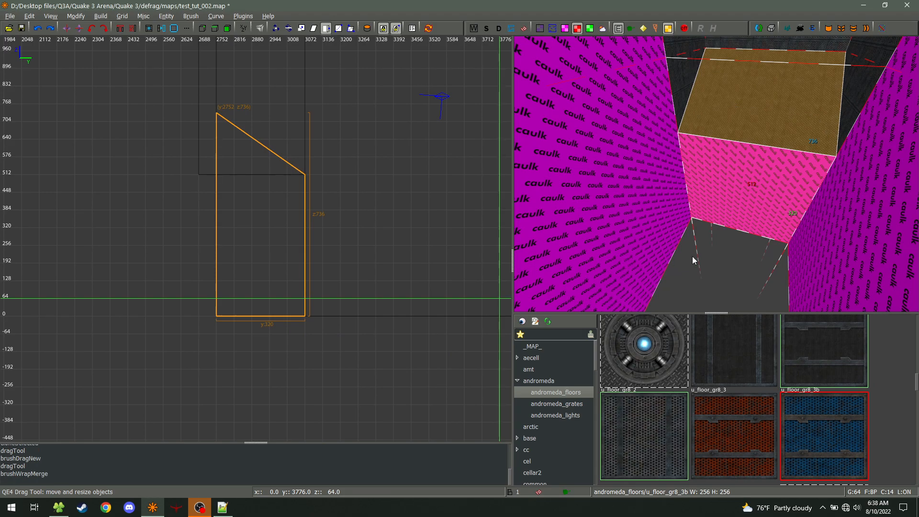
key("Escape")
- Copy the u_floor_gr8_2 texture from the pit's back wall and paint it onto the merged block's front and both new side walls
right_click(813, 193)
right_click(716, 173)
left_click(724, 217, "shift")
key("Escape")
right_click(719, 200)
right_click(716, 174)
middle_click(707, 126)
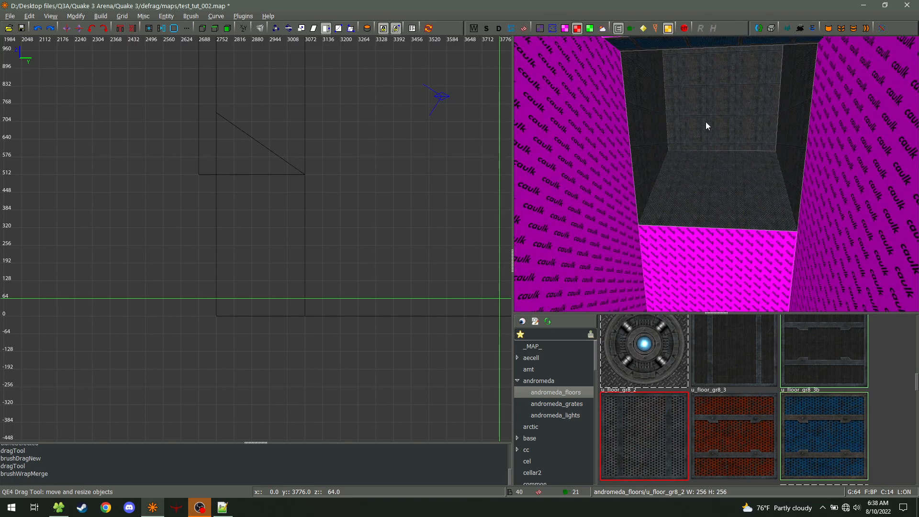
middle_click(708, 283, "ctrl")
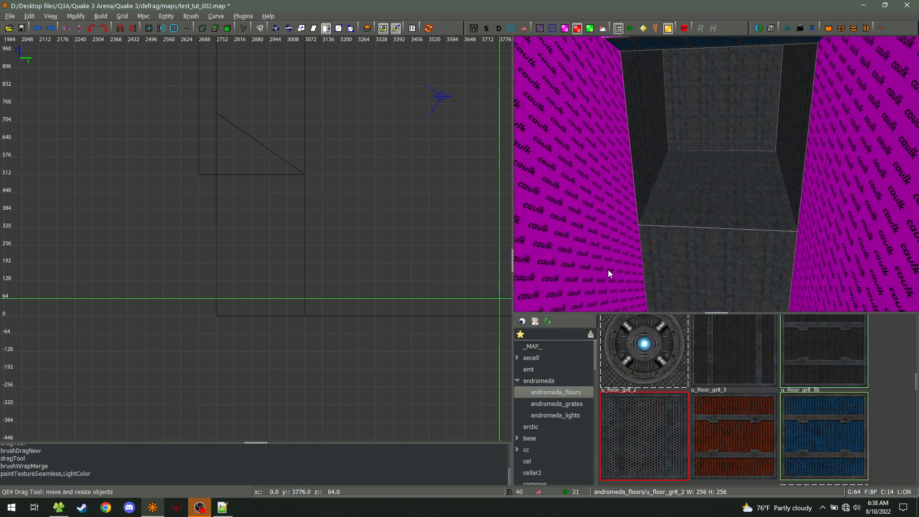
middle_click(592, 246, "ctrl")
middle_click(838, 254, "ctrl")
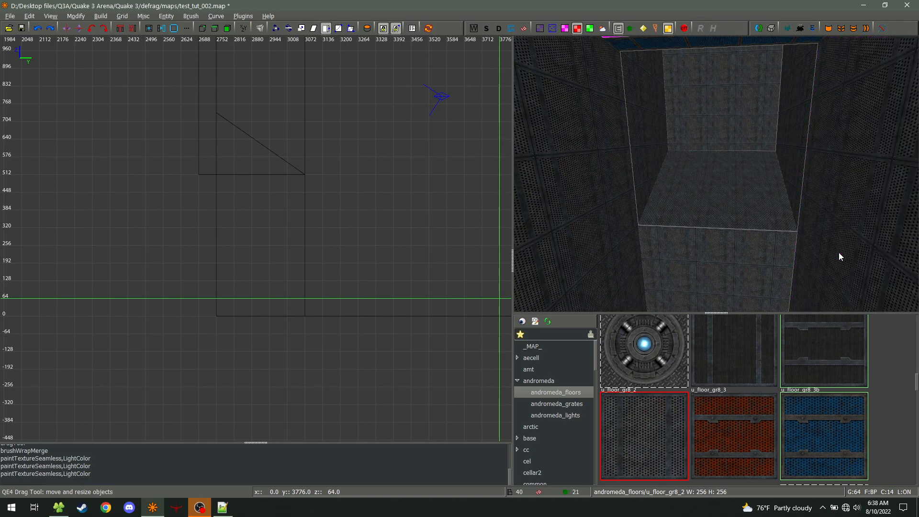
right_click(851, 240)
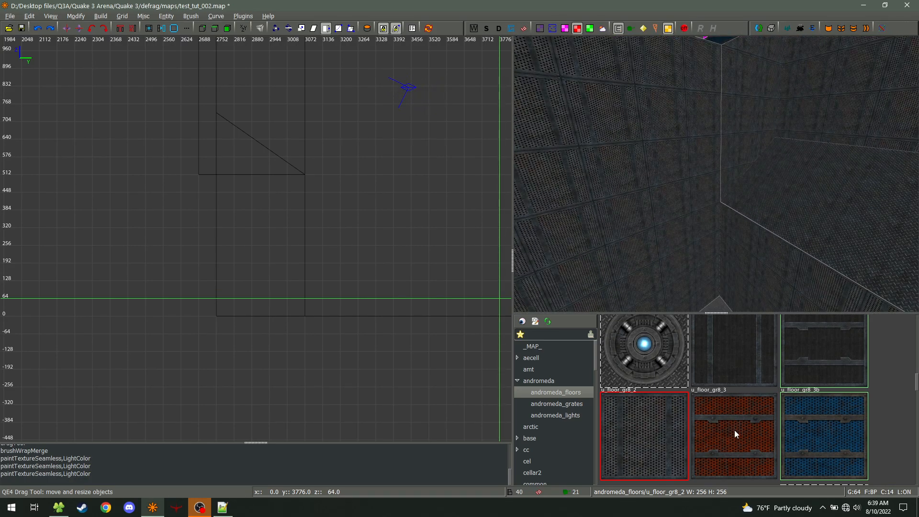
right_click(716, 174)
left_click(782, 282, "shift")
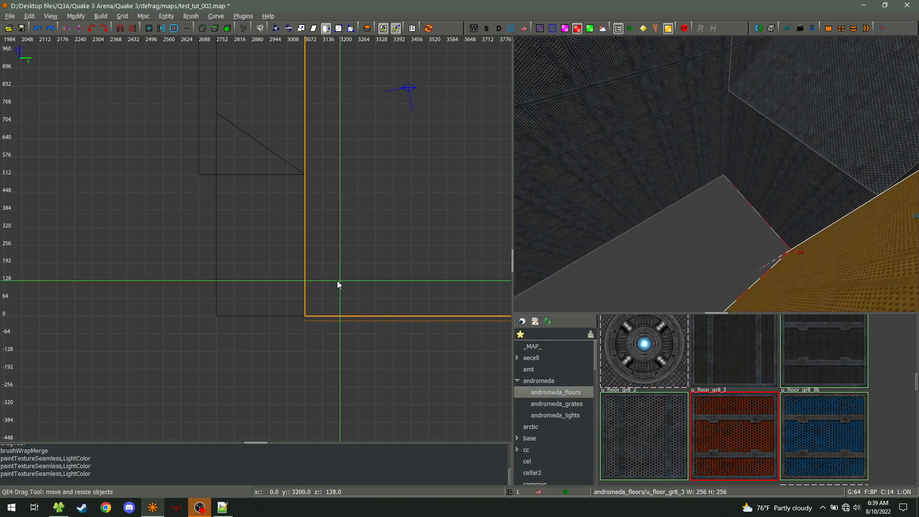
right_click_drag(332, 348, 258, 303)
key("Escape")
left_click_drag(230, 277, 385, 299)
scroll(385, 300, "down", 2)
right_click_drag(386, 299, 288, 286)
left_click_drag(288, 285, 497, 282)
key("ctrl+Tab")
scroll(318, 282, "down", 1)
key("BackSpace")
left_click(764, 217, "shift")
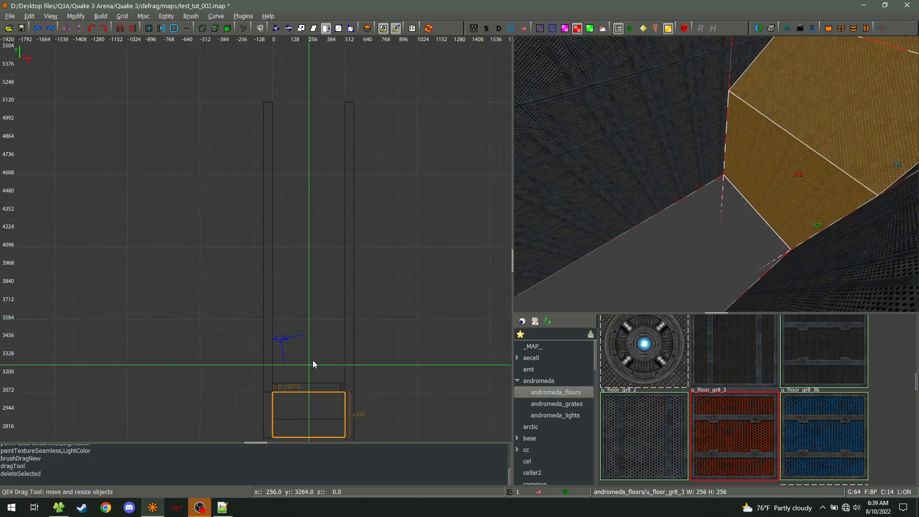
key("ctrl+Tab")
right_click_drag(312, 361, 261, 324)
key("ctrl+Tab")
key("Escape")
left_click_drag(279, 294, 448, 311)
right_click_drag(448, 312, 380, 321)
left_click_drag(278, 327, 275, 318)
left_click_drag(347, 299, 462, 295)
key("BackSpace")
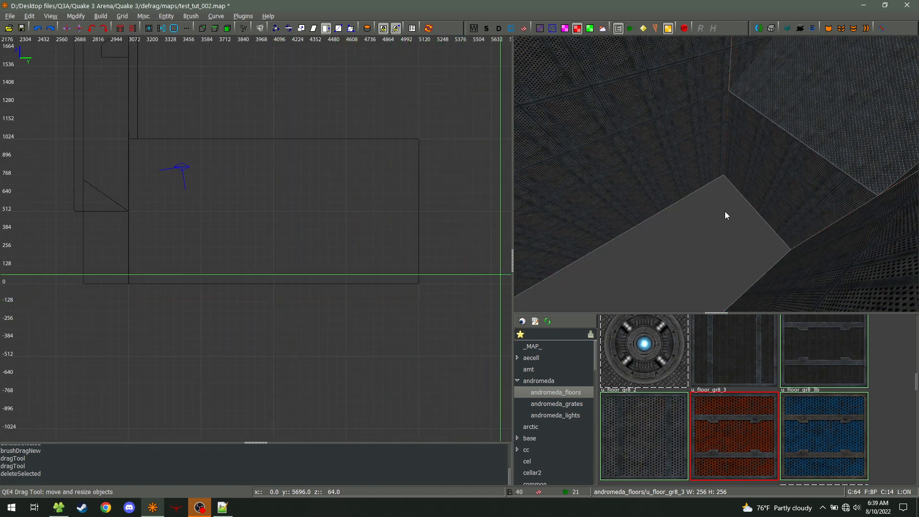
right_click(725, 211)
right_click(715, 174)
left_click(743, 208, "shift")
key("Escape")
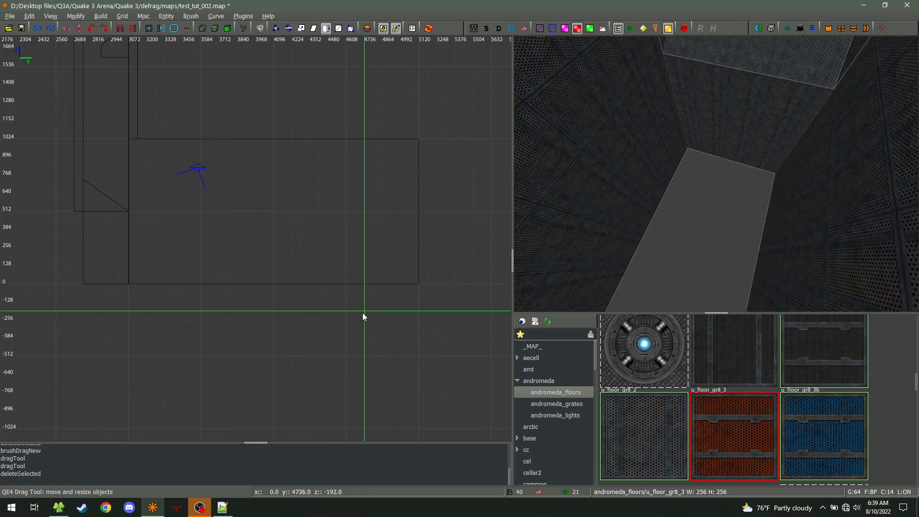
left_click_drag(179, 302, 328, 302)
right_click(606, 300)
key("a")
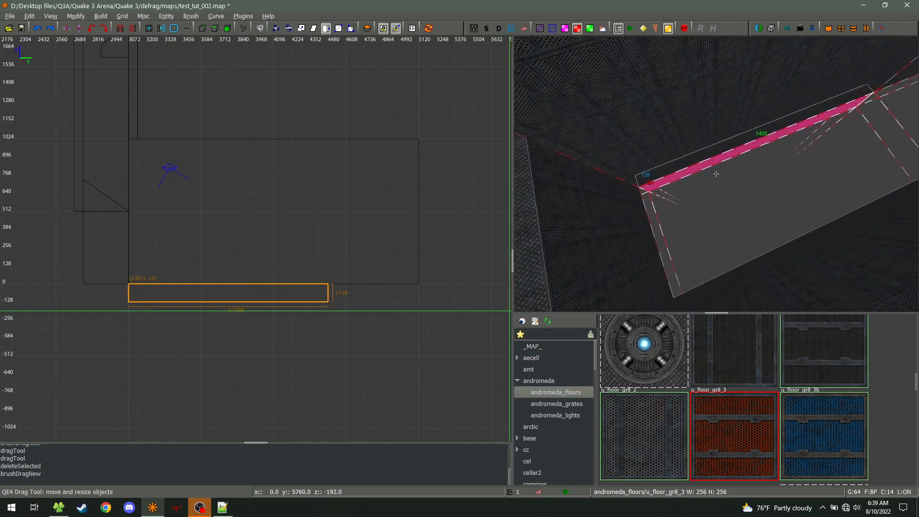
key("d")
right_click(716, 145)
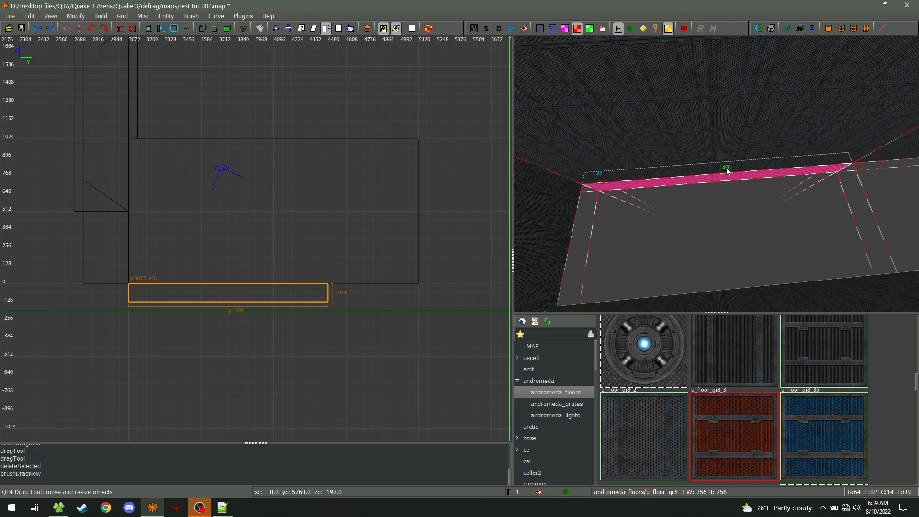
key("Delete")
right_click(742, 162)
right_click(716, 174)
- Draw a caulk floor brush 2048 units long between the side walls below z 0 and reduce its thickness to 64 units
key("ctrl+z")
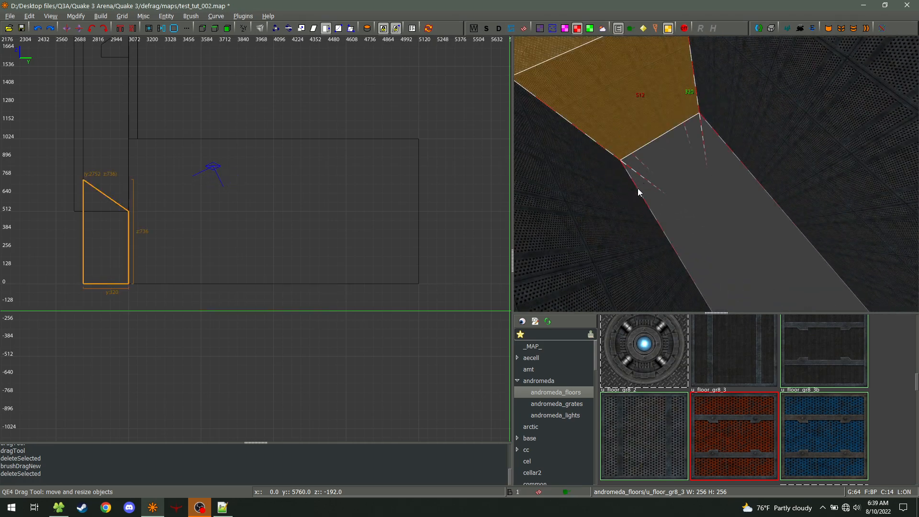
key("Escape")
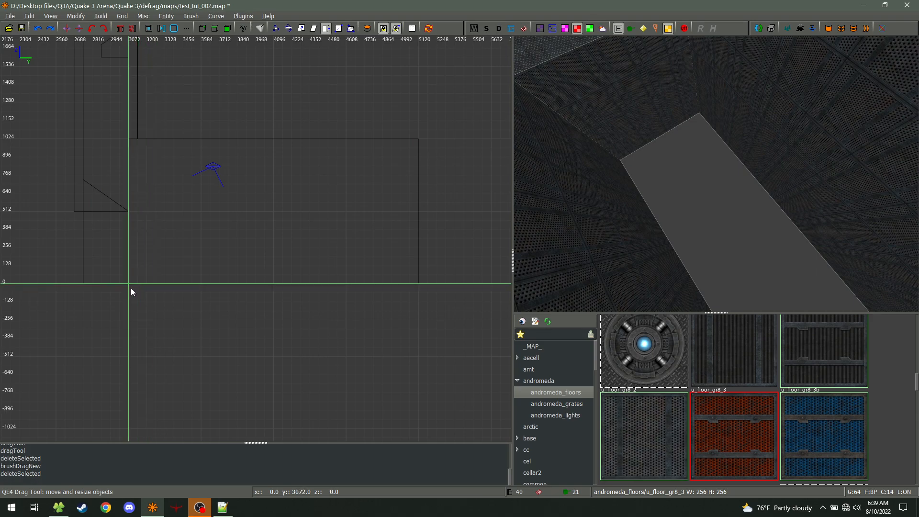
left_click_drag(131, 289, 344, 313)
mouse_move(441, 311)
left_mouse_down()
mouse_move(407, 302)
mouse_move(420, 302)
left_mouse_up()
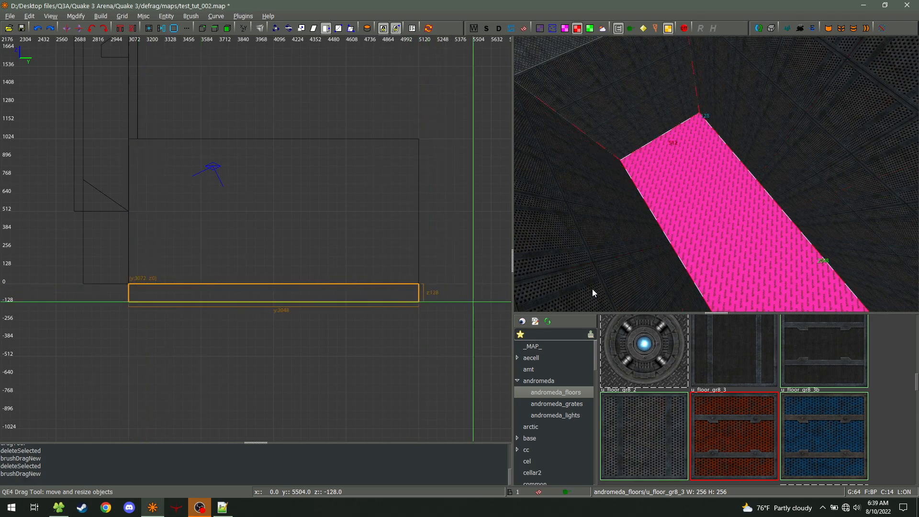
right_click_drag(583, 282, 670, 278)
left_click_drag(239, 386, 241, 375)
key("Escape")
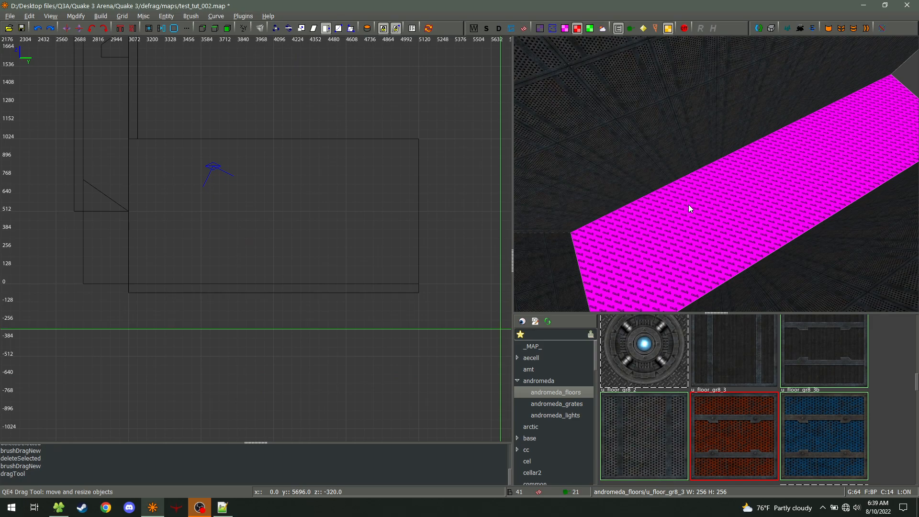
- Delete the caulk floor brush running between the two corridor walls
right_click_drag(717, 173, 719, 179)
left_click(719, 180, "shift")
key("Delete")
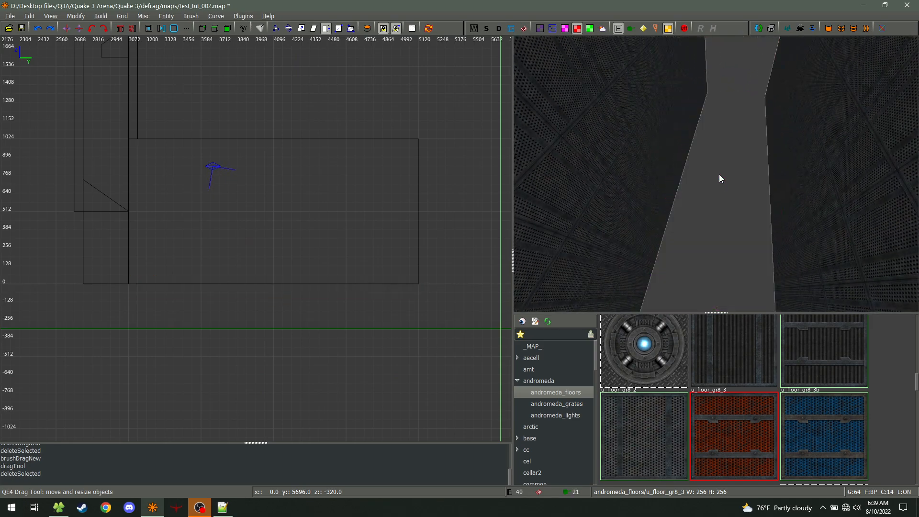
- Draw a new floor brush 2048 units long and 64 units thick, filling the 512-unit width between the corridor walls
left_click(615, 190, "shift")
key("Escape")
mouse_move(127, 288)
left_mouse_down()
mouse_move(313, 308)
mouse_move(418, 307)
mouse_move(417, 293)
left_mouse_up()
key("ctrl+Tab")
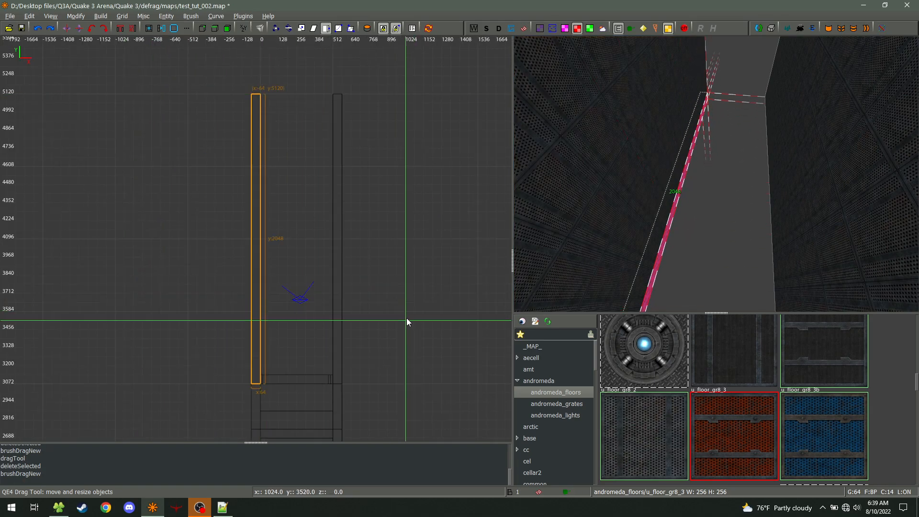
left_click_drag(255, 311, 363, 322)
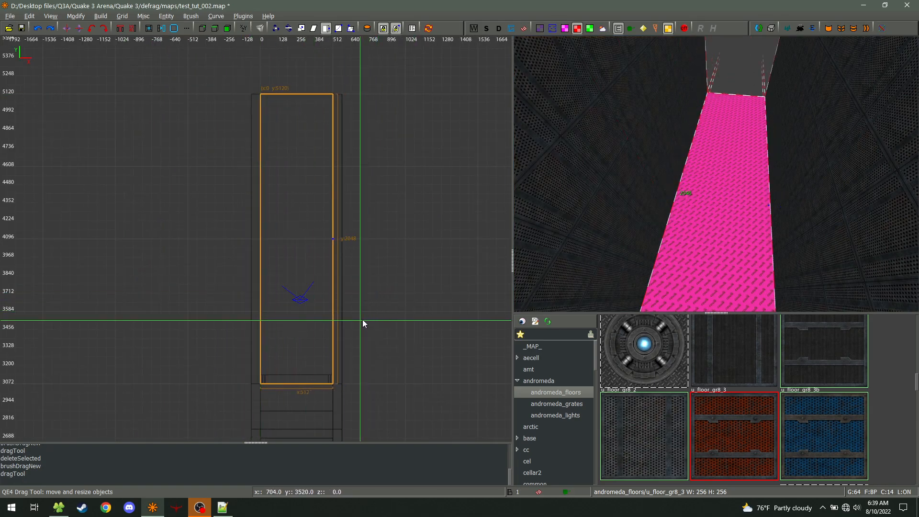
key("Escape")
- Paint the top face of the new corridor floor with the u_floor_gr8_3 texture
right_click(571, 307)
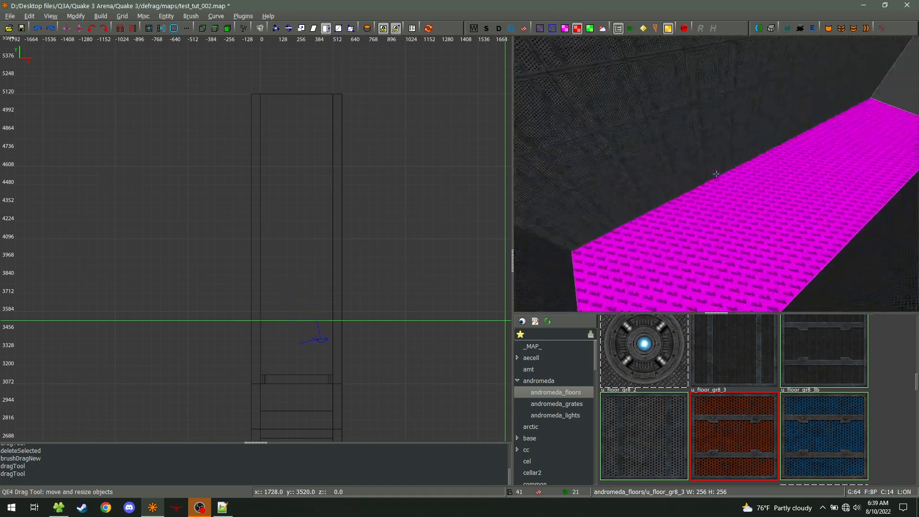
right_click(716, 173)
middle_click(726, 288, "ctrl")
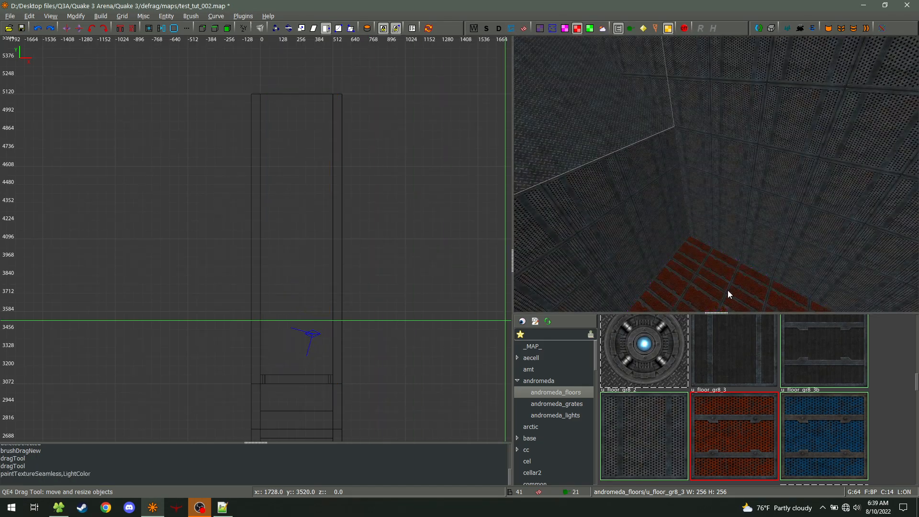
- Close the corridor's far end with a wall brush 512 units wide and 64 thick, painted with the side walls' u_floor_gr8_2 texture
right_click(726, 287)
key("w")
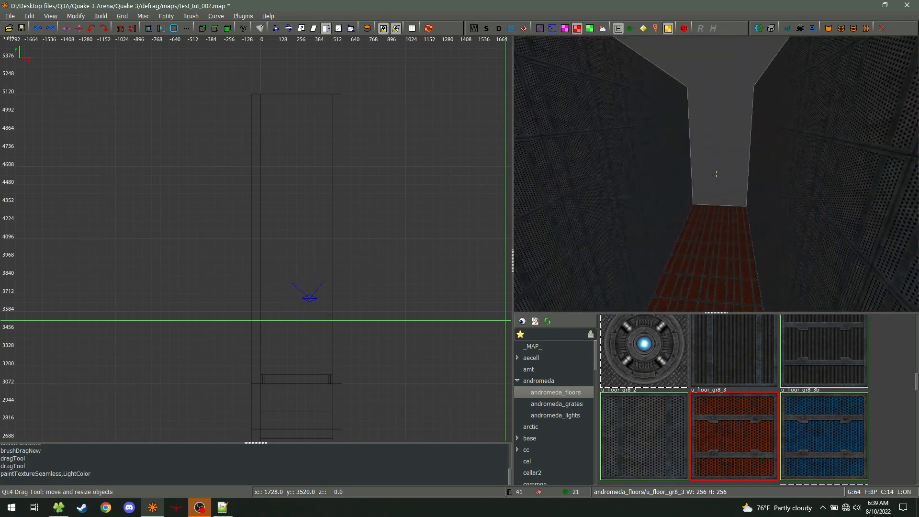
left_click(682, 199, "shift")
key("Escape")
left_click_drag(259, 96, 341, 86)
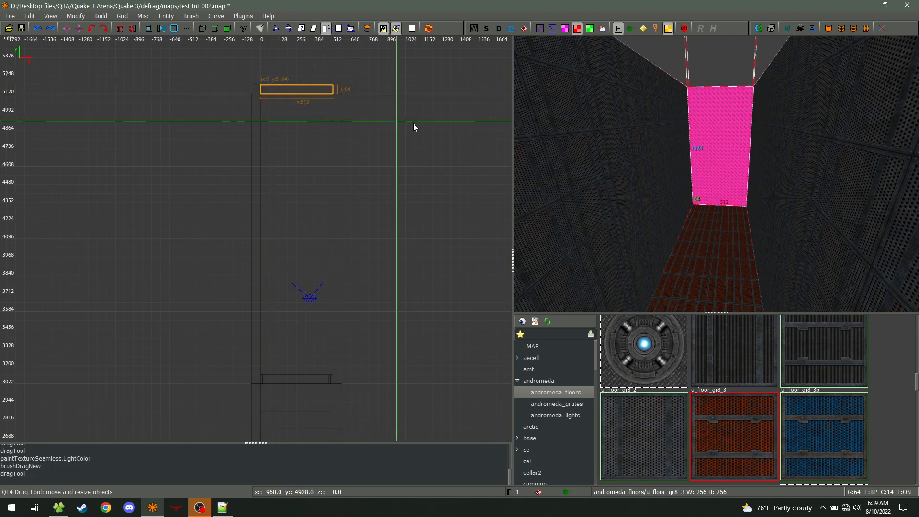
key("Escape")
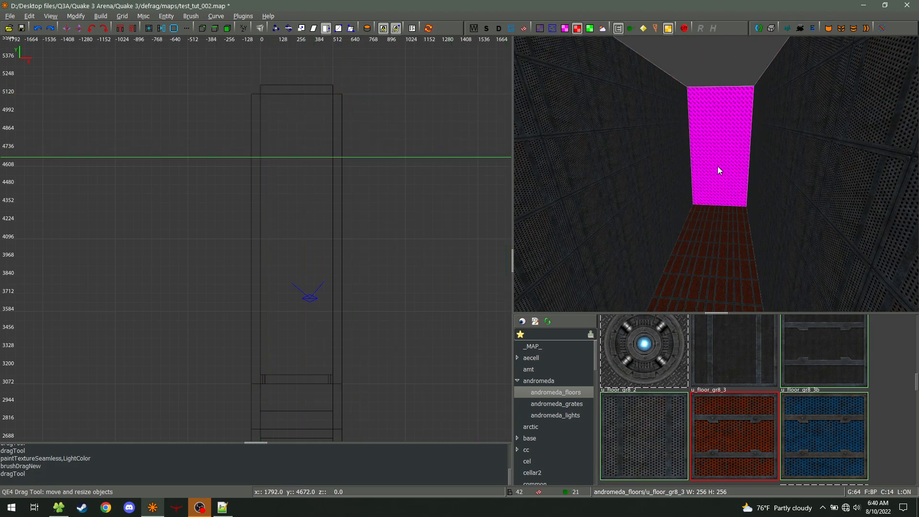
middle_click(683, 168)
middle_click(708, 156, "ctrl")
- Clone the end wall and reshape the copy into a ledge in front of it, 512 wide, 192 deep and 384 high
left_click(693, 168, "shift")
key("space")
mouse_move(307, 91)
left_mouse_down()
mouse_move(318, 104)
mouse_move(308, 104)
mouse_move(312, 138)
mouse_move(276, 213)
left_mouse_up()
key("ctrl+Tab")
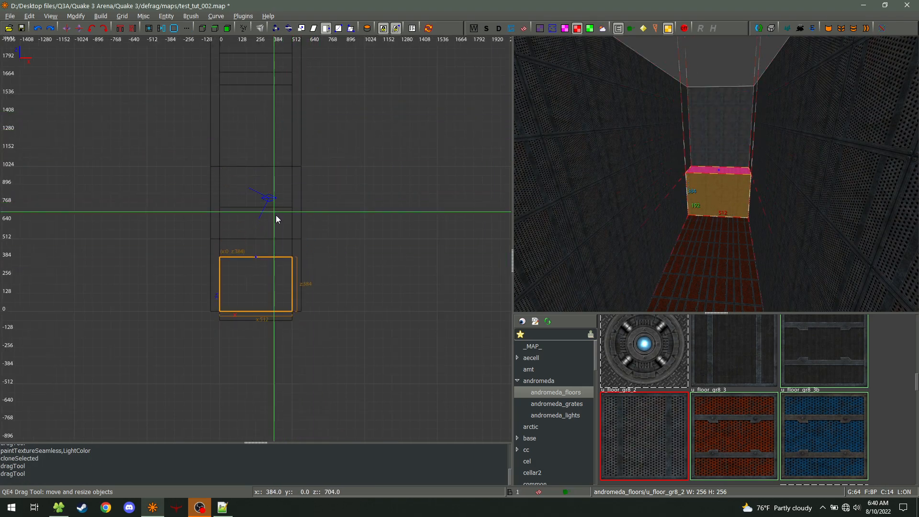
key("Escape")
- Paint the top face of the ledge with the u_floor3_pad_6b texture
right_click(558, 248)
right_click(715, 173)
middle_click(638, 137)
right_click(638, 137)
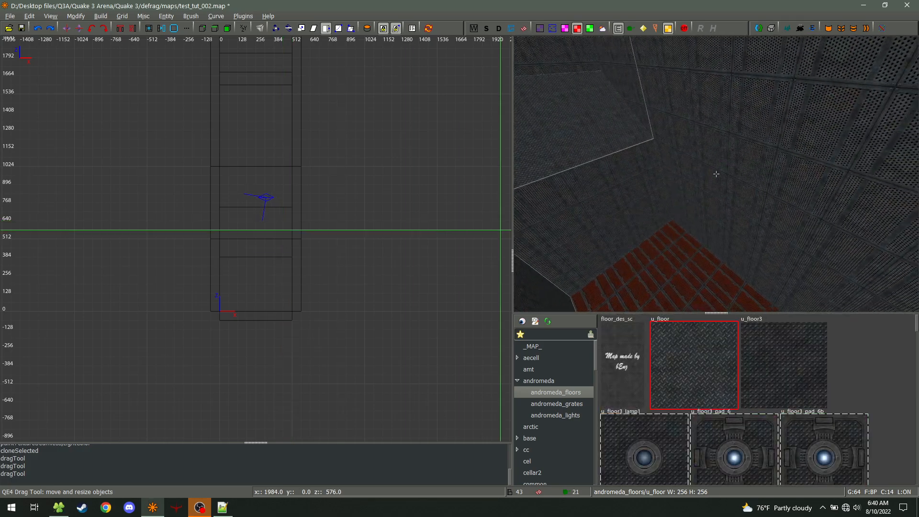
right_click(716, 174)
middle_click(808, 294)
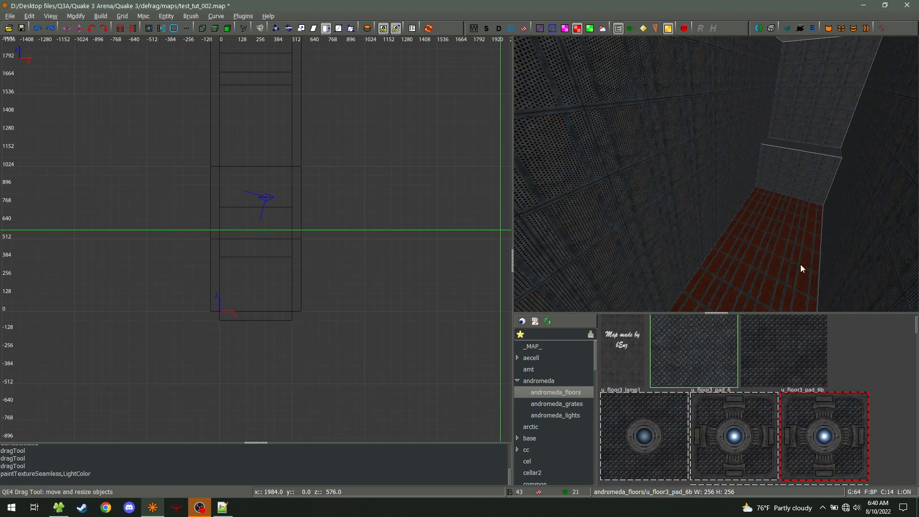
key("w")
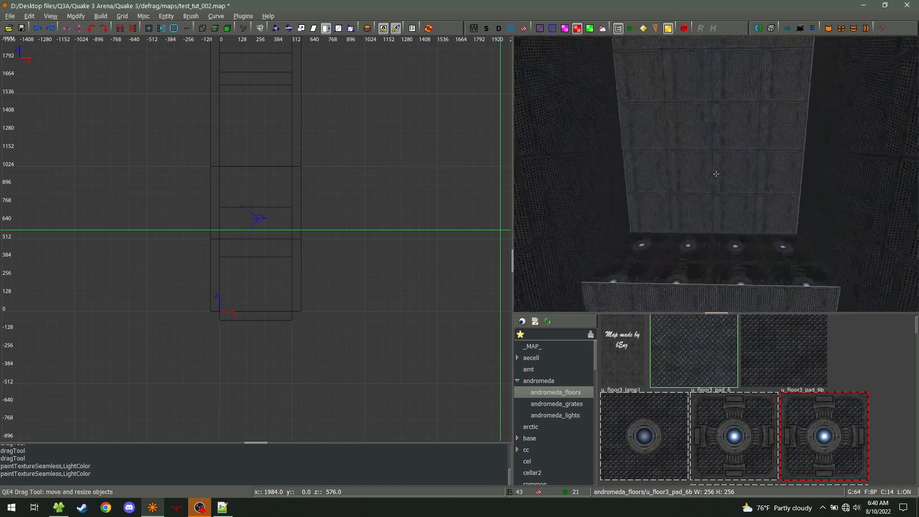
- Clone the corridor floor and place the copy on top of the side walls as a ceiling, starting at y 3072
key("w")
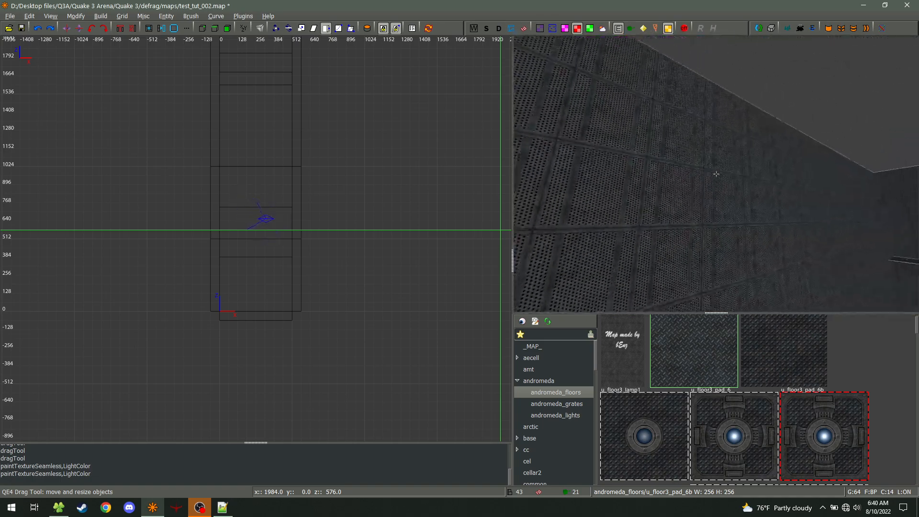
right_click(715, 174)
left_click(738, 216, "shift")
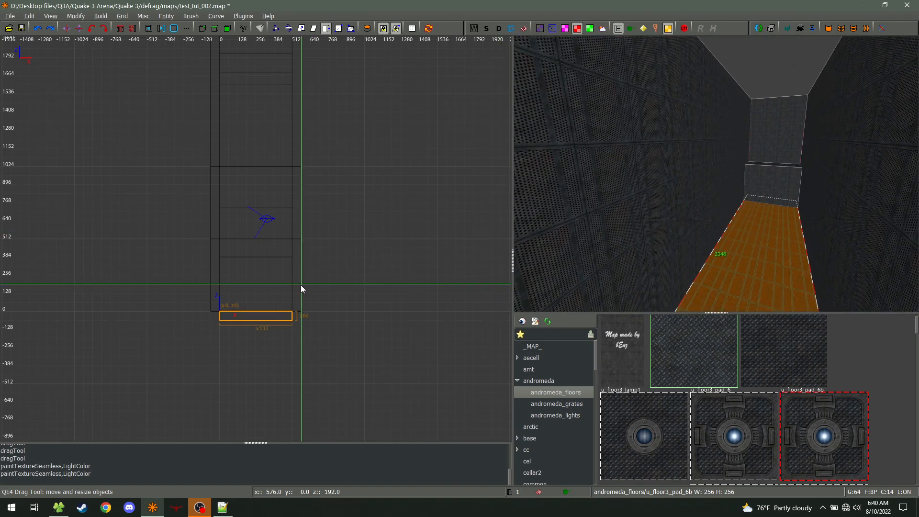
key("ctrl+Tab")
key("space")
mouse_move(173, 256)
left_mouse_down()
mouse_move(193, 187)
mouse_move(189, 86)
left_mouse_up()
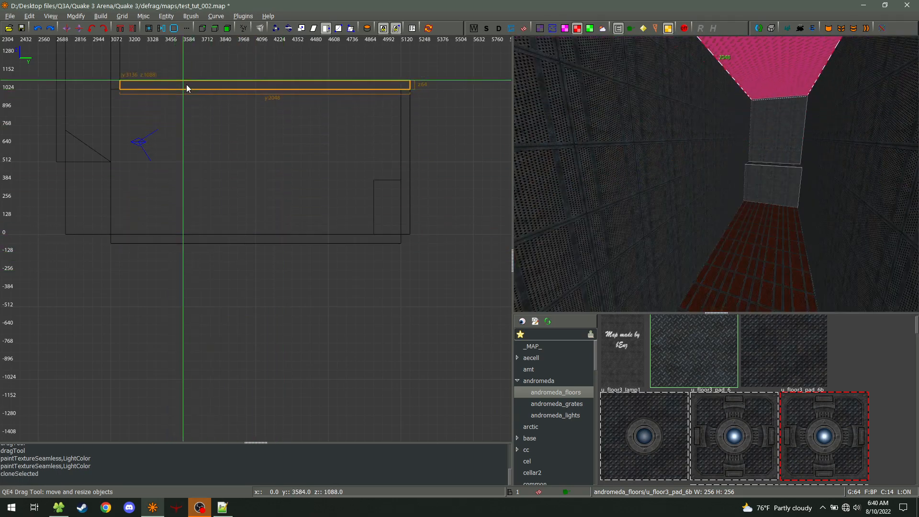
left_click_drag(428, 87, 427, 87)
key("Escape")
- Apply the u_floor3 texture to the whole corridor ceiling brush
right_click(736, 185)
right_click(716, 174)
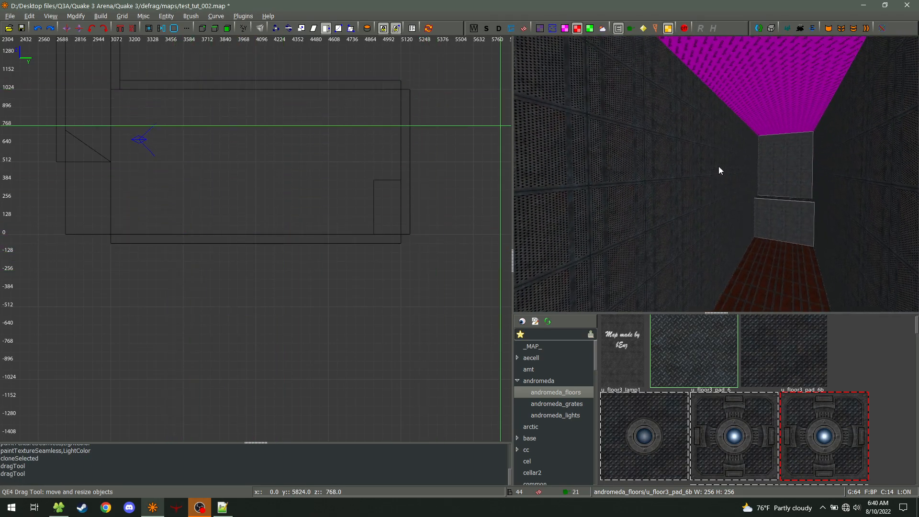
left_click(751, 107, "shift")
left_click(761, 351)
key("Escape")
right_click(788, 214)
key("a")
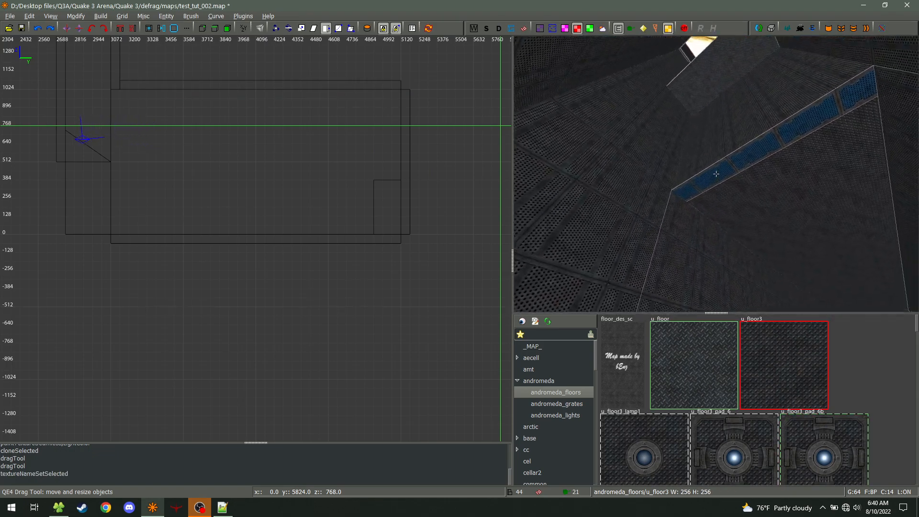
key("w")
right_click(716, 180)
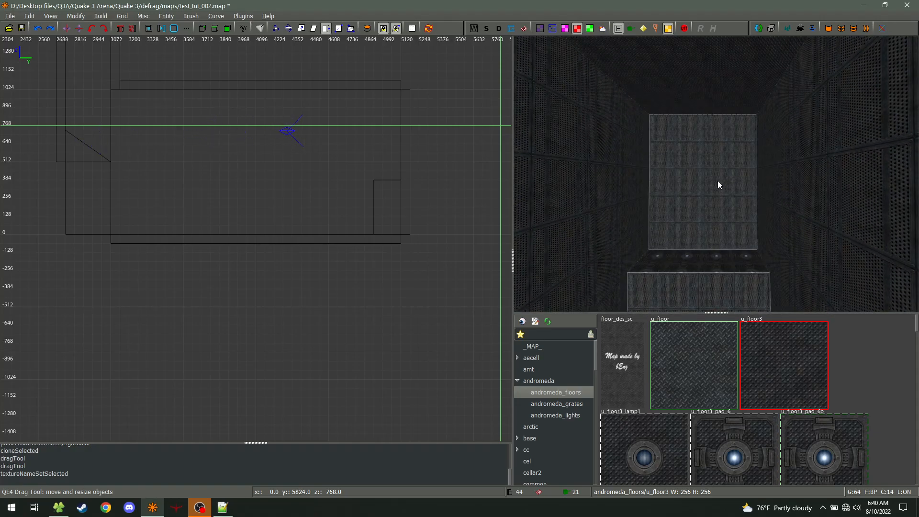
right_click(740, 268)
key("s")
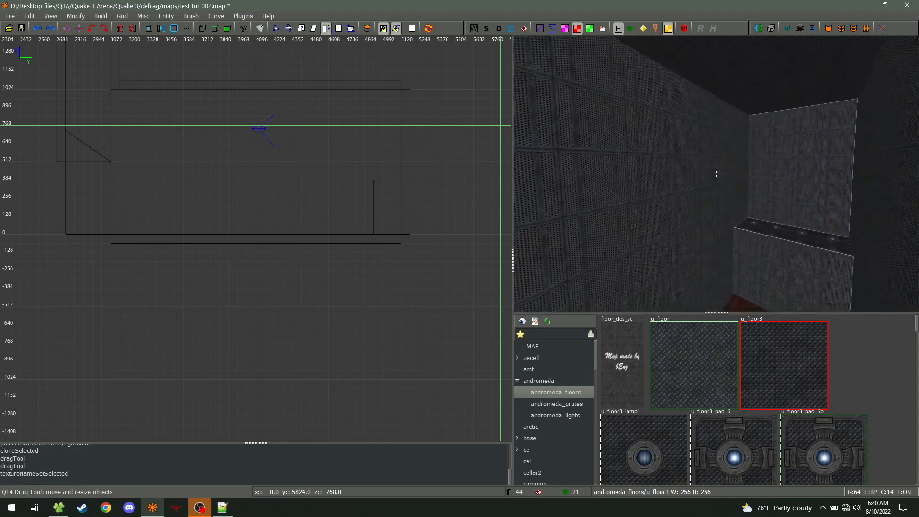
- Split the corridor's end wall into four vertical strips, each 128 units wide, using the Clipper tool
right_click(717, 174)
left_click(715, 174, "shift")
key("ctrl+Tab")
key("x")
left_click(238, 231)
key("shift+Return")
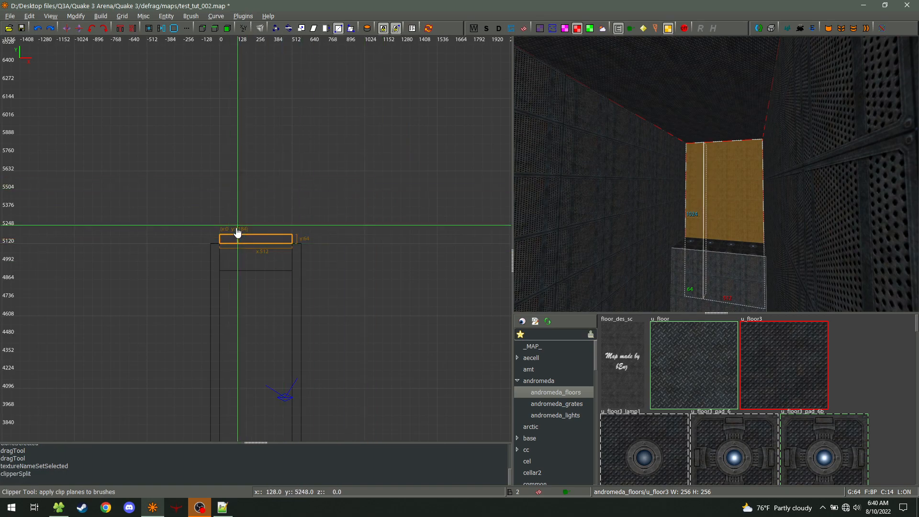
left_click(257, 252)
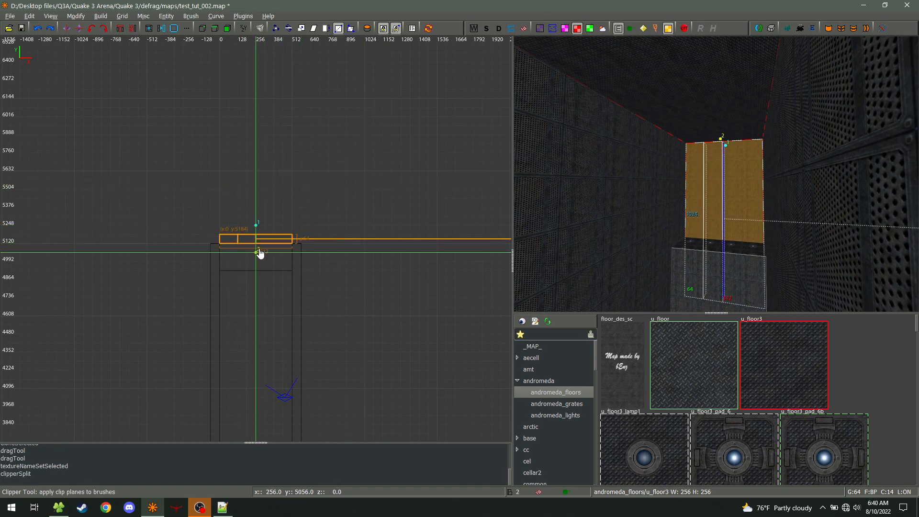
key("shift+Return")
left_click(274, 234)
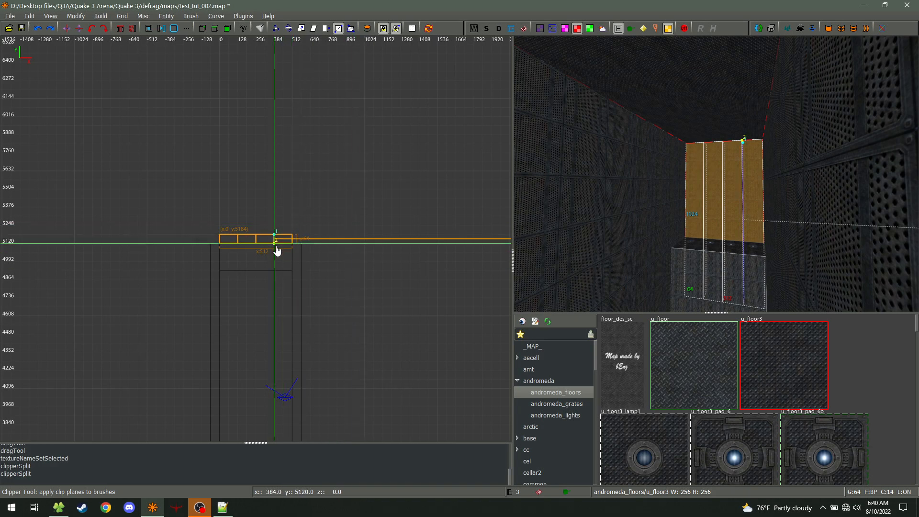
key("shift+Return")
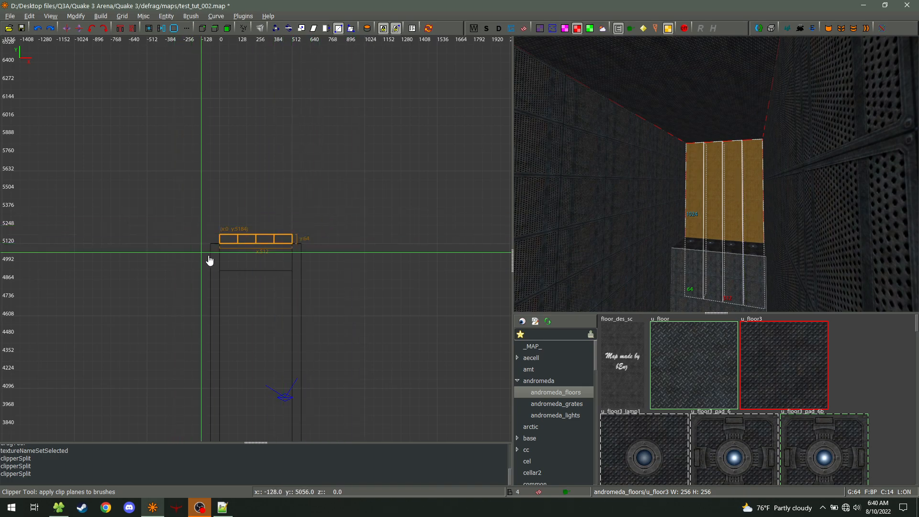
- Split the end wall strips horizontally at heights 896, 768, 640 and 512 to form a grid of tiles
key("ctrl+Tab")
left_click(248, 190)
key("shift+Return")
left_click(237, 206)
left_click(255, 206)
key("shift+Return")
left_click(229, 220)
left_click(247, 220)
key("shift+Return")
left_click(255, 239)
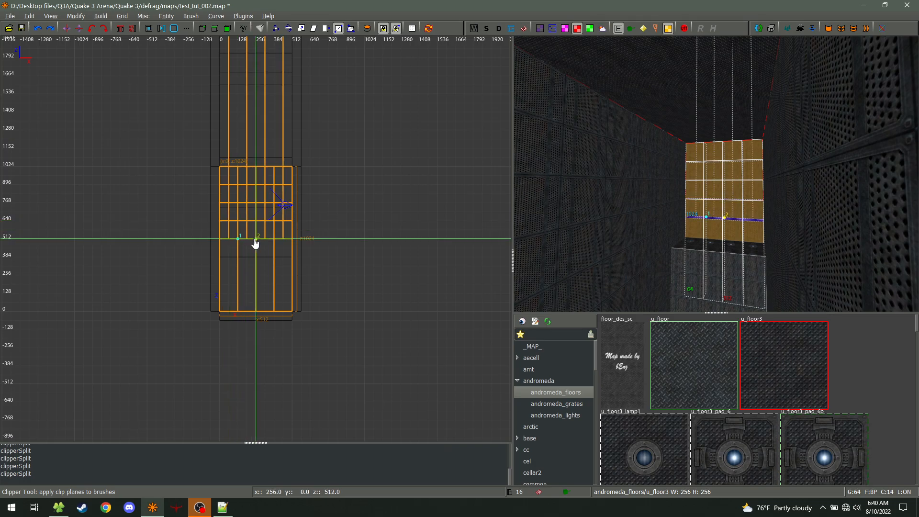
key("shift+Return")
key("Escape")
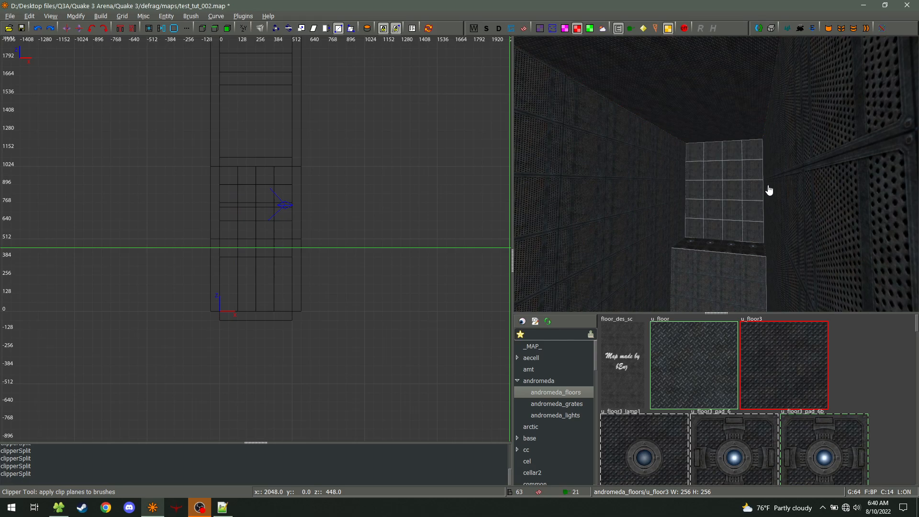
- Paint alternate end wall tiles with the SE074 sky texture in a checkerboard pattern
right_click(769, 191)
key("w")
key("a")
scroll(824, 369, "down", 5)
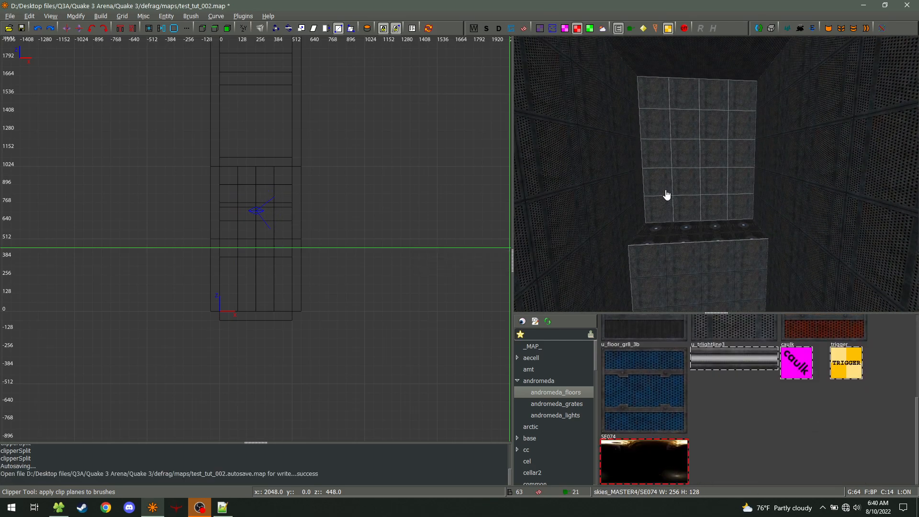
middle_click(687, 120, "ctrl+shift")
middle_click(716, 156, "ctrl+shift")
middle_click(693, 191, "ctrl+shift")
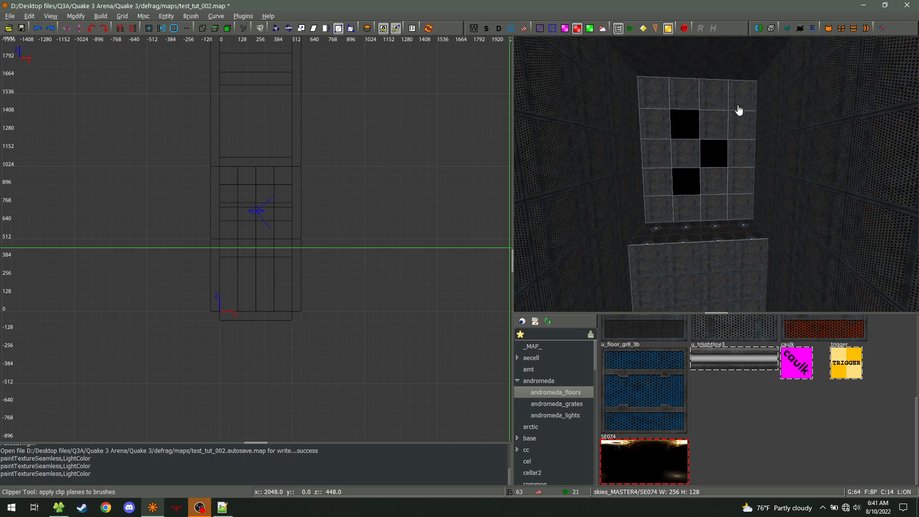
middle_click(707, 101, "ctrl+shift")
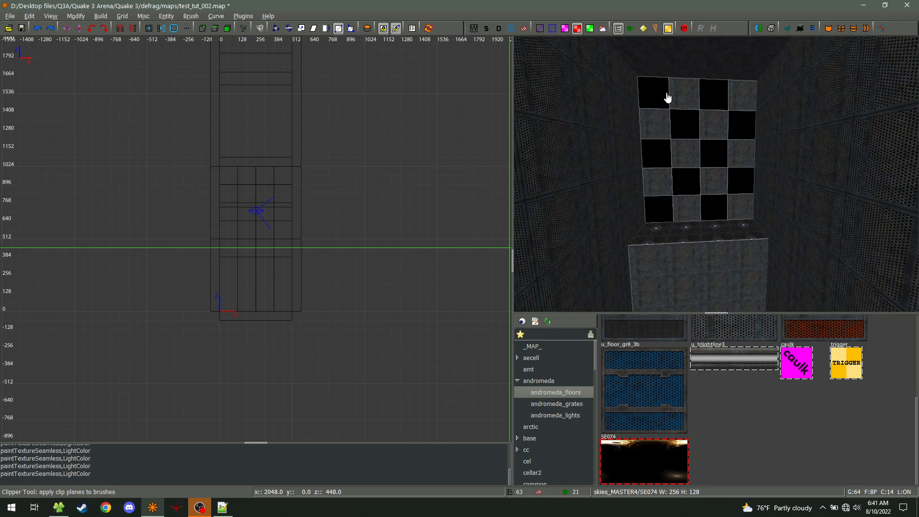
- Select all sky-textured tiles of the end wall and move them back 64 units so they are recessed
mouse_move(684, 126)
left_mouse_down("shift")
mouse_move(738, 131)
mouse_move(720, 158)
mouse_move(732, 191)
mouse_move(673, 200)
left_mouse_up("shift")
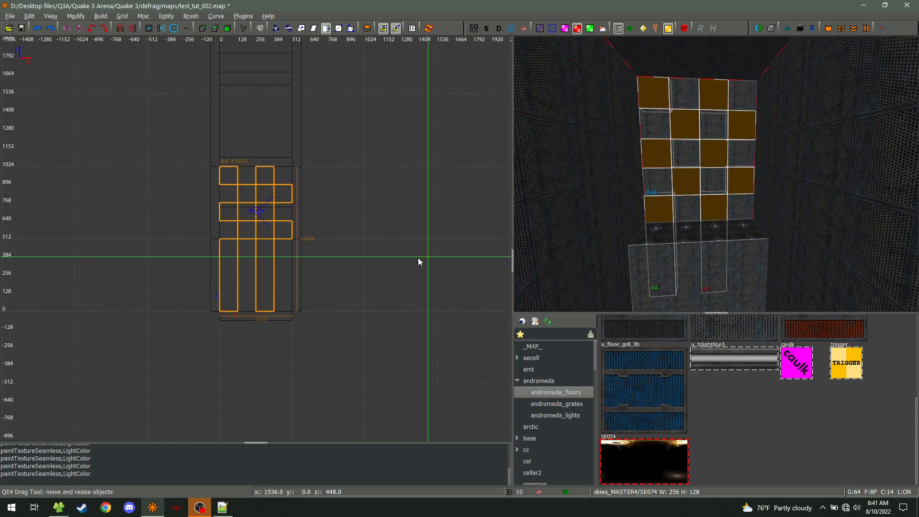
key("ctrl+Tab")
key("Escape")
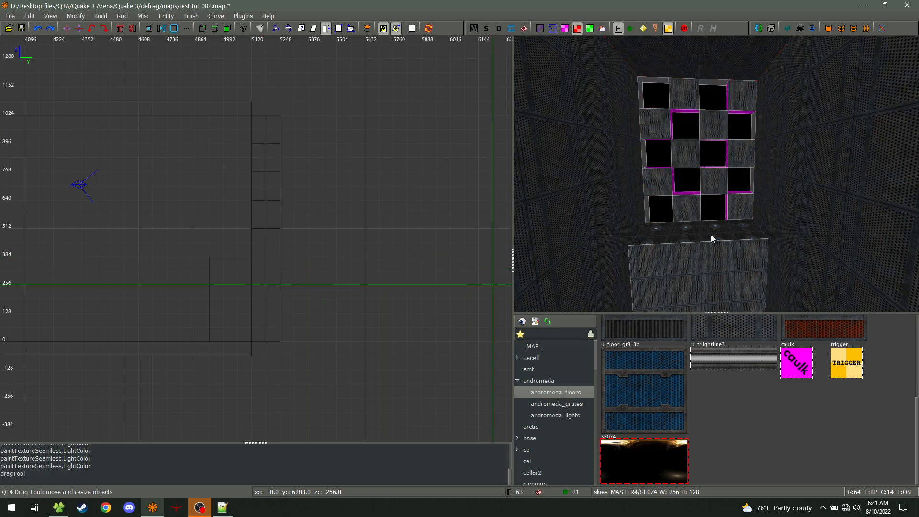
- Extend the corridor's side walls and ceiling by 64 units to cover the depth of the end wall's front tiles
right_click_drag(704, 236, 681, 238)
left_click(636, 203, "shift")
left_click(813, 210, "shift")
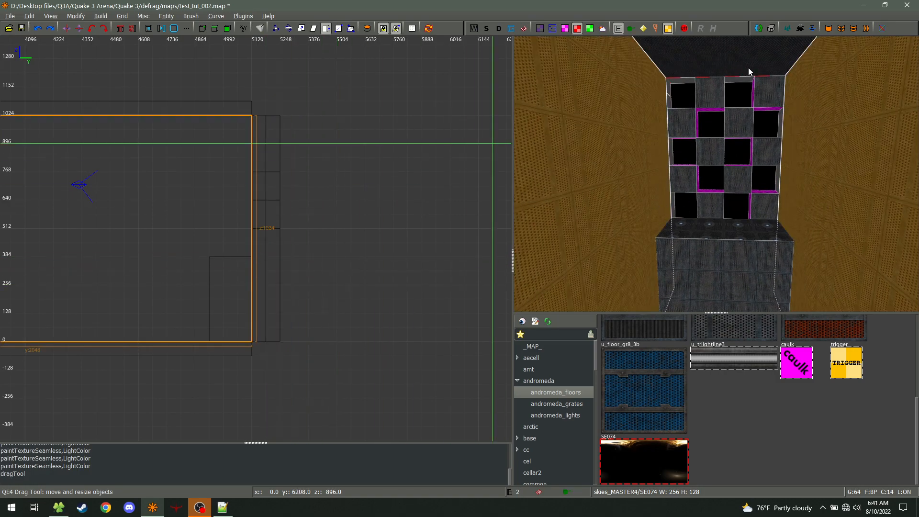
key("Escape")
- Extend the corridor floor by 64 units at its far end, up to the recessed tiles
right_click_drag(718, 119, 720, 190)
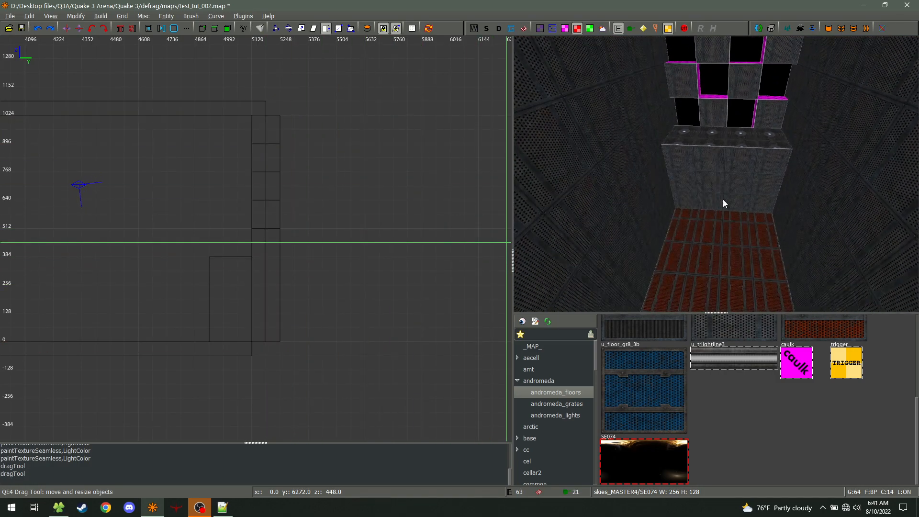
left_click(717, 240, "shift")
left_click_drag(383, 303, 394, 314)
key("Escape")
right_click_drag(684, 235, 716, 173)
key("w")
key("s")
key("w")
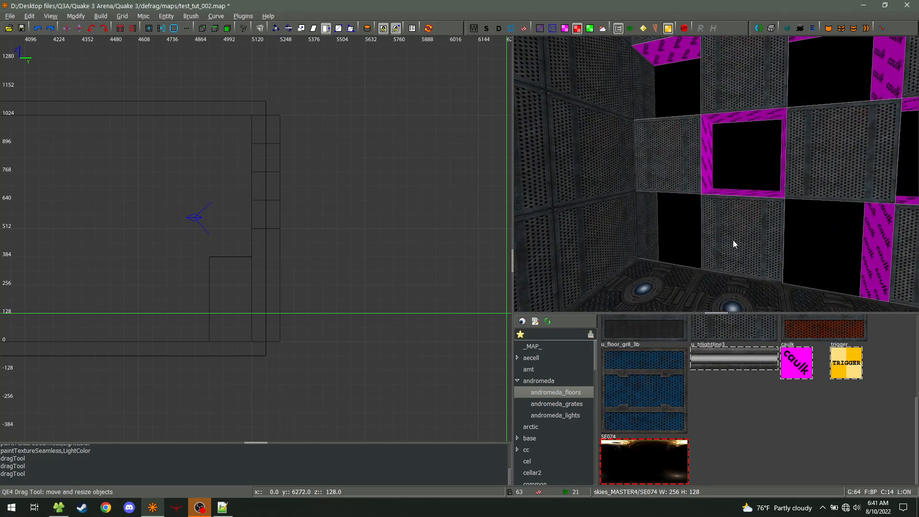
left_click(676, 168, "shift")
left_click(741, 231, "shift")
left_click(835, 120, "shift")
left_click(720, 85, "shift")
right_click_drag(717, 85, 716, 173)
key("Escape")
- Select all recessed sky tiles of the end wall except one and delete them
key("w")
key("w")
right_click(716, 174)
right_click_drag(713, 278, 716, 174)
key("s")
key("s")
left_click(716, 174, "shift")
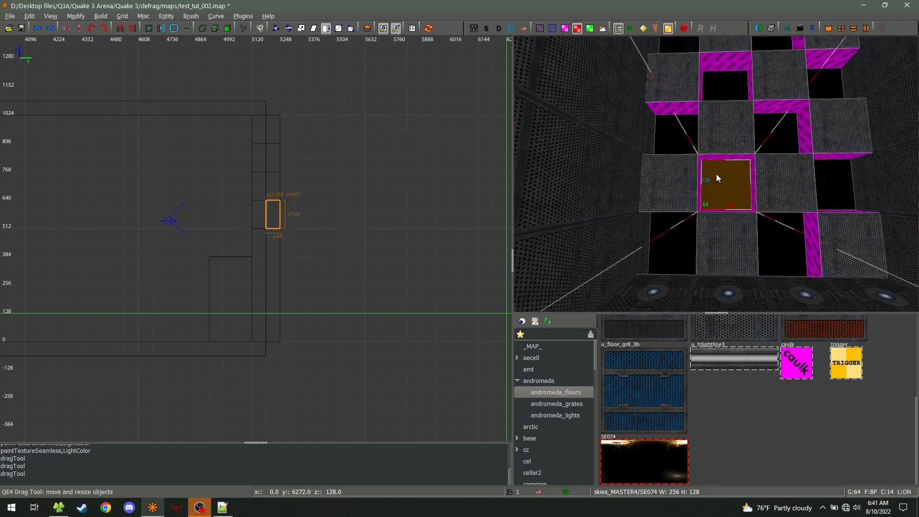
key("Escape")
left_click(694, 242, "shift")
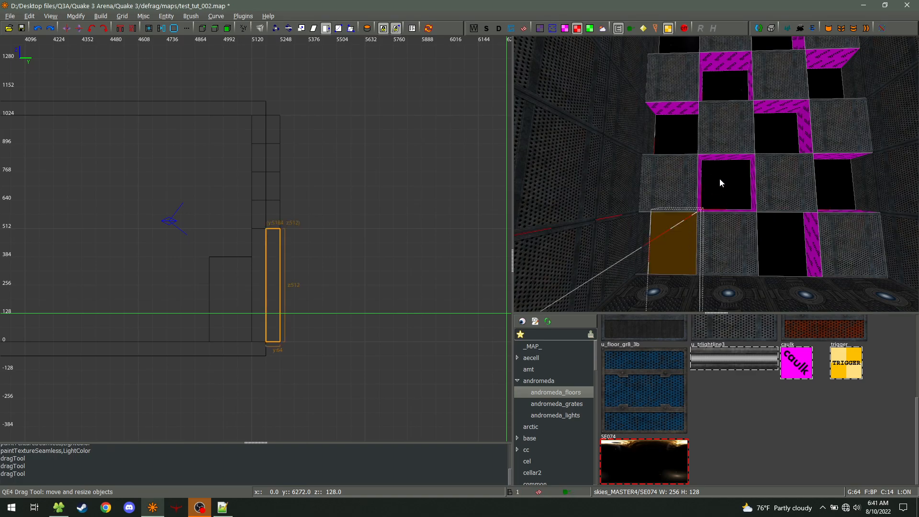
left_click(723, 184, "shift")
left_click(659, 134, "shift")
left_click(776, 134, "shift")
left_click(678, 45, "shift")
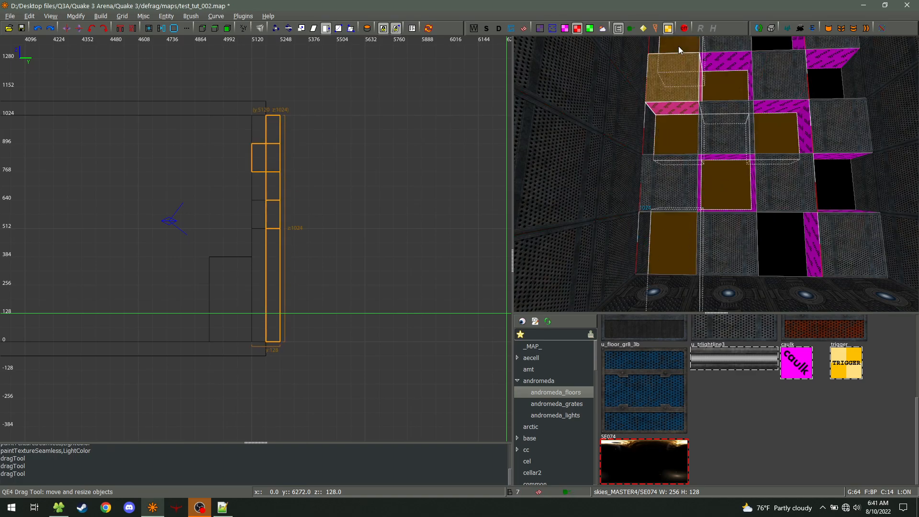
right_click_drag(736, 104, 722, 165)
left_click(794, 148, "shift")
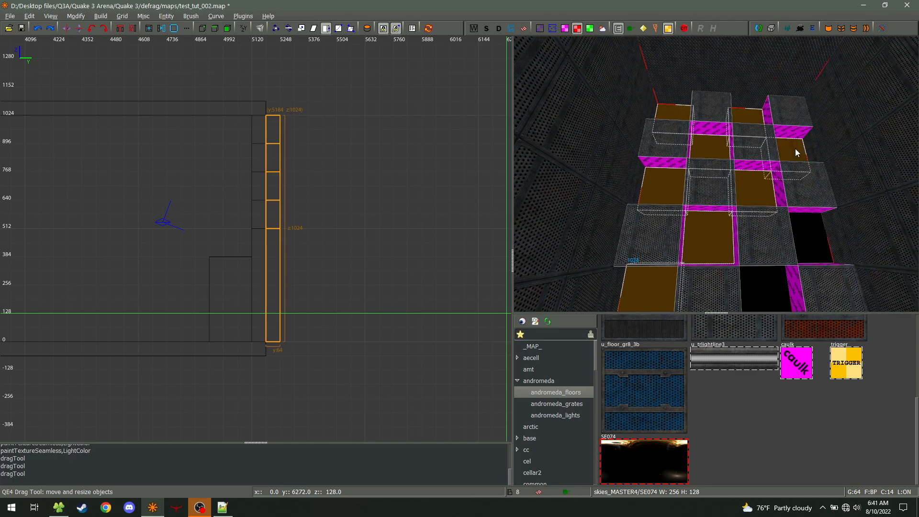
left_click(787, 268, "shift")
key("Delete")
- Stretch the remaining sky tile to 512 units wide and 1024 units high so it backs the whole end wall
left_click(816, 246)
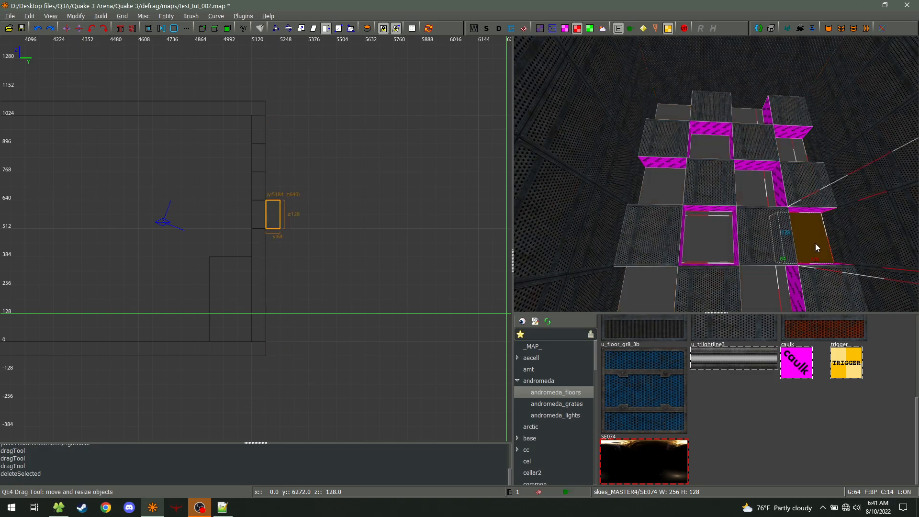
left_click_drag(279, 263, 274, 369)
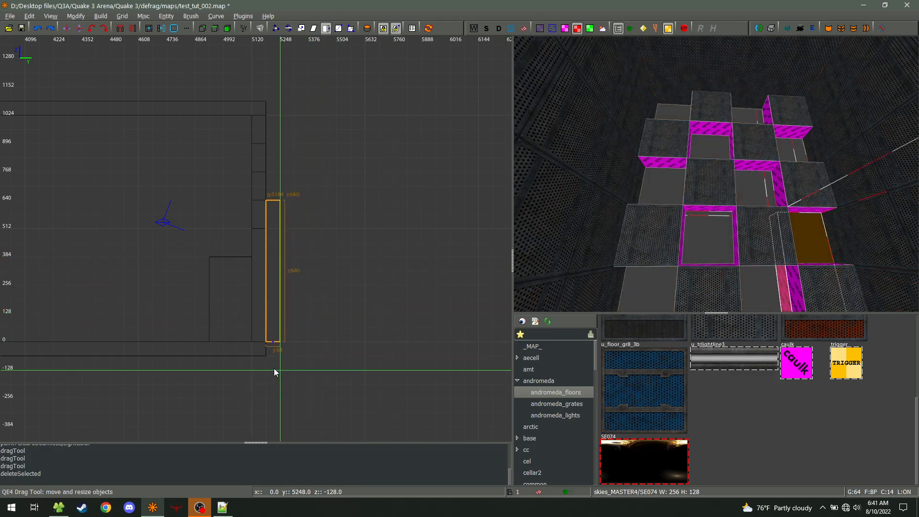
left_click_drag(287, 149, 275, 91)
key("ctrl+Tab")
left_click_drag(202, 235, 126, 230)
key("Escape")
- Sample the u_floor_gr8_2 texture from a front tile and paint it onto the exposed caulk undersides and sides of neighbouring tiles
right_click(716, 174)
key("s")
key("w")
right_click(716, 173)
middle_click(684, 152)
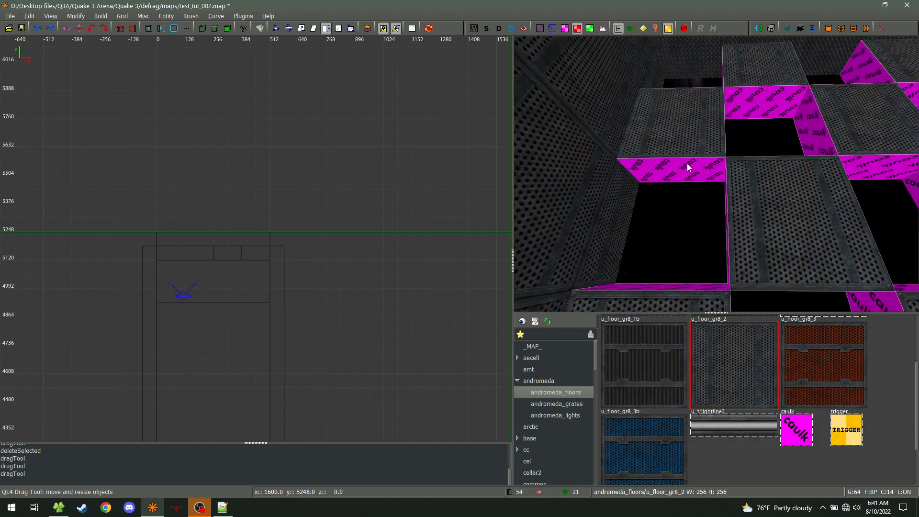
scroll(685, 162, "down", 3)
right_click(772, 141)
key("w")
key("d")
right_click(715, 174)
scroll(853, 200, "up", 3)
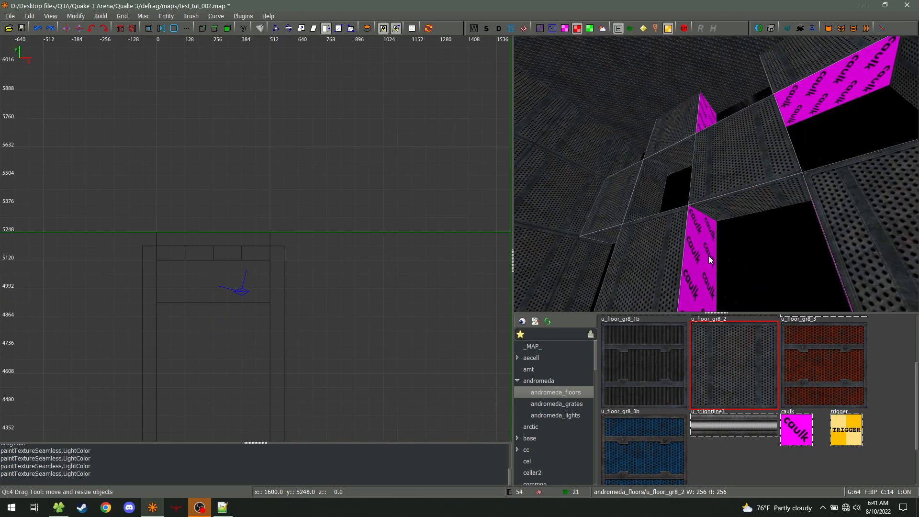
middle_click(802, 123, "ctrl+shift")
- Paint u_floor_gr8_2 onto the exposed caulk faces inside the upper and middle checkerboard openings, including the tile tops
right_click(713, 114)
key("a")
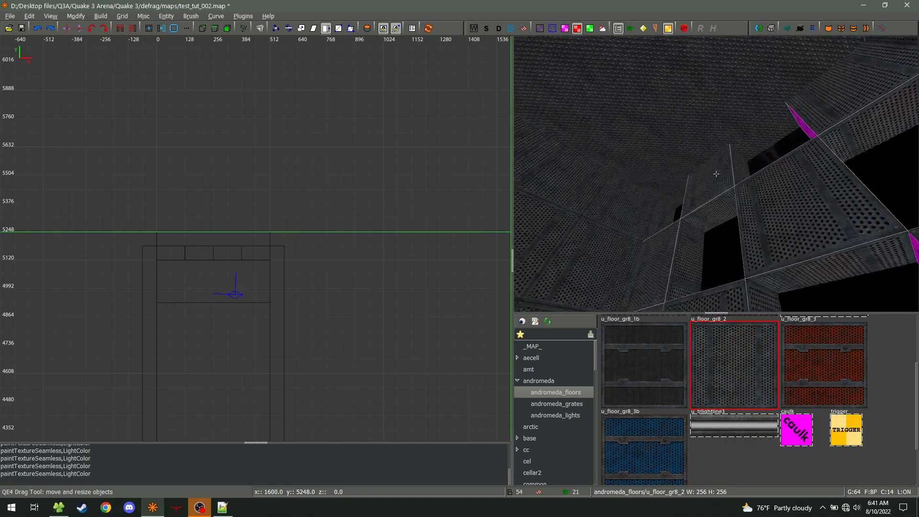
right_click(716, 174)
middle_click(860, 261, "ctrl+shift")
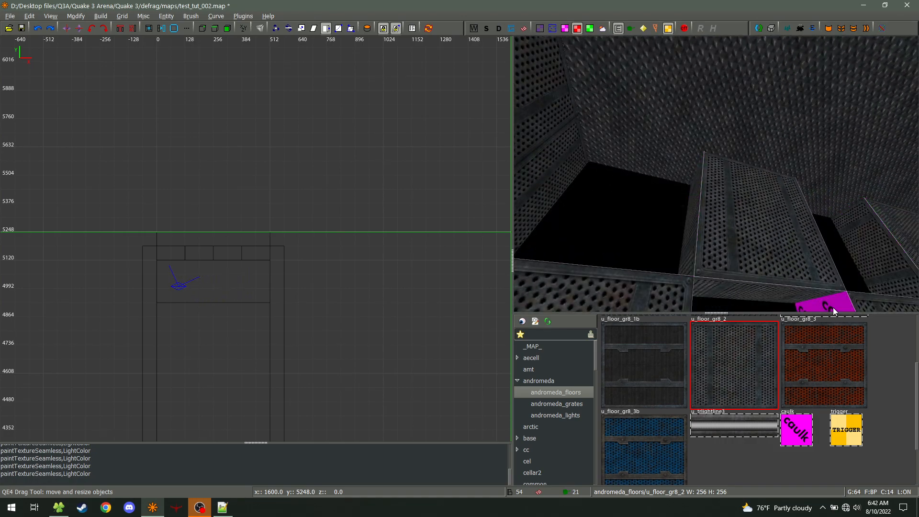
middle_click(833, 306, "ctrl+shift")
right_click(833, 305)
key("s")
key("w")
key("a")
key("s")
right_click(716, 174)
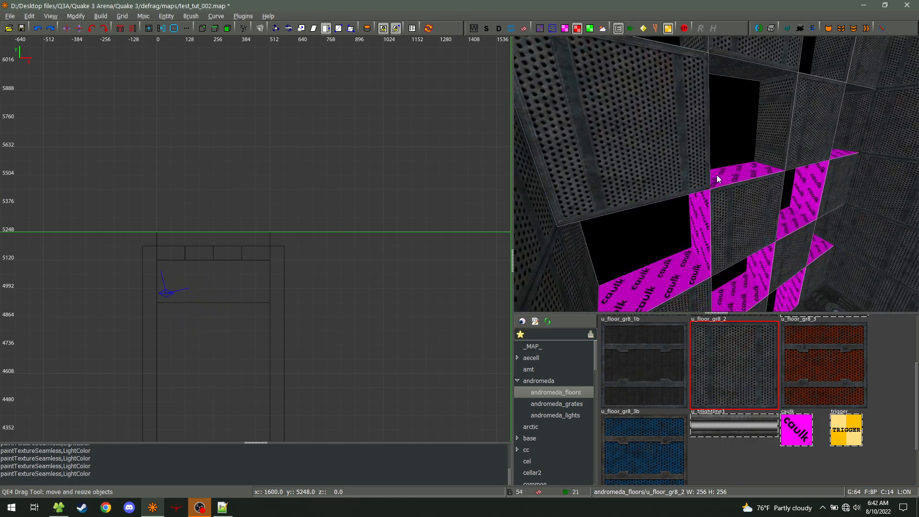
middle_click(693, 280, "ctrl+shift")
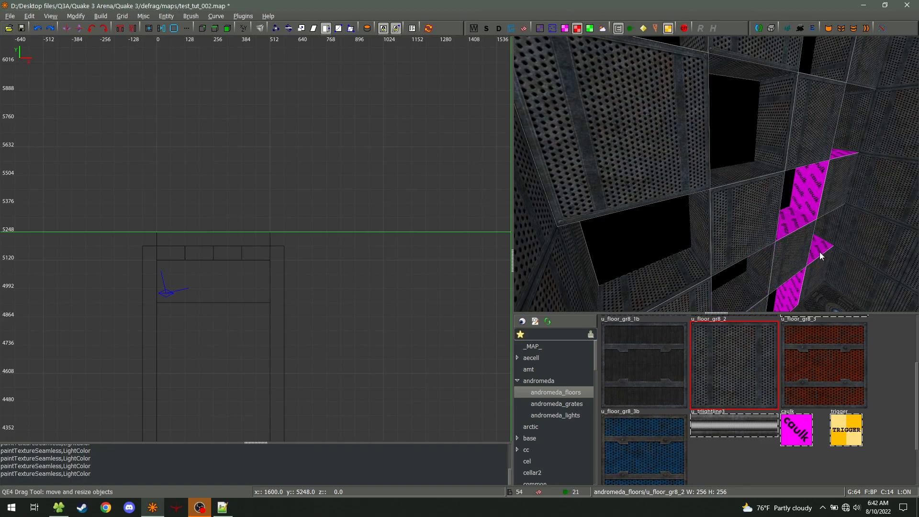
- Paint u_floor_gr8_2 onto the caulk side faces inside the lower checkerboard openings near the ledge
key("d")
key("w")
key("a")
right_click(717, 173)
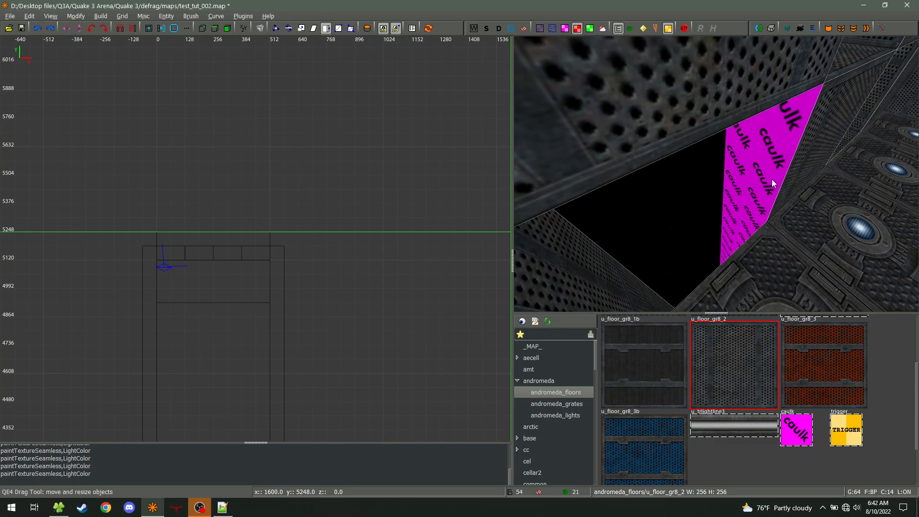
left_click(743, 245, "shift")
right_click_drag(257, 254, 299, 212)
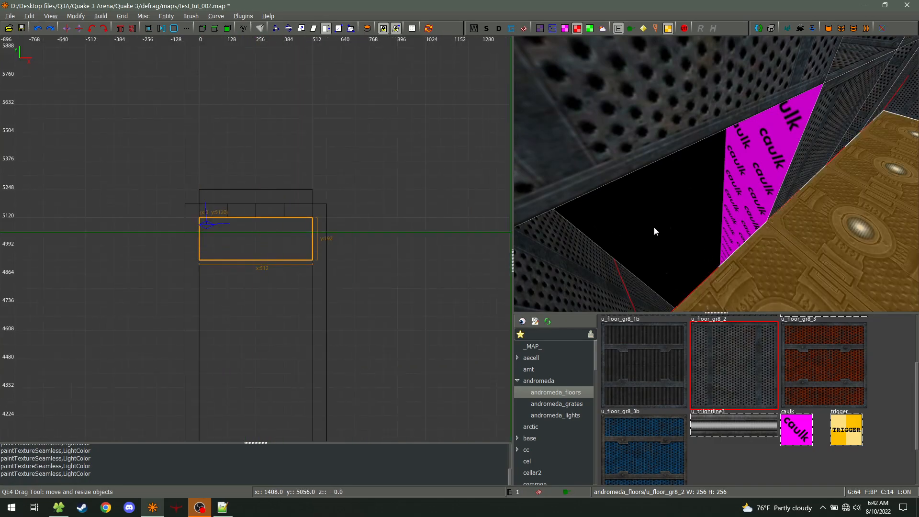
key("Escape")
middle_click(748, 202, "ctrl+shift")
right_click(750, 203)
key("d")
right_click(719, 140)
middle_click(840, 268, "ctrl+shift")
- Paint u_floor_gr8_2 onto the last caulk faces of the front tiles, including the undersides above the lowest openings
right_click(839, 269)
key("s")
key("d")
right_click(716, 174)
middle_click_drag(716, 174, 733, 120, "ctrl+shift")
right_click(734, 121)
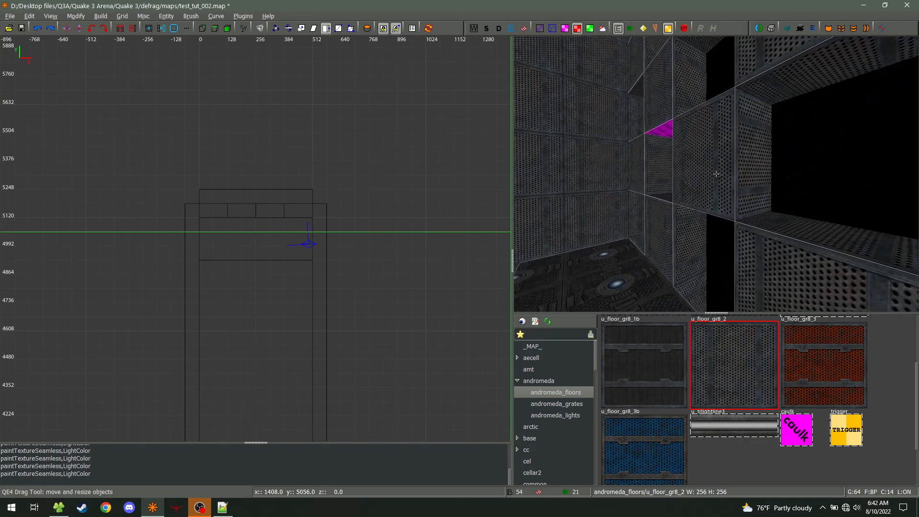
key("w")
right_click(716, 174)
middle_click(721, 142, "ctrl+shift")
right_click(721, 142)
key("s")
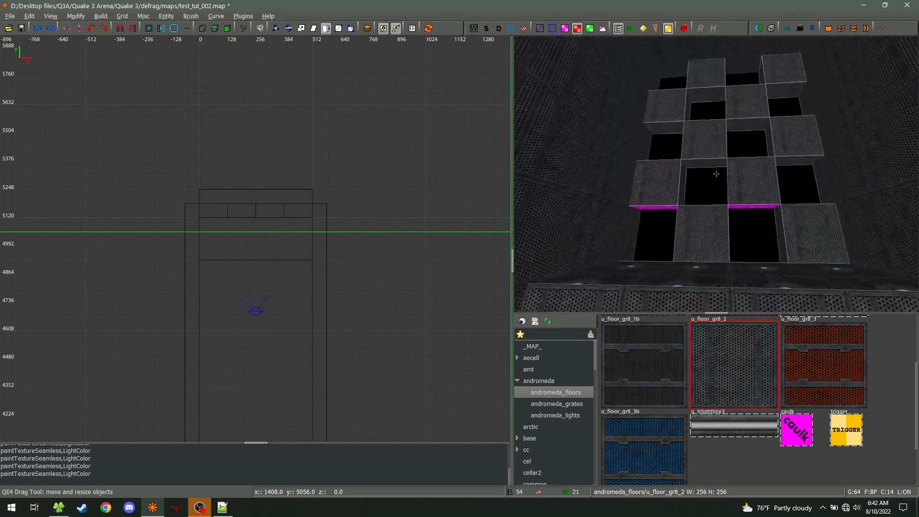
key("w")
right_click(715, 173)
middle_click(661, 127, "ctrl+shift")
- Select six front tiles of the checkerboard wall, make them detail brushes, and hide all detail brushes
right_click(880, 158)
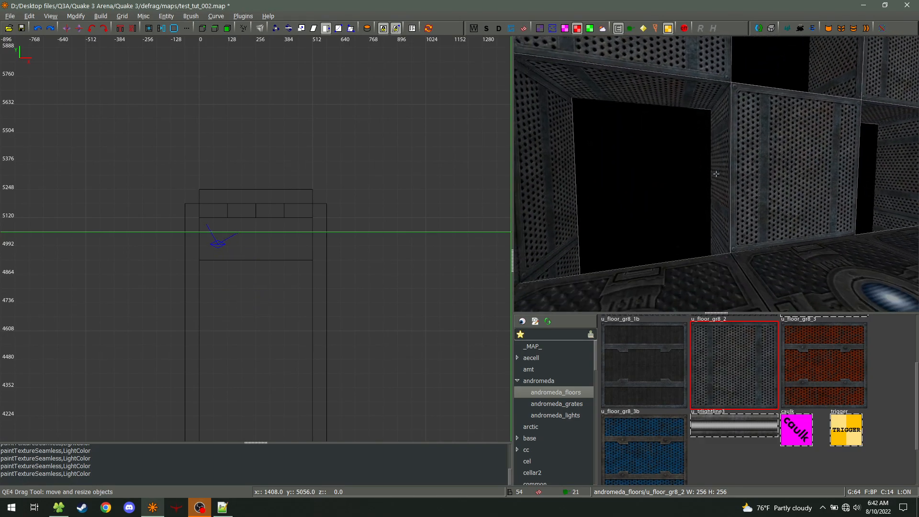
key("s")
right_click(715, 173)
left_click(712, 171, "shift")
left_click(666, 128, "shift")
left_click(750, 127, "shift")
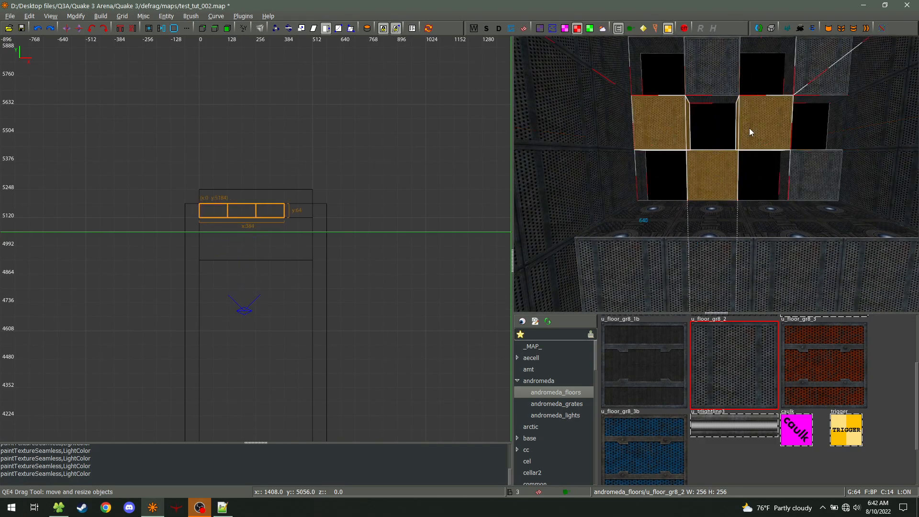
left_click(808, 167, "shift")
left_click(803, 65, "shift")
left_click(713, 71, "shift")
right_click(291, 226)
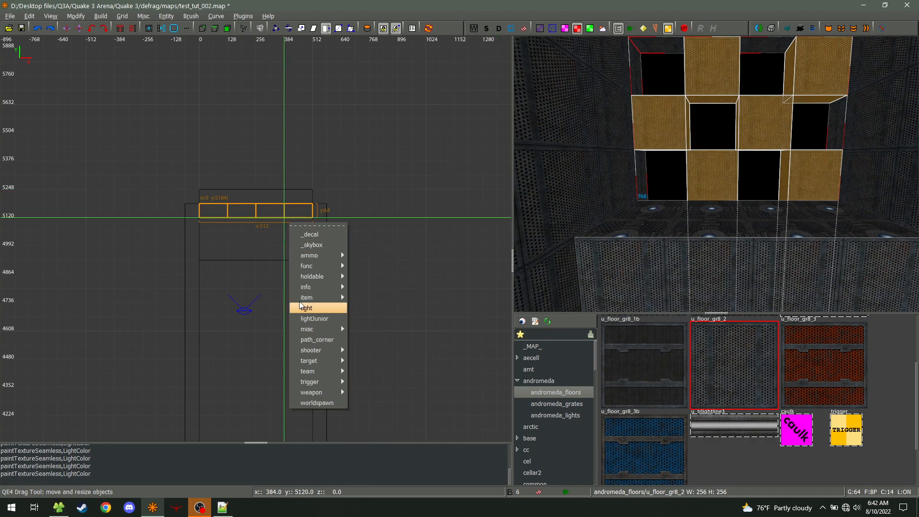
left_click(314, 13)
key("ctrl+m")
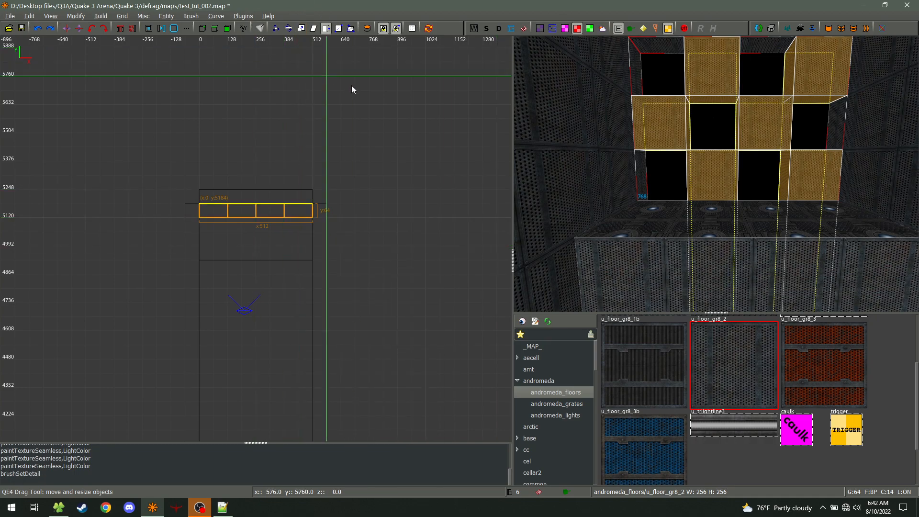
key("ctrl+d")
- Select the front tiles still showing in the checkerboard wall and make them detail brushes too
right_click(715, 173)
key("Up")
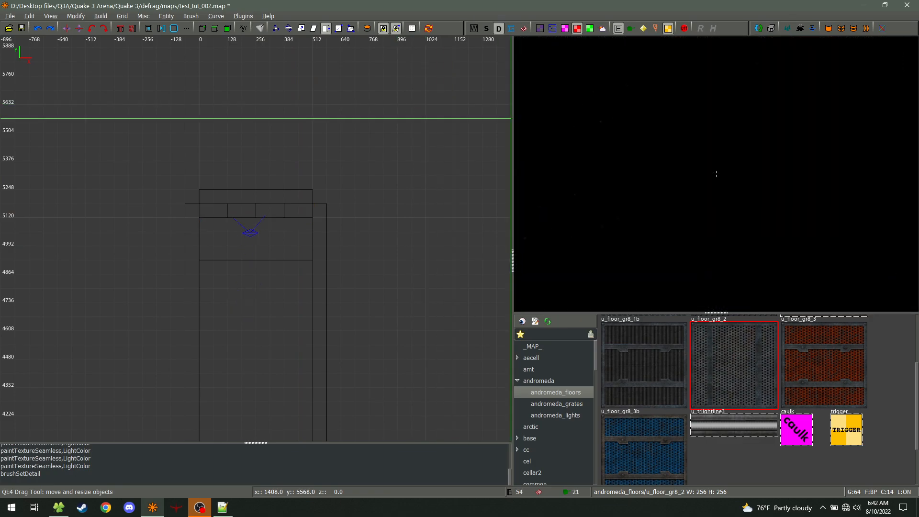
left_click(716, 174, "shift")
right_click(716, 173)
key("ctrl+alt+e")
right_click_drag(833, 87, 780, 153)
key("ctrl+m")
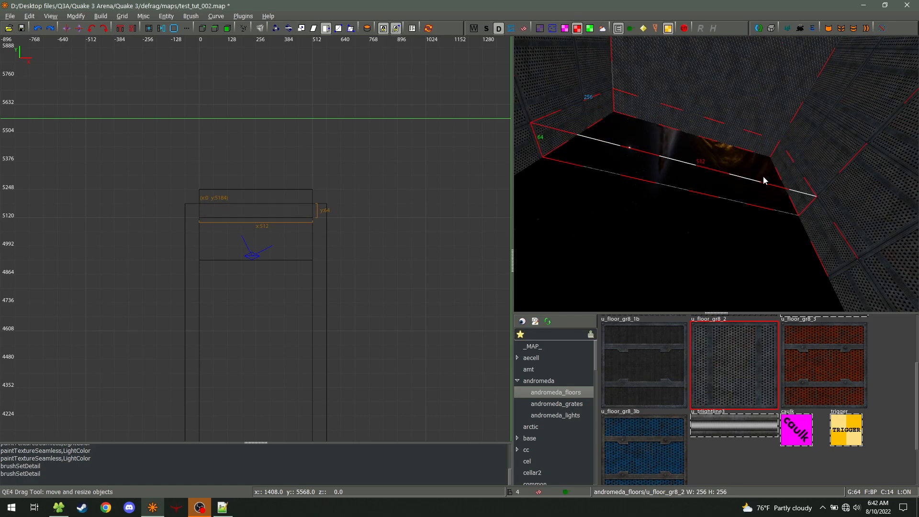
- Try to extend the ledge's far edge to the sky wall, and undo the resize
right_click(747, 227)
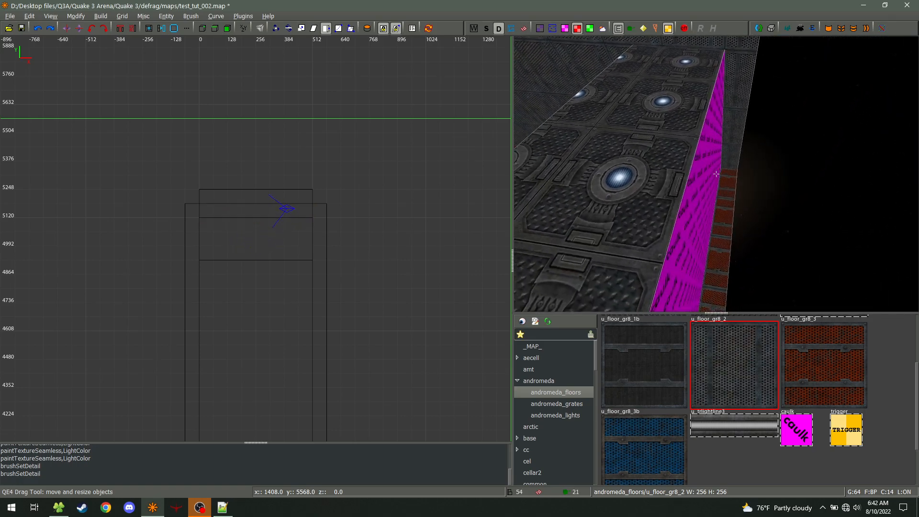
left_click(716, 174, "shift")
right_click(716, 174)
left_click_drag(259, 187, 266, 187)
key("Escape")
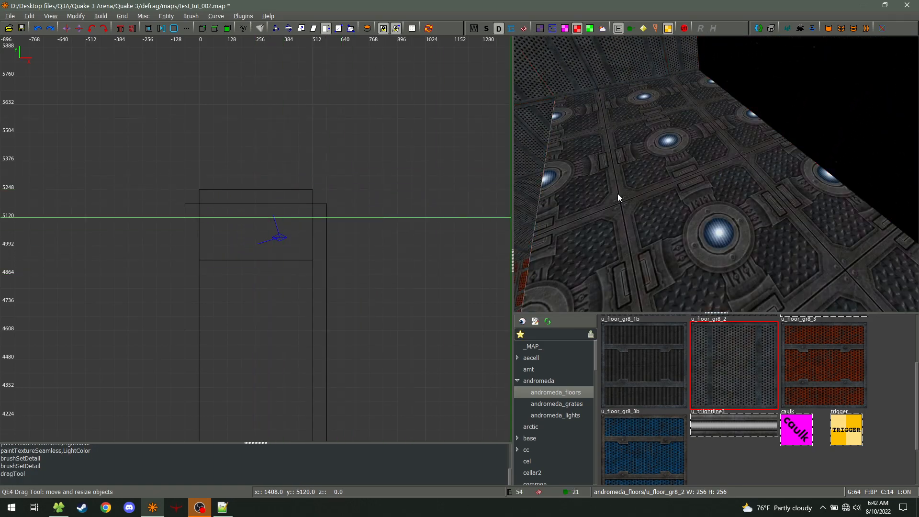
right_click(611, 198)
key("d")
key("a")
key("ctrl+z")
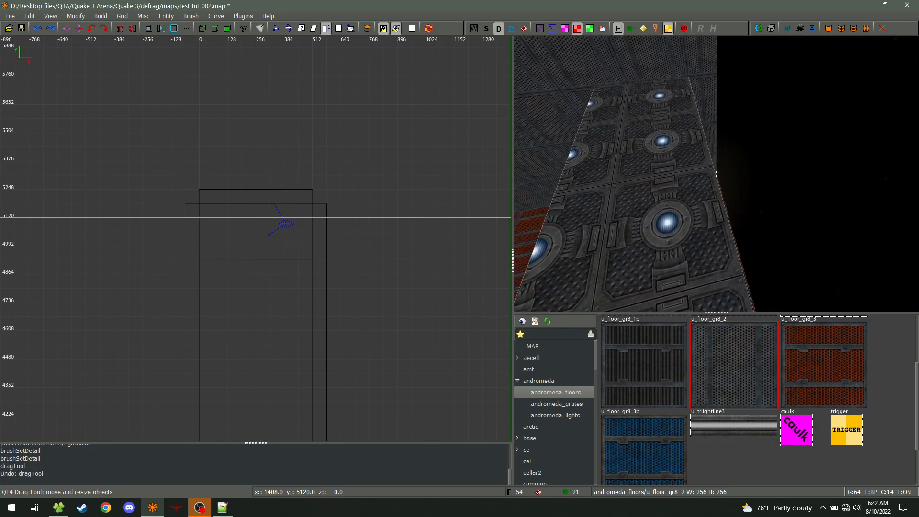
- Show the hidden detail brushes again and view the checkerboard tiles above the ledge
key("ctrl+d")
key("d")
key("s")
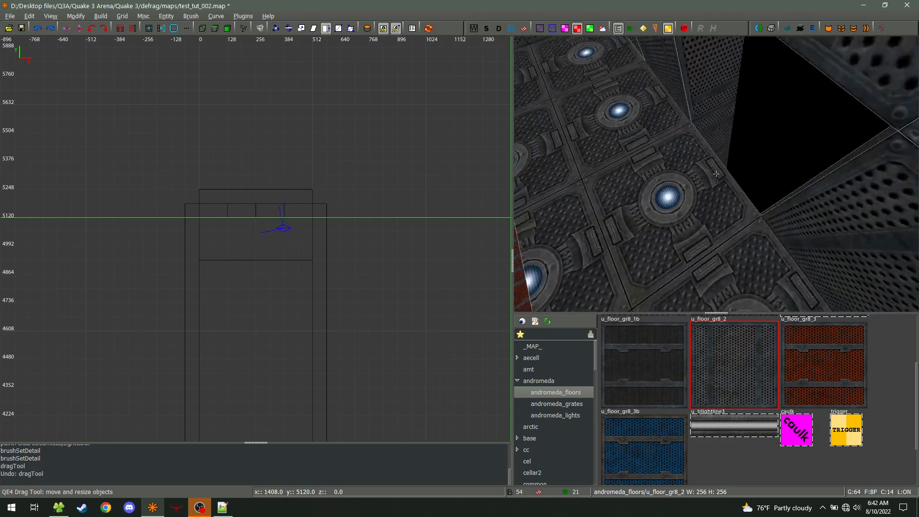
right_click(715, 173)
left_click(787, 188, "shift")
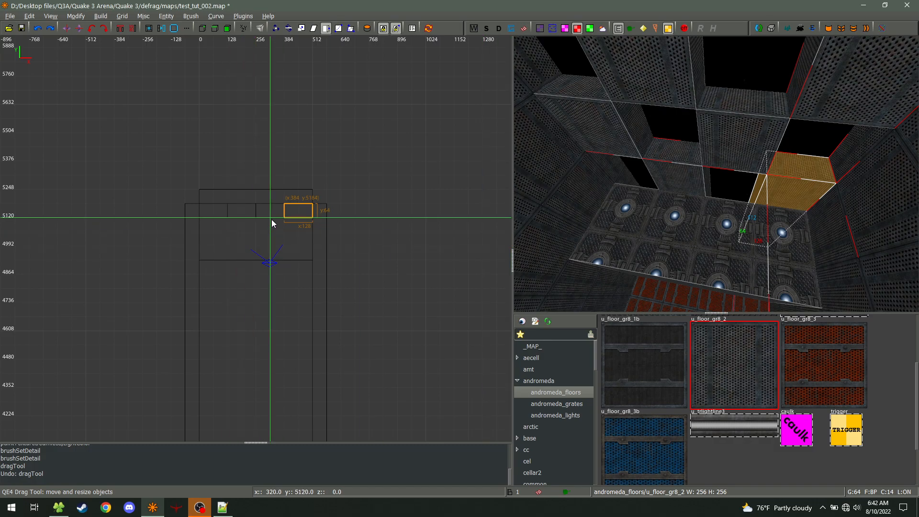
key("Escape")
- Clone the sky brush and move the copy 64 units forward so it is flush with the front tiles
left_click(681, 133, "shift")
key("space")
left_click_drag(287, 199, 291, 211)
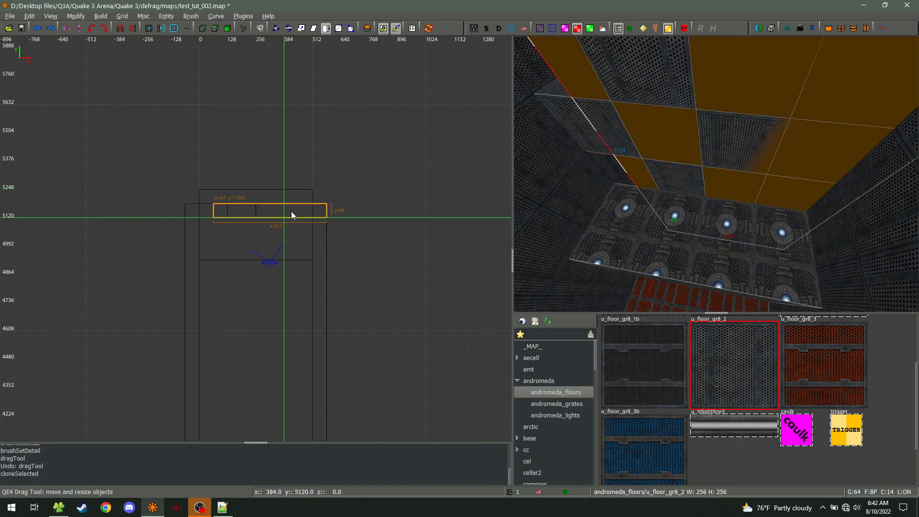
- Apply the common/clip texture to the cloned brush and turn on the display of clip brushes
left_click(793, 438)
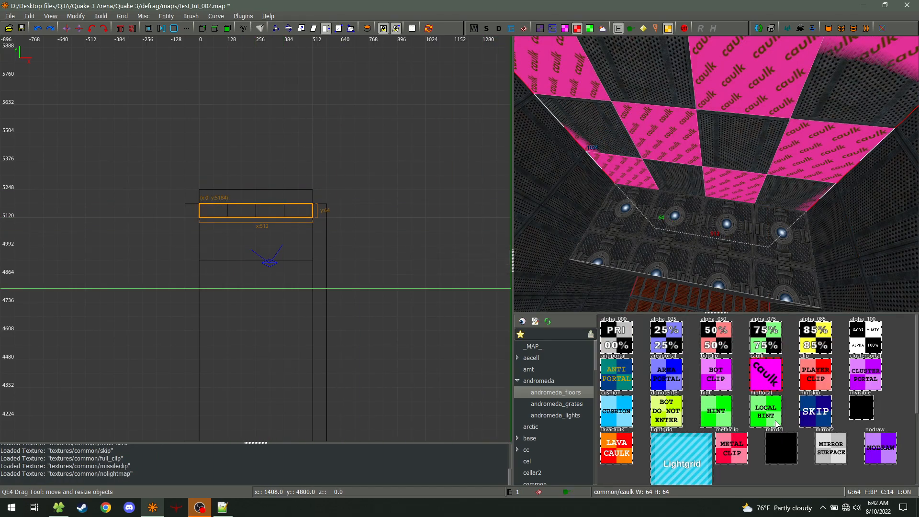
left_click(815, 373)
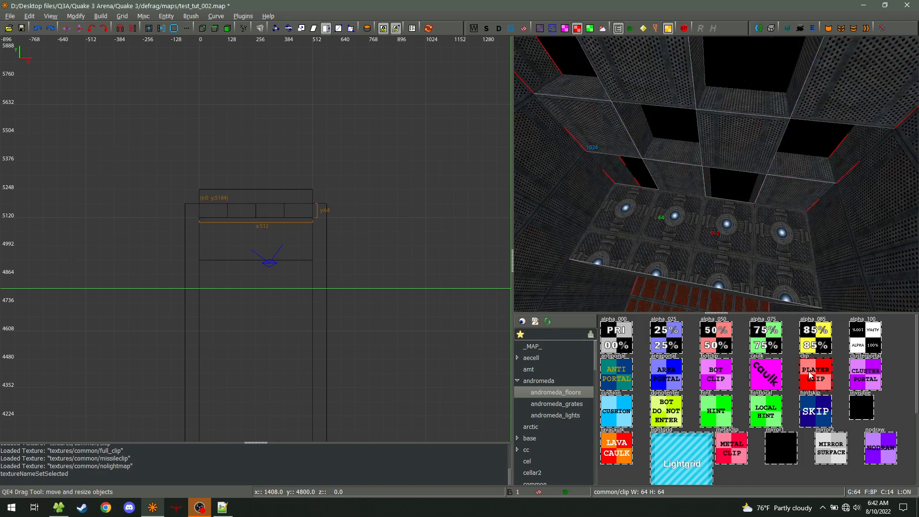
key("Escape")
left_click(578, 29)
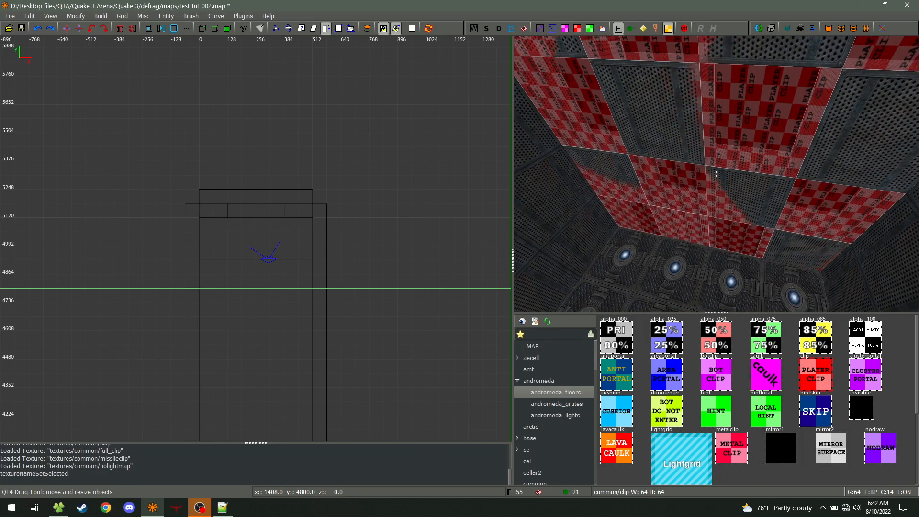
- Examine how the player clip brush fills the checkerboard openings flush with the front tiles
right_click(622, 95)
key("s")
key("a")
key("w")
key("w")
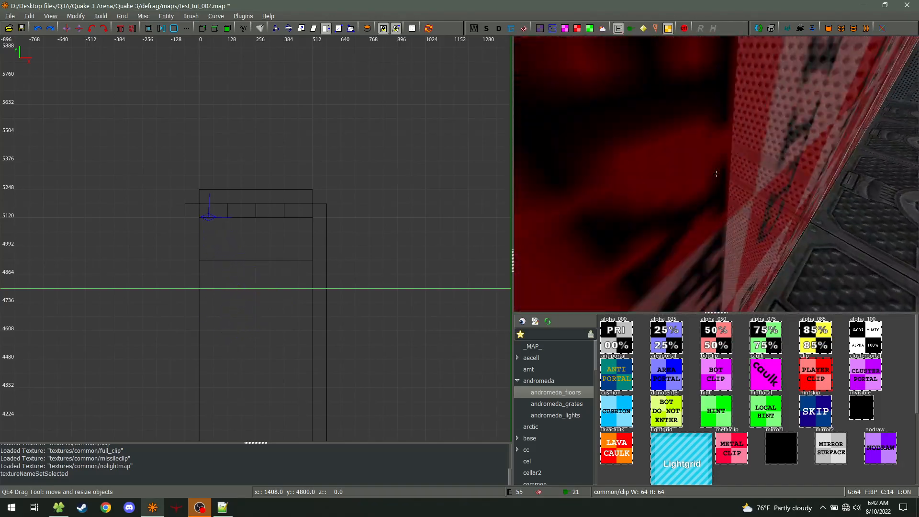
key("s")
key("w")
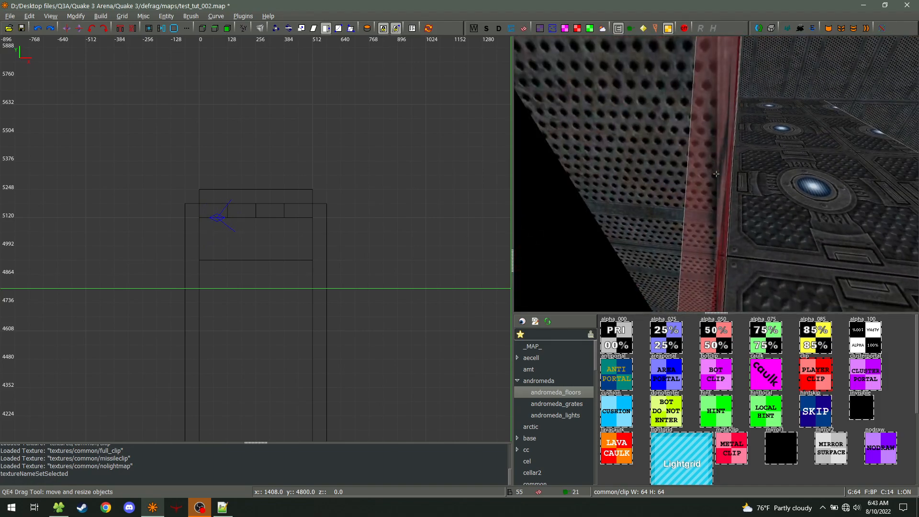
key("s")
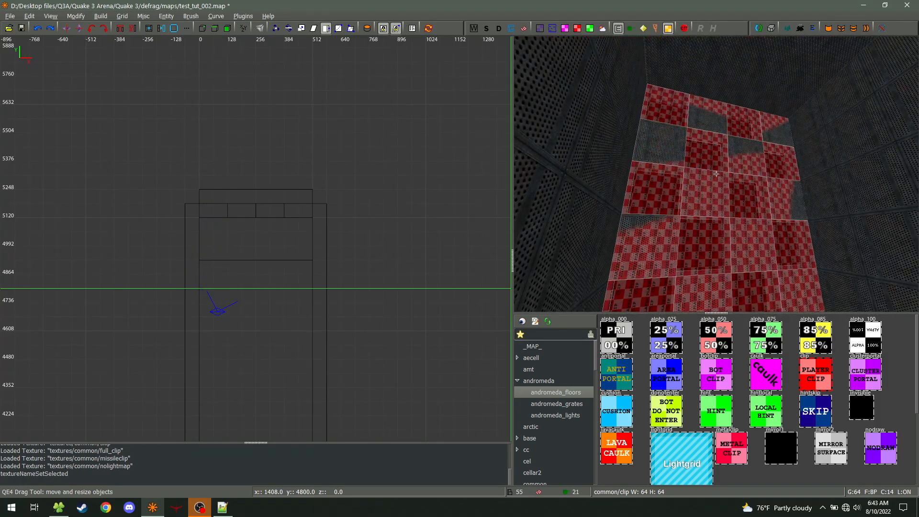
key("a")
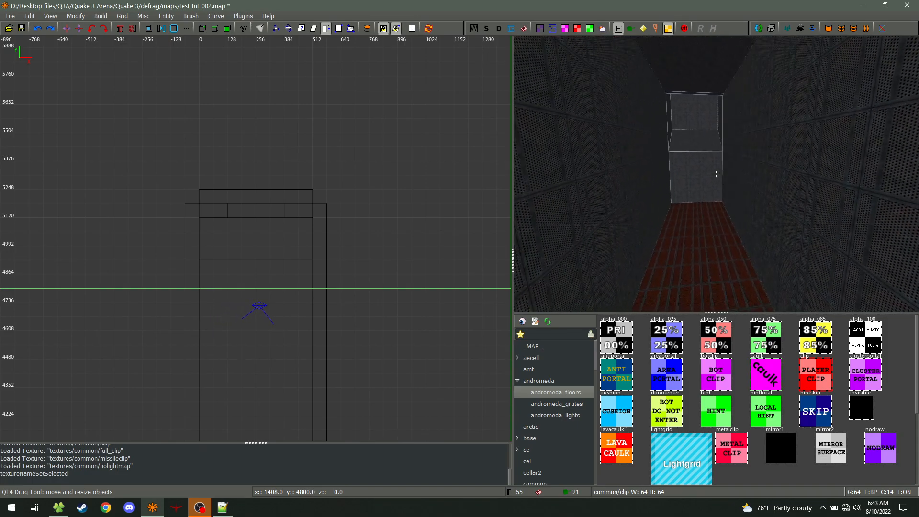
- Make the hidden entities and trigger brushes of the map visible again
key("s")
key("s")
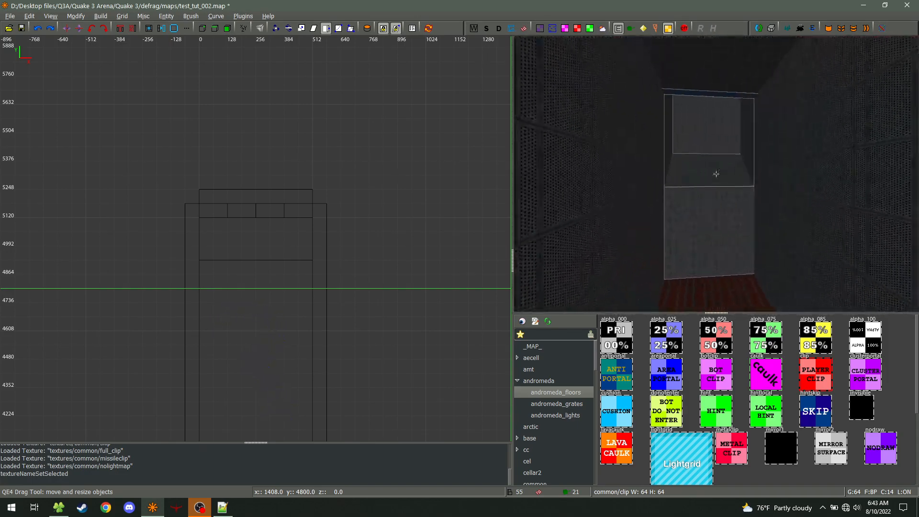
key("s")
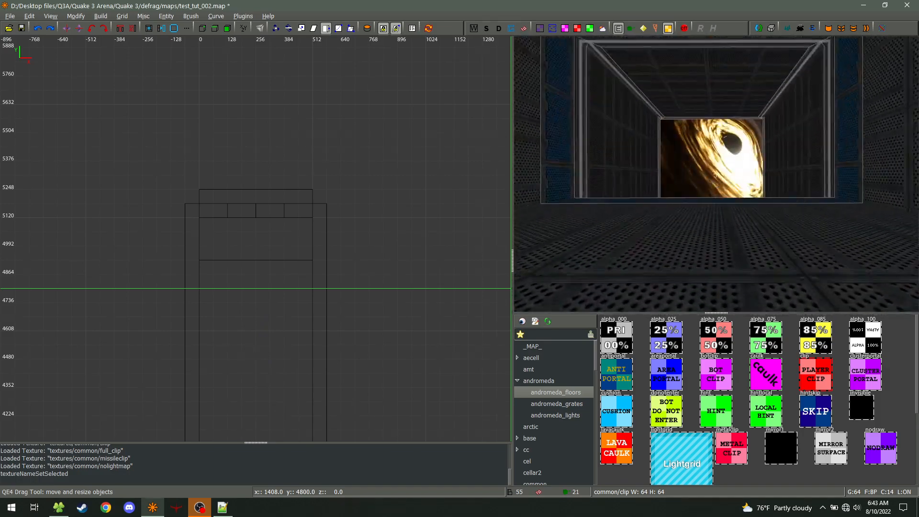
right_click(715, 174)
left_click(668, 30)
left_click(620, 32)
right_click(670, 114)
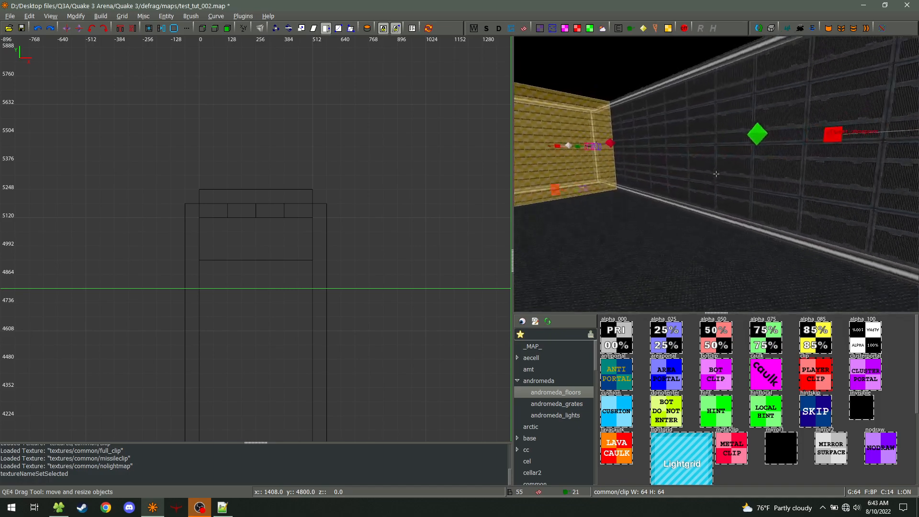
- Check the properties of the target_init entity named target_checkpoint1 beside the trigger wall and delete the entity
right_click(716, 174)
left_click(729, 169, "shift")
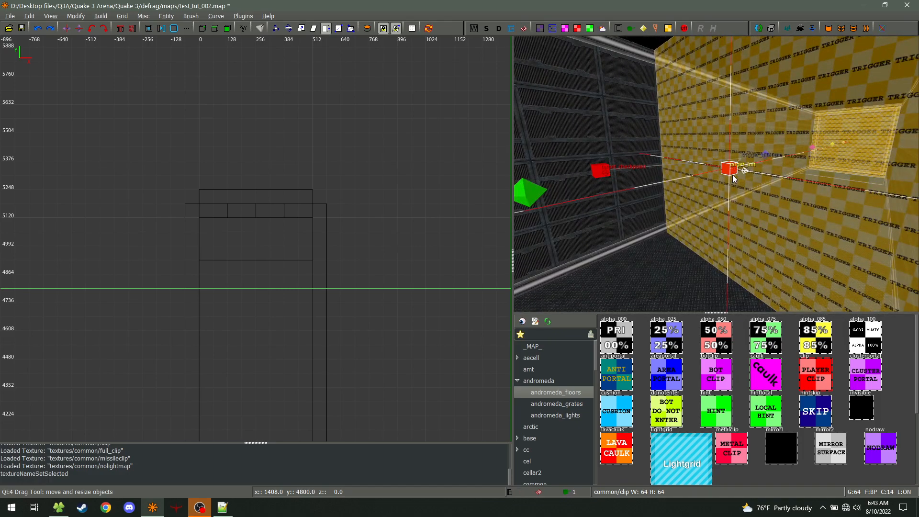
key("n")
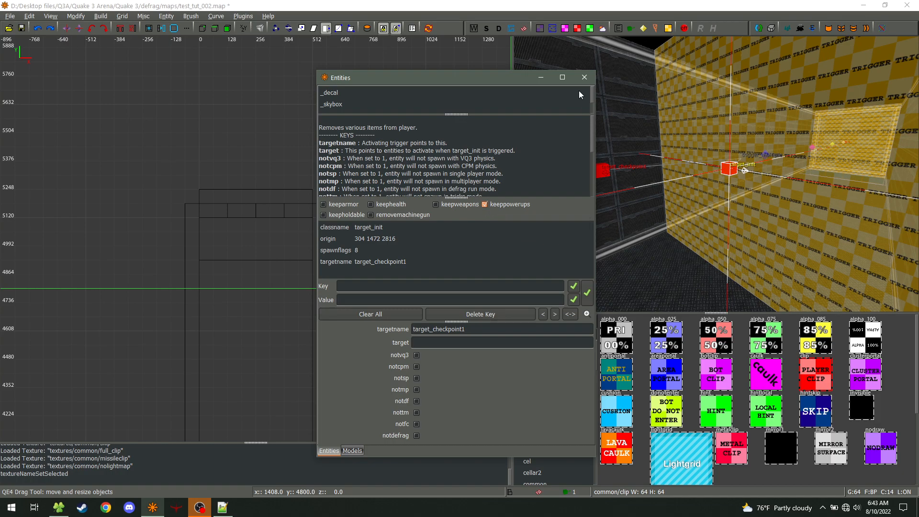
left_click(584, 77)
key("Delete")
right_click(695, 198)
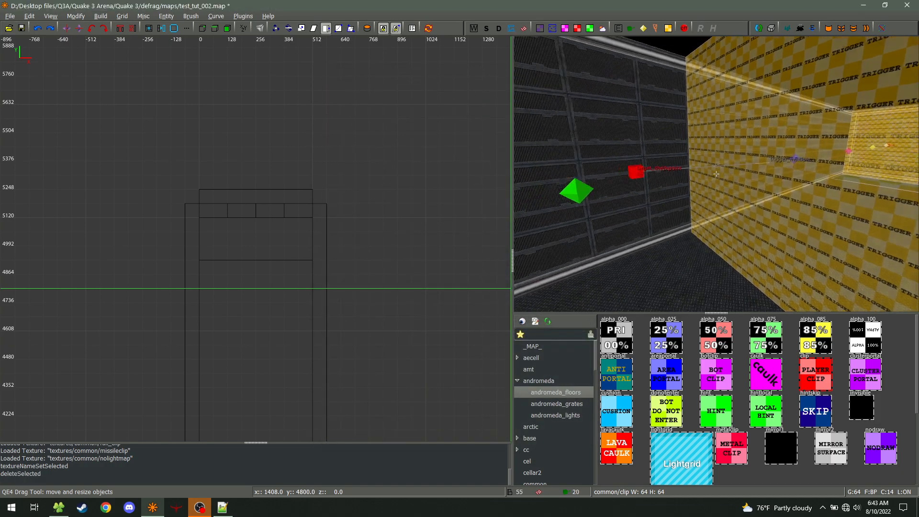
- Select the corridor floor brush in front of the trigger wall and open the worldspawn entity properties
key("w")
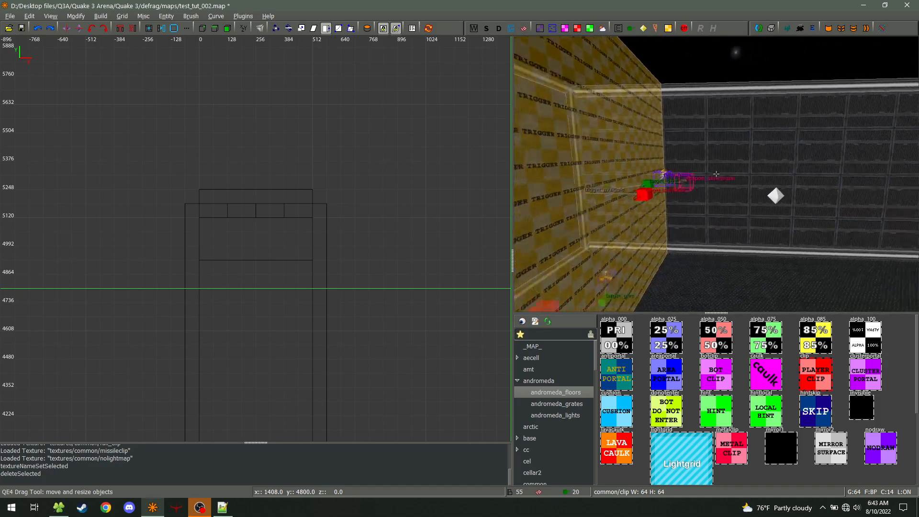
key("w")
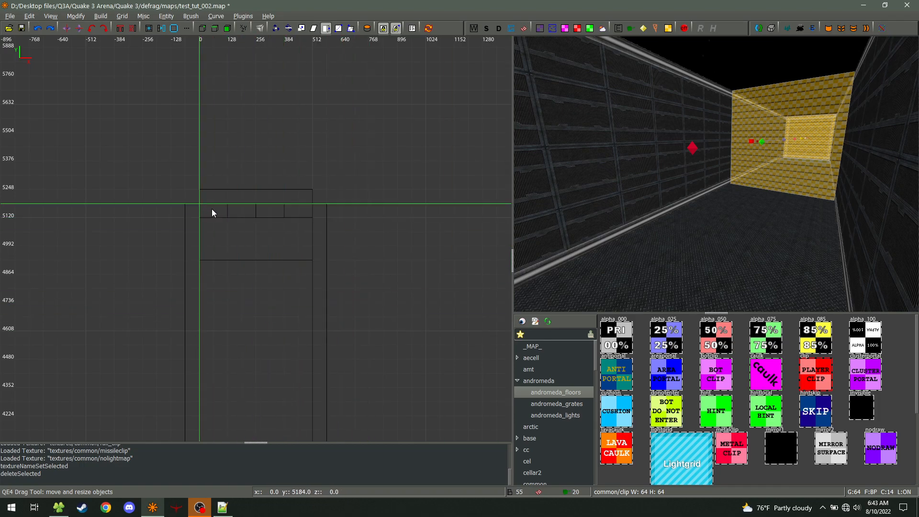
right_click_drag(171, 162, 236, 191)
right_click_drag(263, 297, 246, 48)
mouse_move(246, 430)
right_mouse_down()
mouse_move(253, 289)
mouse_move(254, 390)
right_mouse_up()
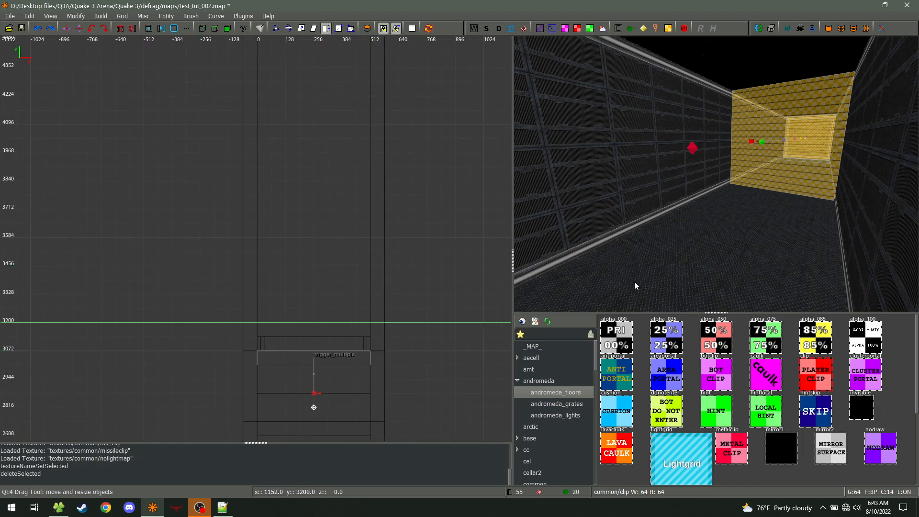
left_click(769, 156, "shift")
key("Escape")
left_click(638, 250, "shift")
key("Escape")
left_click(675, 224, "shift")
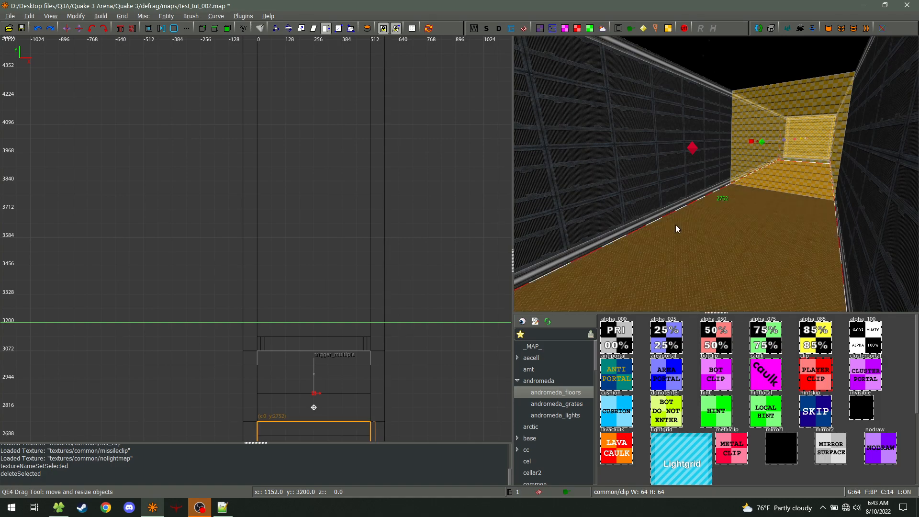
key("n")
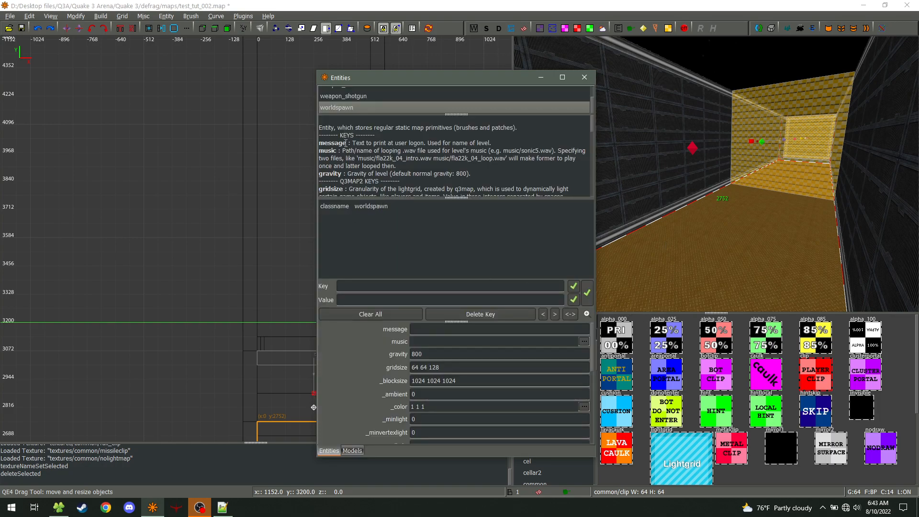
- Look through the worldspawn key descriptions and add a message key with the value "Tutorial by Ghost"
left_click_drag(328, 127, 446, 182)
left_click(402, 177)
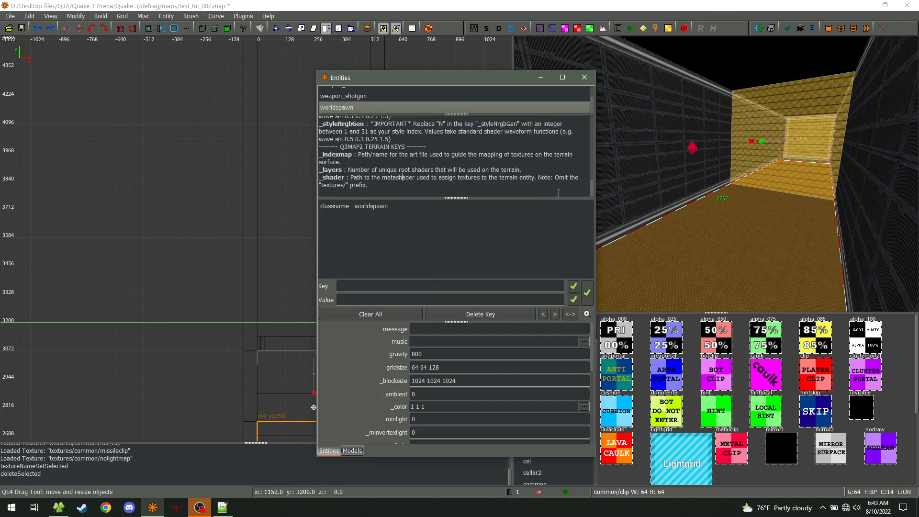
left_click_drag(590, 190, 601, 122)
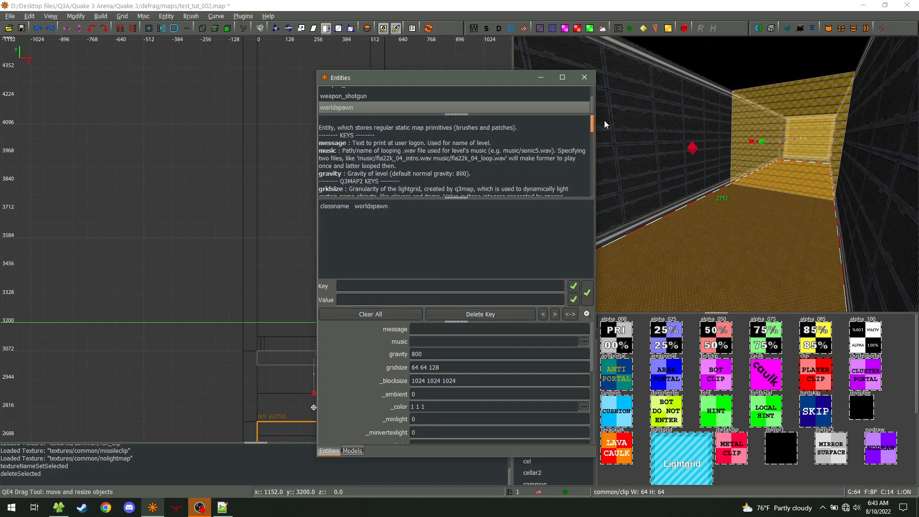
left_click(354, 287)
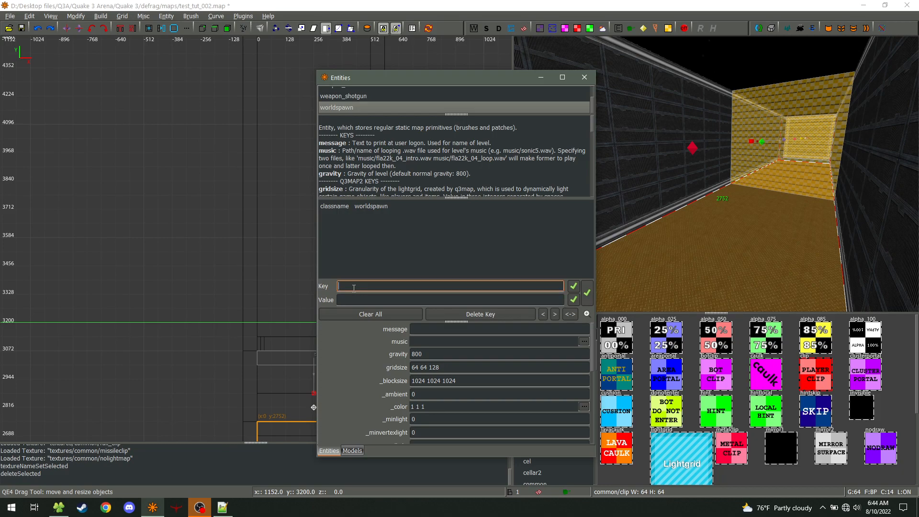
type("message")
key("Return")
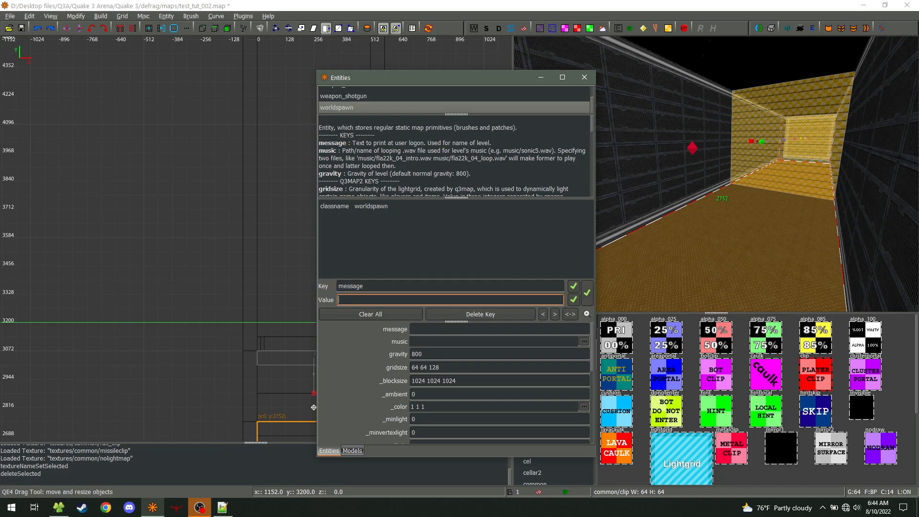
type("Tutorial by Ghost")
key("Return")
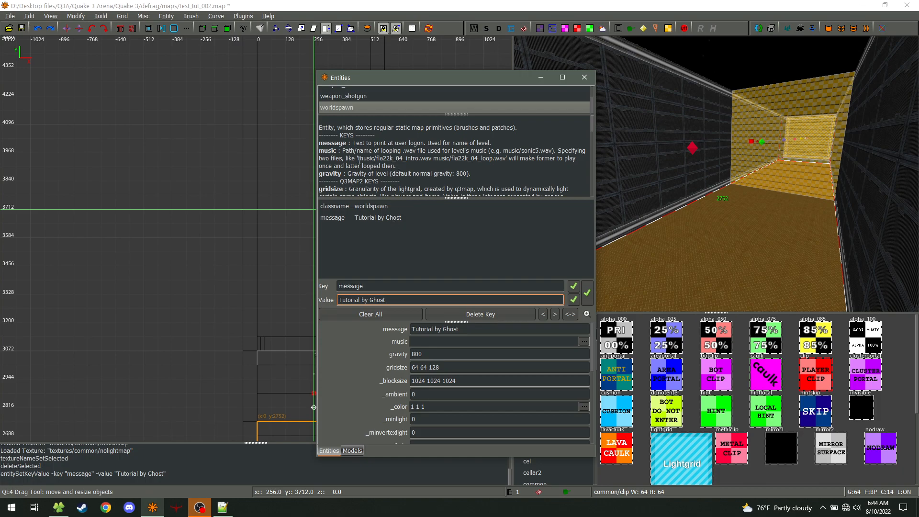
- Add a gridsize key with the value 128 128 256 to worldspawn, checking its description for the default
double_click(365, 286)
type("gi")
type("ids")
key("Tab")
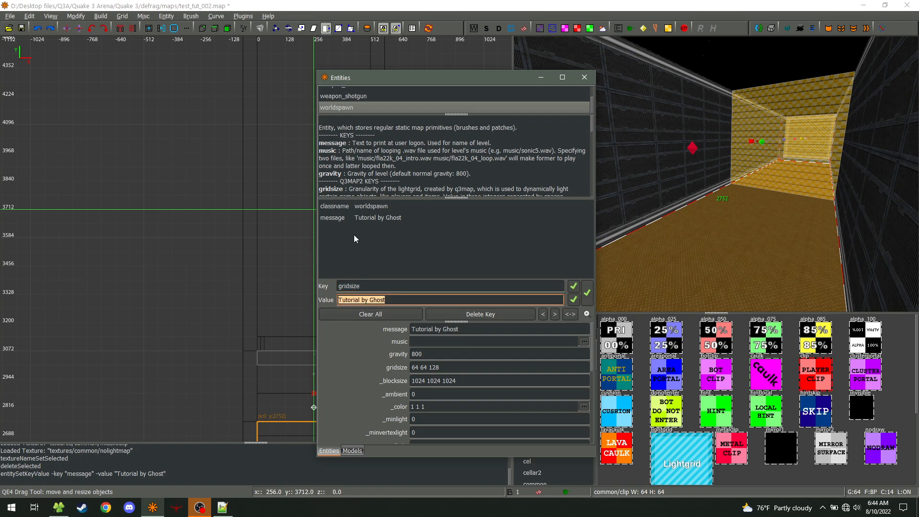
scroll(450, 183, "down", 2)
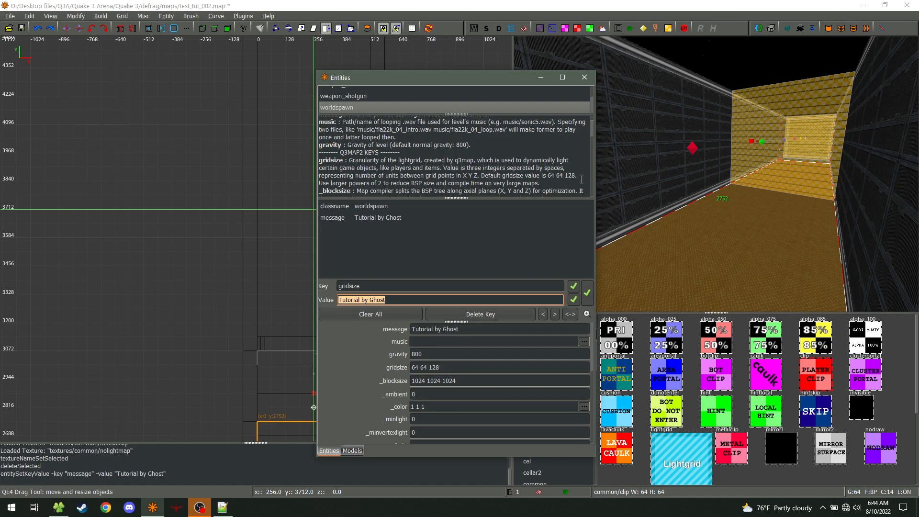
left_click_drag(532, 176, 578, 173)
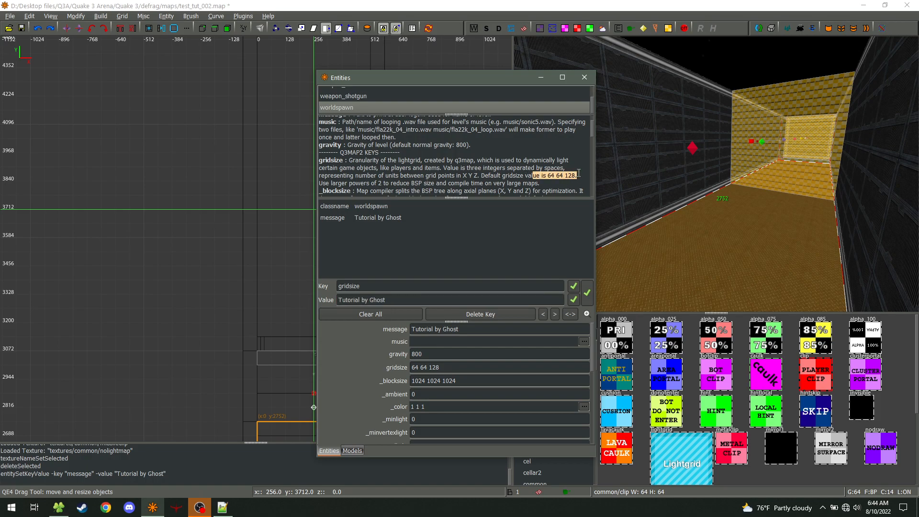
left_click(392, 303)
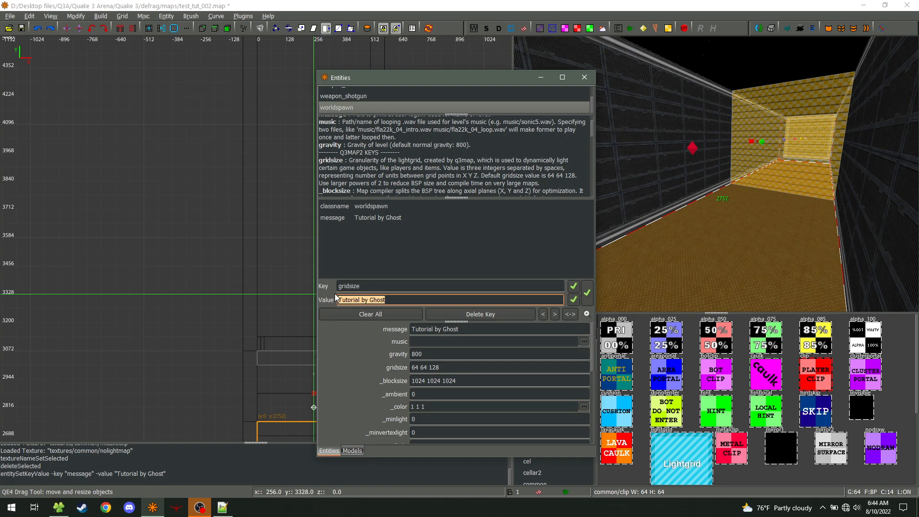
type("128 128")
type("256")
key("Return")
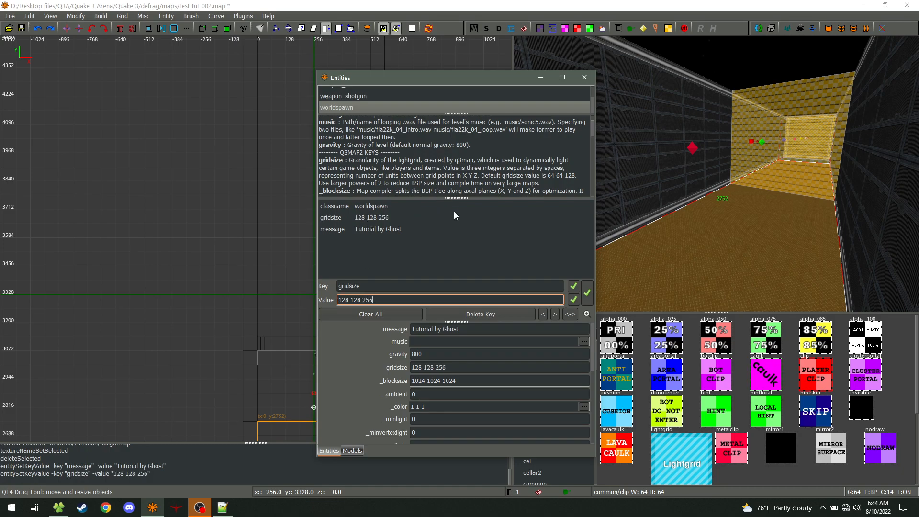
left_click(403, 285)
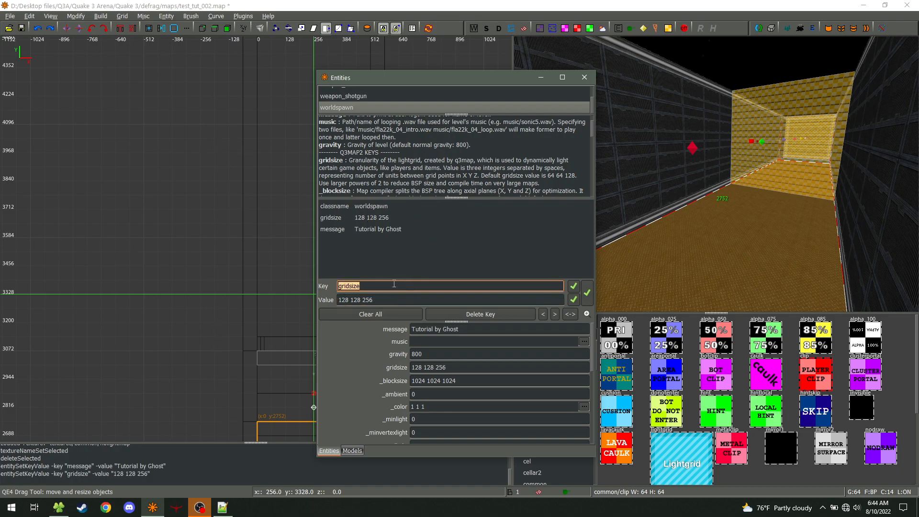
type("_blocksize")
key("Tab")
scroll(493, 140, "down", 1)
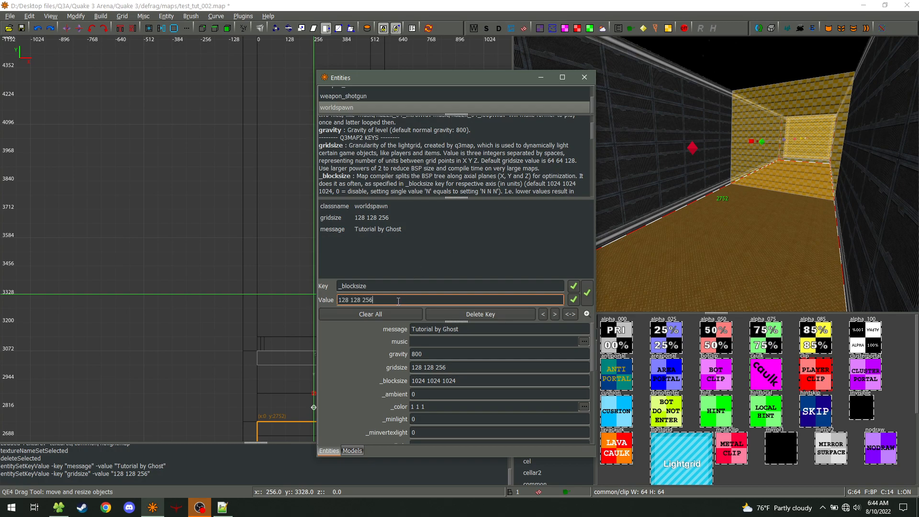
type("2048 2048 2048")
key("Return")
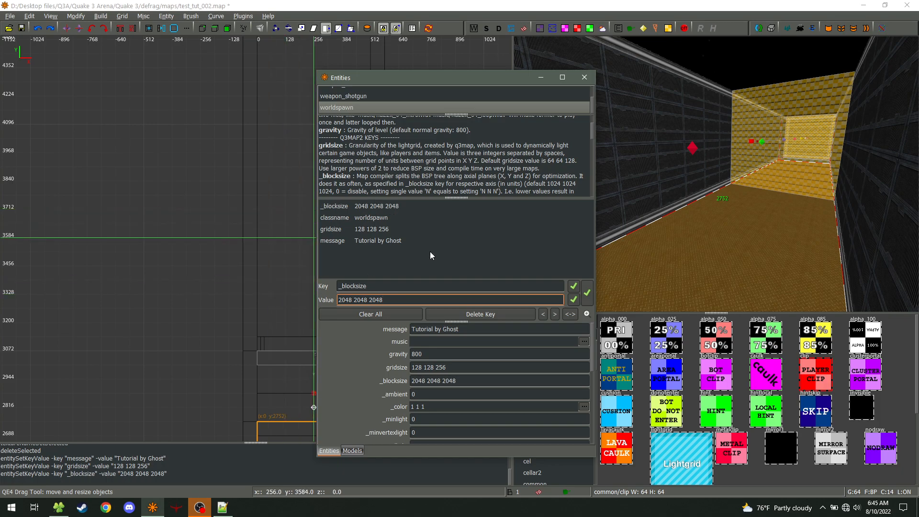
- Find the lightmap scaling key in the worldspawn descriptions and add _lightmapscale with the value .25
scroll(442, 173, "down", 2)
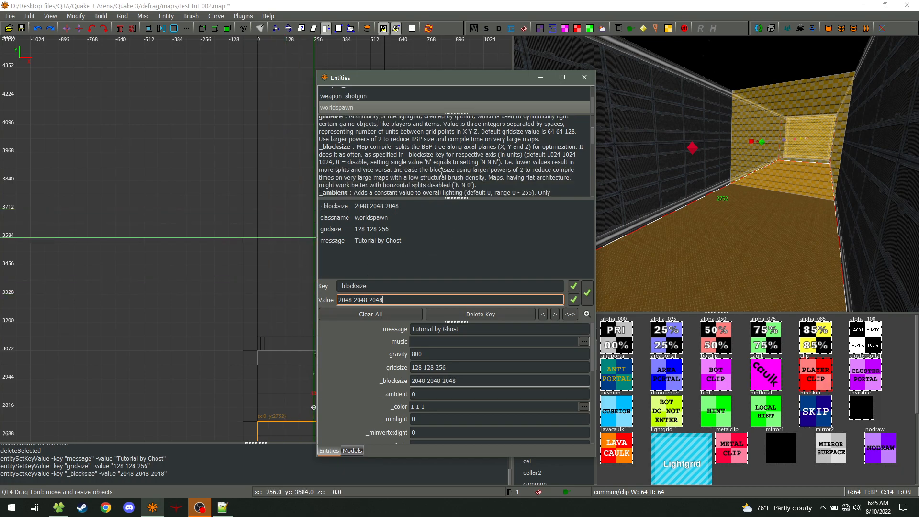
scroll(441, 172, "down", 2)
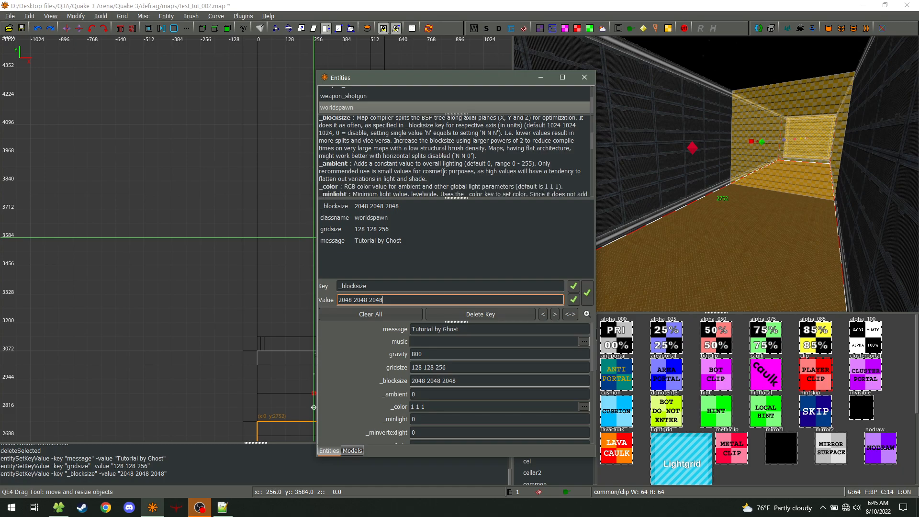
scroll(443, 172, "down", 3)
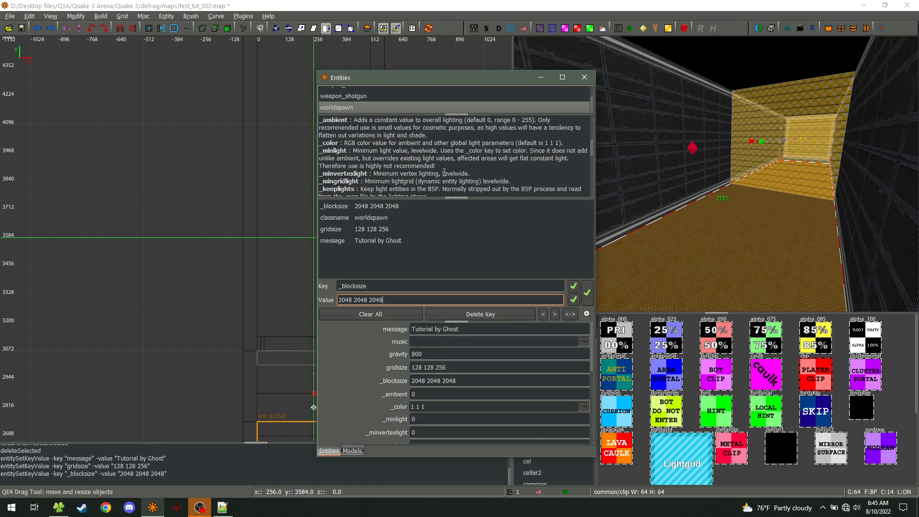
scroll(444, 172, "down", 4)
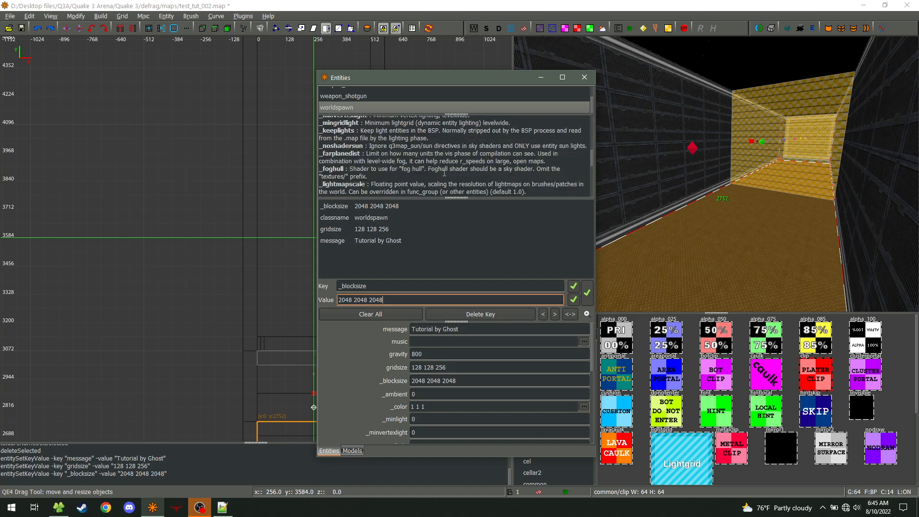
scroll(444, 173, "down", 1)
left_click_drag(354, 171, 361, 177)
double_click(385, 286)
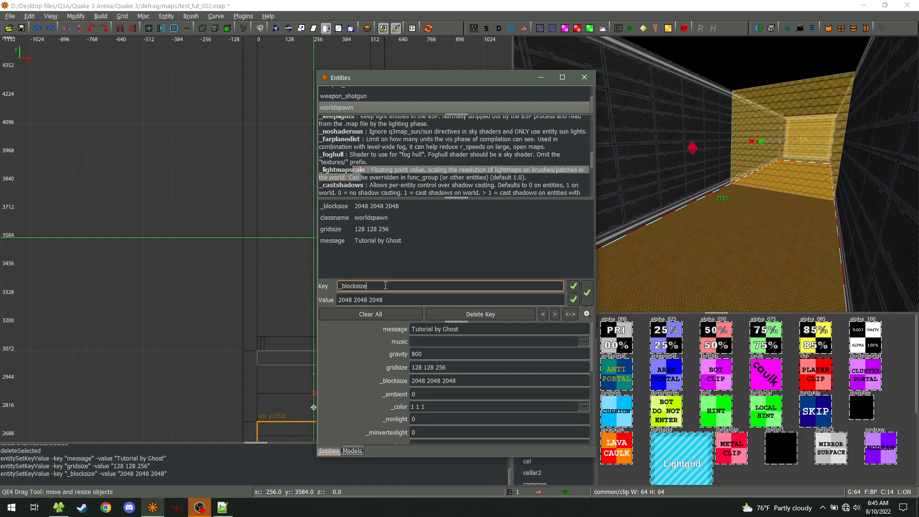
type("_lightmapscale")
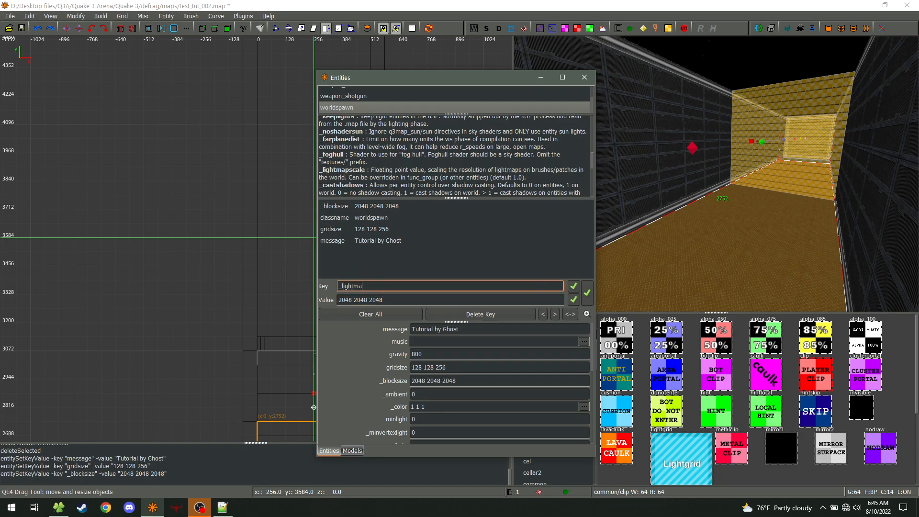
key("Tab")
type(".25")
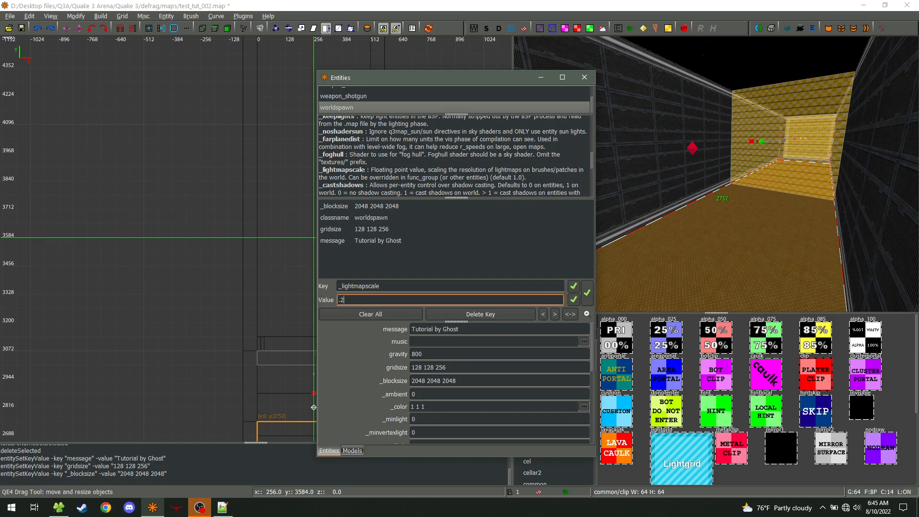
key("Return")
- Review the remaining worldspawn attributes, from the minimum light settings to the shadow and shader options
left_click(449, 434)
scroll(409, 366, "down", 1)
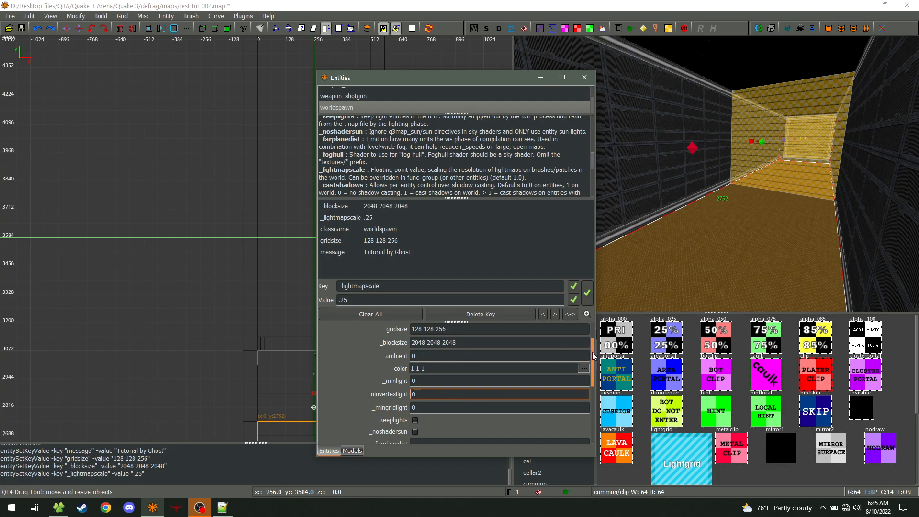
mouse_move(592, 352)
left_mouse_down()
mouse_move(592, 366)
mouse_move(593, 349)
left_mouse_up()
left_click(418, 286)
double_click(418, 286)
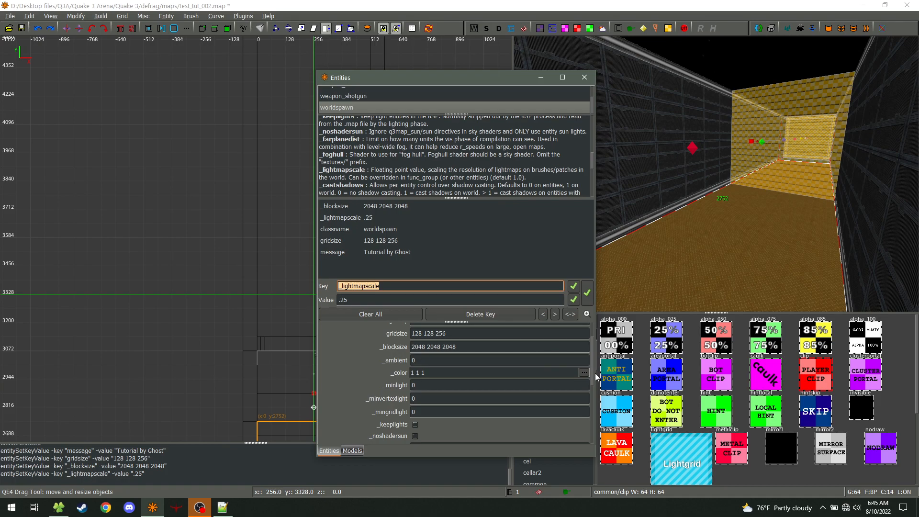
left_click(440, 413)
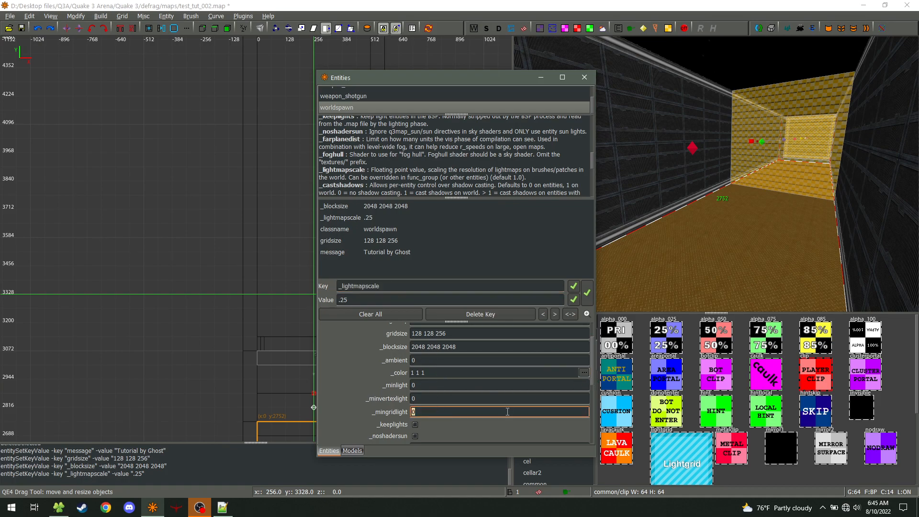
scroll(452, 399, "down", 3)
scroll(453, 401, "down", 1)
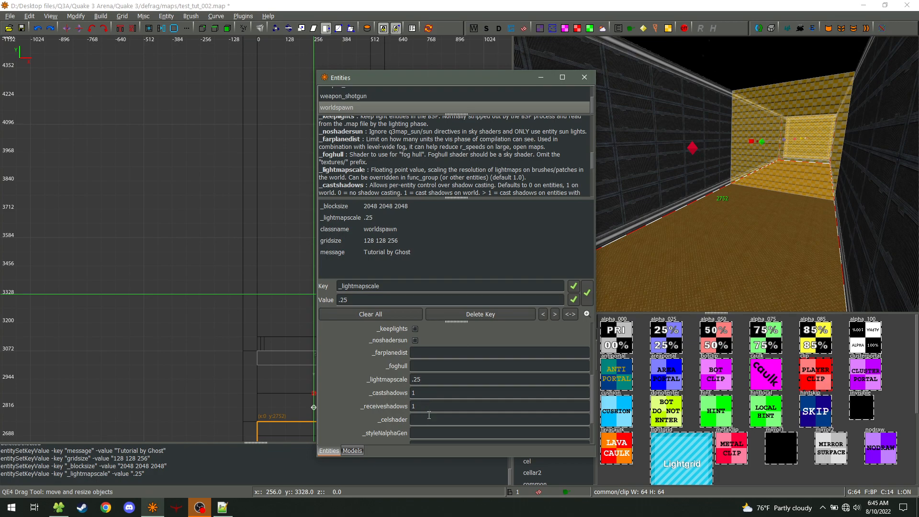
- Check the worldspawn descriptions for a floodlight key, and enter the key _floodlight with the color 1 1 1 as its value
left_click_drag(367, 139, 444, 273)
left_click_drag(374, 138, 453, 241)
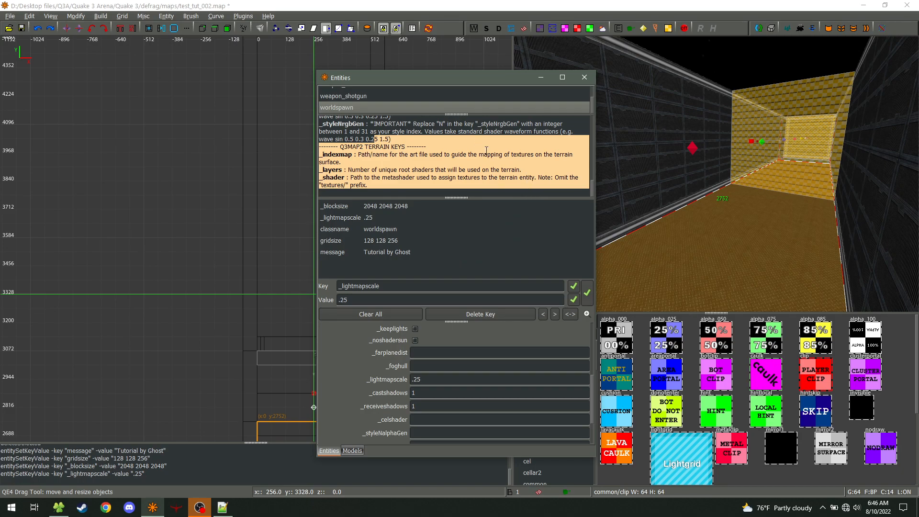
scroll(486, 150, "up", 10)
scroll(486, 165, "up", 10)
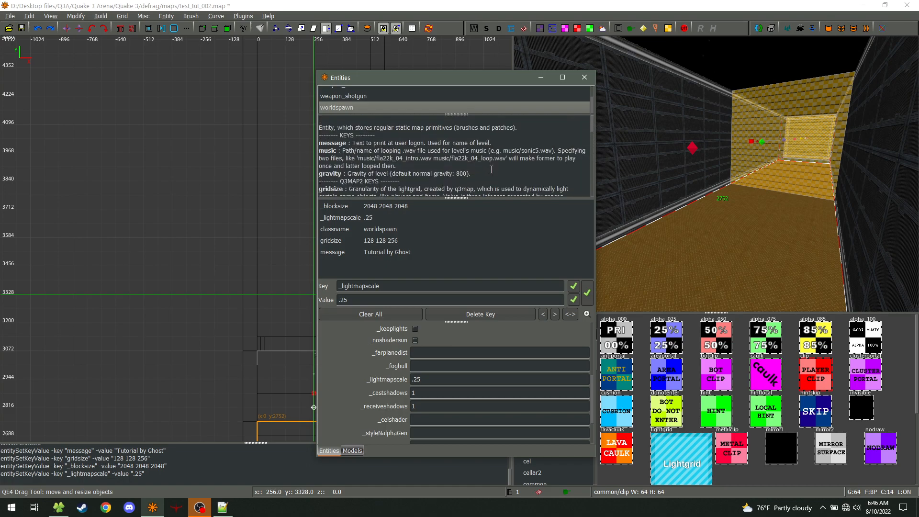
scroll(491, 169, "down", 2)
double_click(402, 285)
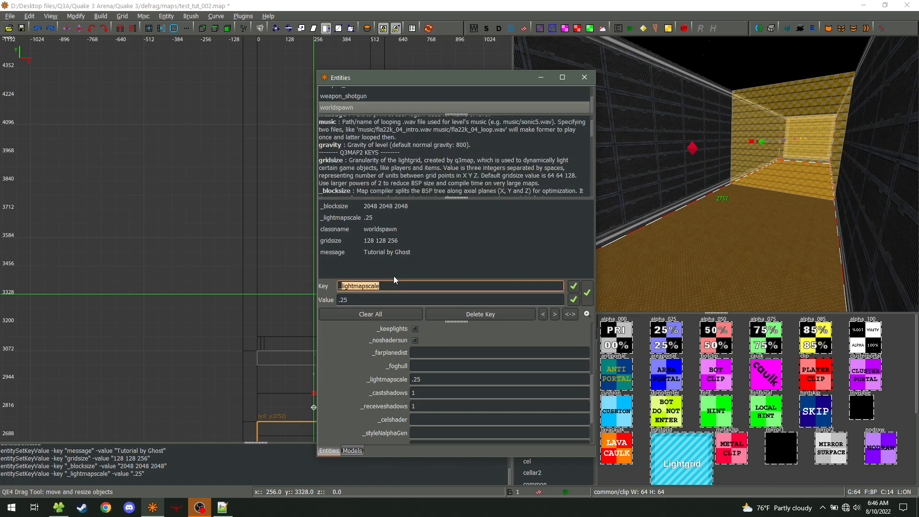
type("_floodlight")
key("Tab")
key("BackSpace")
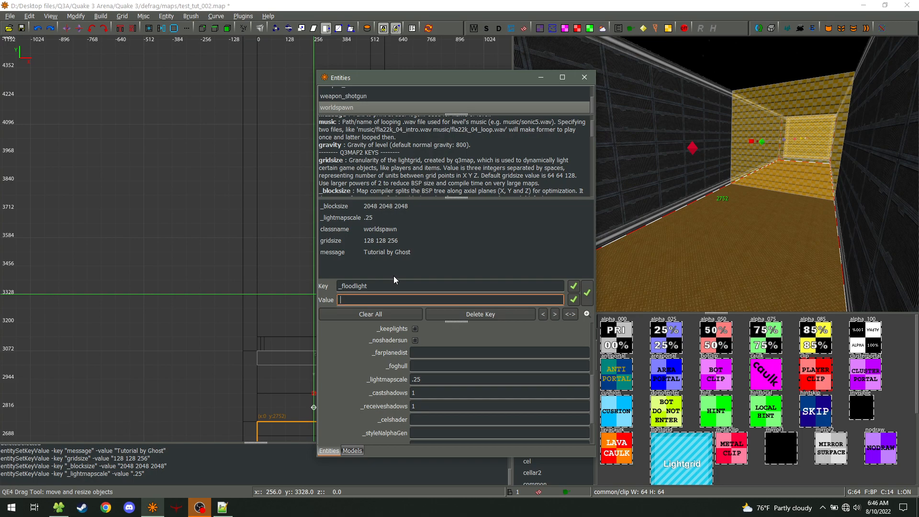
type("1 1 1")
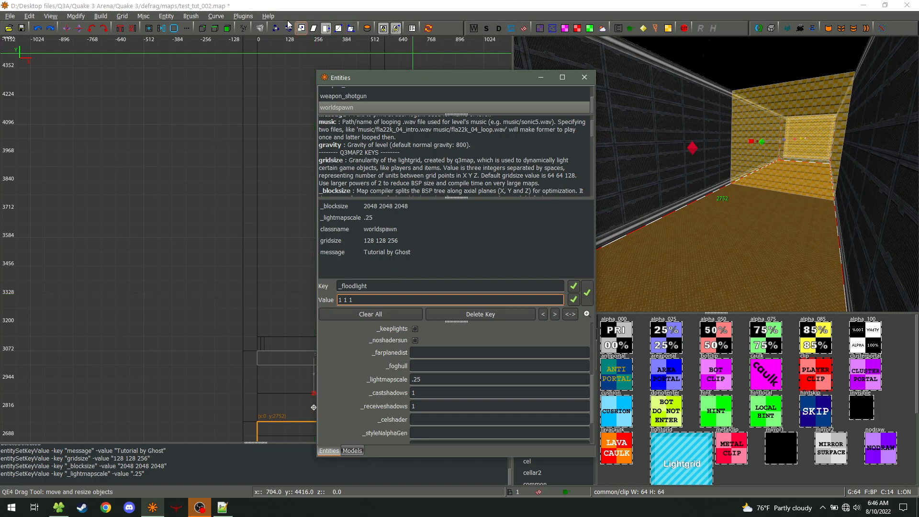
- Open the complete list of entity keys from the general help documents and search it for "floodl"
left_click(267, 16)
mouse_move(288, 44)
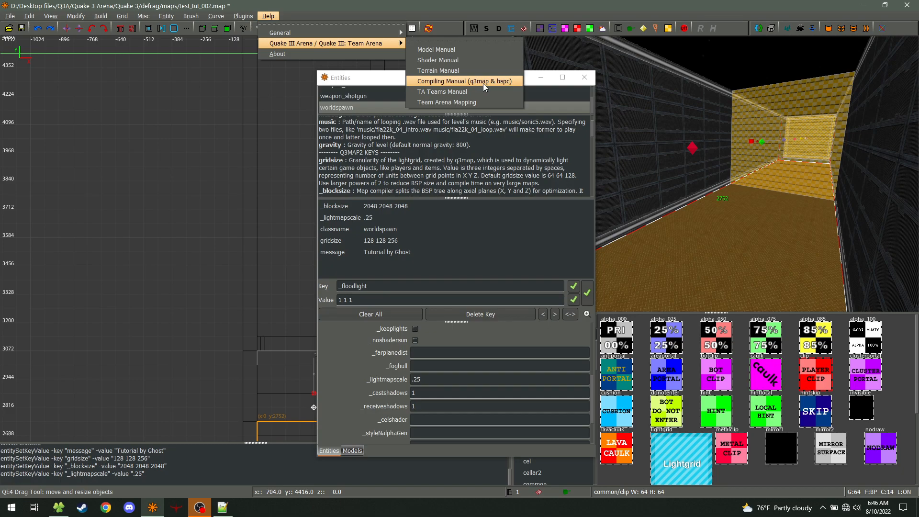
mouse_move(326, 32)
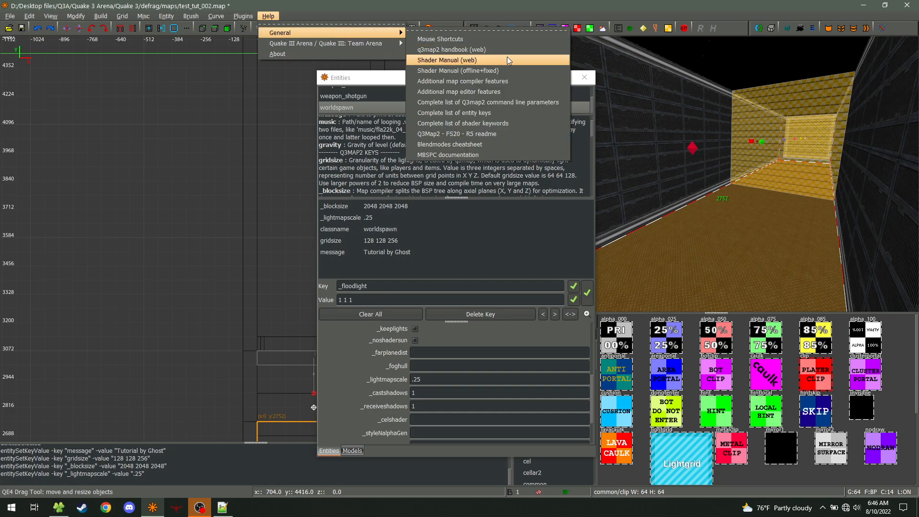
left_click(507, 114)
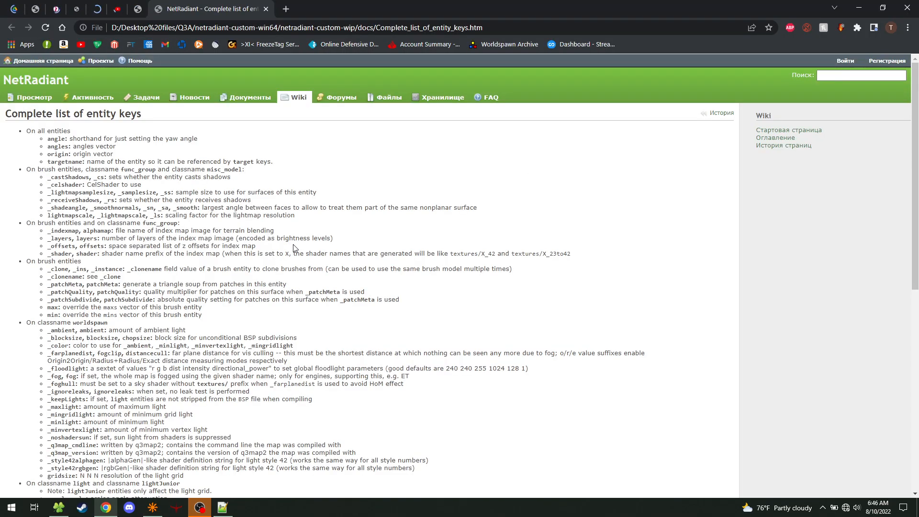
key("ctrl+f")
type("flood")
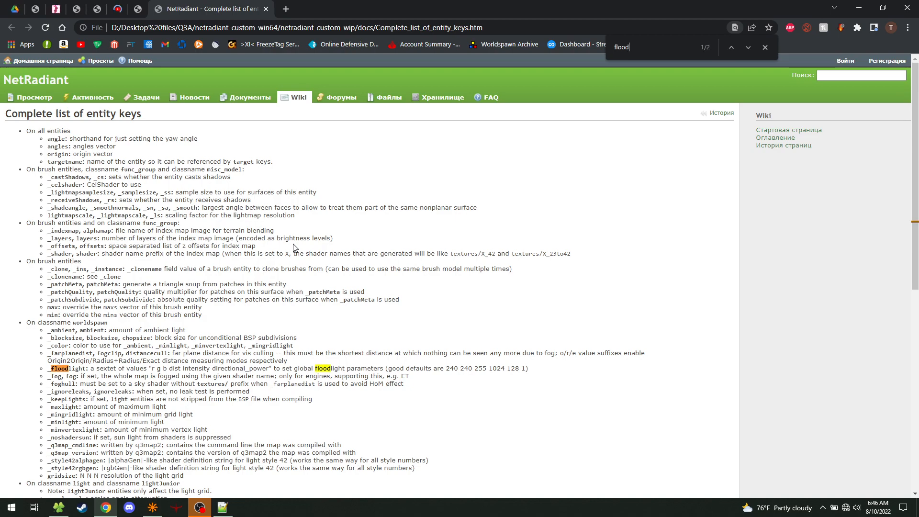
type("l")
- Examine the _floodlight entry's distance, intensity and directional power parameters and its suggested defaults
left_click_drag(169, 368, 267, 368)
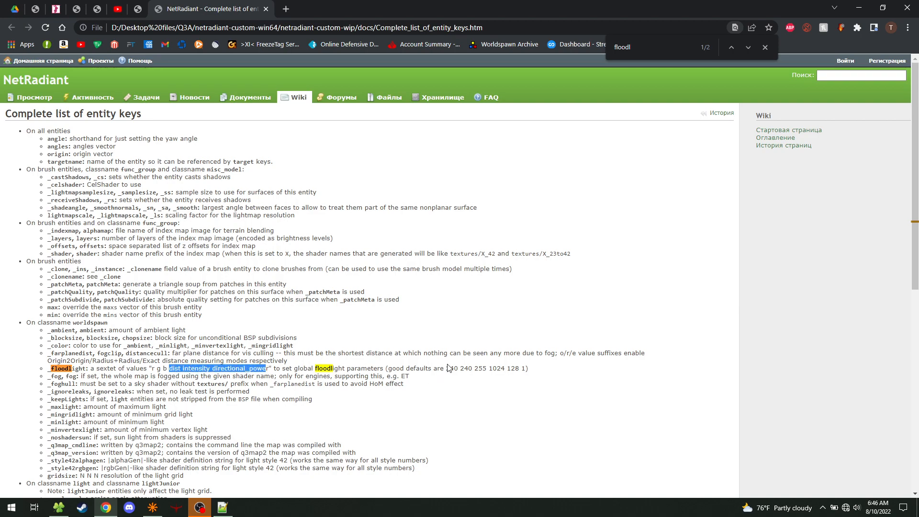
left_click_drag(448, 368, 526, 369)
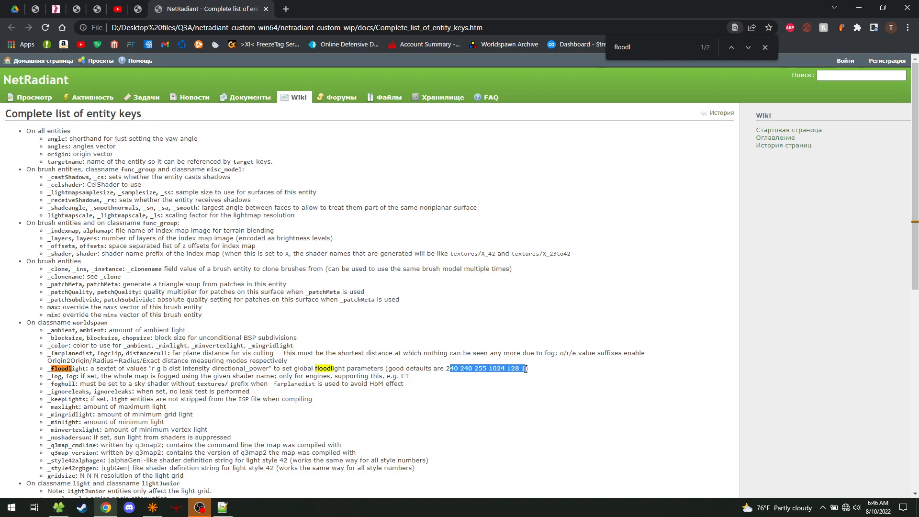
double_click(498, 369)
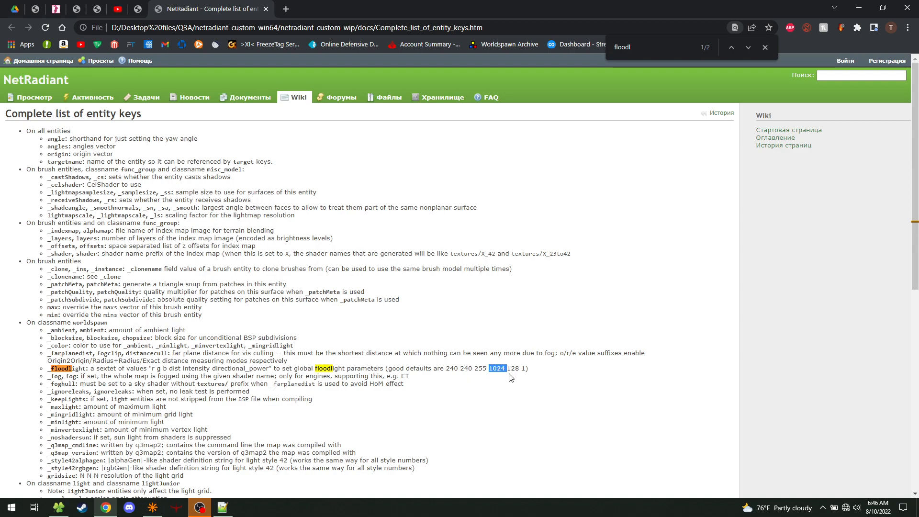
left_click(495, 368)
left_click_drag(493, 367, 501, 370)
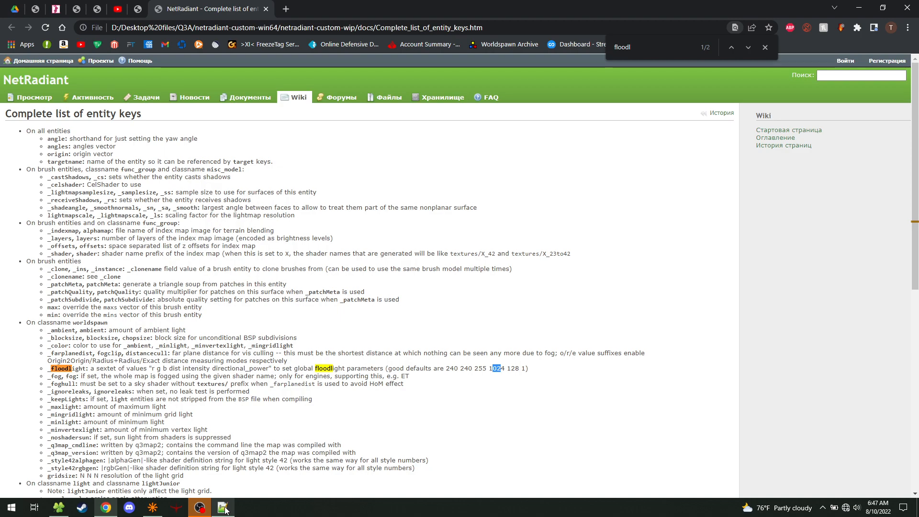
mouse_move(225, 509)
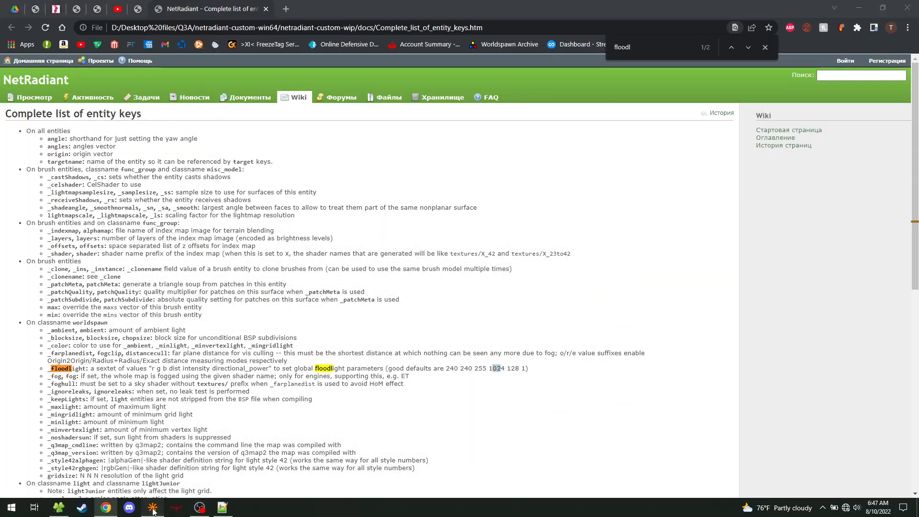
- Return to NetRadiant and apply the _floodlight key to worldspawn with the value 1 1 1 768 25 1
left_click(153, 510)
left_click(370, 300)
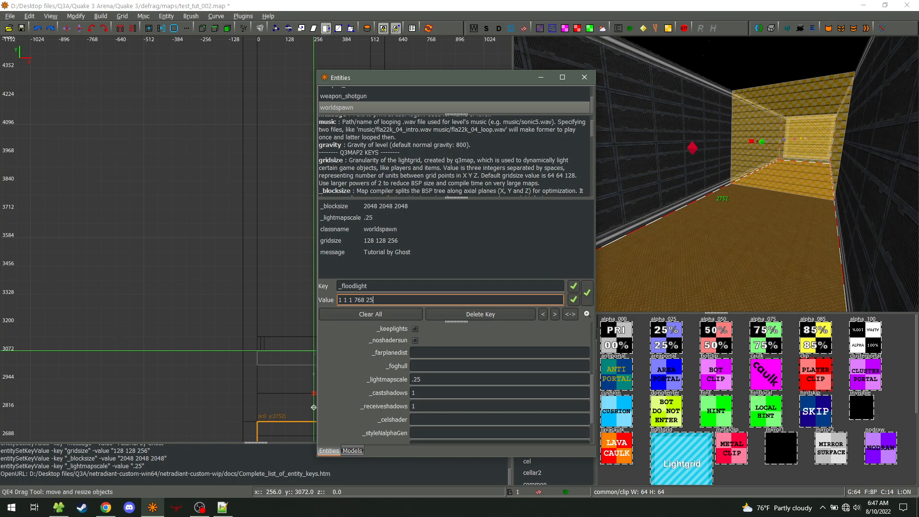
key("Return")
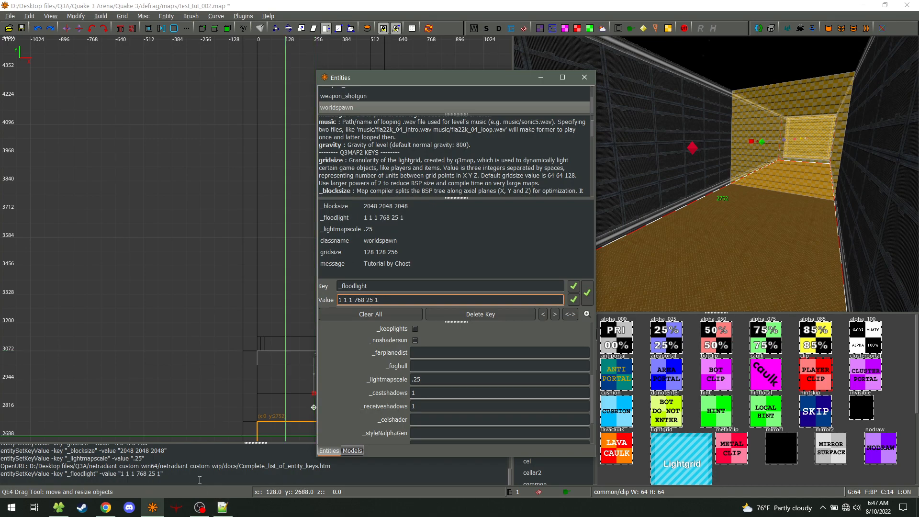
- Recheck the directional_power parameter in the browser's entity key list and review the RGB part of worldspawn's _floodlight value in NetRadiant
left_click(104, 507)
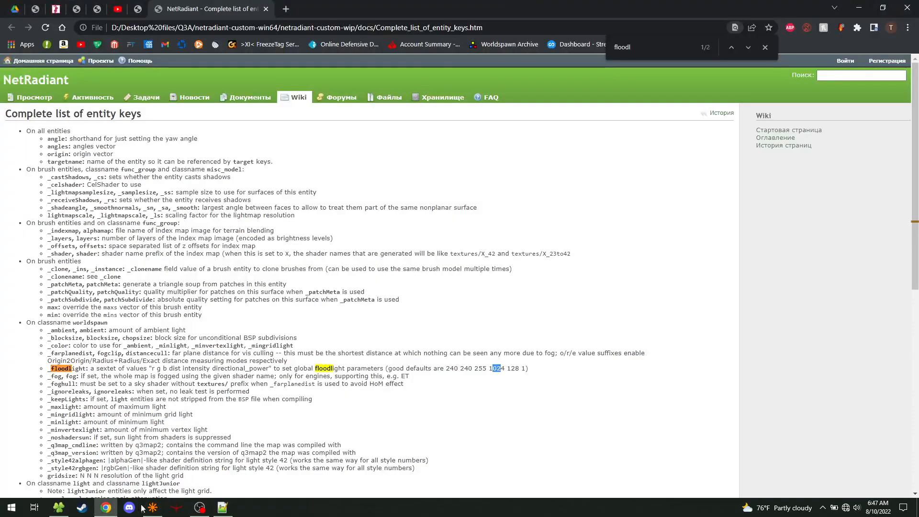
left_click_drag(227, 368, 268, 368)
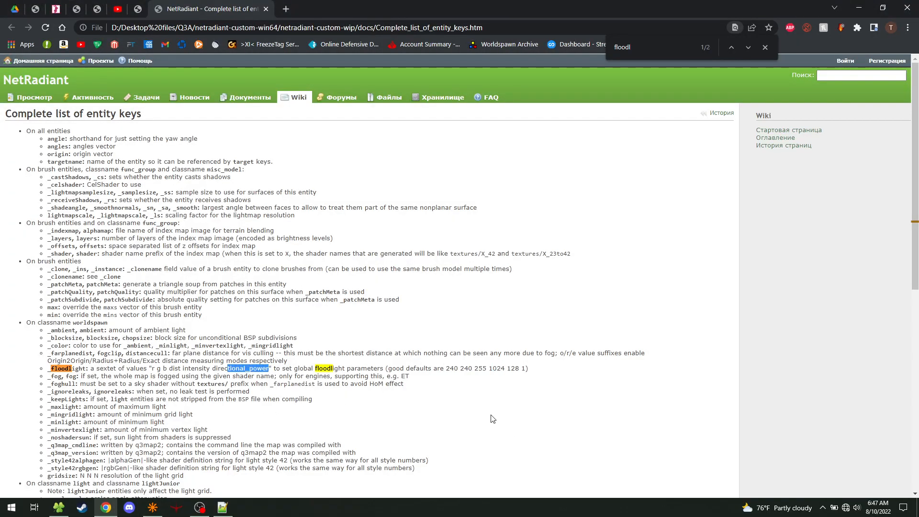
left_click(854, 9)
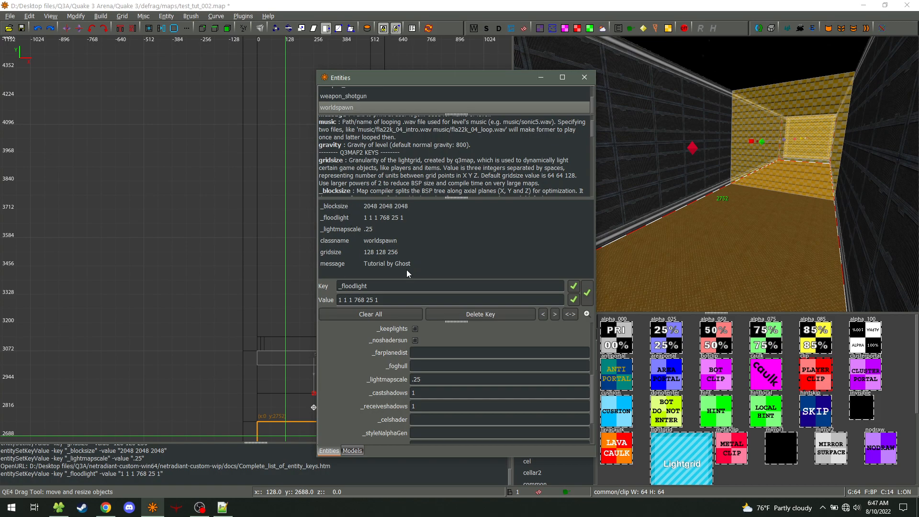
left_click(379, 218)
left_click_drag(352, 299, 326, 305)
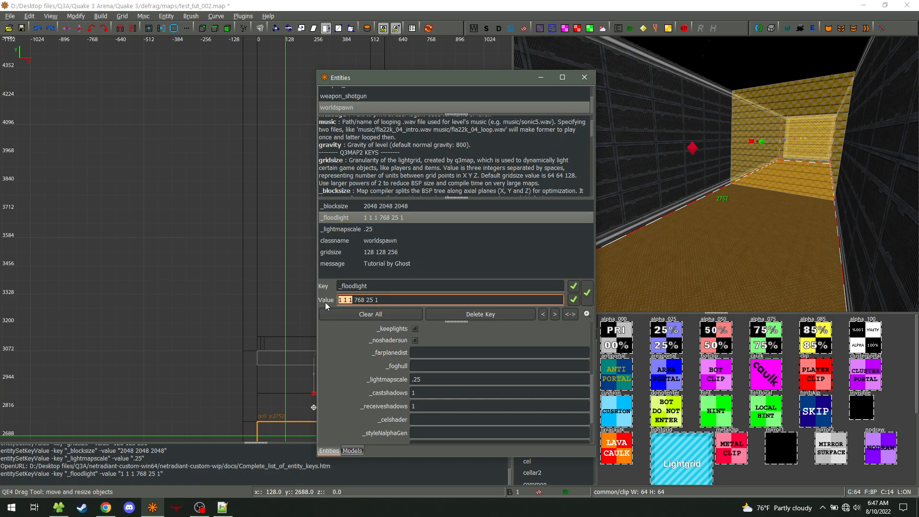
- Set the color of the yellow light in the corridor to a muted green with hue 112, saturation 62 and value 57
left_click(687, 149)
key("n")
key("Escape")
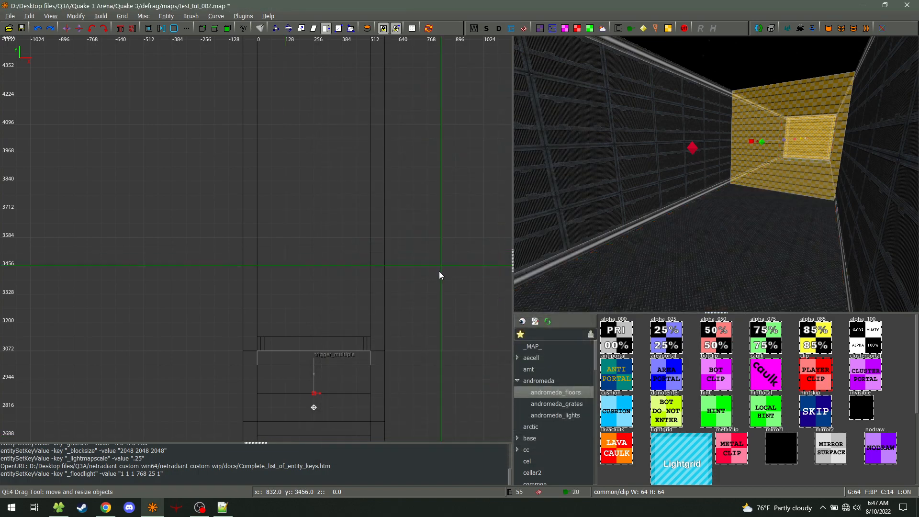
scroll(439, 271, "down", 2)
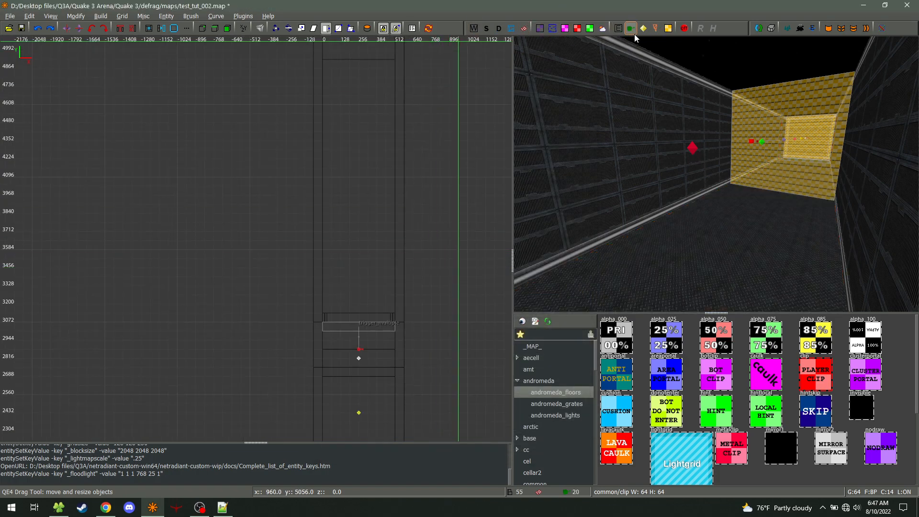
scroll(405, 288, "down", 1)
right_click_drag(407, 287, 412, 248)
right_click_drag(401, 328, 396, 279)
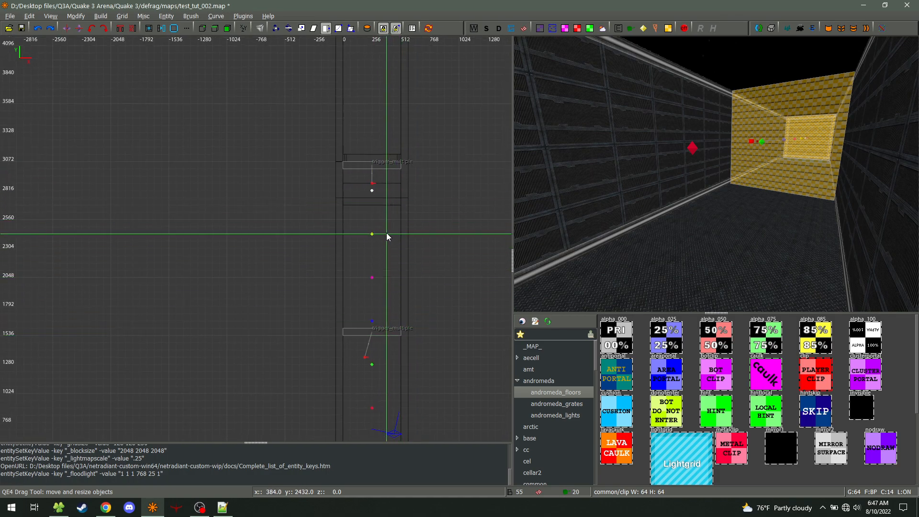
right_click(373, 249)
mouse_move(407, 379)
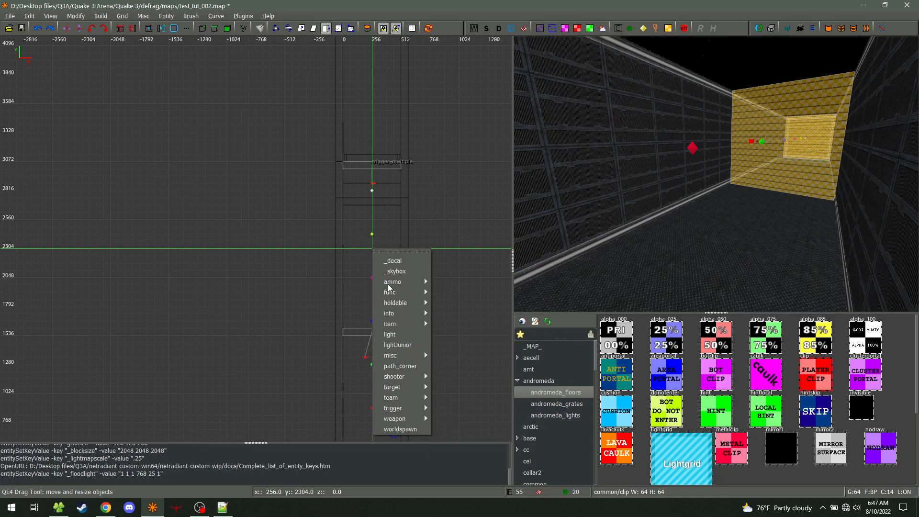
left_click(390, 334)
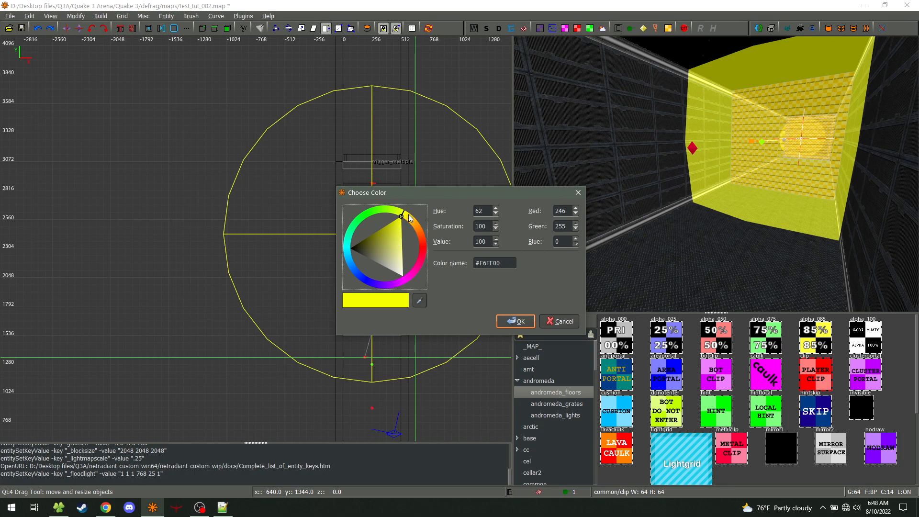
mouse_move(404, 216)
left_mouse_down()
mouse_move(371, 214)
mouse_move(383, 246)
mouse_move(395, 244)
mouse_move(379, 248)
left_mouse_up()
left_click(376, 234)
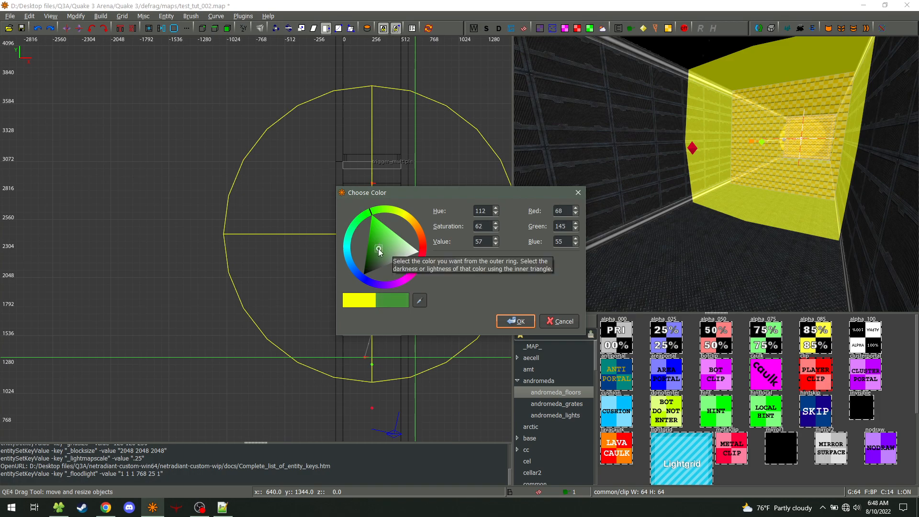
left_click(520, 324)
- Copy the green light's _color value, 0.264805 0.570459 0.217365, from its entity properties
key("n")
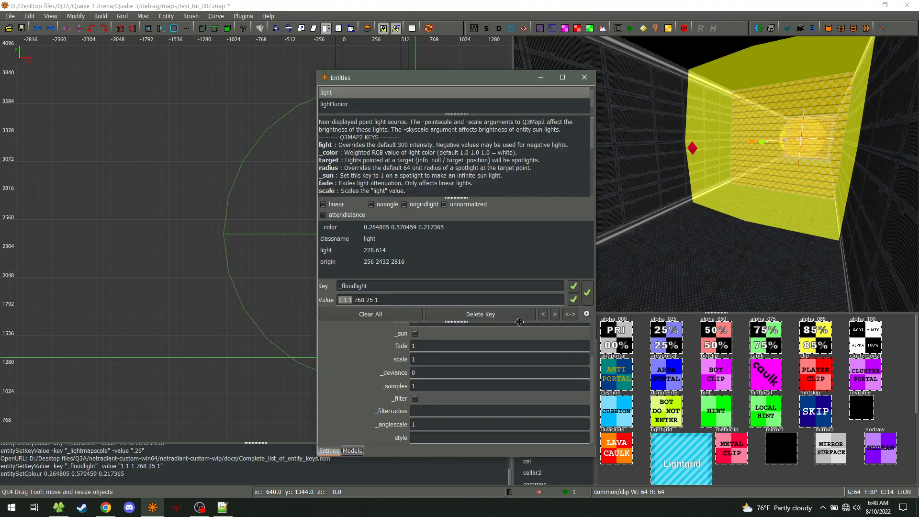
left_click(404, 225)
left_click(436, 298)
key("ctrl+c")
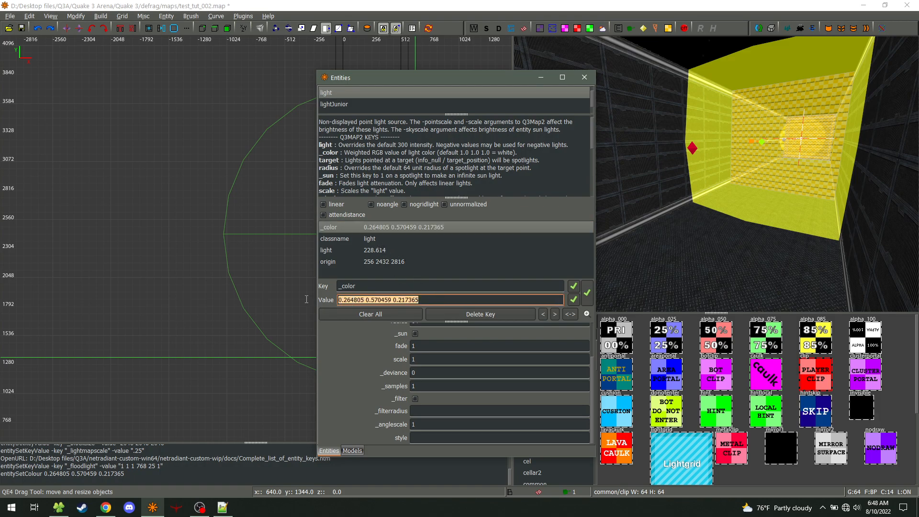
key("Escape")
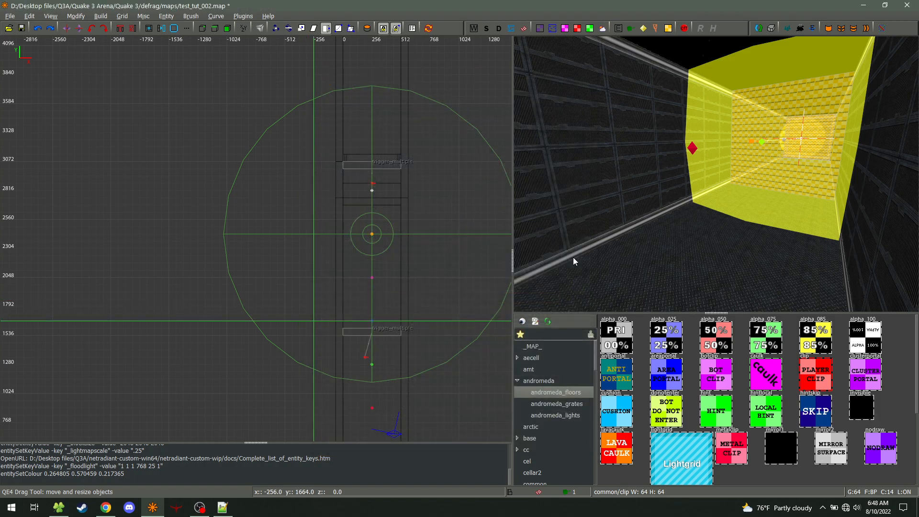
- Delete the green light from the corridor
key("Escape")
left_click(372, 234, "shift")
key("BackSpace")
- Replace the RGB part of worldspawn's _floodlight with the copied color, making the value 0.264805 0.570459 0.217365 768 25 1
left_click(633, 283, "shift")
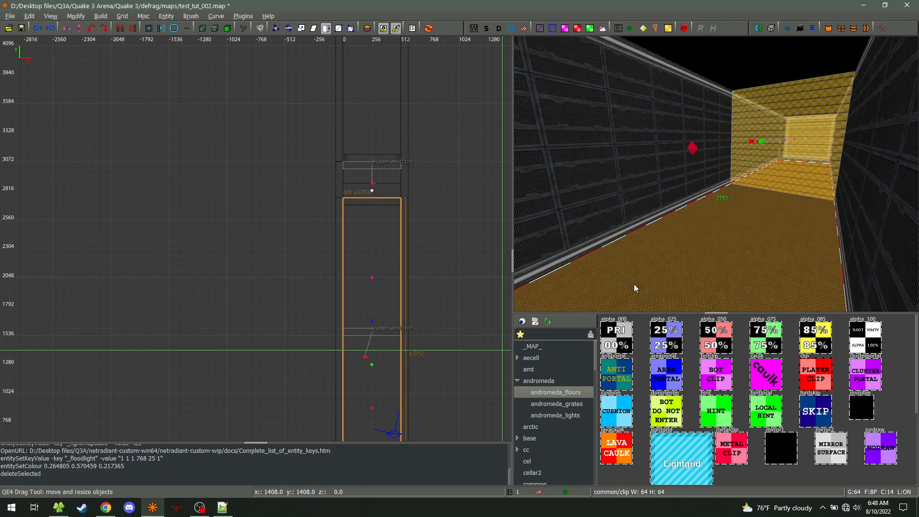
key("n")
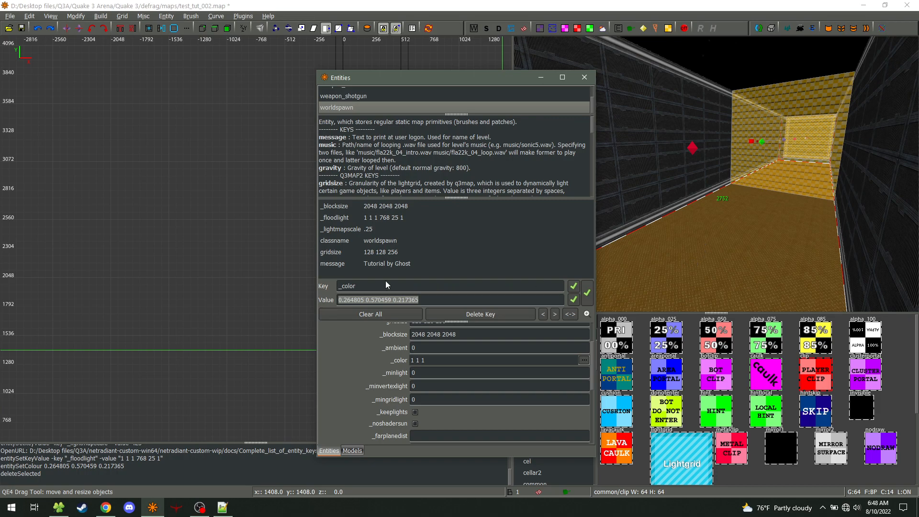
left_click(375, 218)
left_click_drag(351, 300, 338, 299)
key("ctrl+v")
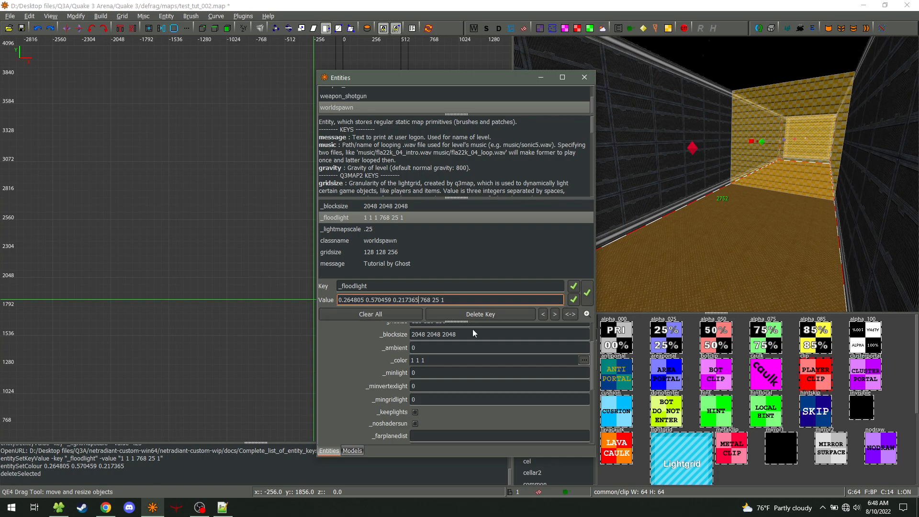
key("Return")
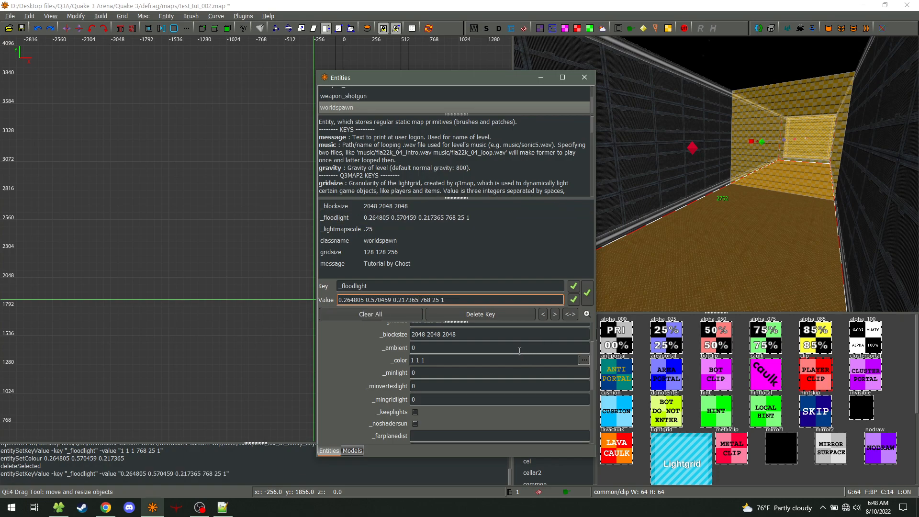
- Close the entity properties, clear the selection and run the "[test] quick and very crude +noOb" build
key("n")
key("Escape")
left_click(101, 16)
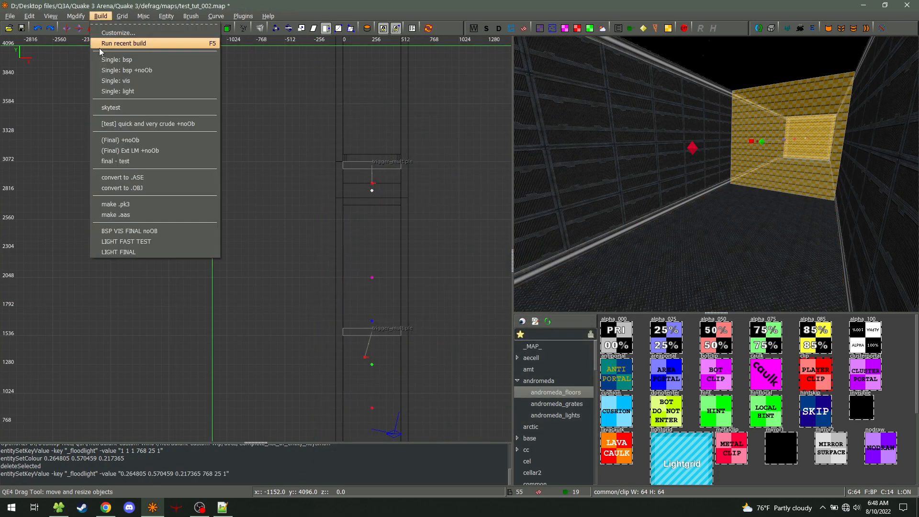
left_click(125, 125)
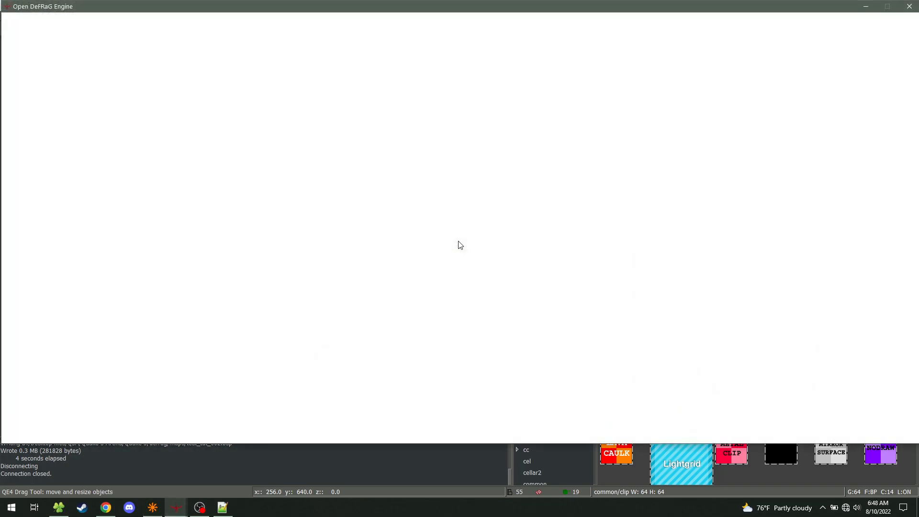
- Load the compiled test_tut_002 map in the DeFRaG engine through the game console
key("grave")
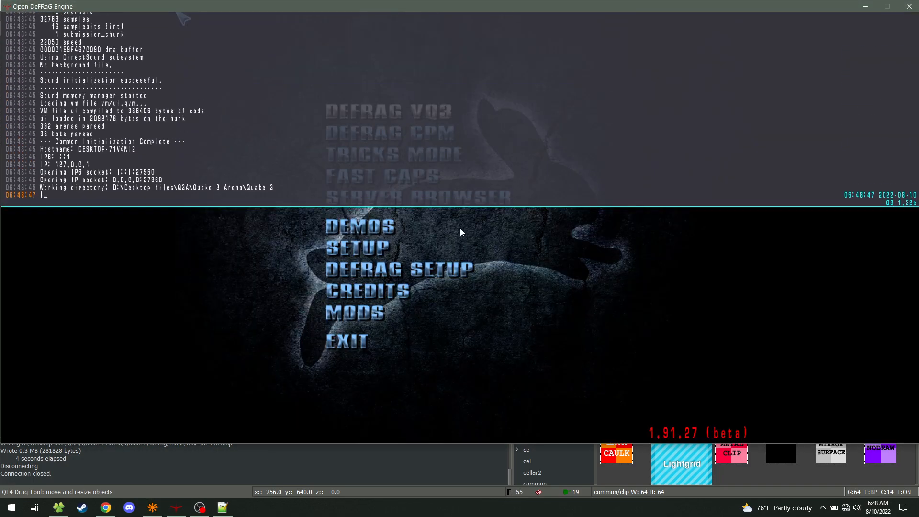
key("BackSpace")
key("BackSpace")
key("BackSpace")
key("BackSpace")
key("BackSpace")
type("/r_drawSun 0")
key("Return")
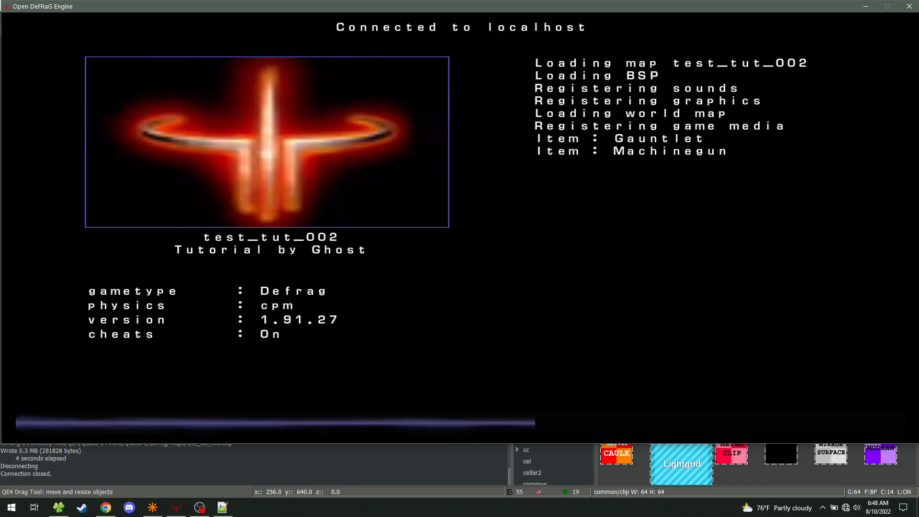
- Join the spectators and fly along the corridor to examine the floodlight on its walls, floor and open top
key("minus")
key("minus")
key("minus")
key("F3")
key("w")
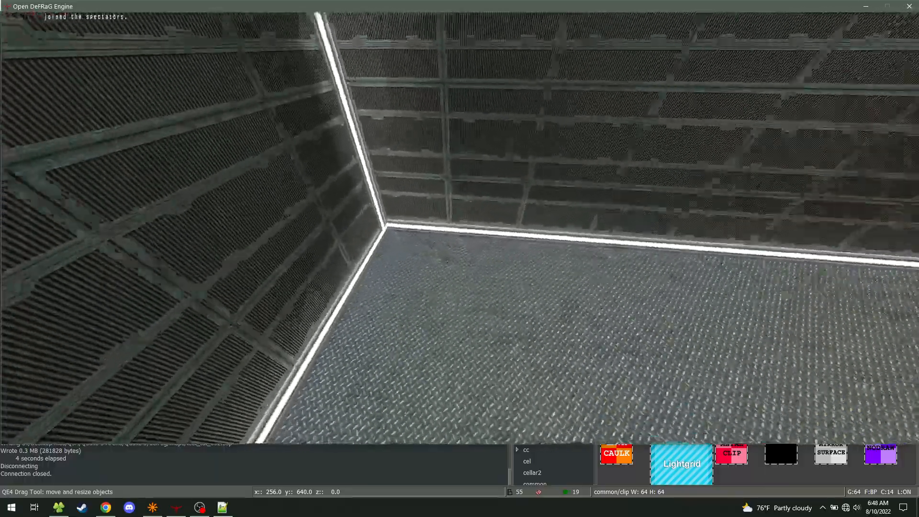
key("w")
key("s")
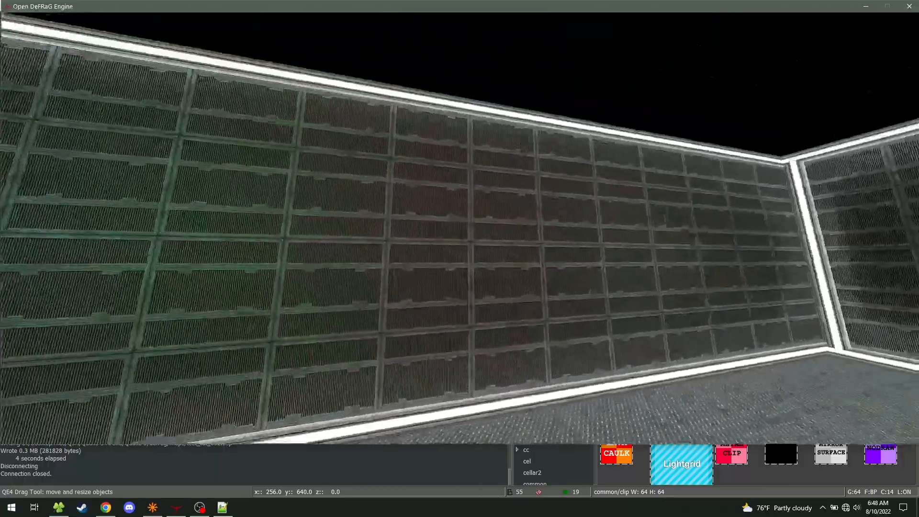
key("w")
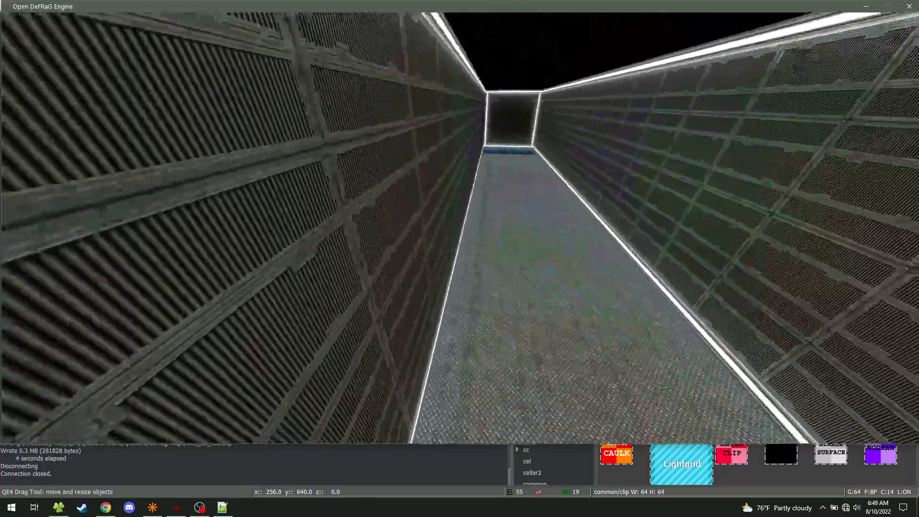
key("w")
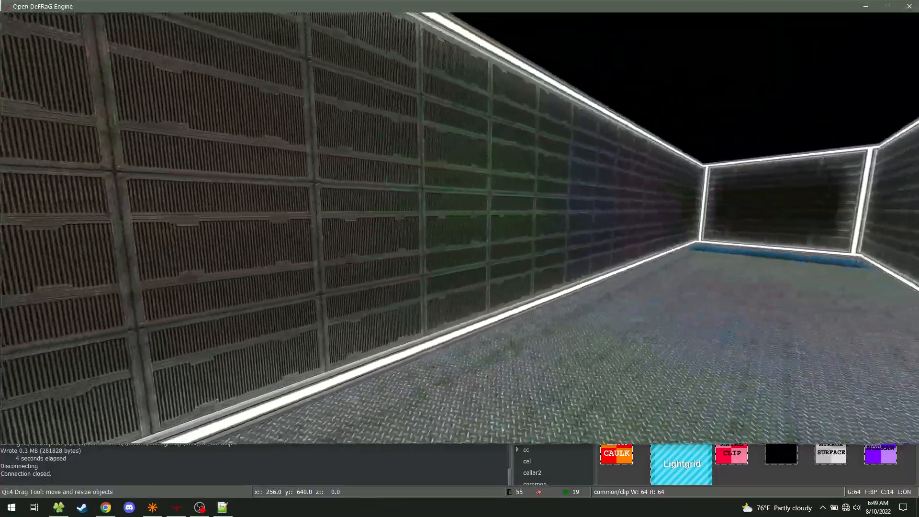
key("w")
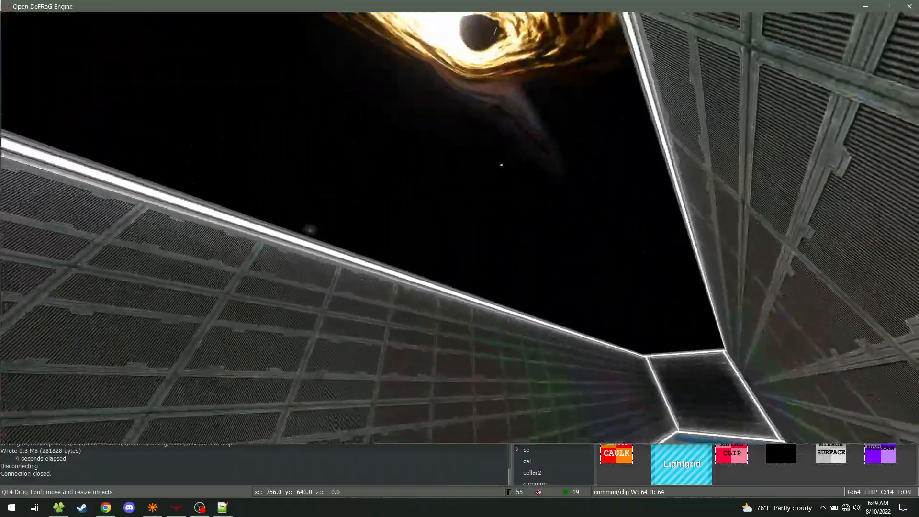
- Fly through the deep grate-walled pit room to examine its lighting, and return to the map editor
key("w")
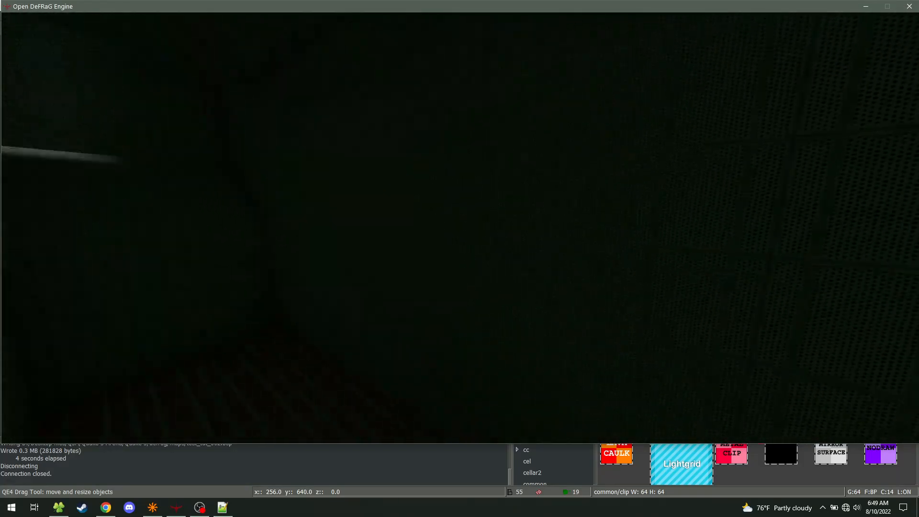
key("w")
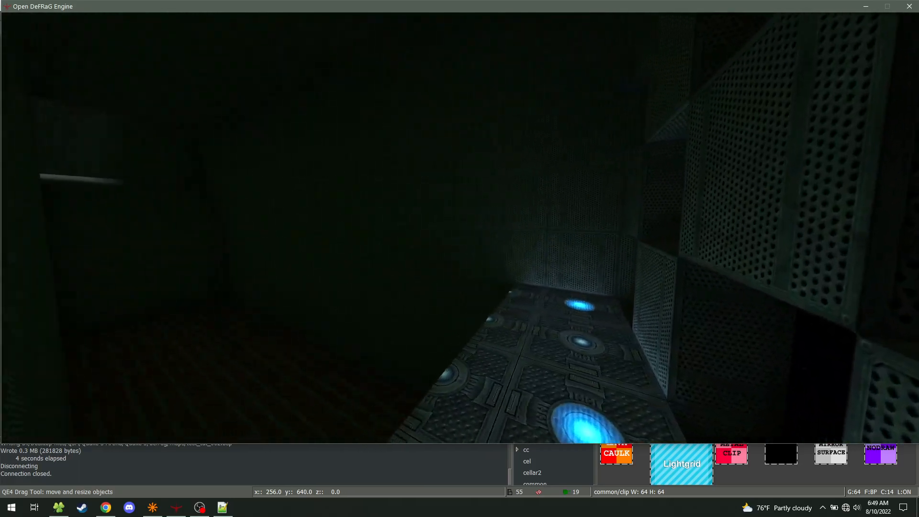
key("w")
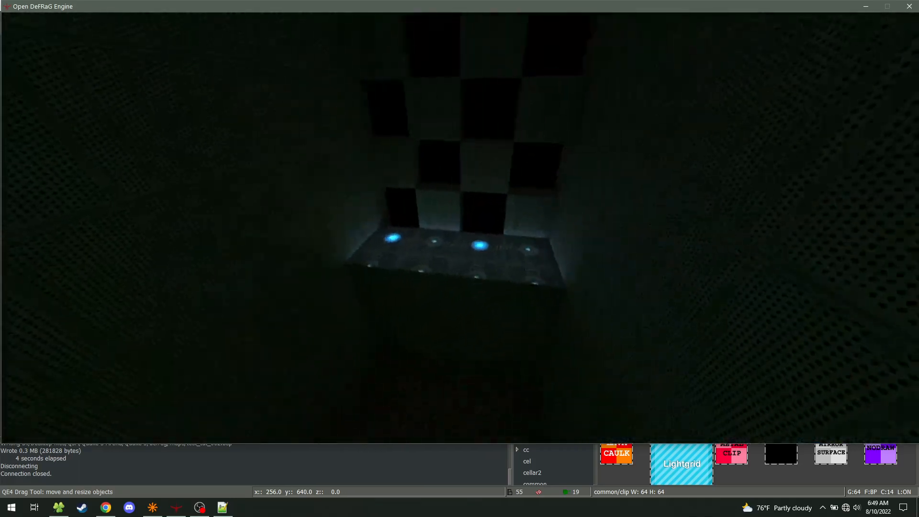
key("w")
key("w")
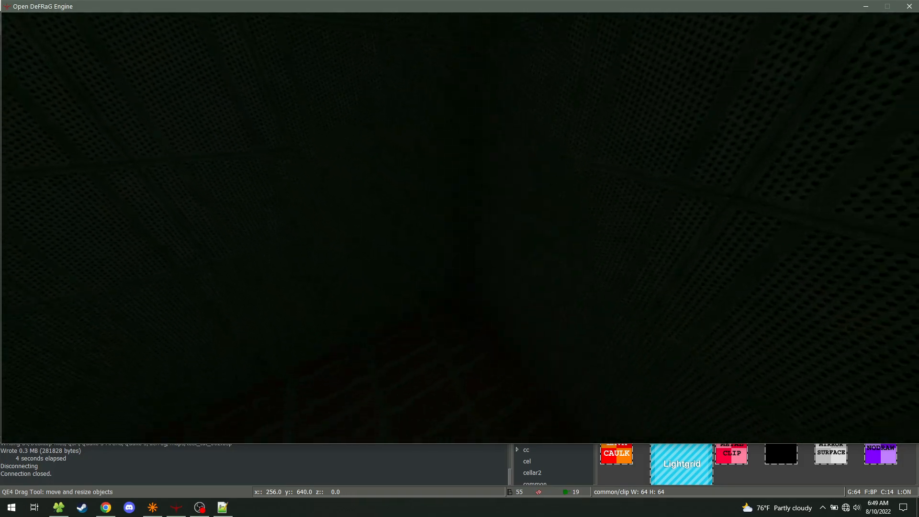
key("w")
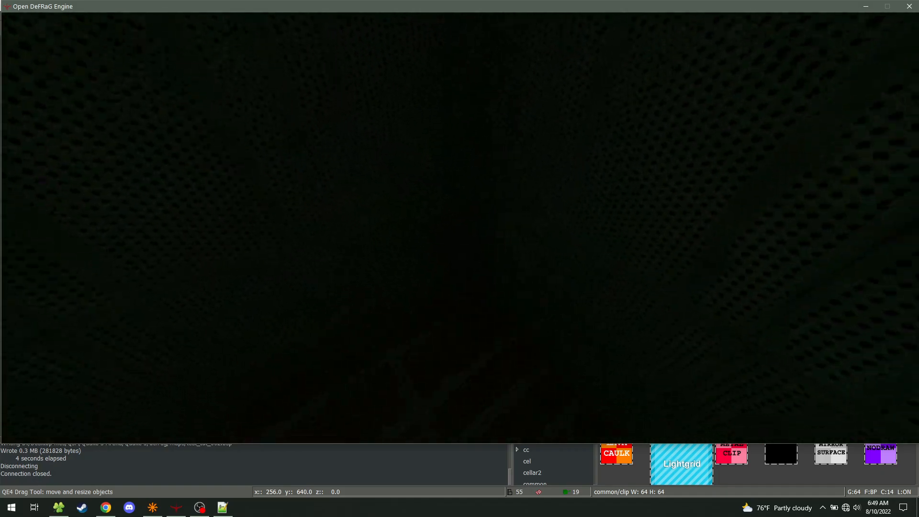
key("w")
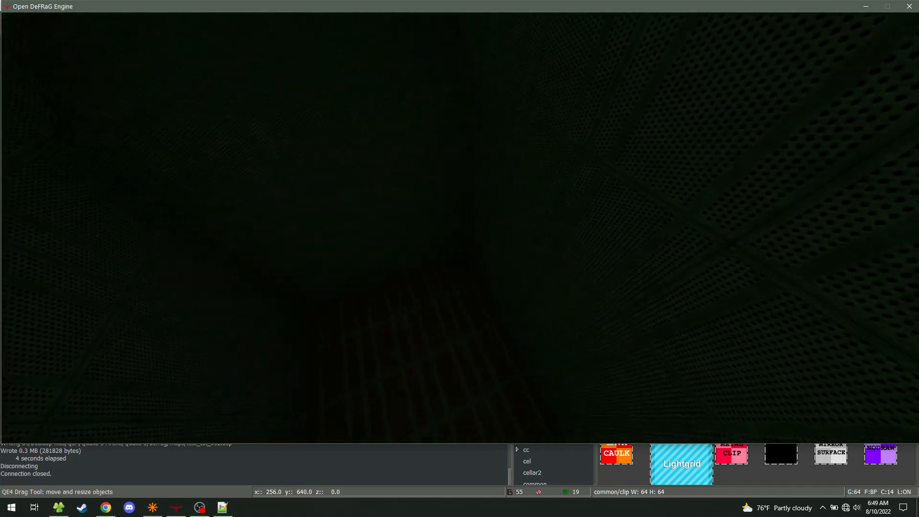
key("w")
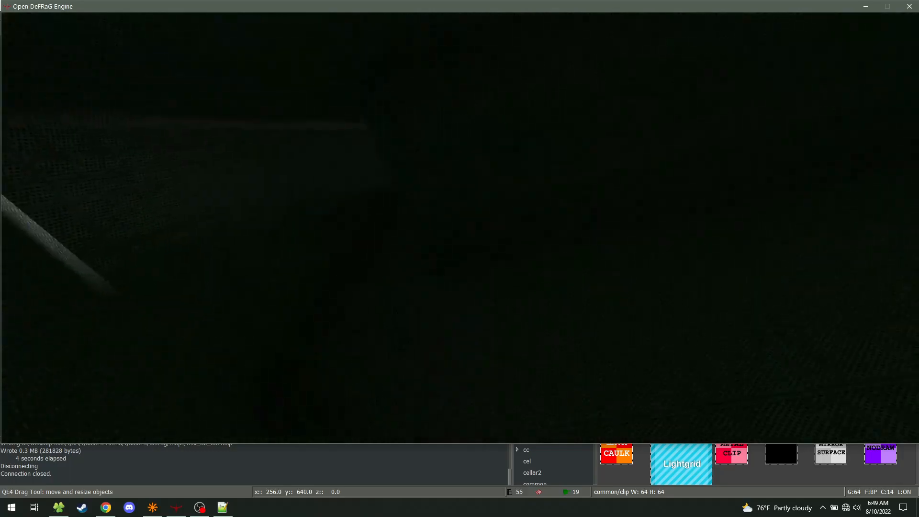
key("w")
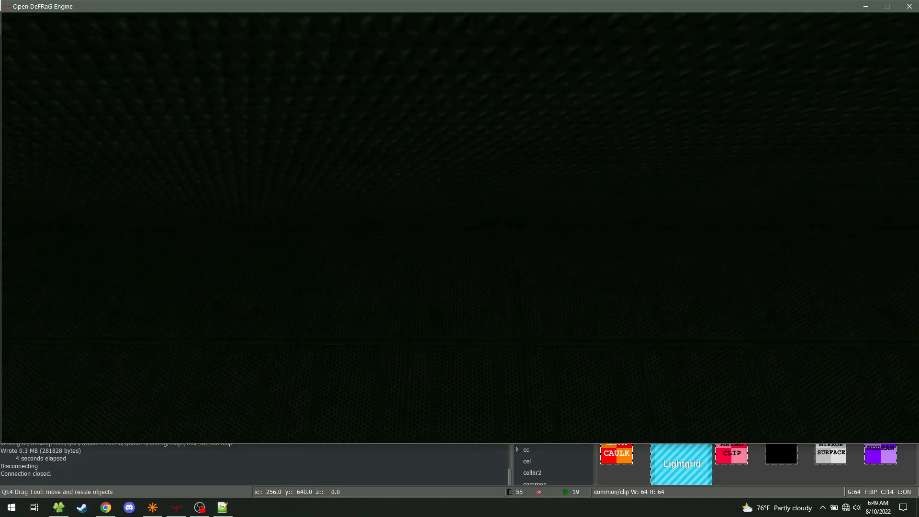
key("grave")
left_click(421, 458)
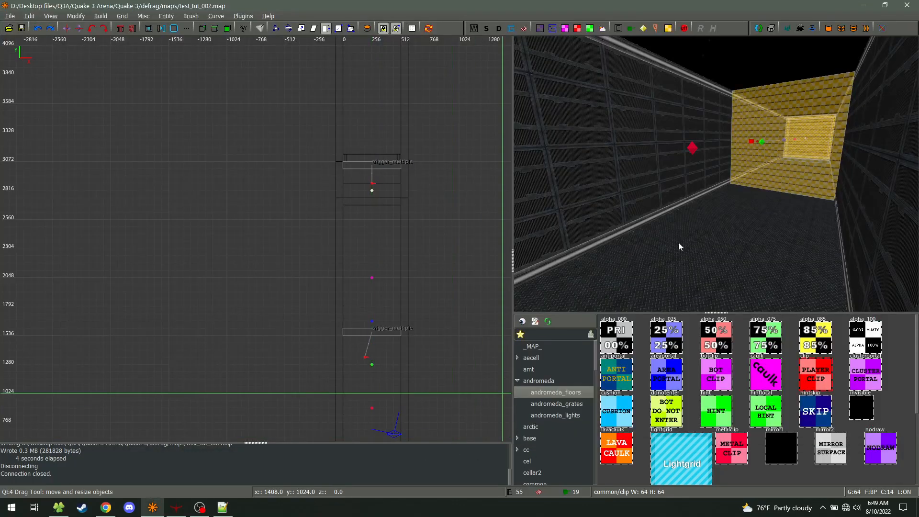
- Replace the distance number in worldspawn's _floodlight value, clear the selection and rerun the test build
left_click(698, 219, "shift")
key("n")
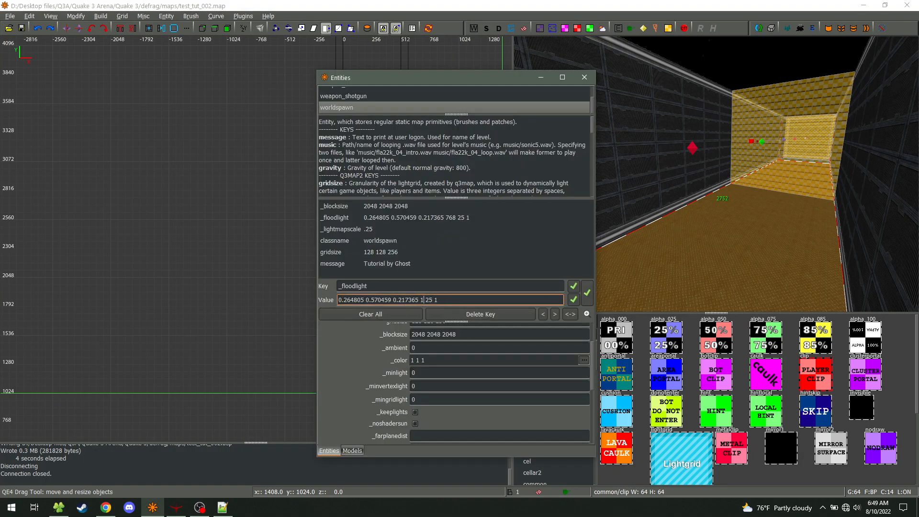
key("Escape")
key("Escape")
key("F5")
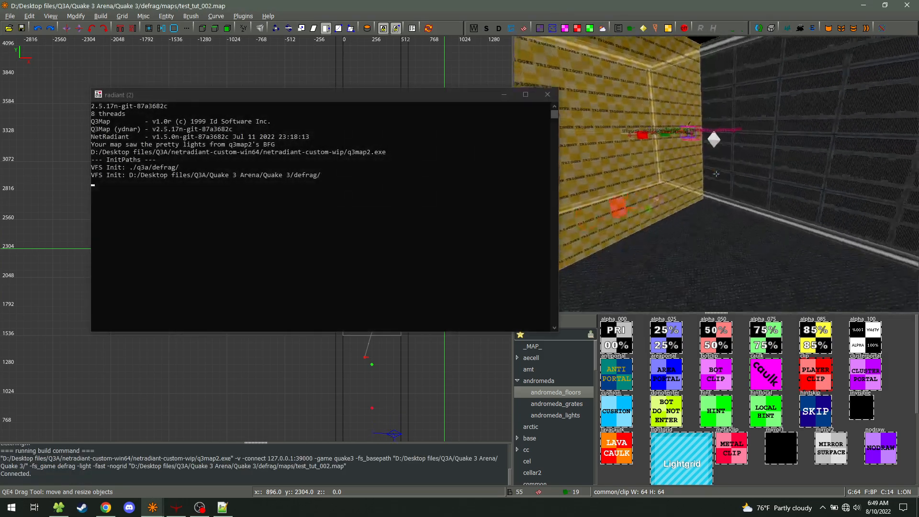
right_click(716, 173)
left_click(720, 177, "shift")
key("Escape")
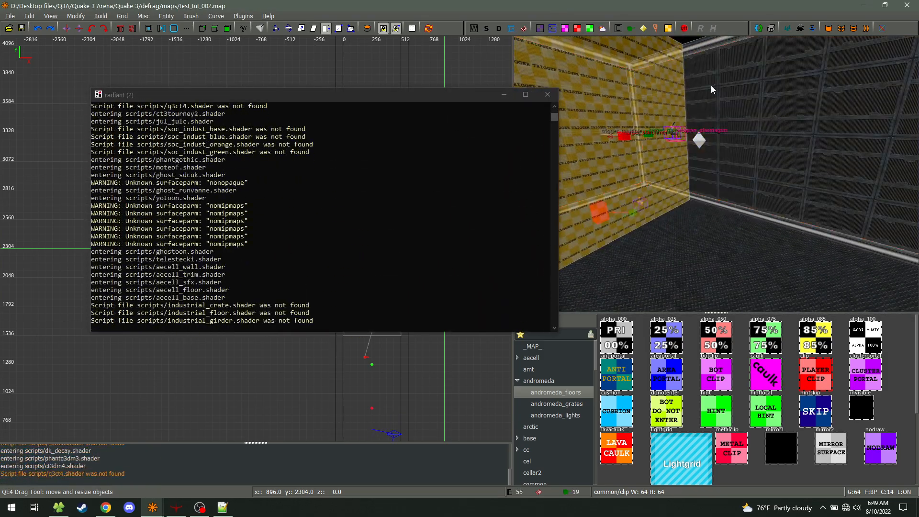
- Duplicate the pit room's floor brush and reshape the copy into a block filling the pit from height 0 to 256
right_click(689, 105)
right_click(716, 174)
scroll(425, 251, "down", 4)
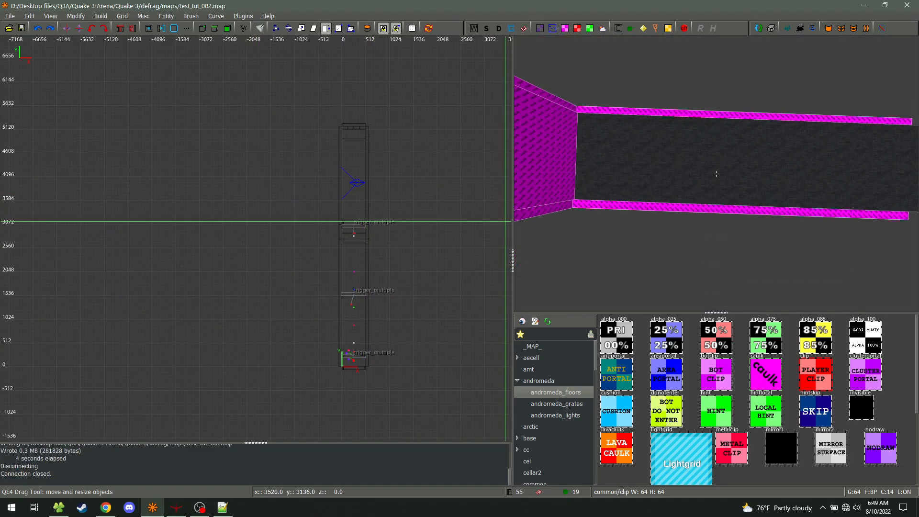
right_click(716, 173)
left_click(743, 175, "shift")
key("ctrl+Tab")
scroll(255, 243, "up", 8)
key("space")
mouse_move(268, 248)
left_mouse_down()
mouse_move(241, 202)
mouse_move(254, 115)
mouse_move(257, 138)
left_mouse_up()
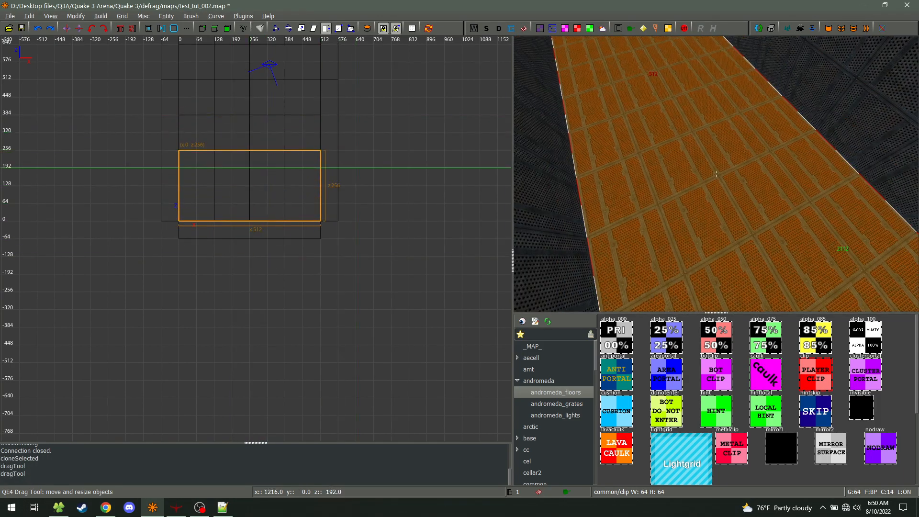
- Look through the sfx texture set for a liquid and filter it by "water"
right_click(696, 225)
right_click(696, 225)
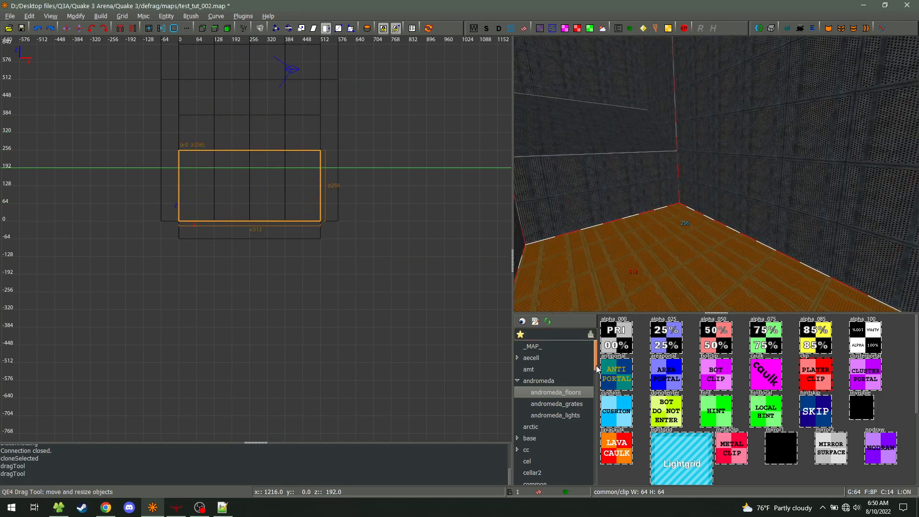
left_click_drag(596, 359, 606, 424)
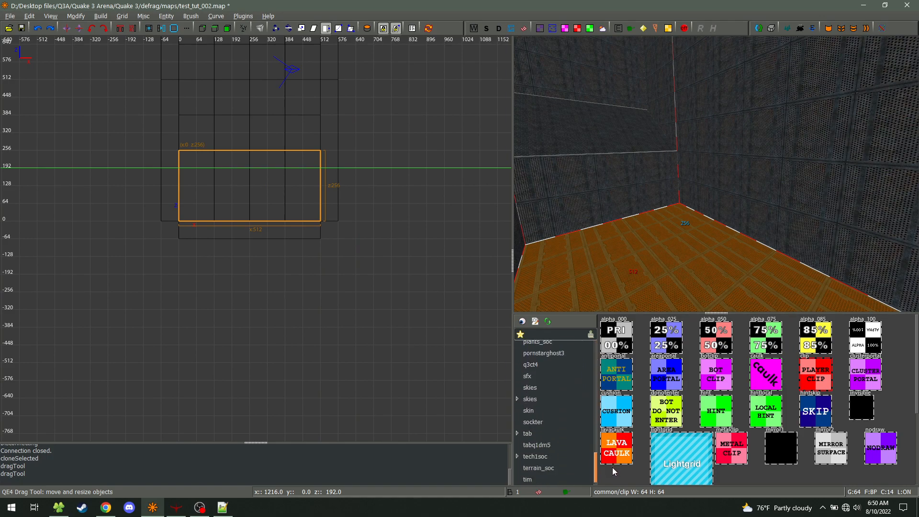
left_click(527, 376)
scroll(754, 398, "down", 20)
scroll(755, 399, "down", 15)
scroll(734, 399, "down", 15)
scroll(746, 400, "down", 15)
scroll(614, 476, "down", 12)
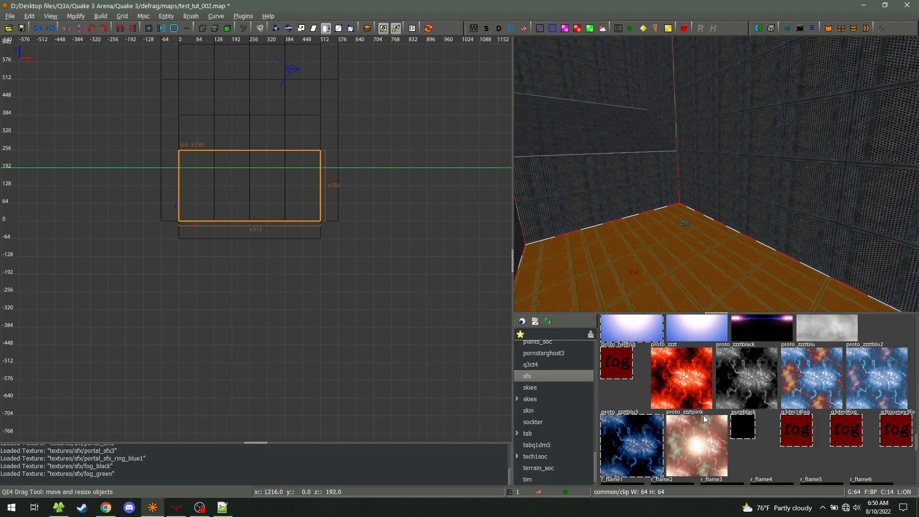
type("water")
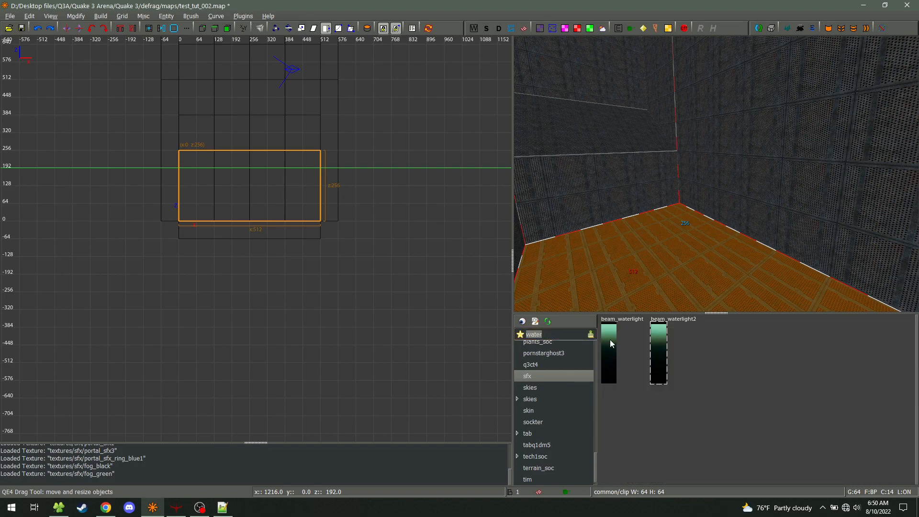
key("ctrl+Tab")
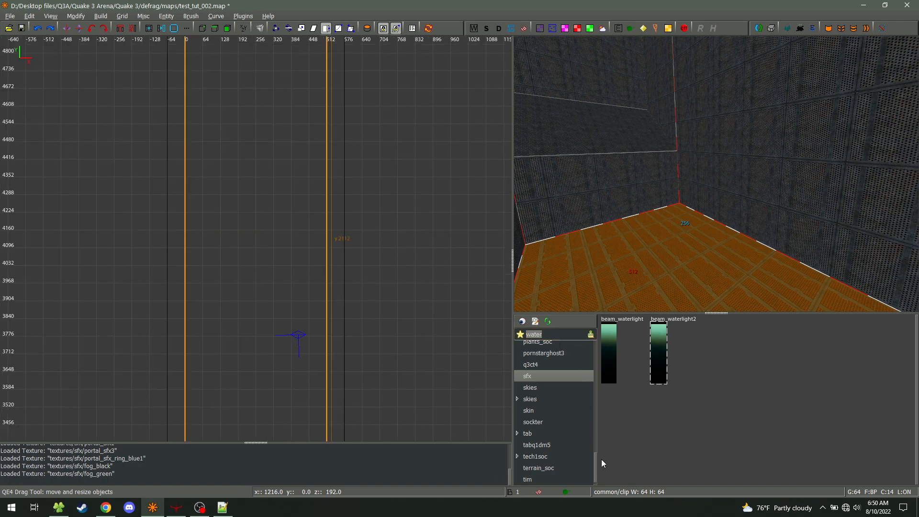
- Load the liquids texture set, clear the name filter and apply clear_calm1 to the block in the pit
left_click_drag(596, 462, 604, 427)
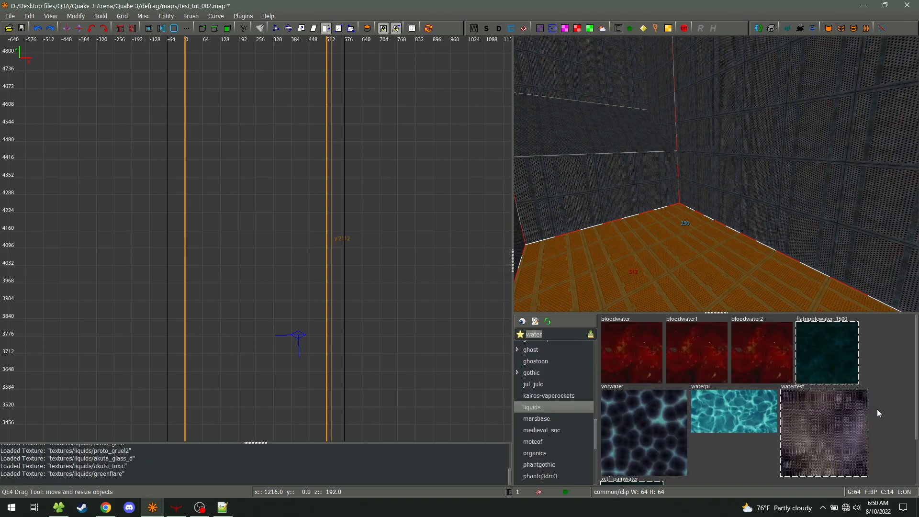
scroll(797, 410, "down", 1)
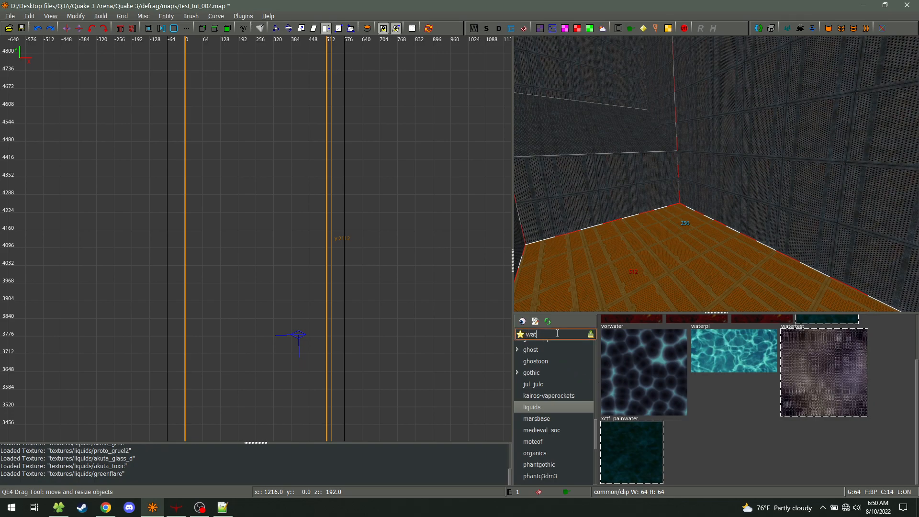
key("BackSpace")
key("BackSpace")
key("BackSpace")
right_click_drag(888, 407, 887, 365)
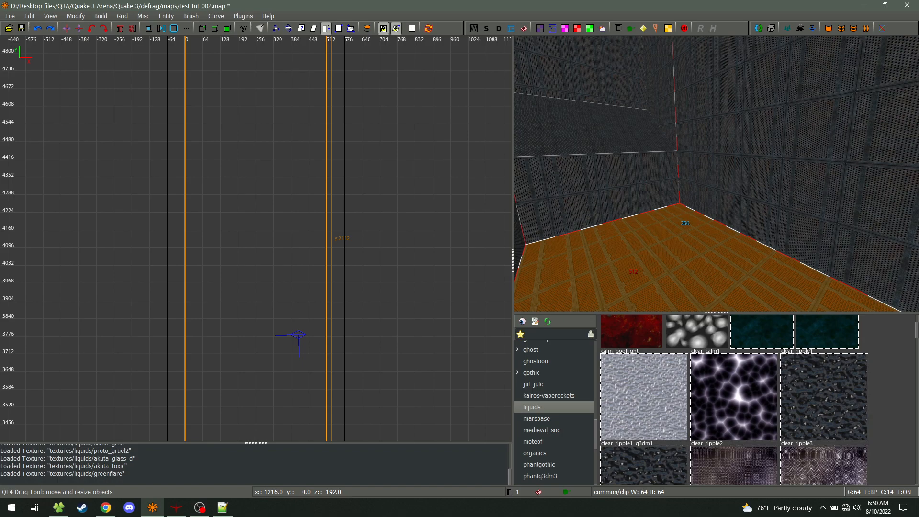
right_click_drag(887, 408, 887, 246)
right_click_drag(884, 315, 884, 473)
left_click(726, 376)
- Duplicate the water block and reshape the copy into a 64-unit-thick slab from height 256 to 320, directly above it
right_click_drag(708, 207, 649, 200)
scroll(278, 235, "down", 4)
key("ctrl+Tab")
key("ctrl+Tab")
scroll(231, 248, "up", 3)
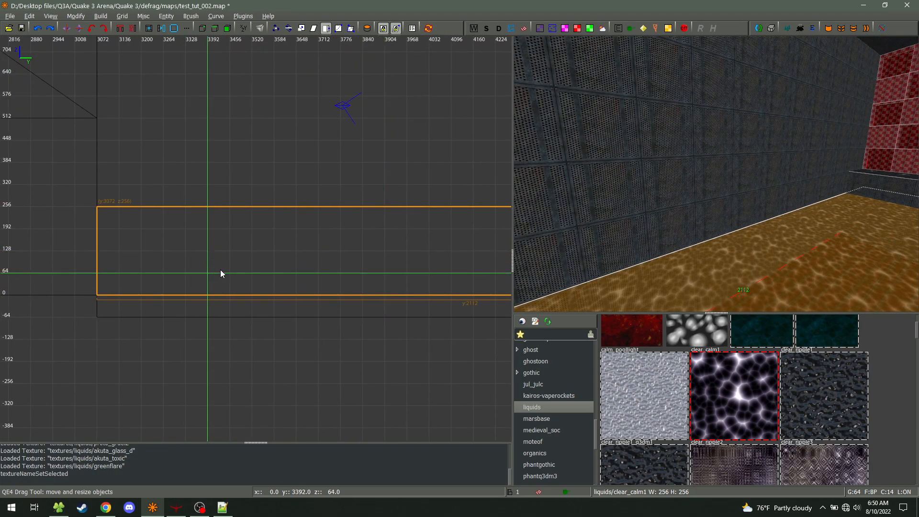
key("space")
left_click_drag(269, 282, 241, 241)
left_click_drag(228, 312, 292, 247)
- Turn the slab above the water into a trigger_teleport entity and clear the selection
right_click(386, 153)
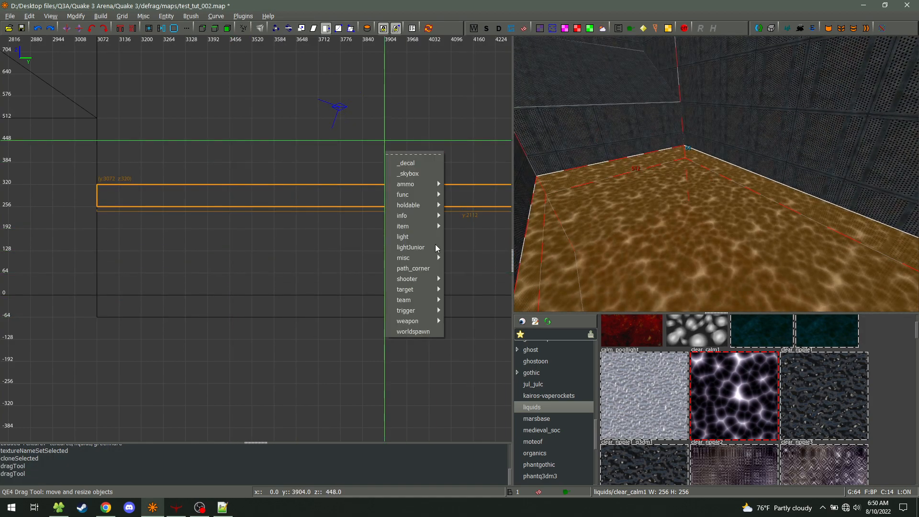
mouse_move(416, 313)
left_click(496, 365)
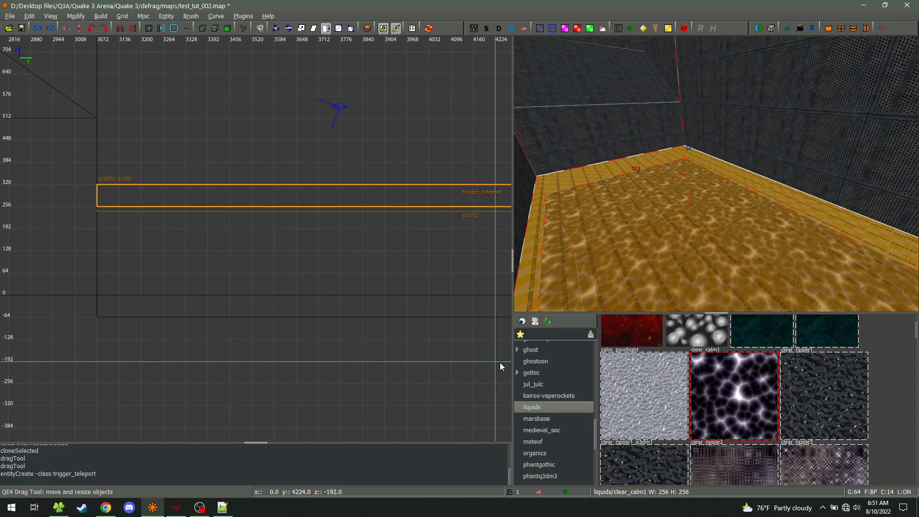
key("Escape")
- Create a misc_teleporter_dest entity above the upper start platform's floor
right_click(712, 269)
key("s")
key("w")
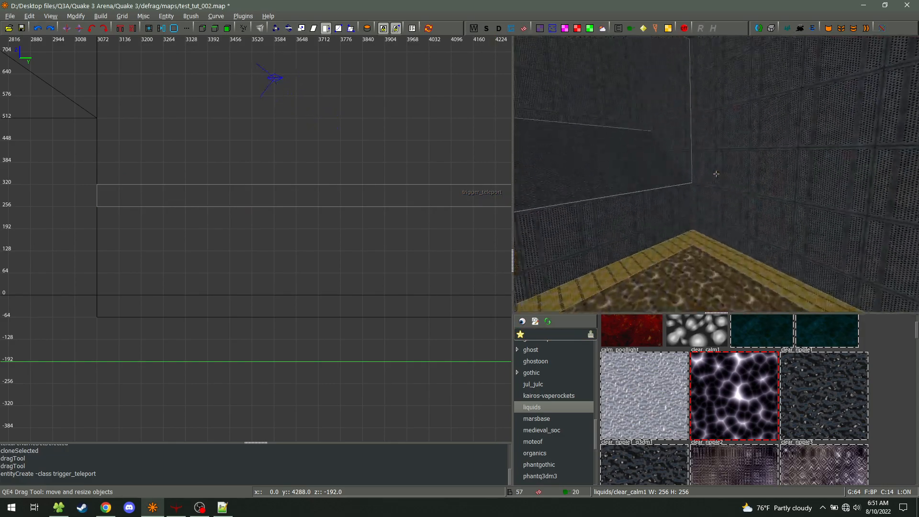
key("w")
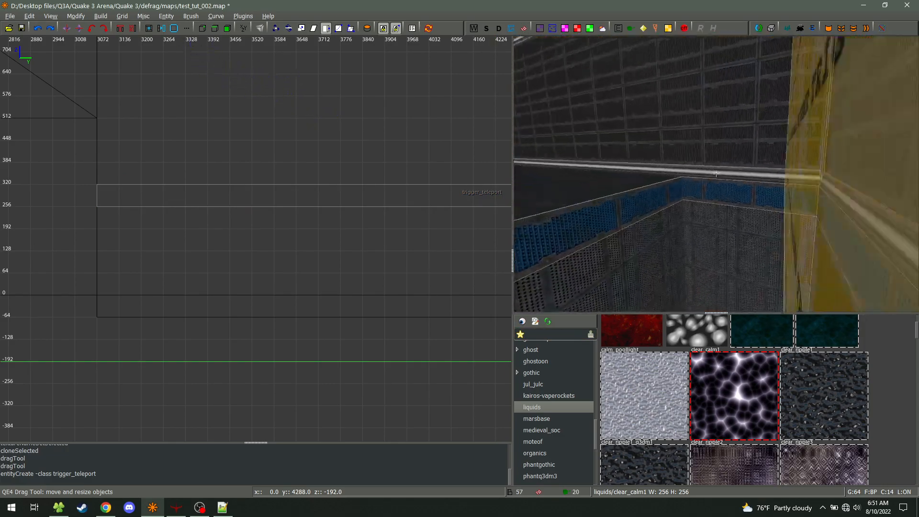
right_click(715, 174)
left_click(699, 218, "shift")
key("Escape")
scroll(272, 234, "down", 10)
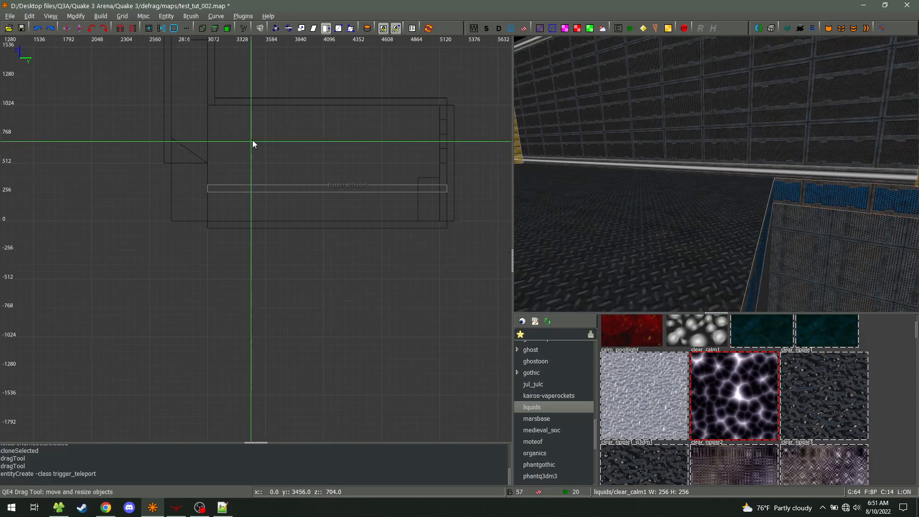
right_click_drag(258, 238, 231, 357)
scroll(231, 153, "up", 5)
scroll(232, 162, "up", 6)
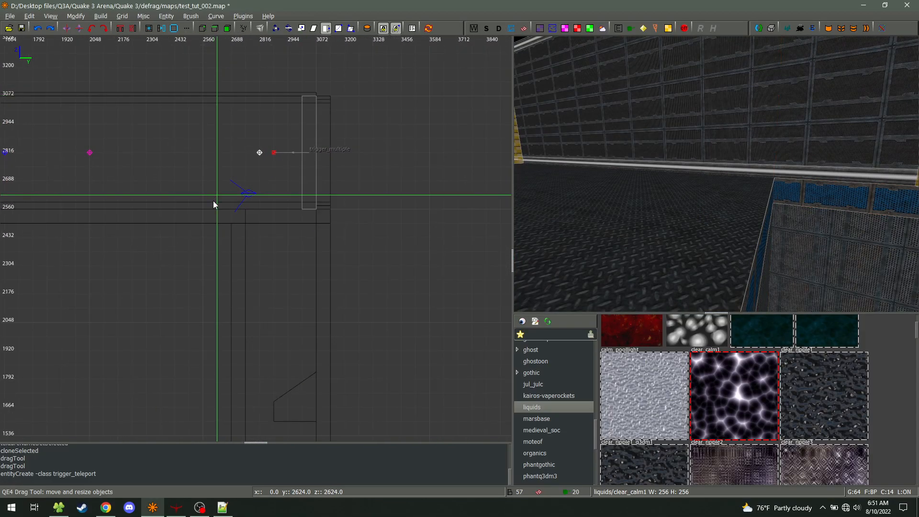
right_click(221, 186)
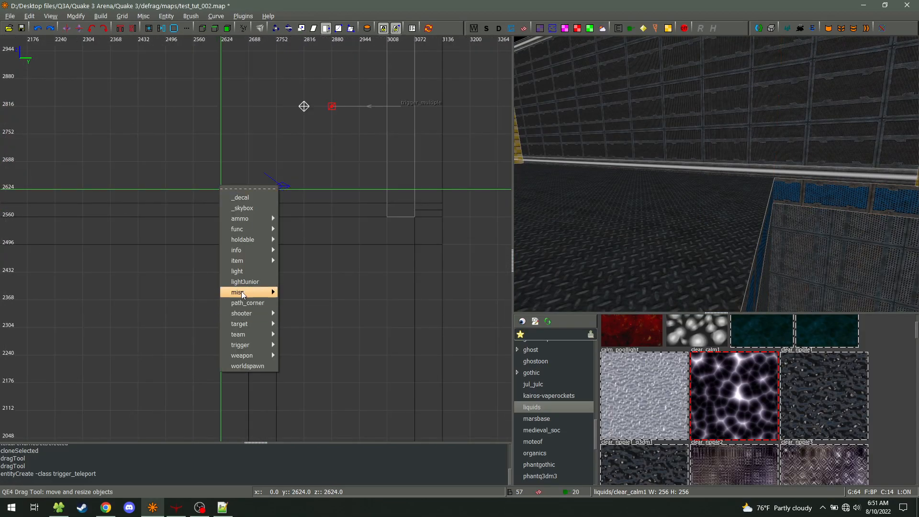
mouse_move(245, 336)
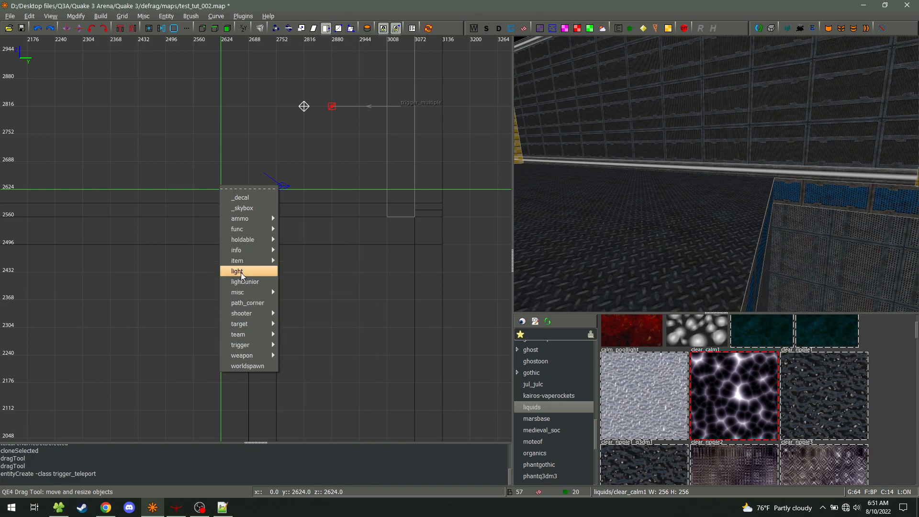
mouse_move(245, 295)
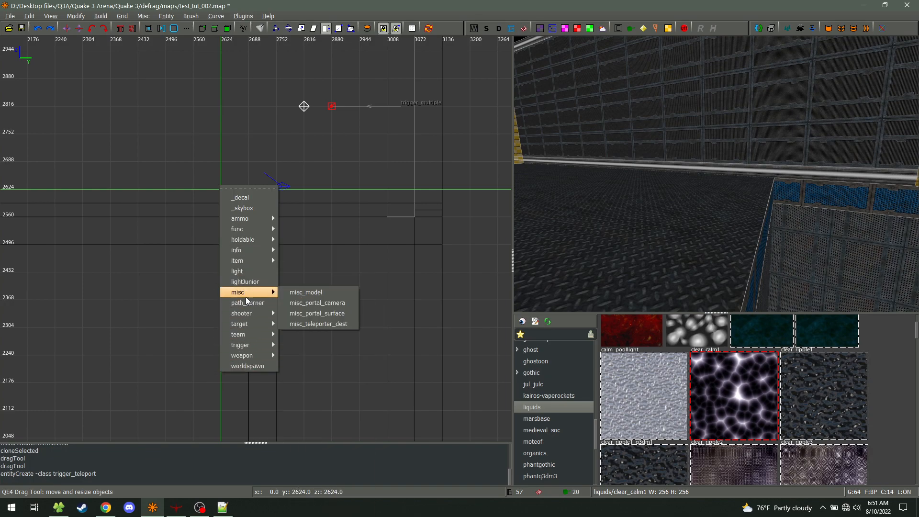
left_click(337, 324)
- Move the teleporter destination back along the start platform, away from the pit, to y 2496
right_click(588, 267)
key("s")
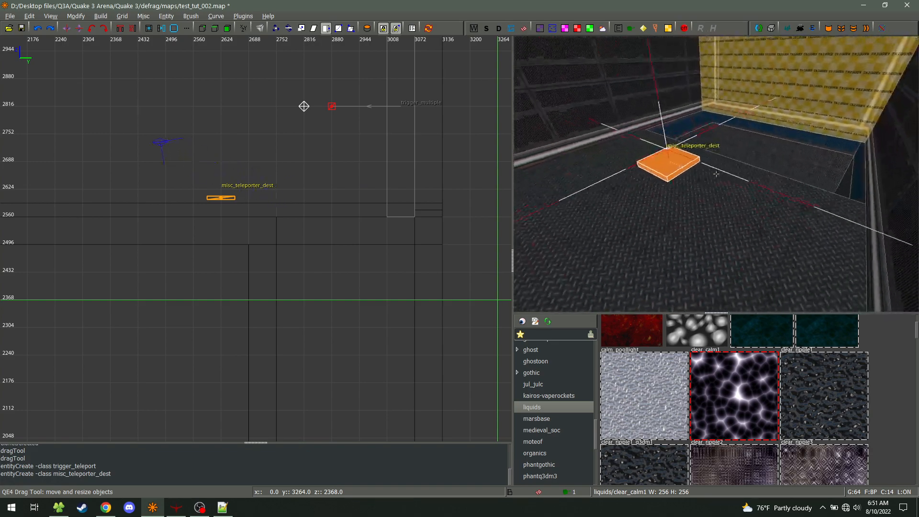
key("w")
key("d")
right_click(716, 174)
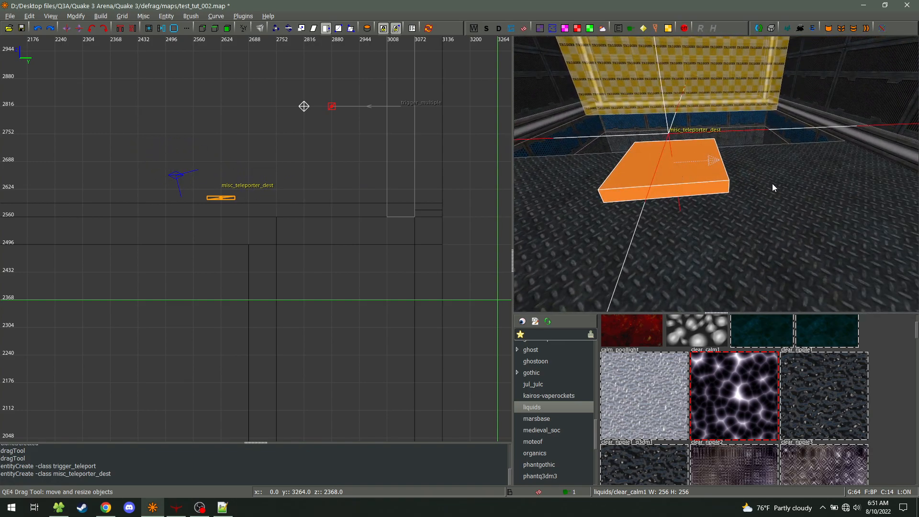
key("ctrl+Tab")
key("ctrl+Tab")
key("ctrl+Tab")
key("ctrl+Tab")
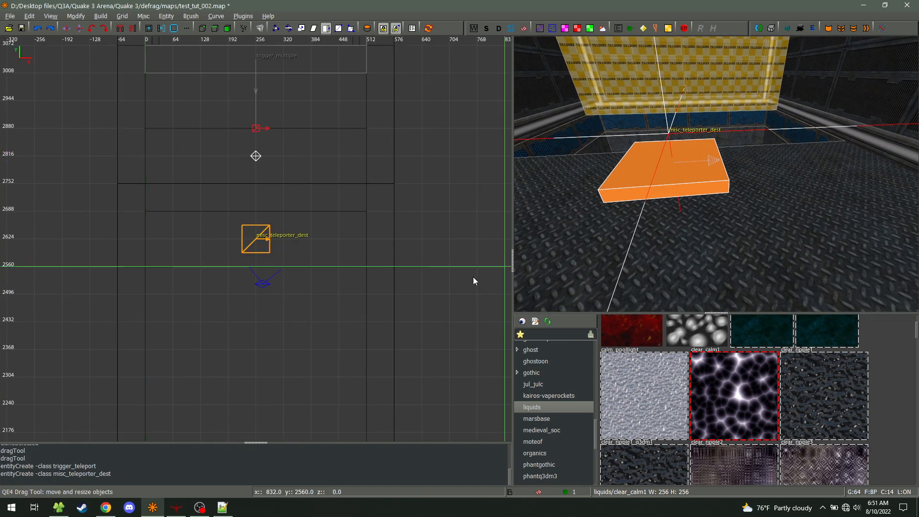
left_click_drag(255, 245, 255, 301)
right_click(716, 174)
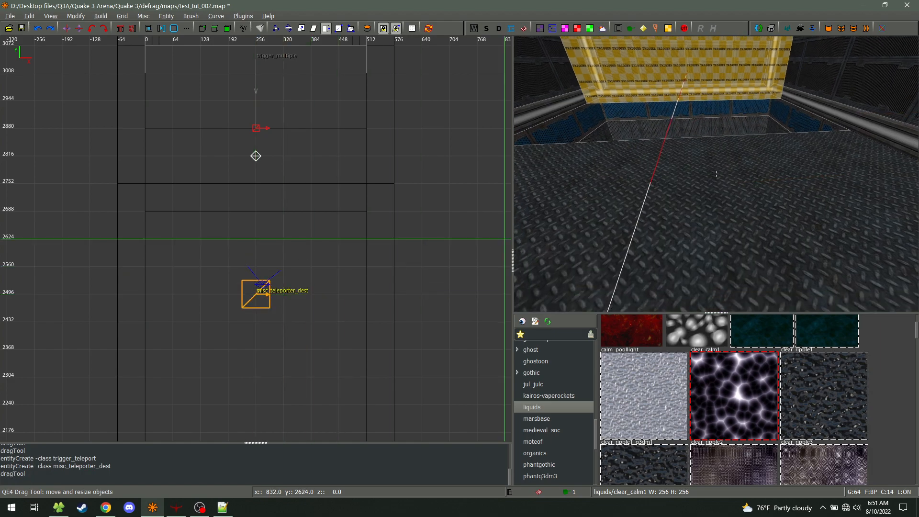
- Set the teleporter destination's angles to 0 90 0 so it faces the pit
key("a")
right_click(717, 173)
key("n")
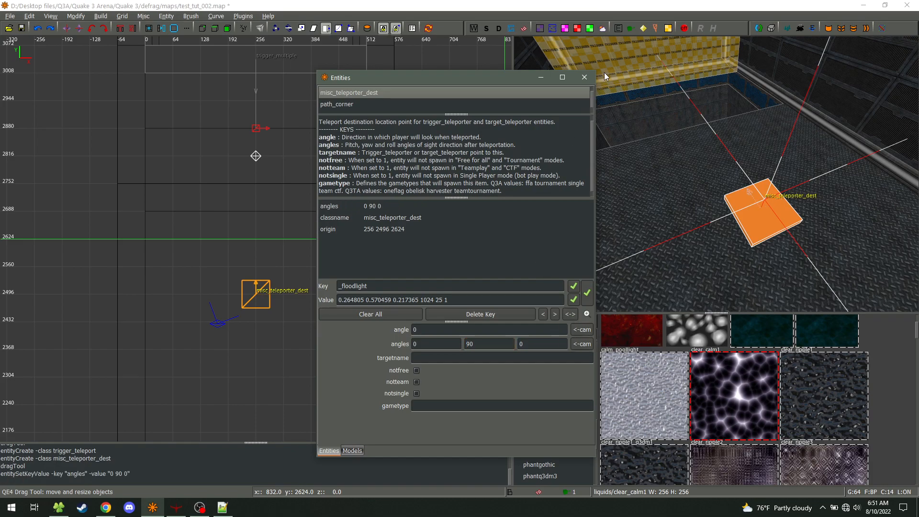
left_click(584, 78)
- Lower the teleporter destination onto the start platform's floor, with its origin at height 2584
right_click(758, 214)
key("w")
key("a")
right_click(716, 173)
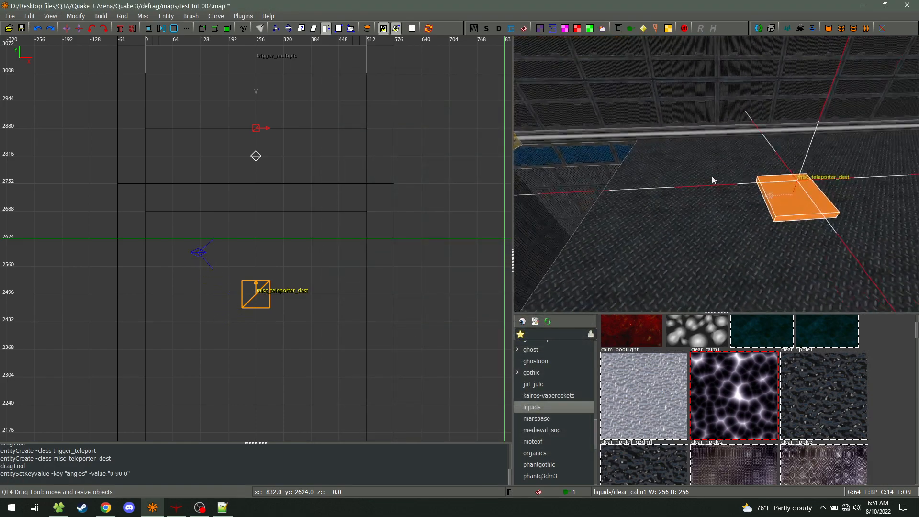
key("ctrl+Tab")
key("ctrl+Tab")
left_click(701, 233, "shift")
left_click(693, 234, "shift")
scroll(312, 270, "up", 8)
left_click_drag(178, 242, 174, 343)
- Select the platform floor together with the teleporter destination to check how they meet, and deselect the floor
left_click(705, 240, "shift")
key("Escape")
mouse_move(742, 264)
right_mouse_down()
mouse_move(716, 174)
mouse_move(708, 182)
right_mouse_up()
left_click(708, 183, "shift")
left_click(617, 211, "shift")
scroll(289, 354, "down", 7)
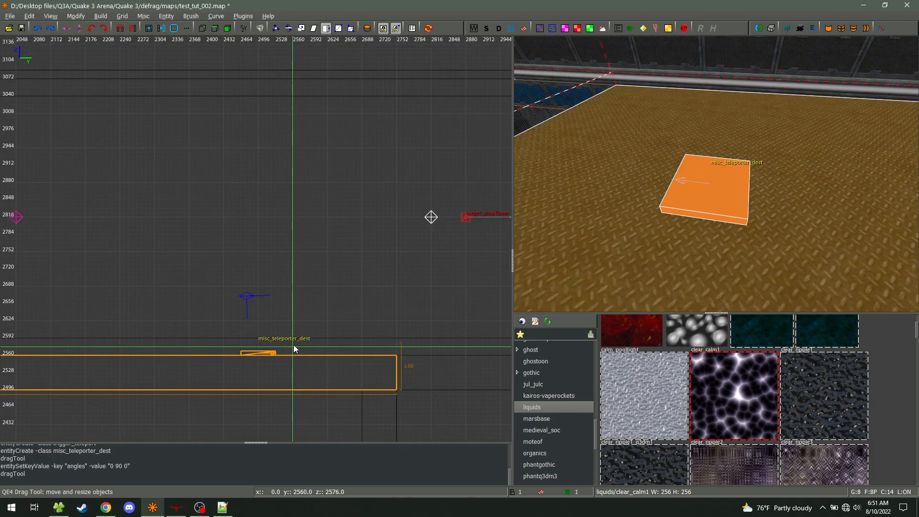
left_click(682, 274, "shift")
right_click_drag(683, 274, 716, 173)
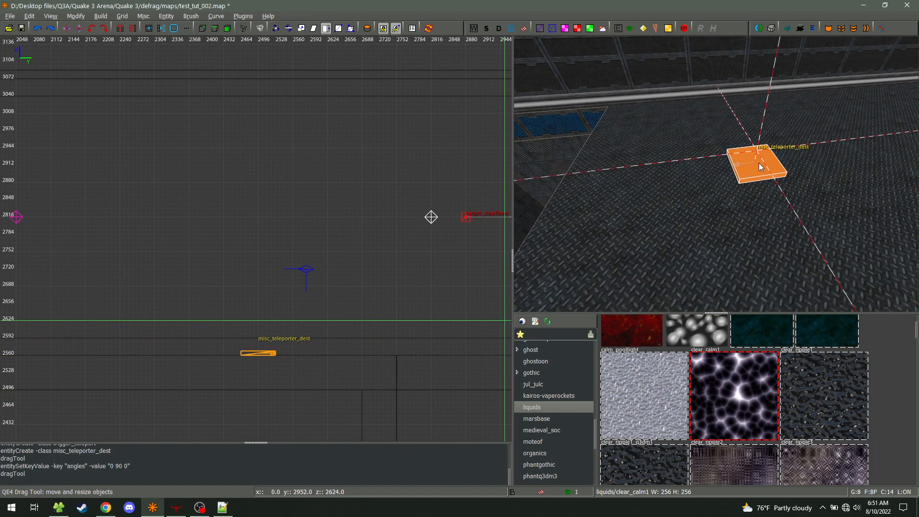
- Try yaw angles 0 and 180 on the teleporter destination, and set it back to 90
key("ctrl+Tab")
right_click_drag(645, 218, 715, 176)
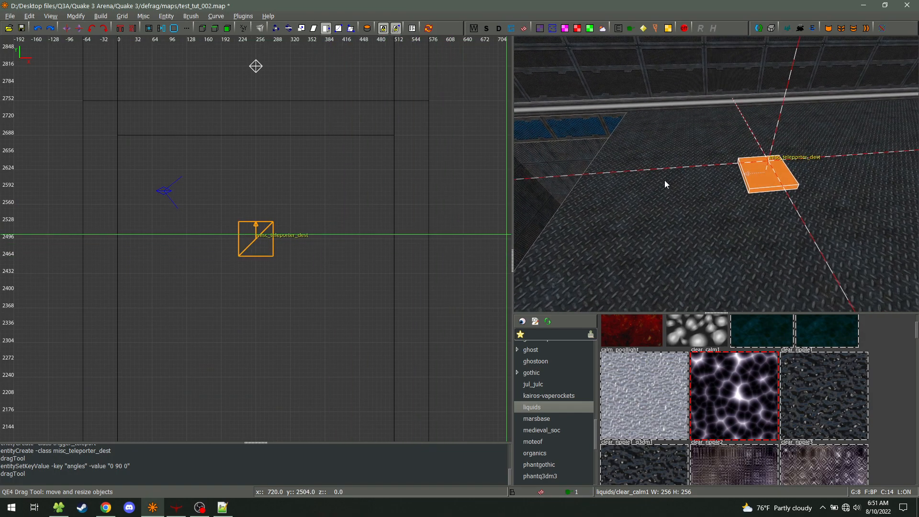
key("n")
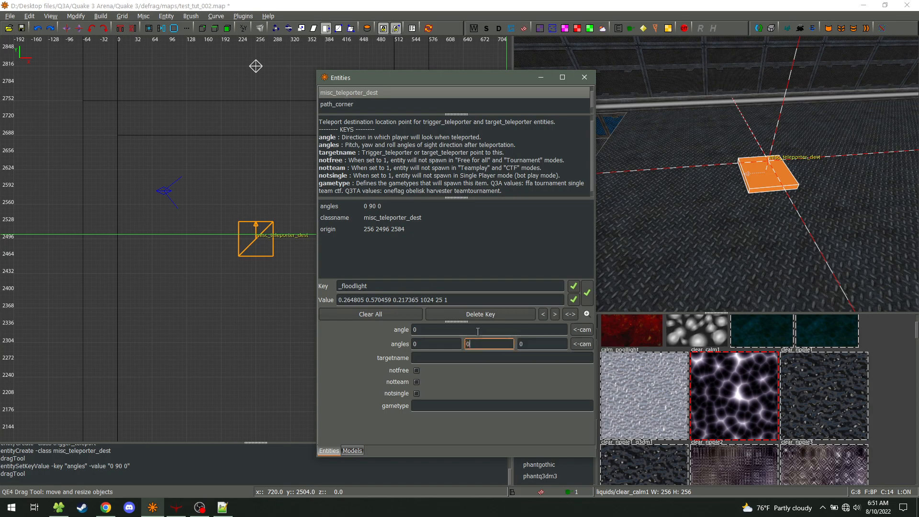
right_click(477, 331)
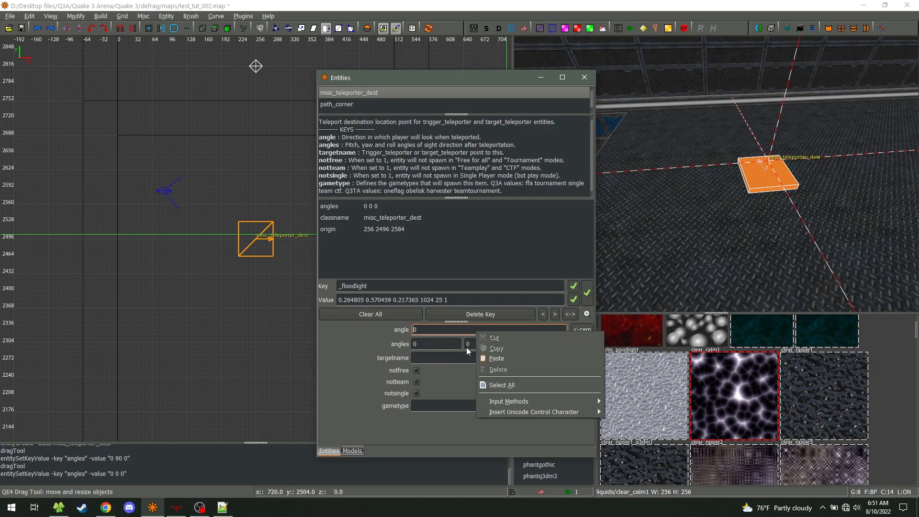
left_click(467, 343)
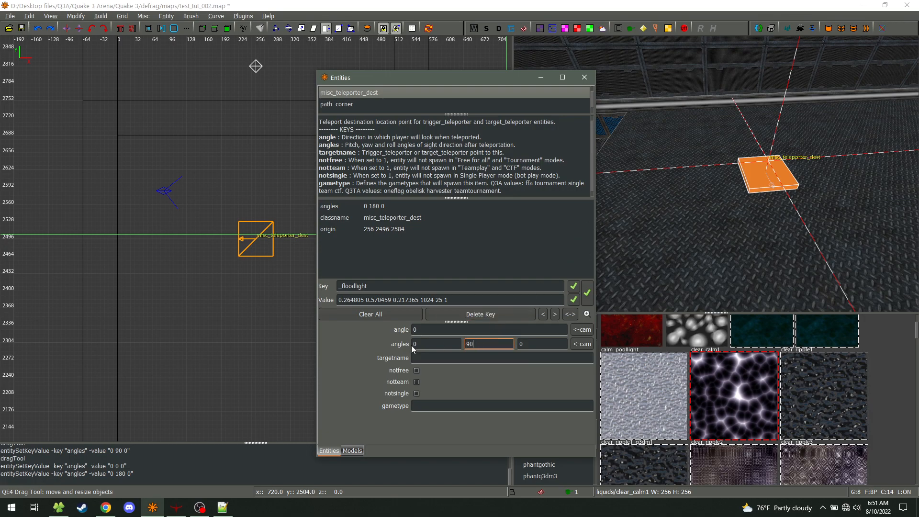
left_click(579, 81)
- Raise the teleporter destination above the floor so its box spans heights of about 2632 to 2640, and clear the selection
key("ctrl+Tab")
scroll(260, 244, "up", 4)
left_click_drag(263, 258, 263, 168)
right_click(715, 174)
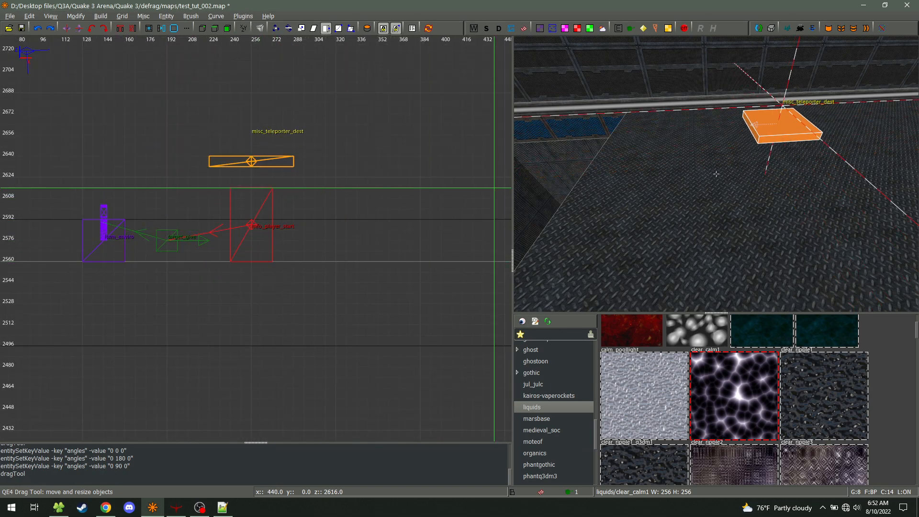
key("a")
key("Escape")
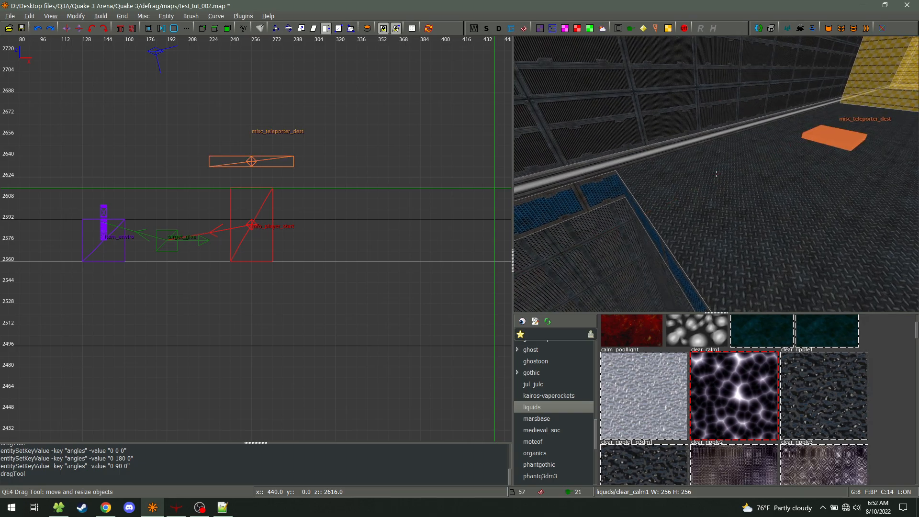
- Connect the trigger_teleport slab above the water to the misc_teleporter_dest on the start platform, and clear the selection
key("w")
left_click(716, 173, "shift")
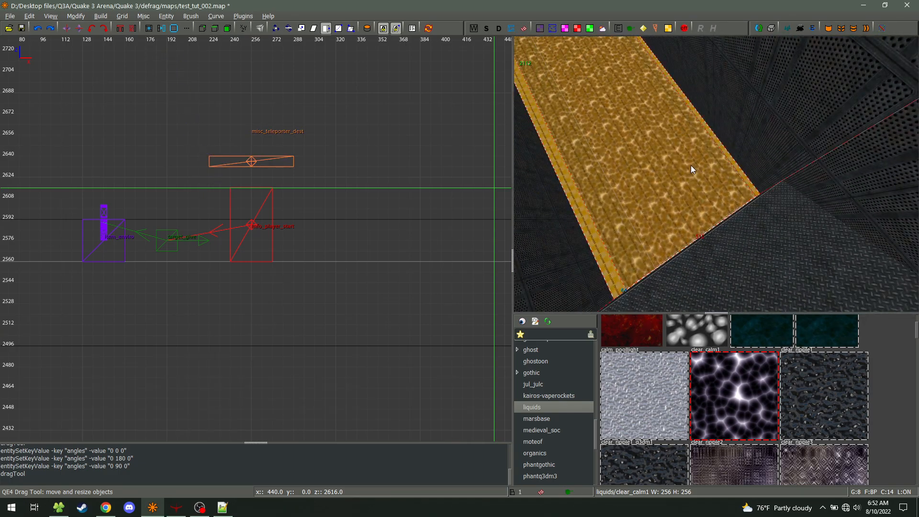
key("s")
key("w")
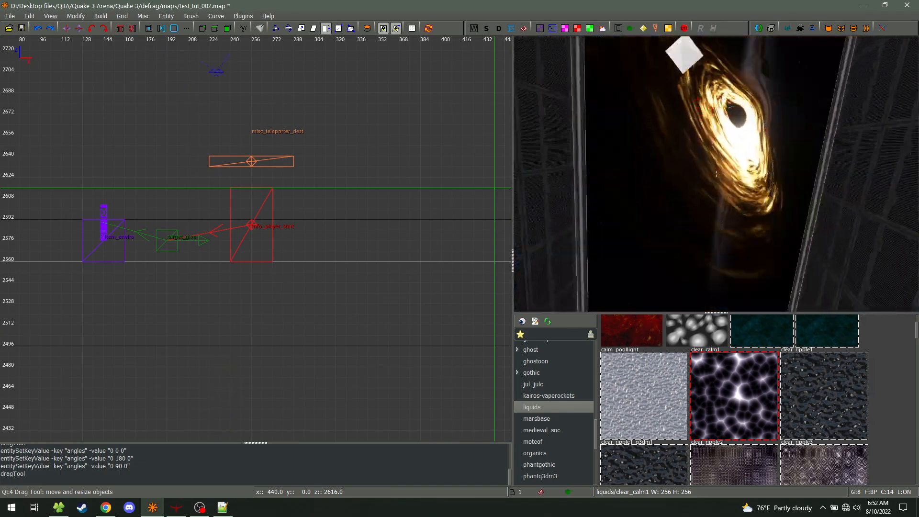
right_click(716, 174)
right_click(664, 232)
key("w")
right_click(713, 187)
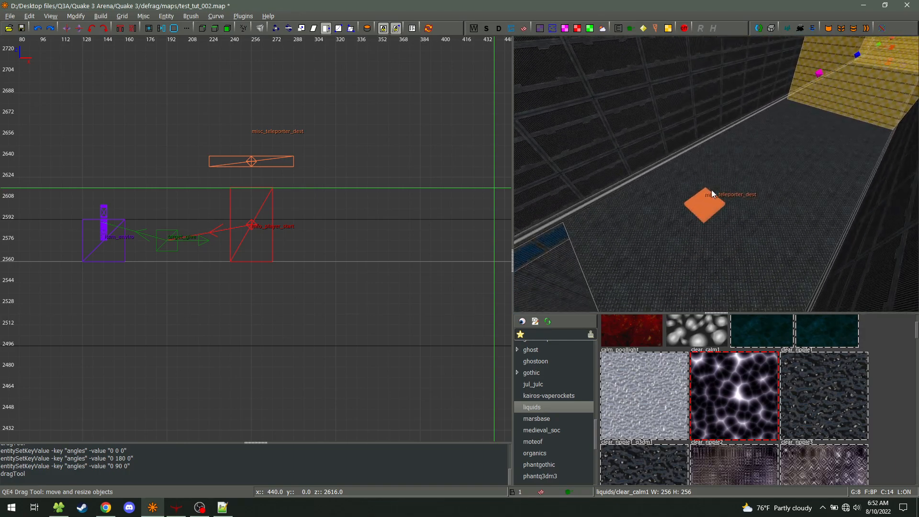
key("ctrl+k")
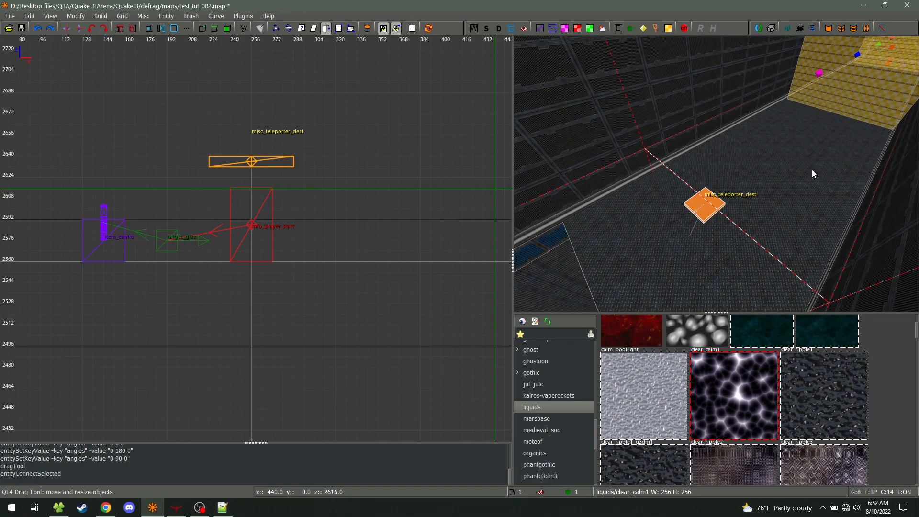
key("Escape")
- Inspect the pit and the weapon_plasmagun's entity properties, checking its ammo count key
right_click(842, 173)
key("w")
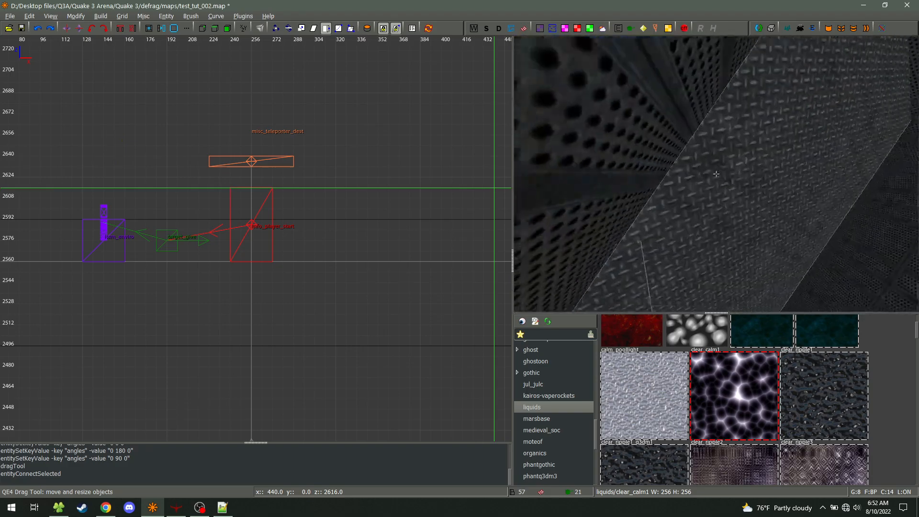
key("w")
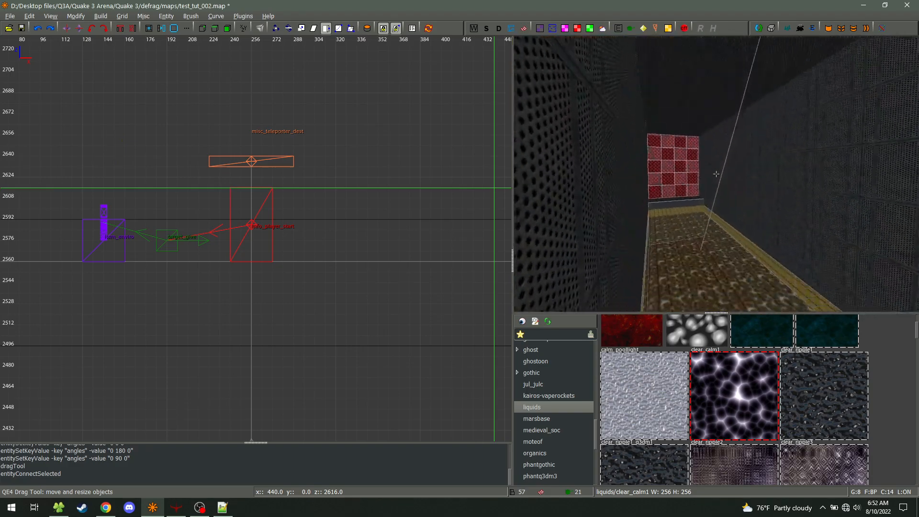
key("w")
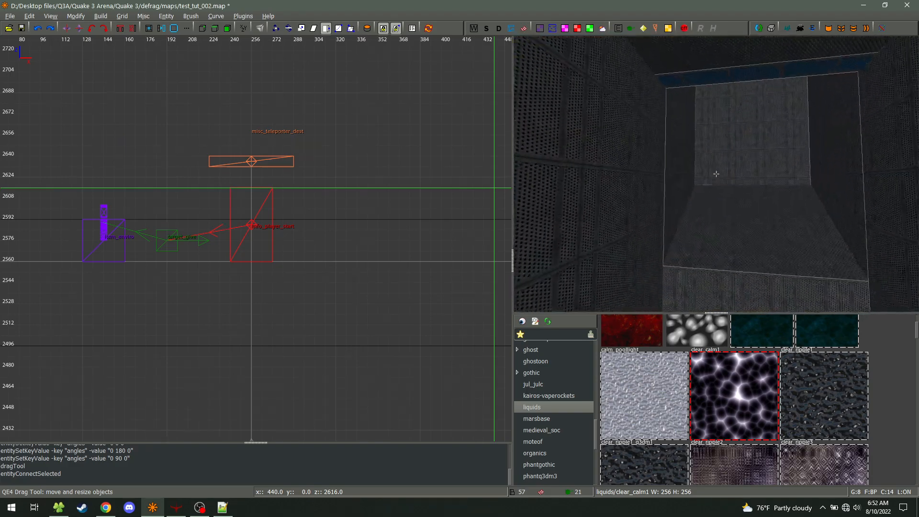
key("w")
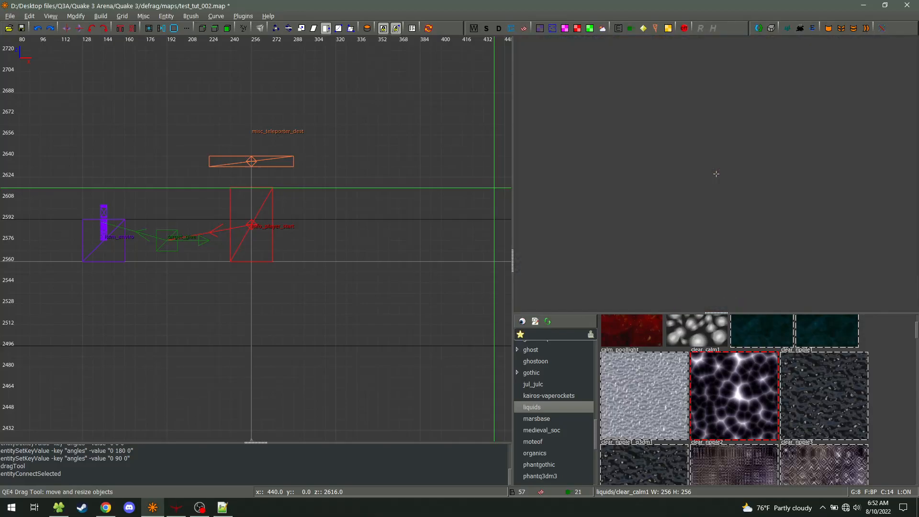
key("w")
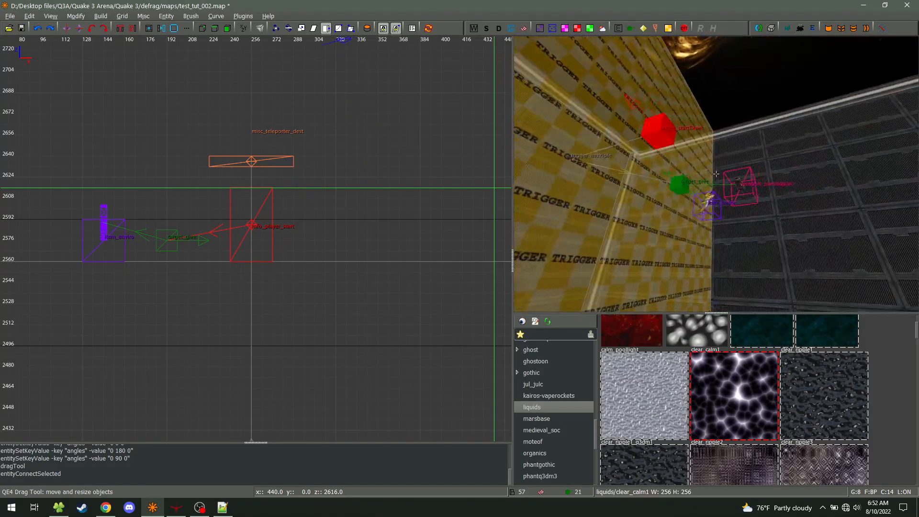
right_click(708, 188)
key("n")
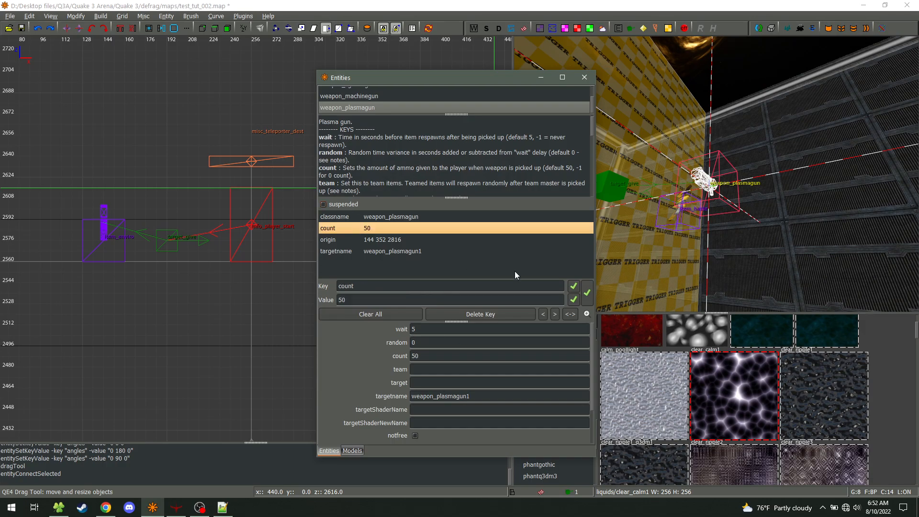
key("n")
- Move the corridor's trigger_multiple and its target_stopTimer into the pit room, stretch the trigger to span heights 384 to 1024, and clear the selection
right_click(715, 174)
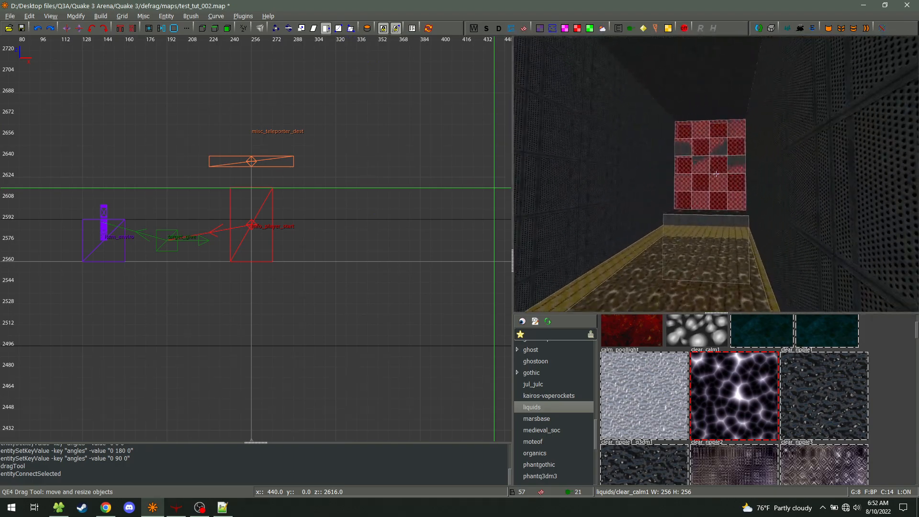
right_click(716, 173)
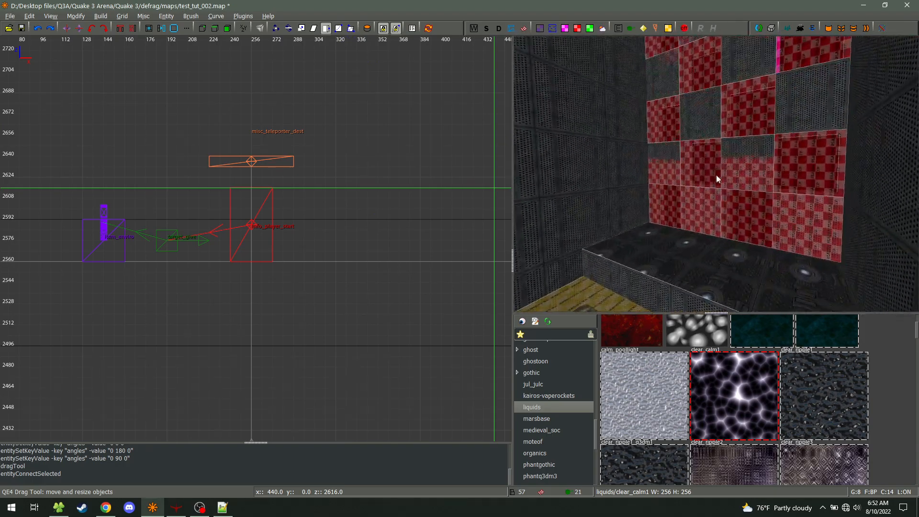
right_click(766, 177)
key("w")
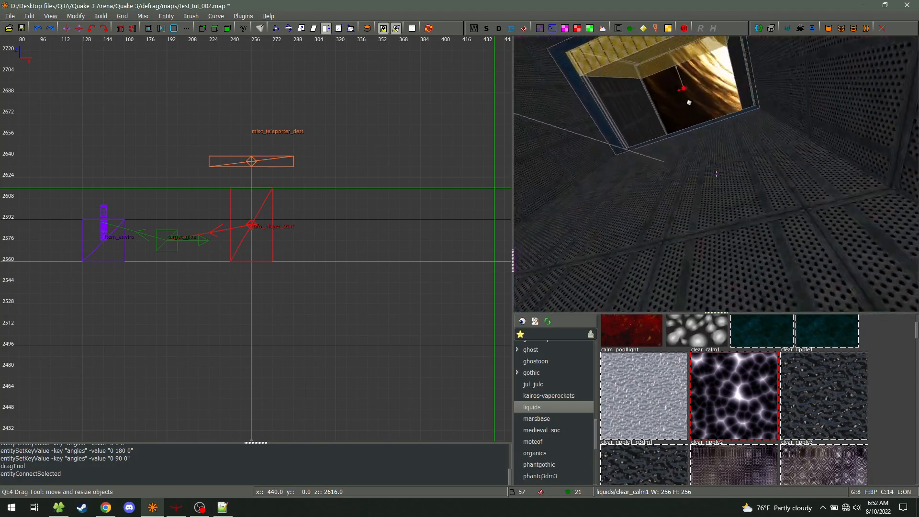
right_click(715, 174)
left_click(717, 147, "shift")
left_click(716, 146, "shift")
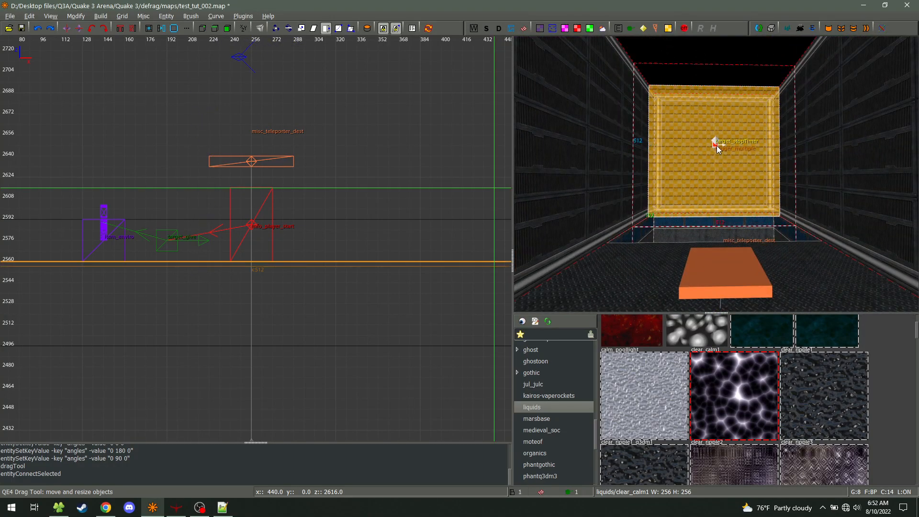
scroll(199, 269, "down", 2)
key("Escape")
left_click(713, 153, "shift")
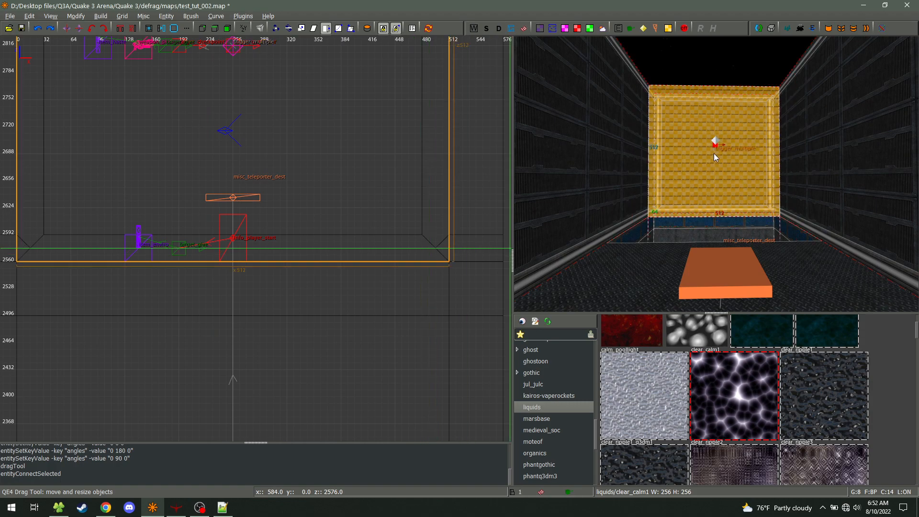
key("ctrl+Tab")
key("ctrl+Tab")
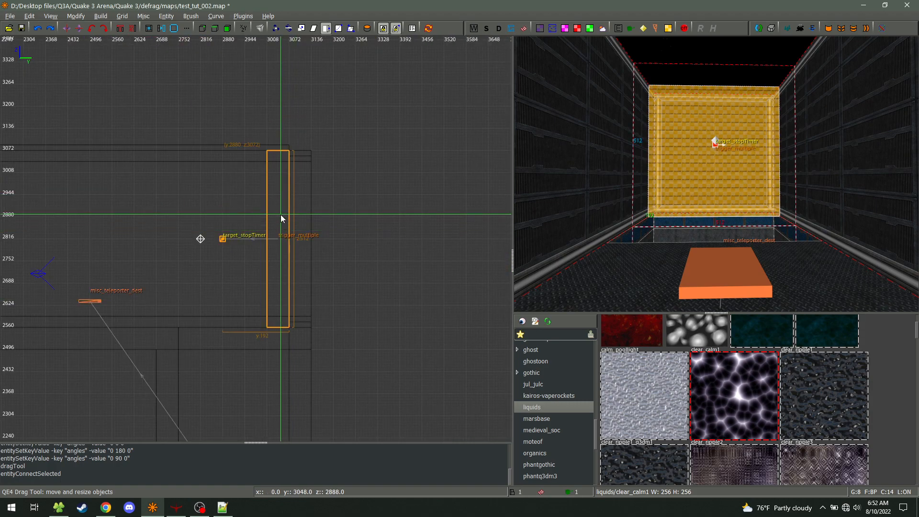
left_click_drag(281, 214, 187, 216)
key("Escape")
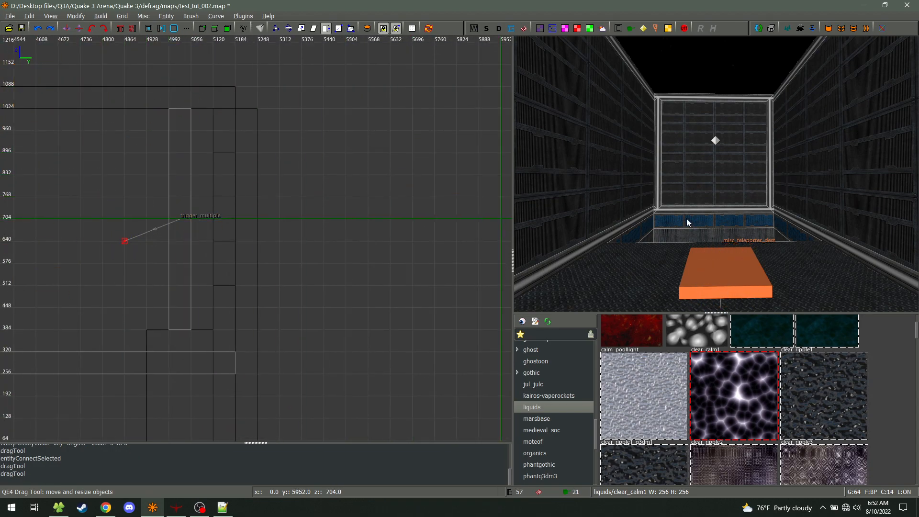
- Compile the map, switch to the Open DeFRaG Engine and load the new build
key("F5")
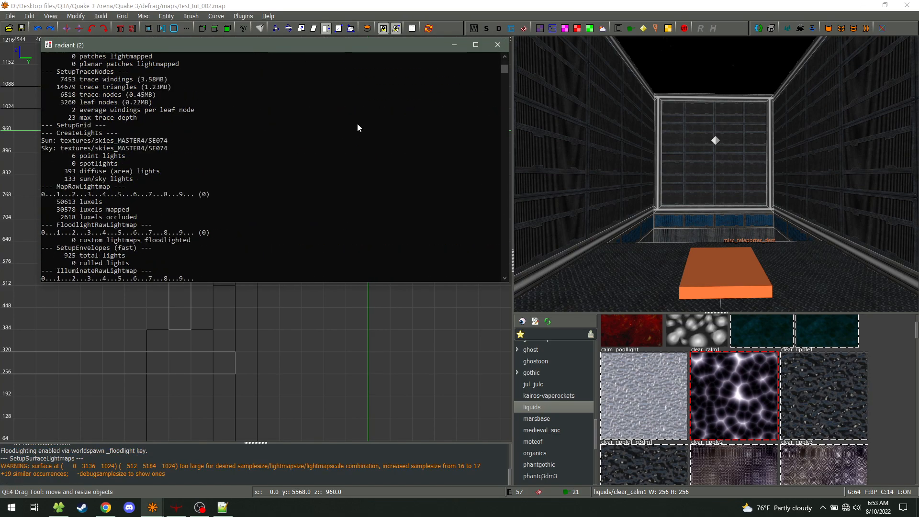
left_click(168, 511)
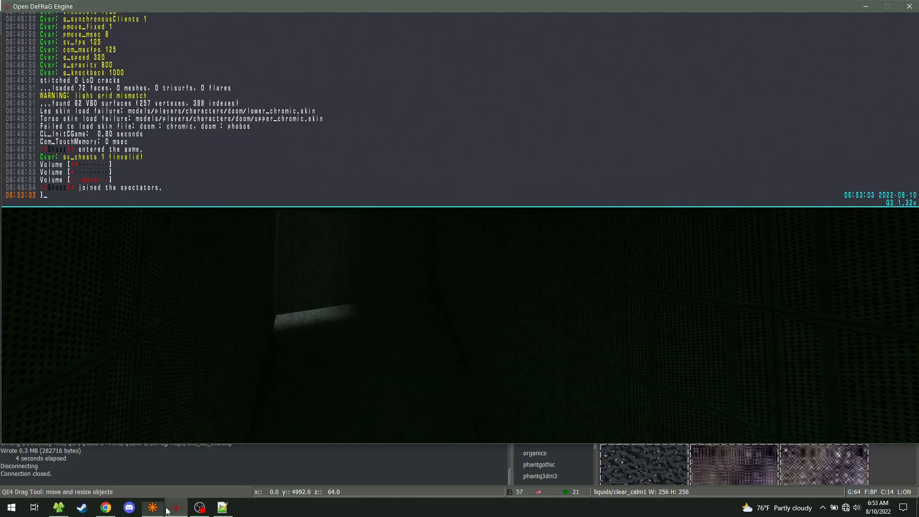
key("Return")
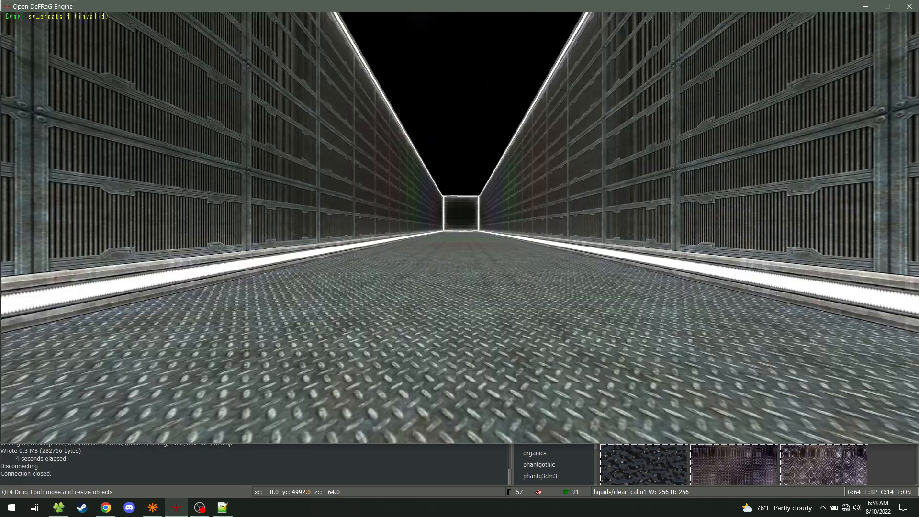
- Travel along the start corridor to the pit's edge to check the build, and switch back to NetRadiant
key("w")
key("space")
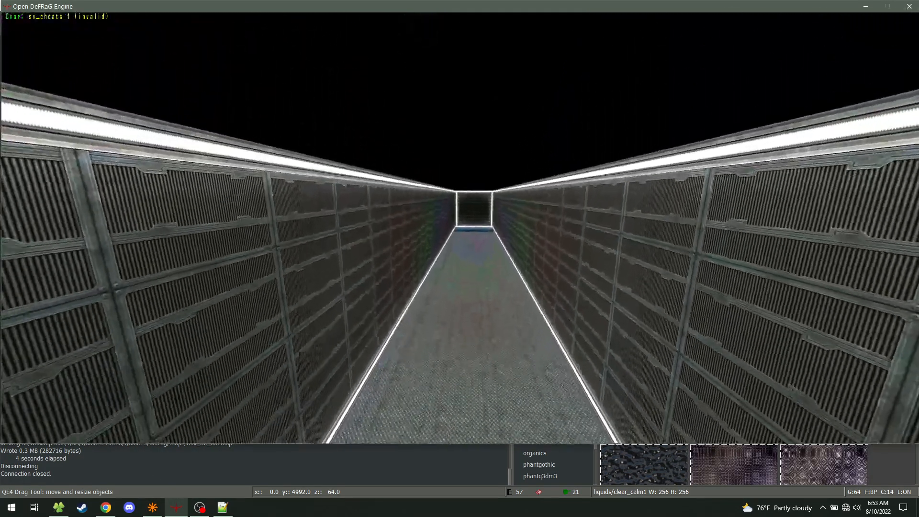
key("w")
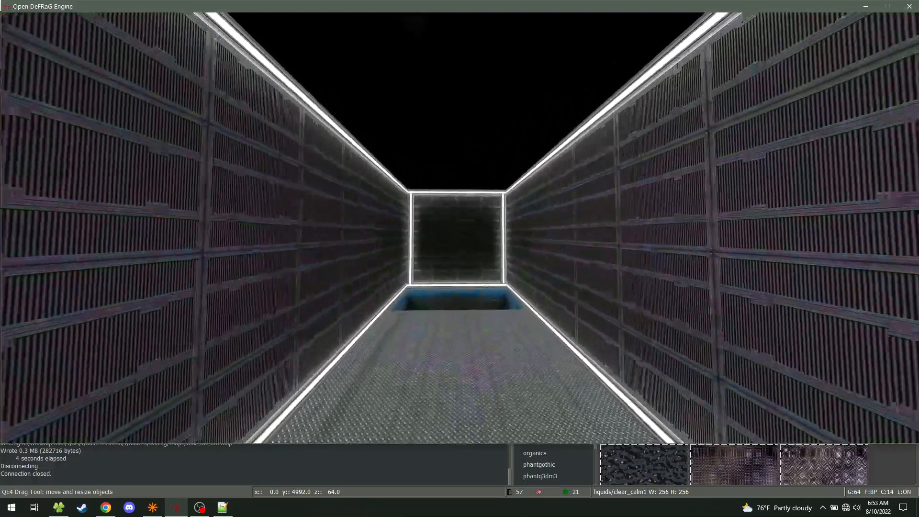
key("w")
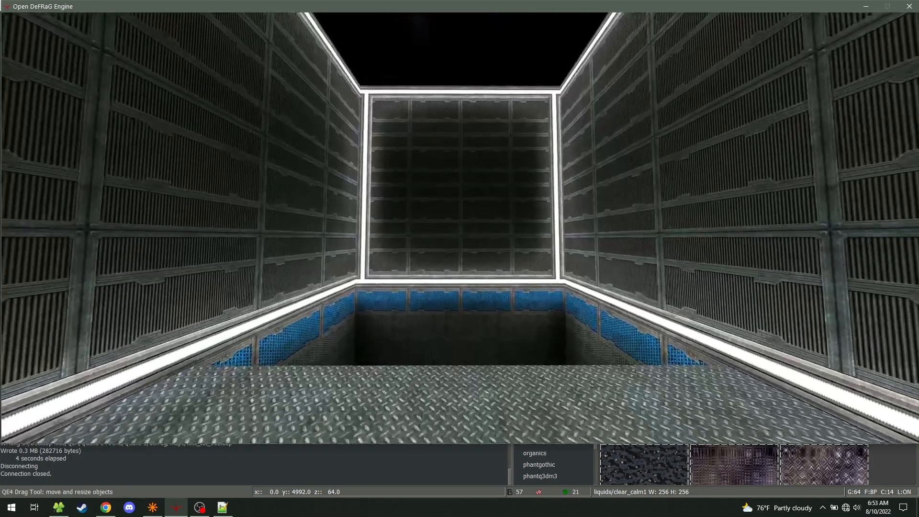
key("grave")
left_click(399, 453)
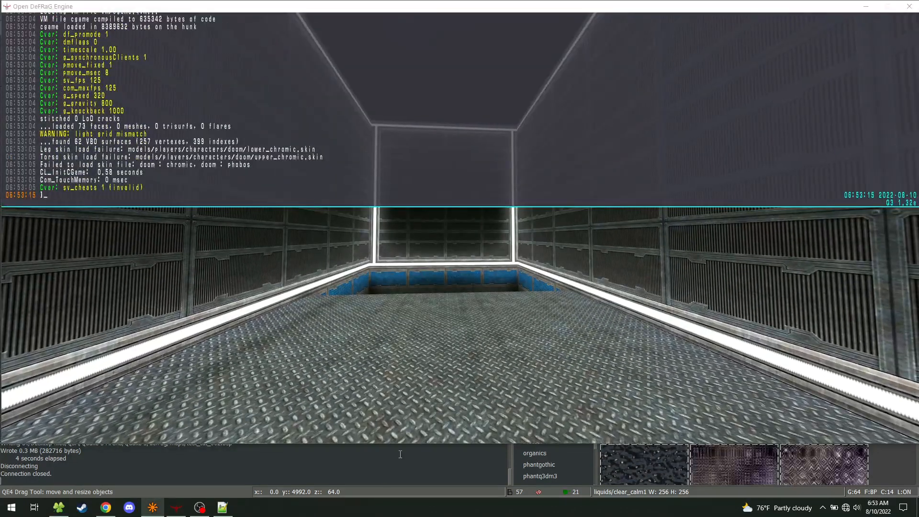
left_click(406, 429)
key("alt+Tab")
- Create a light inside the pit room at y 4288, z 576, with an intensity of 100
right_click(704, 254)
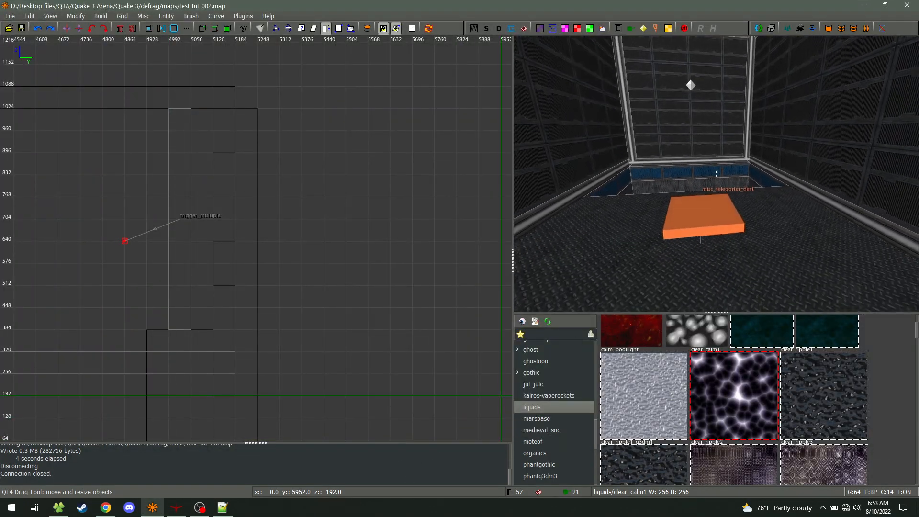
key("w")
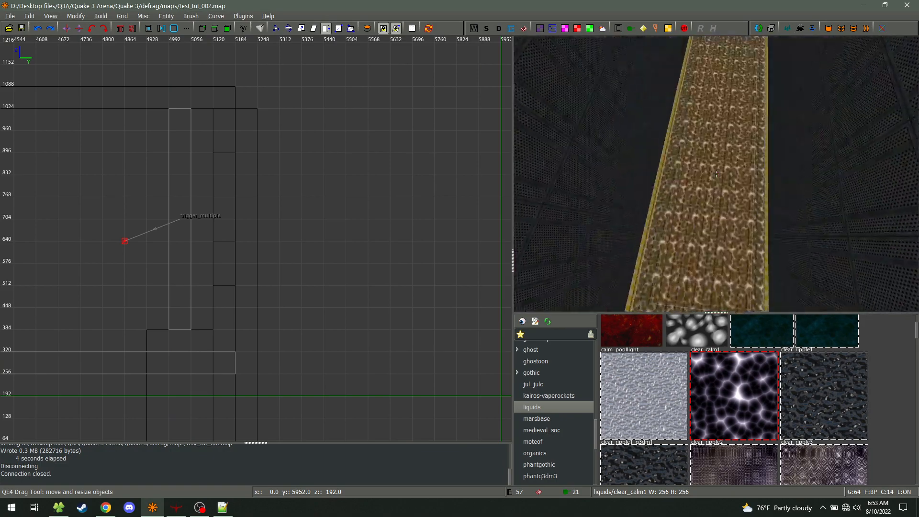
key("w")
right_click(716, 174)
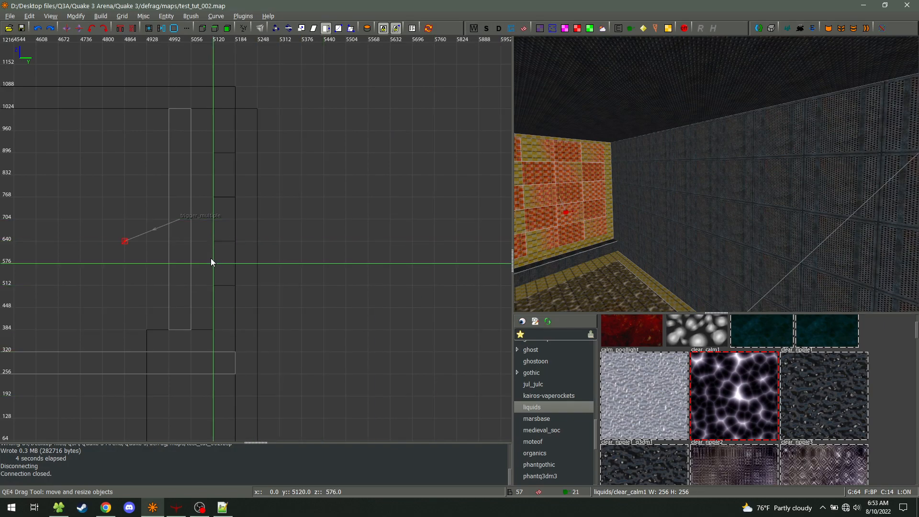
scroll(211, 261, "down", 5)
right_click(120, 266)
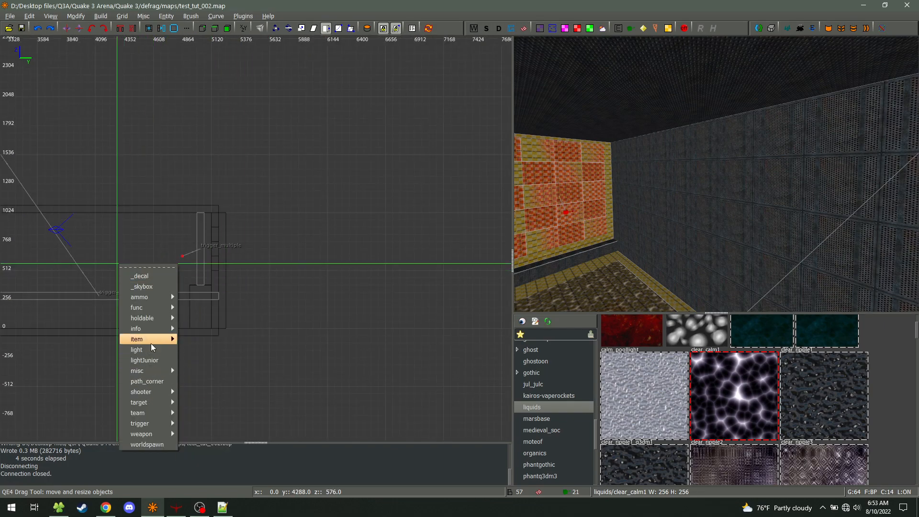
mouse_move(151, 306)
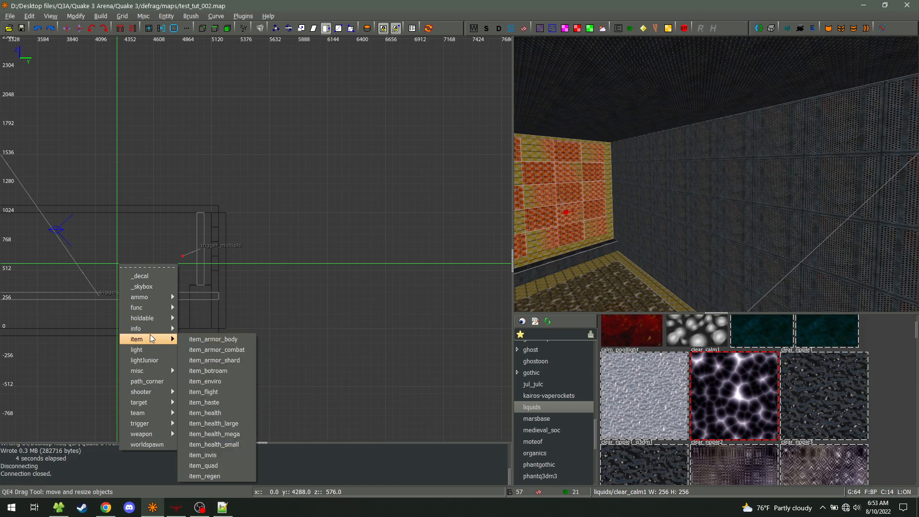
left_click(145, 350)
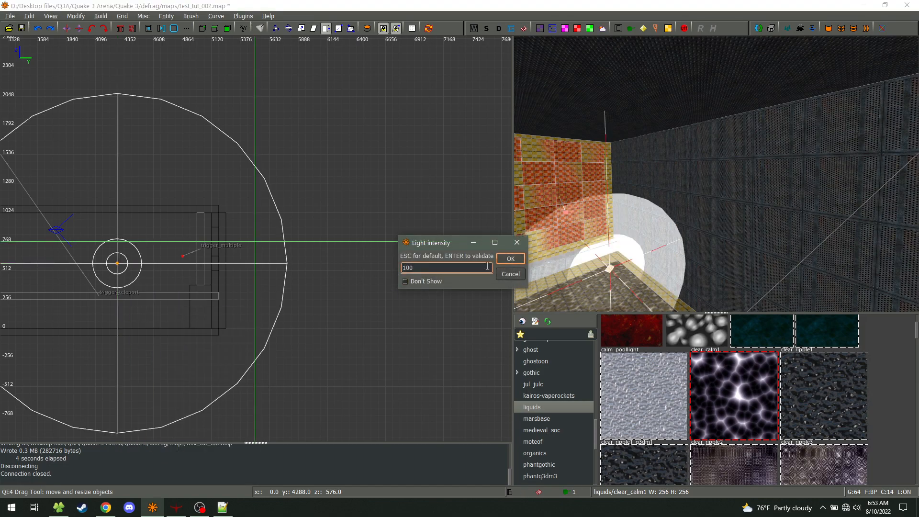
key("Return")
- Enlarge the light's radius and move it to y 3392, z 768, near the beginning of the pit room
scroll(172, 280, "up", 2)
right_click_drag(171, 280, 189, 279)
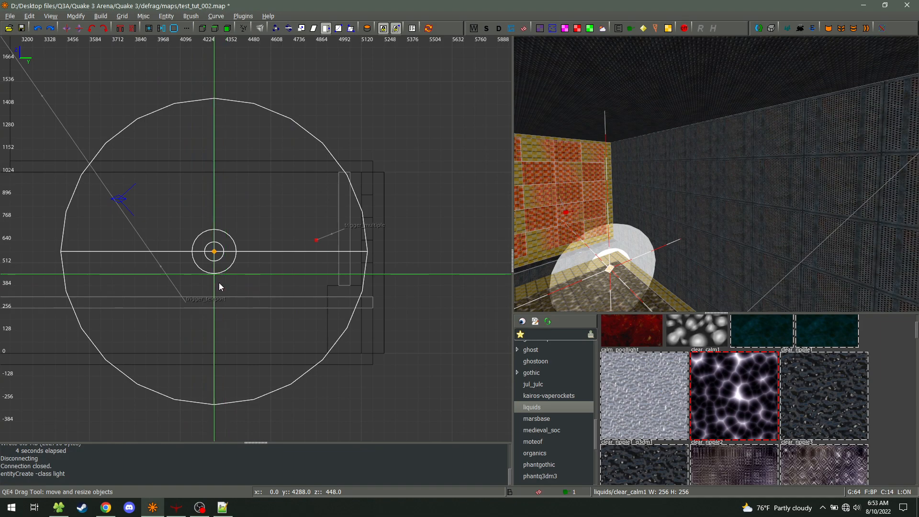
key("ctrl+Tab")
left_click_drag(280, 241, 95, 213)
key("ctrl+Tab")
key("ctrl+Tab")
- Clone the light and place the copy straight below the original at a height of 320
key("space")
mouse_move(104, 262)
left_mouse_down()
mouse_move(110, 234)
mouse_move(101, 266)
left_mouse_up()
left_click(97, 205, "shift")
left_click(97, 205, "shift")
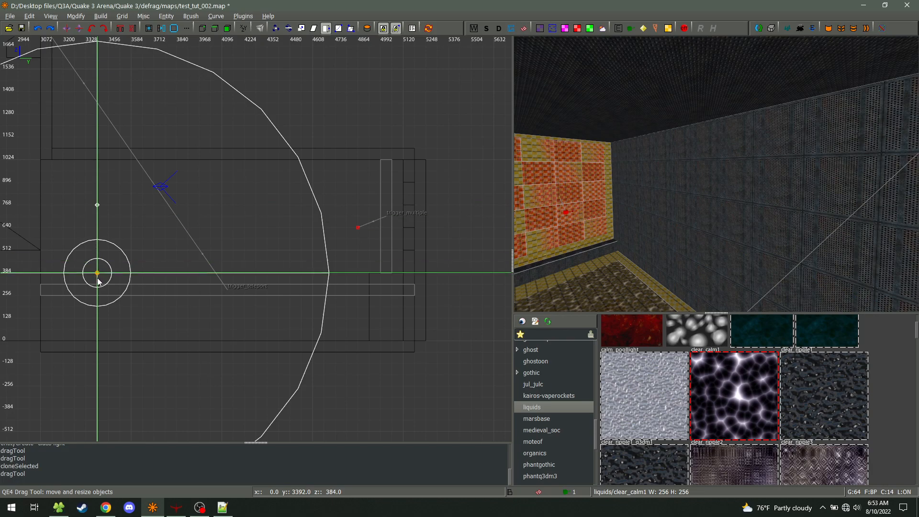
left_click_drag(98, 280, 99, 293)
- Clone the light pair 384 units along the pit room, clone all four lights another 768 units along, and clear the selection
key("space")
mouse_move(99, 210)
left_mouse_down()
mouse_move(160, 212)
mouse_move(136, 220)
left_mouse_up()
left_click(97, 205, "shift")
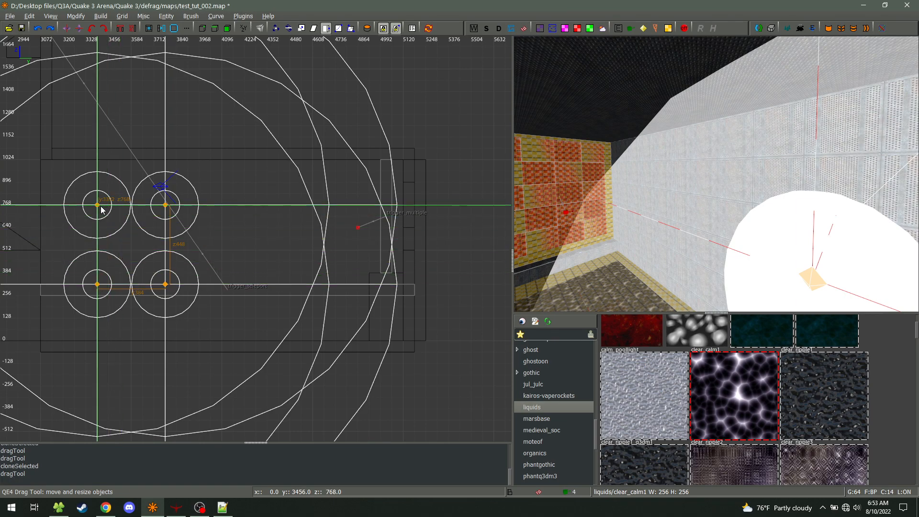
key("space")
left_click_drag(109, 220, 233, 212)
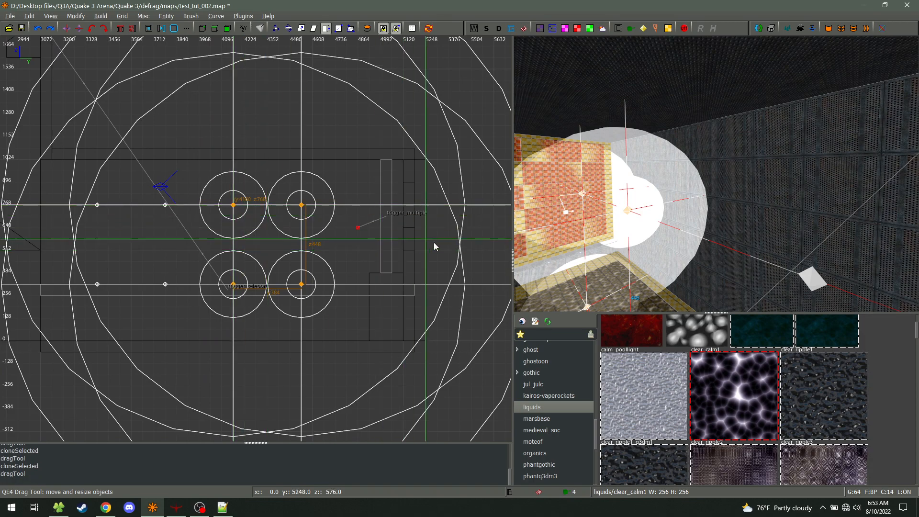
key("Escape")
- Recompile the map, load it in the Open DeFRaG Engine, and fly through the pit to inspect its new lighting
key("F5")
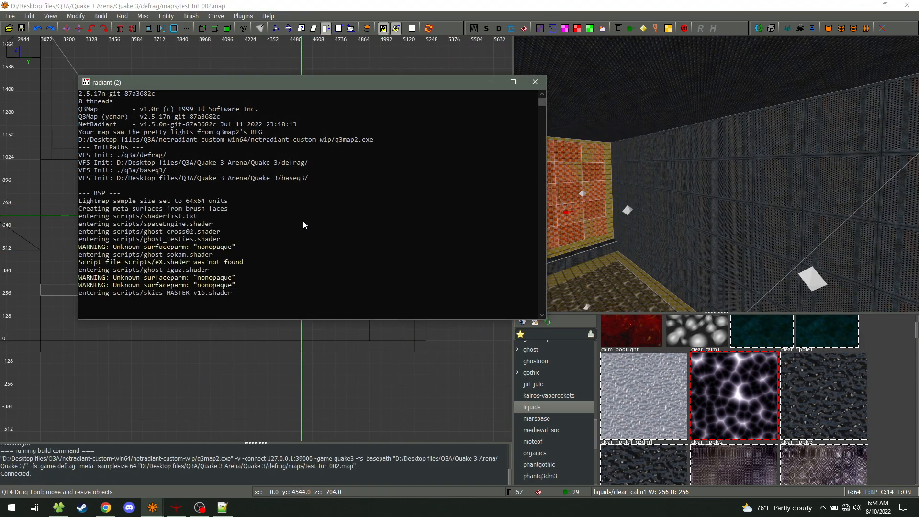
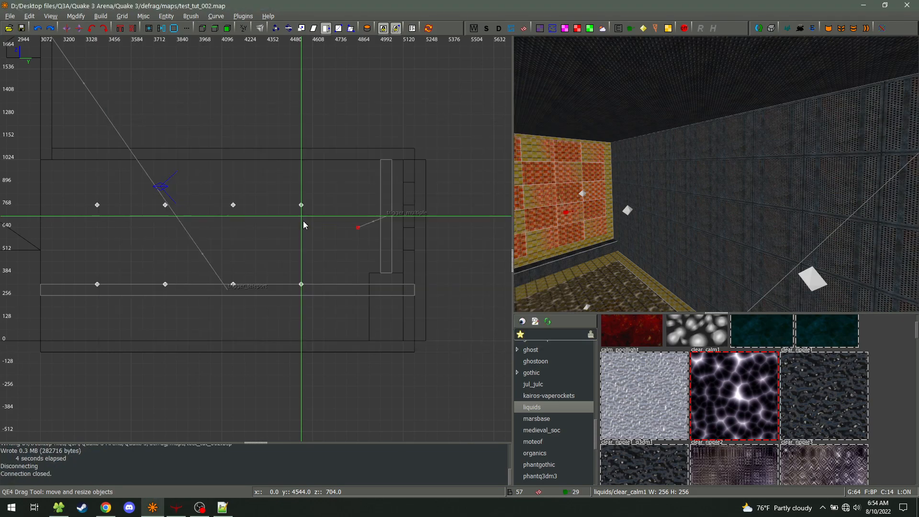
left_click(176, 509)
key("Return")
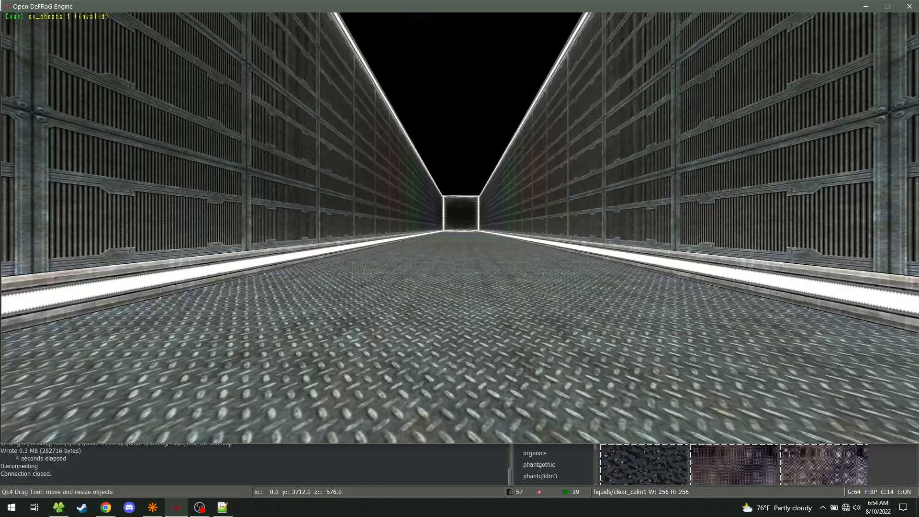
key("w")
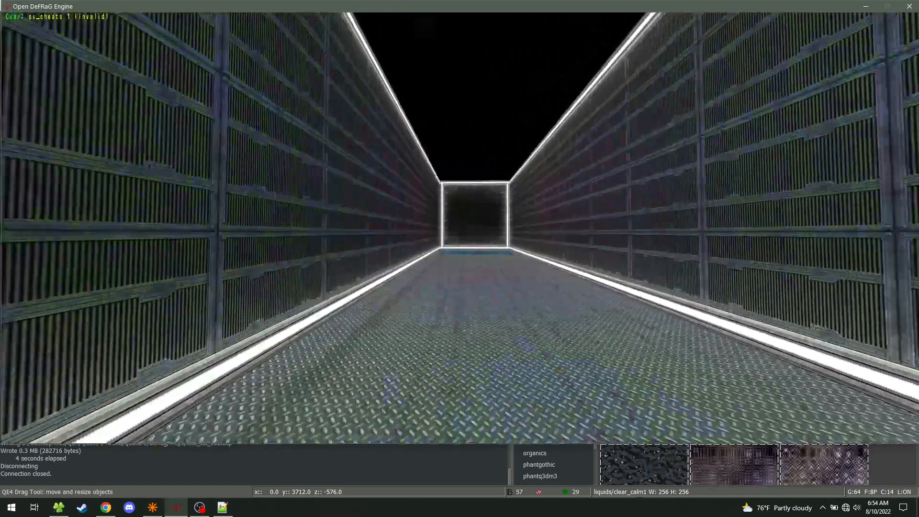
key("w")
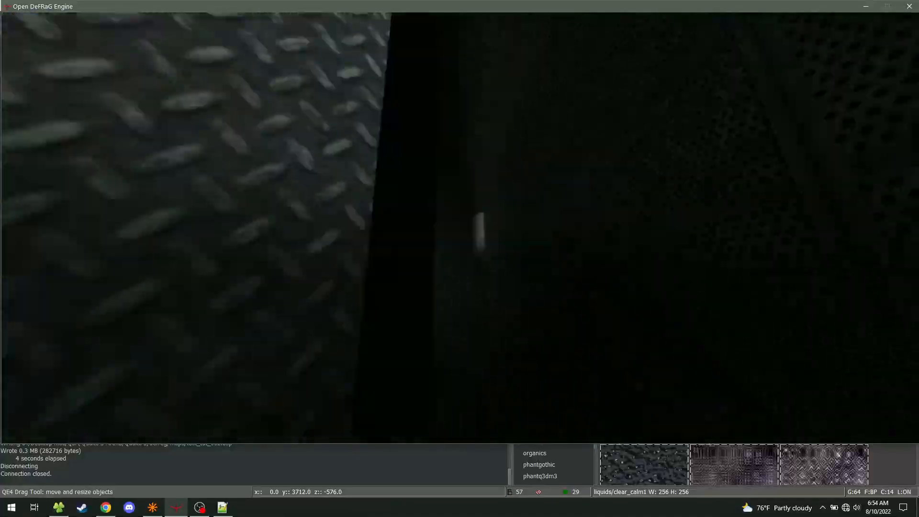
key("w")
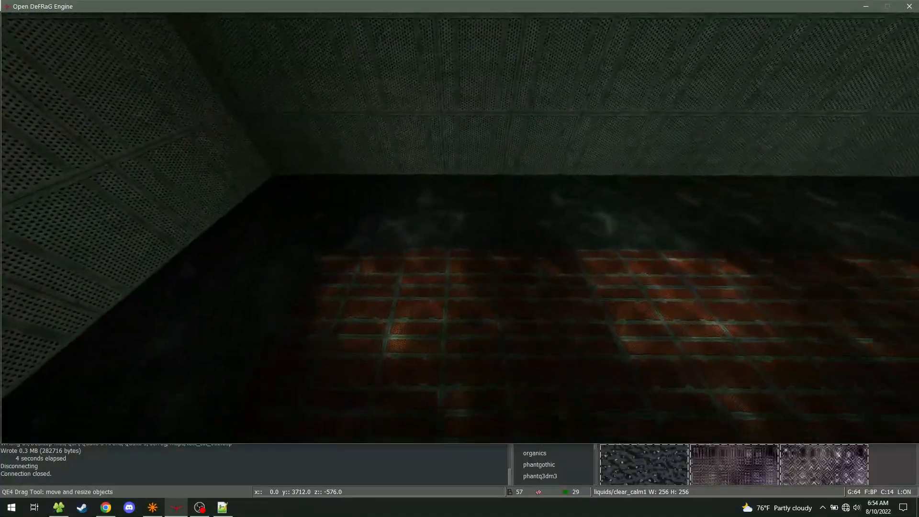
key("w")
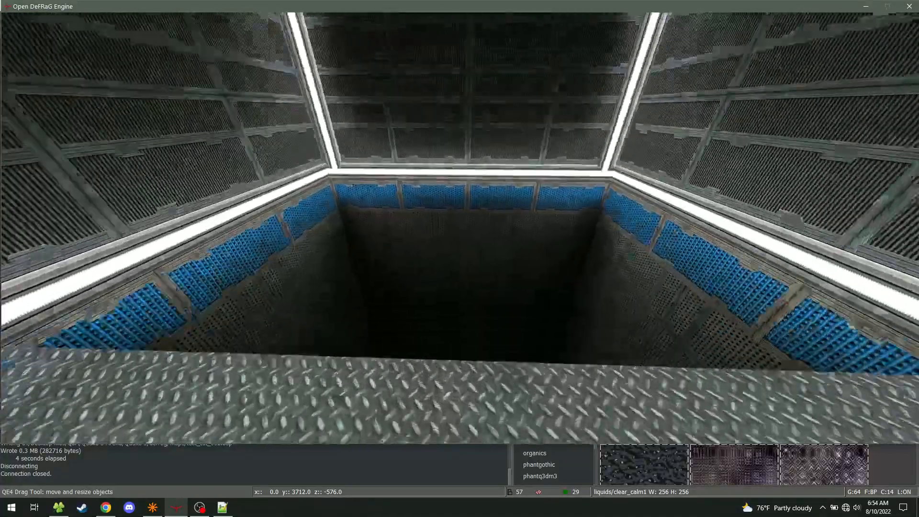
- Playtest a timed run through the starting trigger and along the metal floor, jumping down into the pit
key("w")
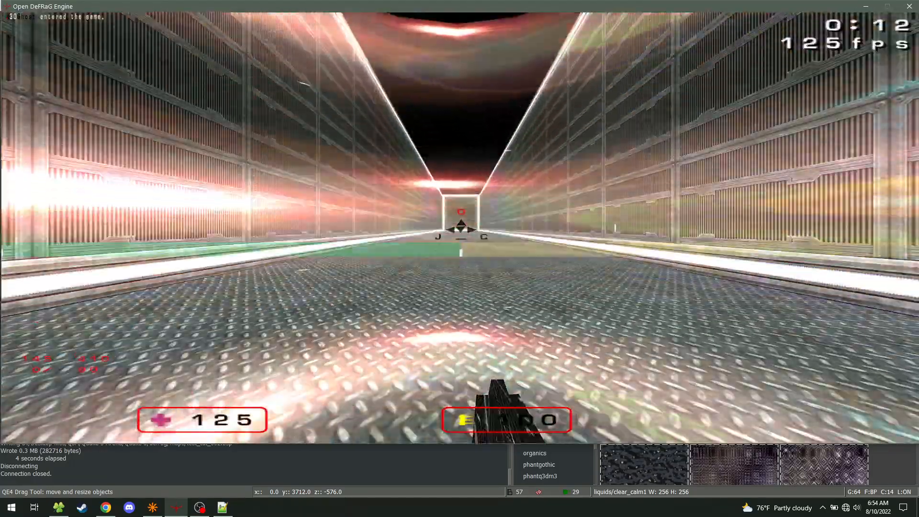
key("w")
key("w")
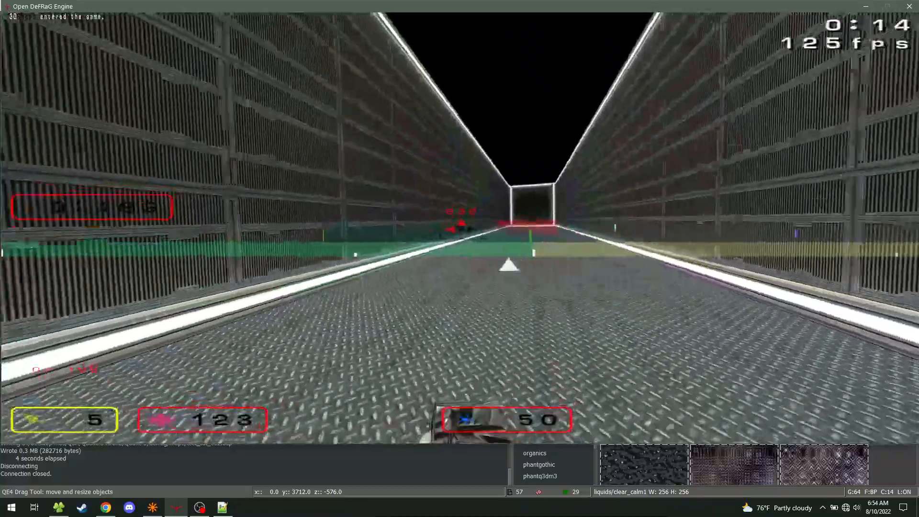
key("d")
key("w")
key("space")
key("space")
key("space")
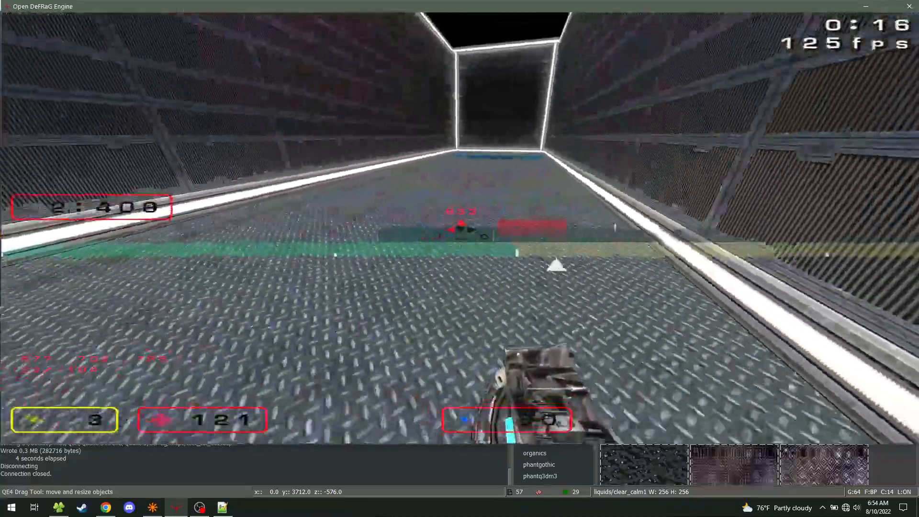
key("w")
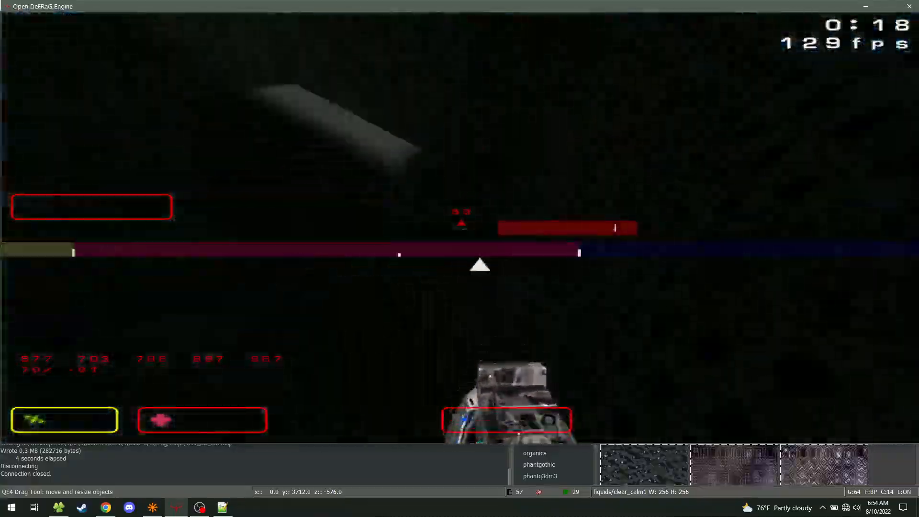
- Test getting out of the dark pit with jumps and plasma shots, back up to the metal floor, and end the run
key("space")
key("w")
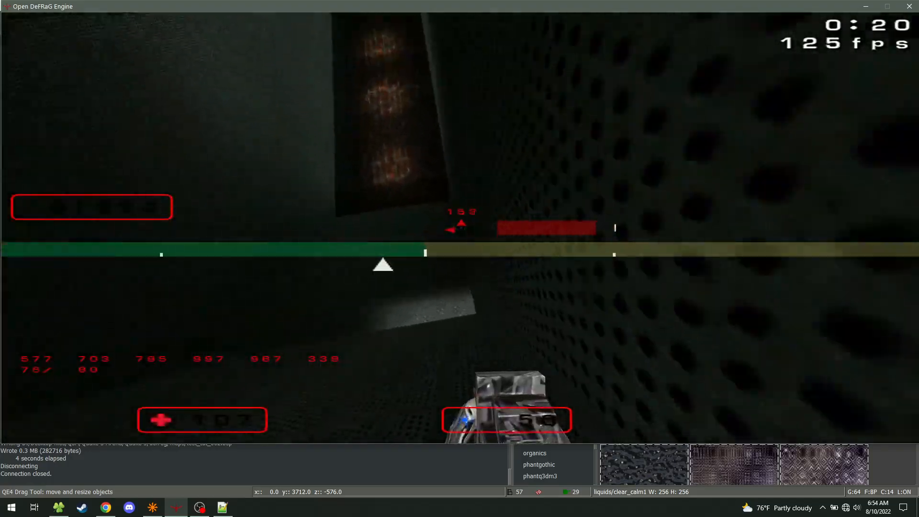
key("space")
key("a")
left_click(461, 229)
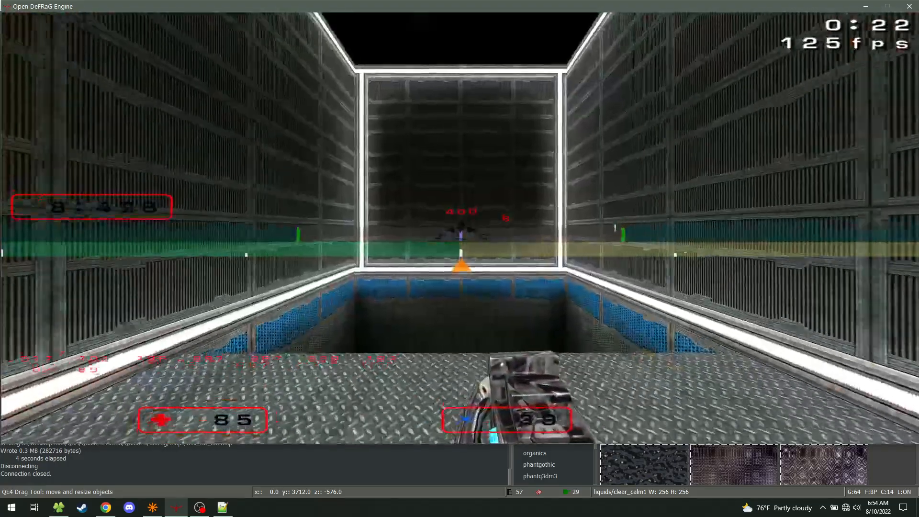
key("w")
key("space")
key("grave")
- Switch back to NetRadiant and locate the target_give and item_enviro entities beside the player start in the top view
left_click(449, 461)
scroll(252, 243, "down", 4)
right_click_drag(253, 243, 251, 287)
scroll(253, 243, "up", 4)
scroll(321, 218, "up", 4)
key("ctrl+Tab")
key("ctrl+Tab")
key("ctrl+Tab")
key("ctrl+Tab")
scroll(321, 312, "down", 7)
right_click_drag(320, 313, 372, 370)
scroll(323, 307, "up", 10)
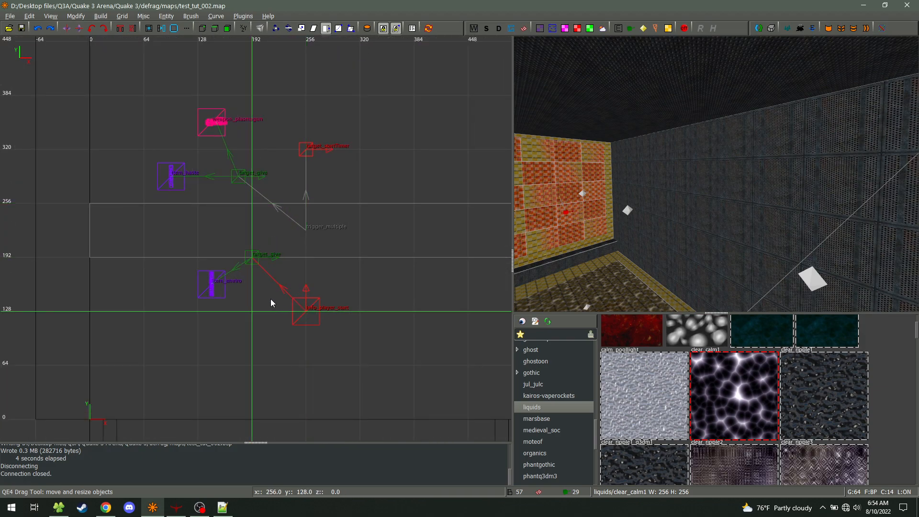
middle_click(254, 307)
- Delete the targetname key from the target_give entity beside the player start
key("Tab")
right_click(578, 277)
key("s")
key("d")
key("w")
key("n")
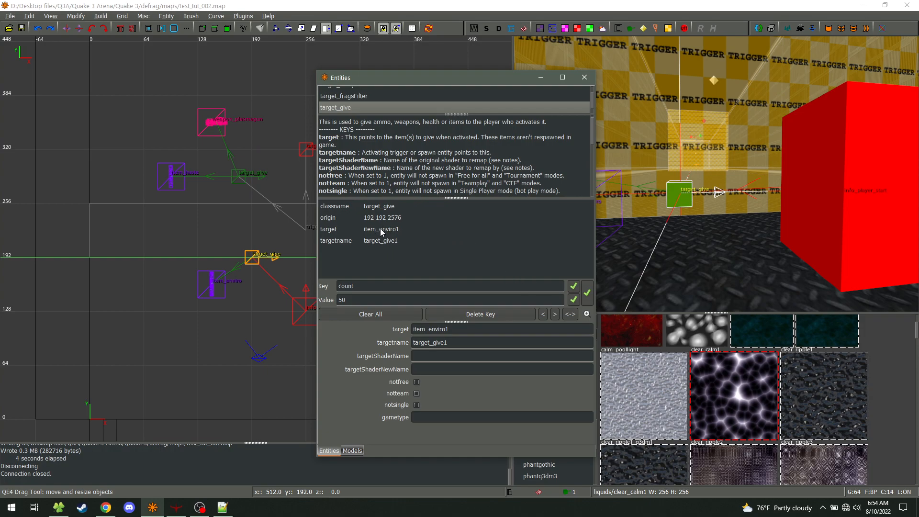
left_click(380, 241)
left_click(481, 313)
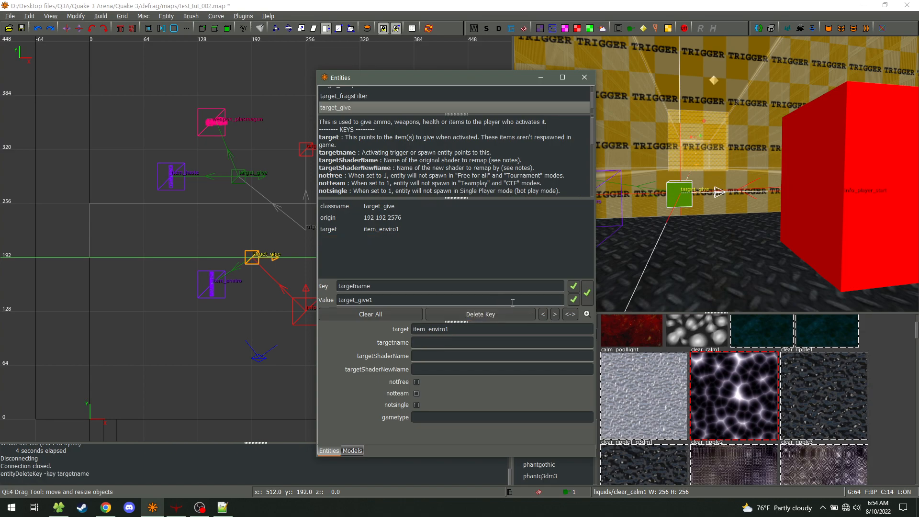
key("n")
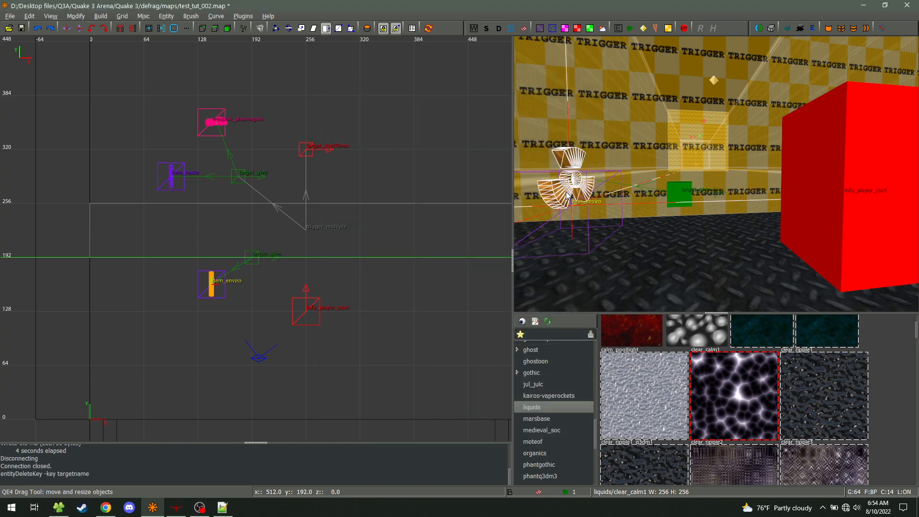
- Delete the targetname key from the item_enviro linked to that target_give
key("n")
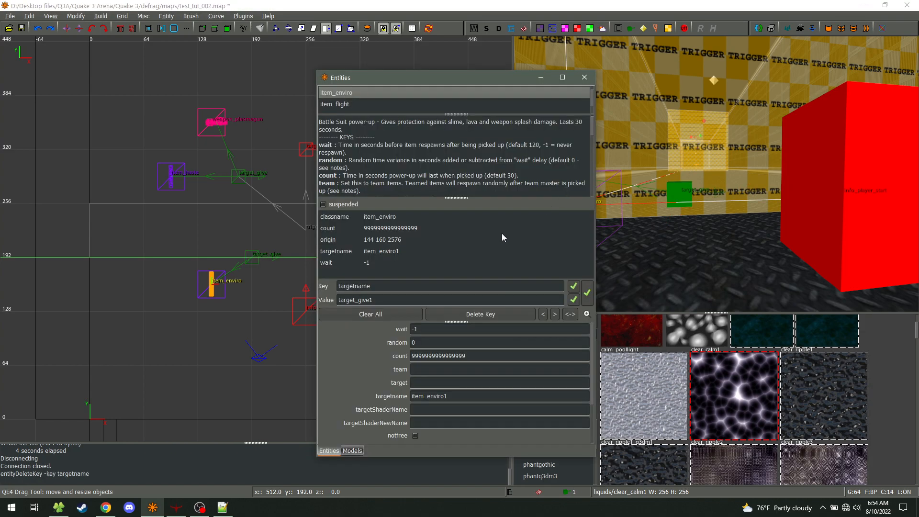
left_click(390, 252)
left_click(480, 314)
key("n")
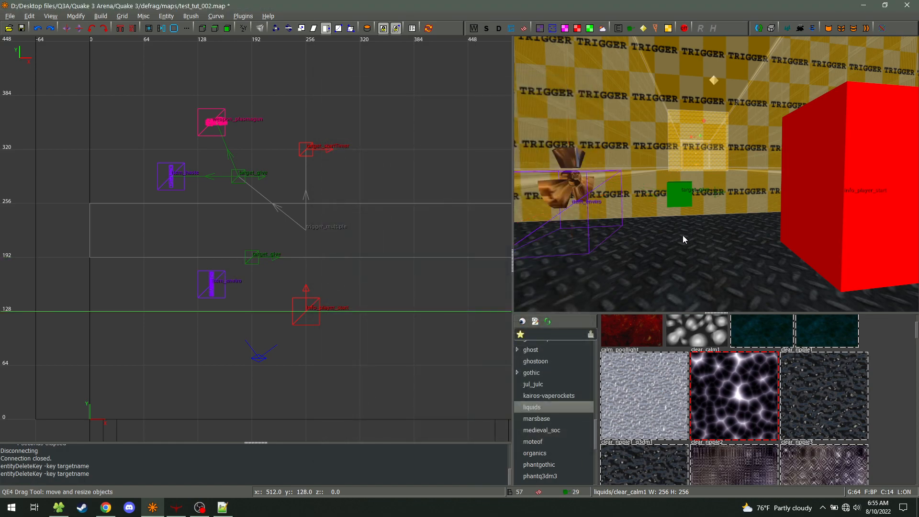
- Connect the player start to the target_give again, and the target_give to the item_enviro
left_click(809, 214, "shift")
left_click(687, 198, "shift")
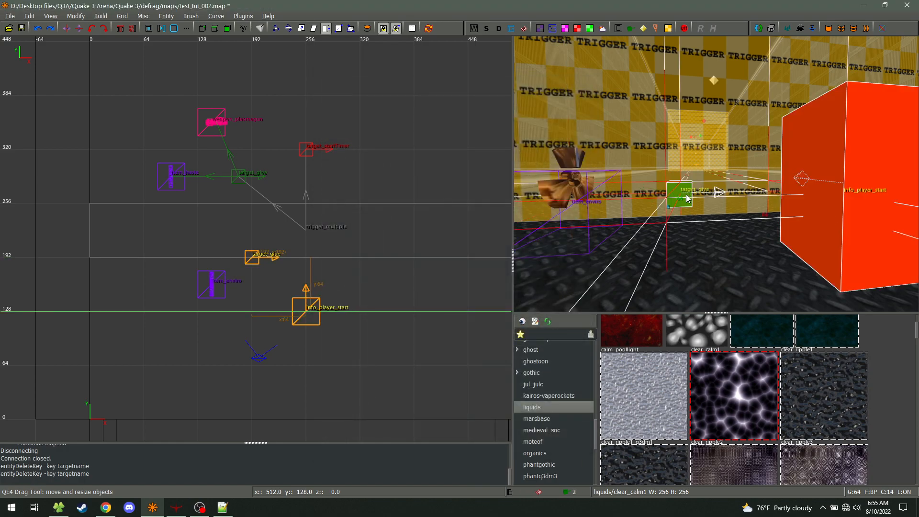
key("Escape")
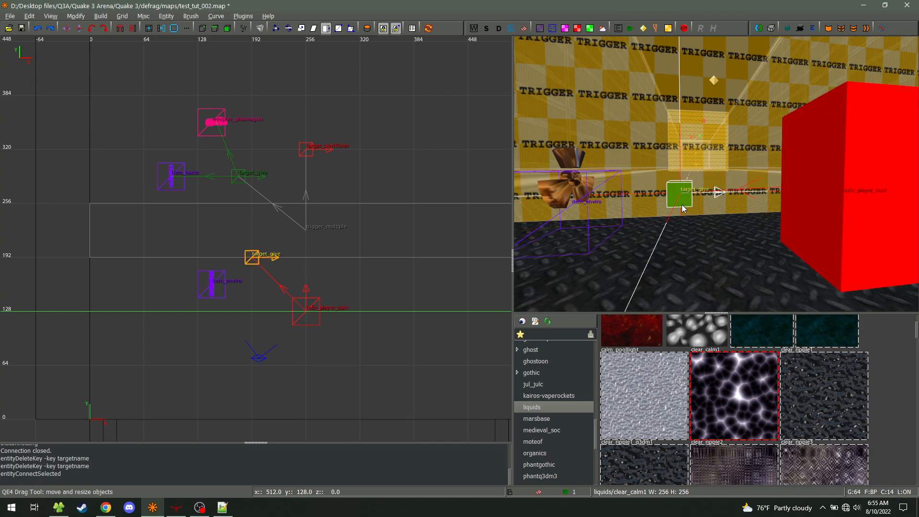
left_click(570, 196, "shift")
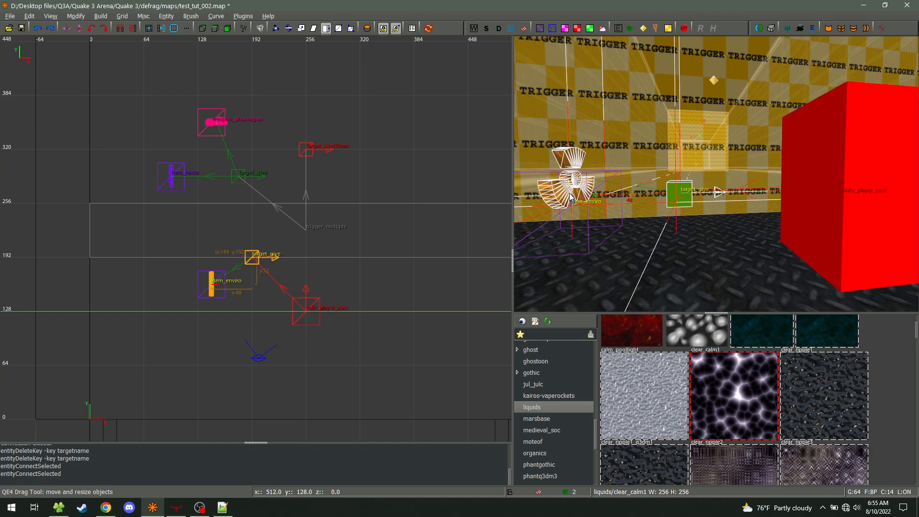
key("Escape")
- Recompile the map, reload it in the Open DeFRaG Engine, and check whether spawning gives the battle suit
key("F5")
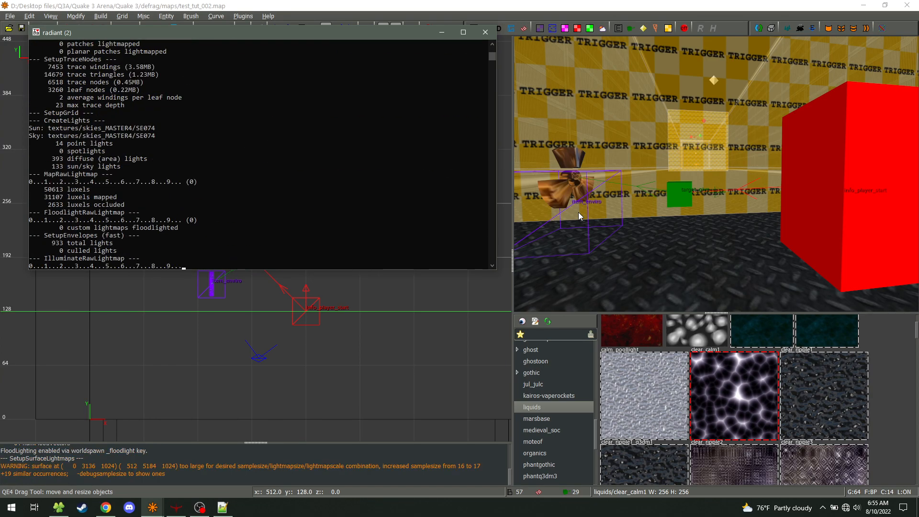
left_click(180, 505)
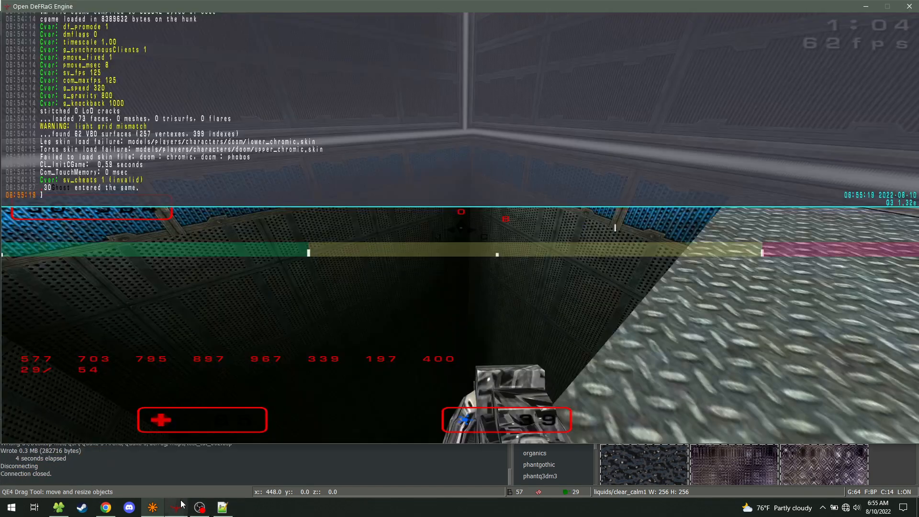
key("Up")
key("Return")
key("w")
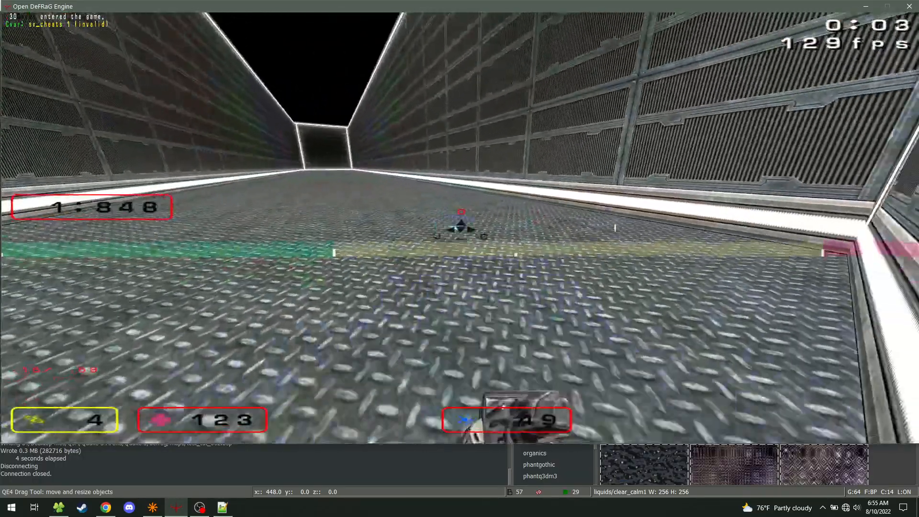
key("grave")
- Back in NetRadiant, delete the target_give beside the player start and move the start back 32 units on a 16-unit grid
key("alt+Tab")
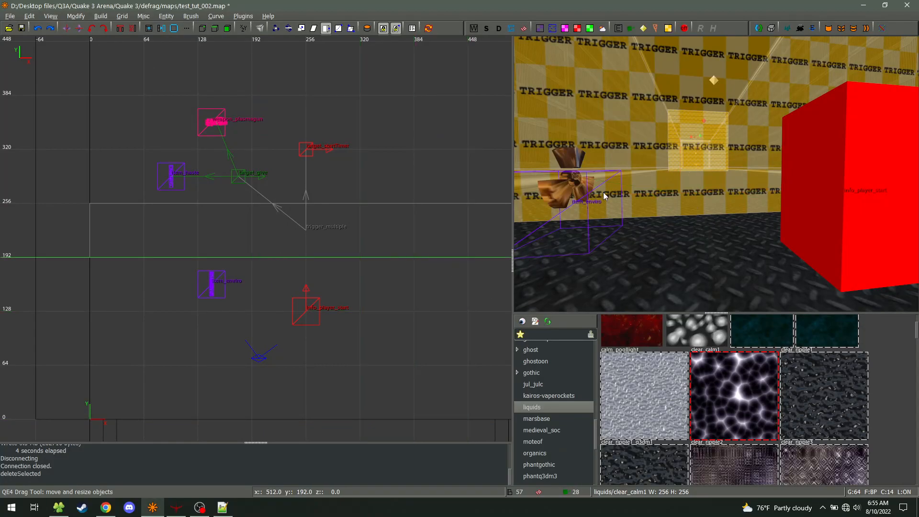
left_click(824, 203, "shift")
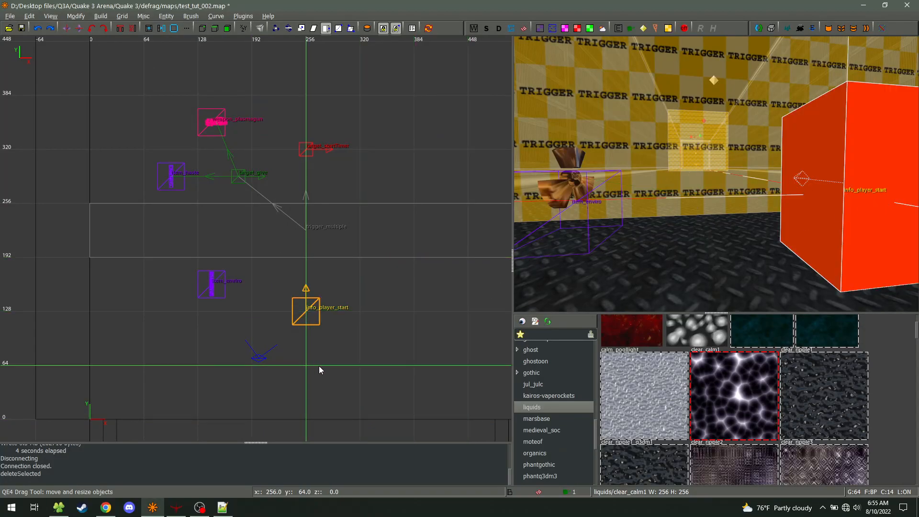
key("6")
left_click_drag(312, 322, 311, 345)
key("Escape")
- Move the item_enviro to x 256, y 128, directly in front of the player start, and recompile the map
left_click(213, 284, "shift")
left_click_drag(213, 287, 309, 321)
key("Escape")
key("a")
key("s")
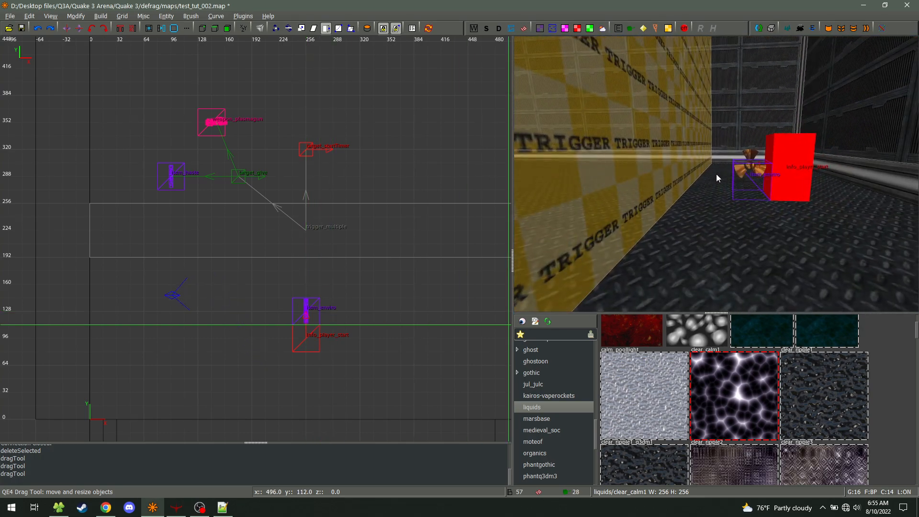
key("F5")
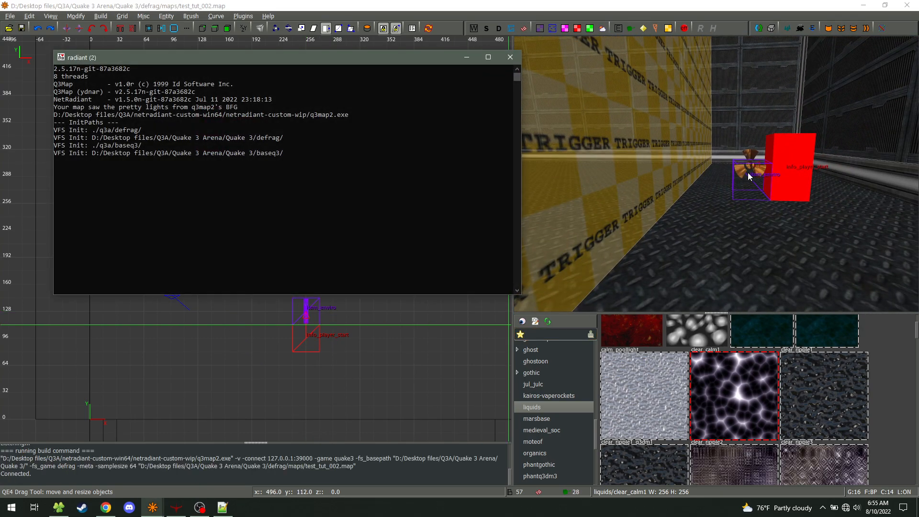
- Delete the targetname key from the item_enviro in front of the player start and close its properties
left_click(749, 170)
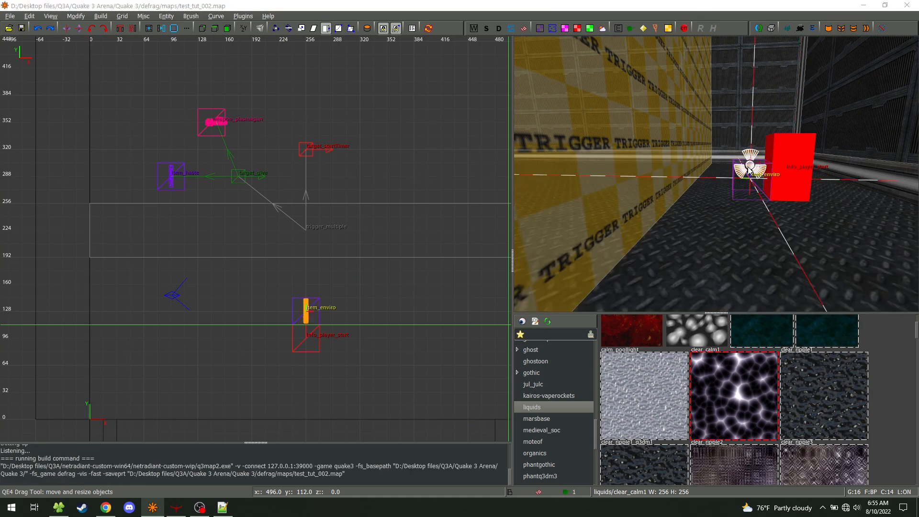
key("n")
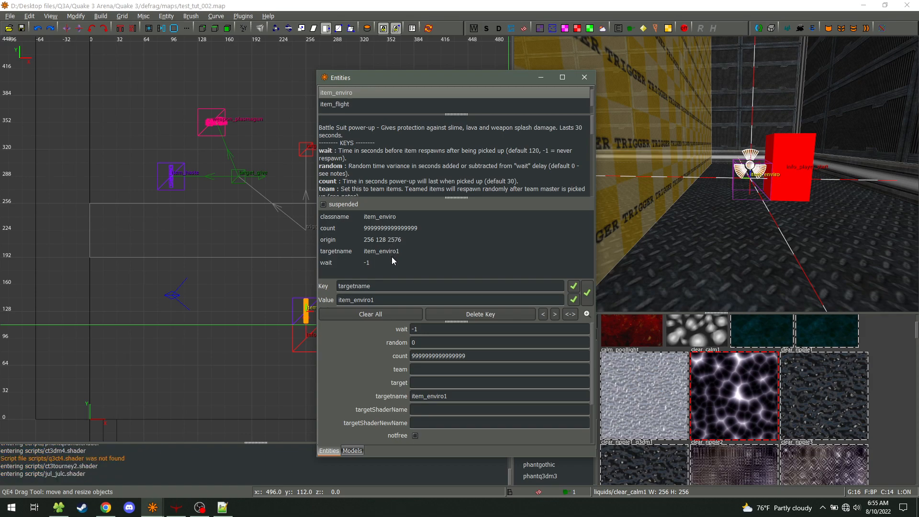
left_click(393, 252)
left_click(487, 312)
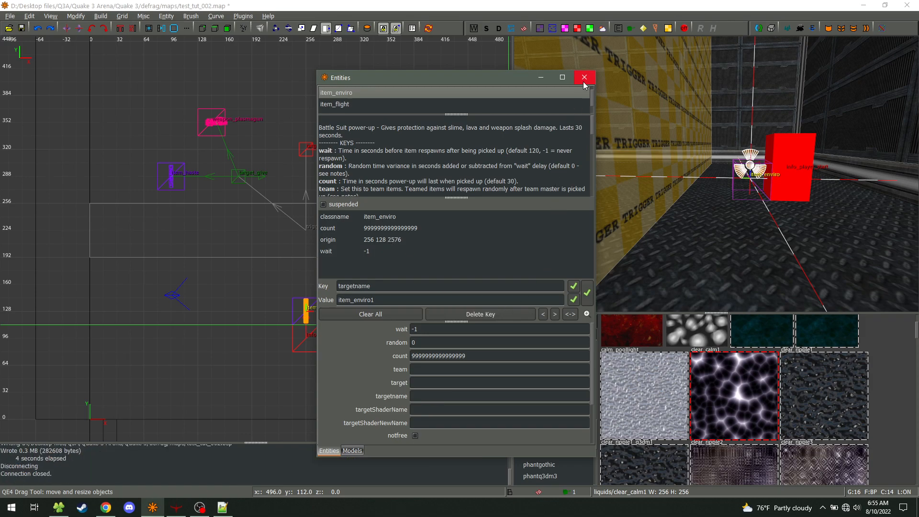
left_click(584, 77)
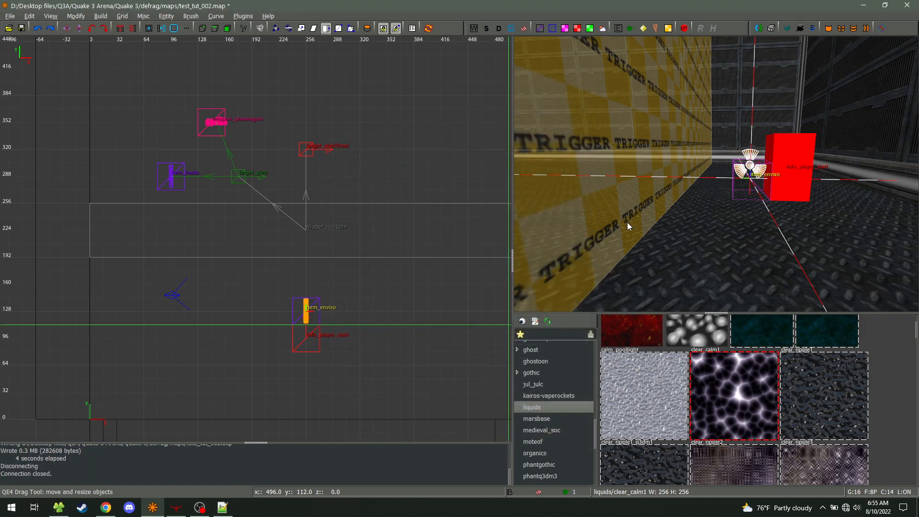
- Test the battle suit pickup at the start in the Open DeFRaG Engine, both before and after recompiling the map
left_click(183, 511)
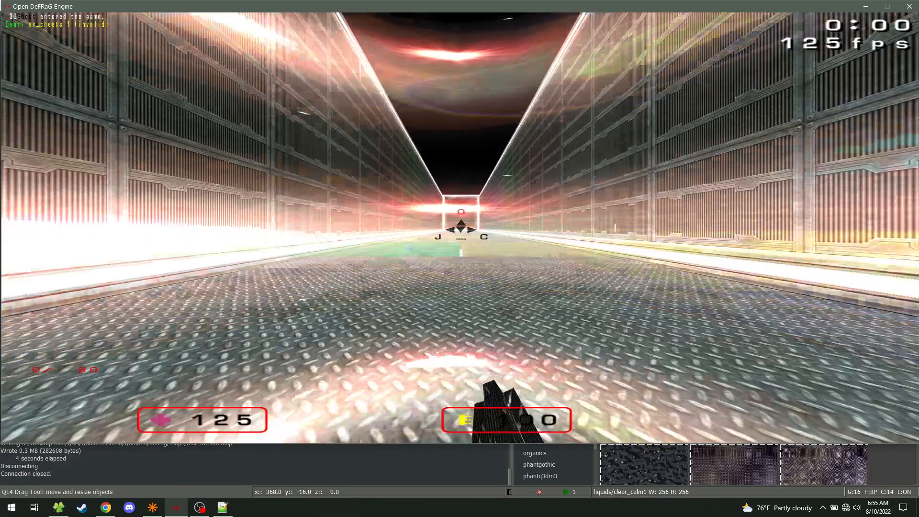
left_click(459, 229)
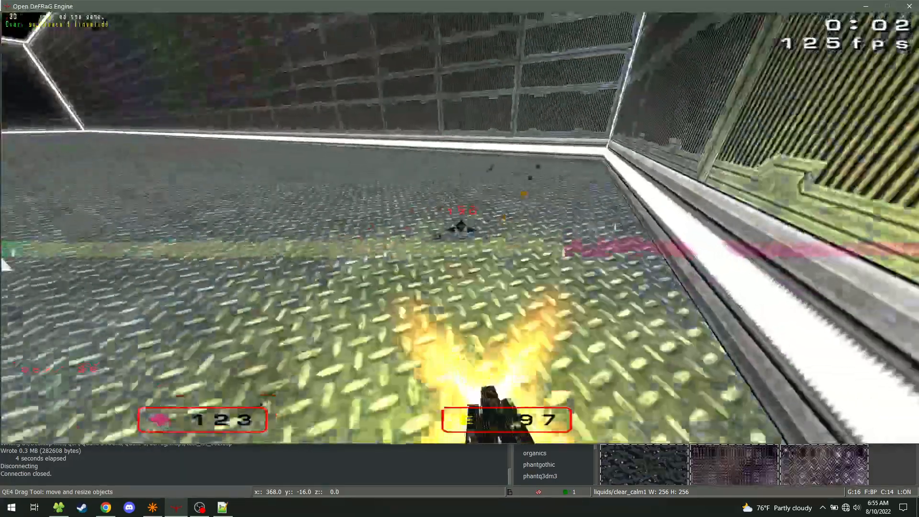
key("grave")
key("alt+Tab")
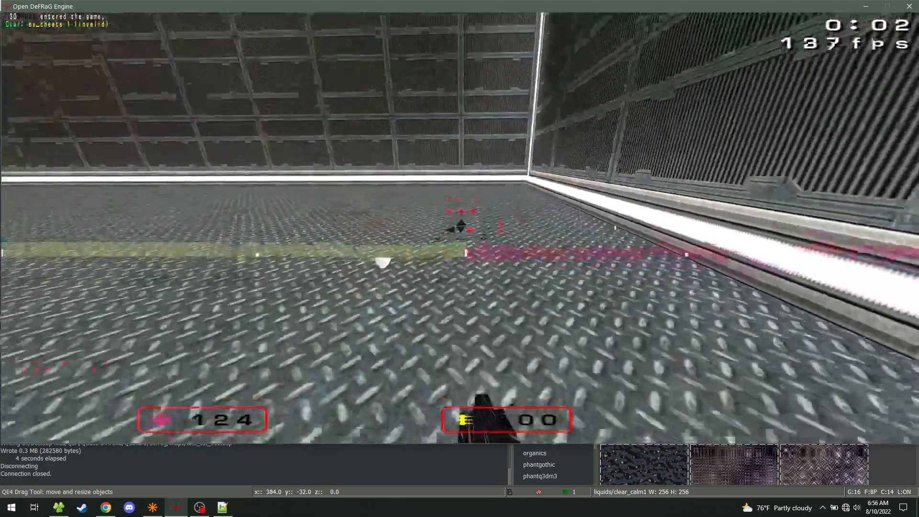
key("grave")
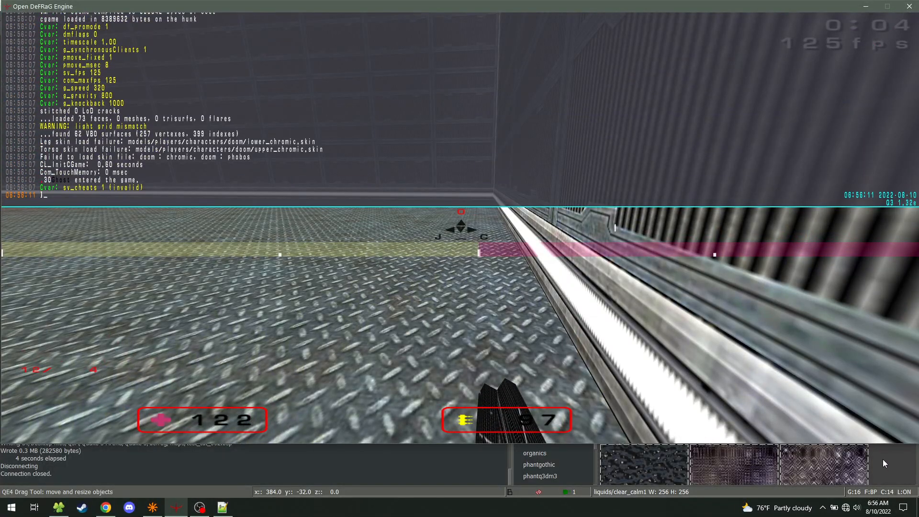
left_click(884, 459)
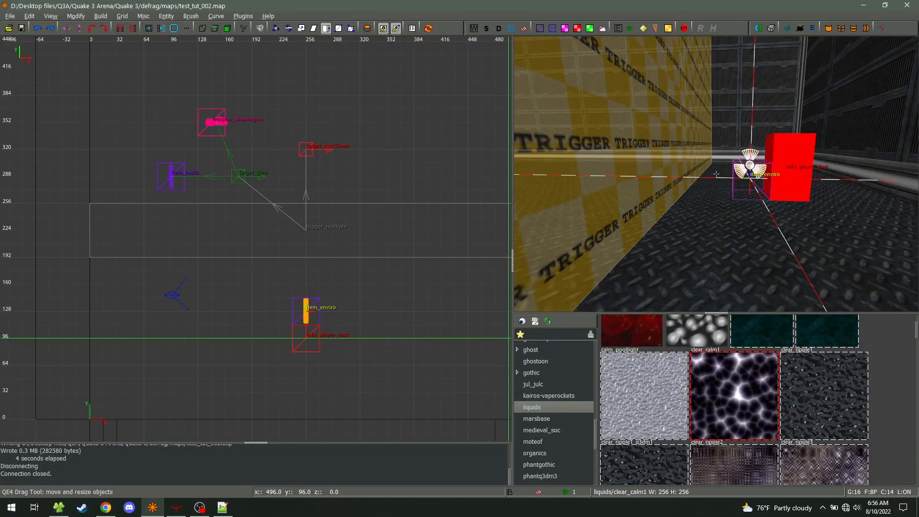
- Delete the item_enviro in front of the player start and create an item_armor_body at x 272, y 144
key("w")
key("d")
scroll(345, 282, "down", 3)
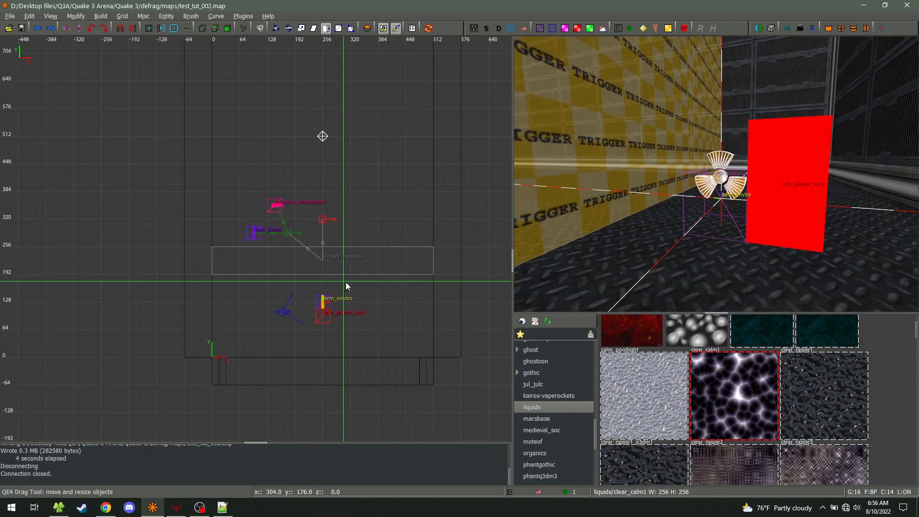
scroll(369, 291, "up", 2)
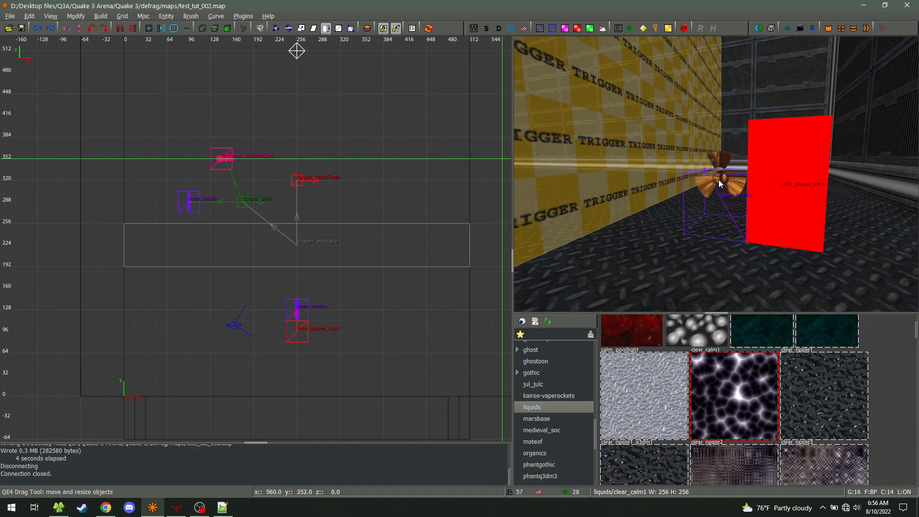
right_click(307, 301)
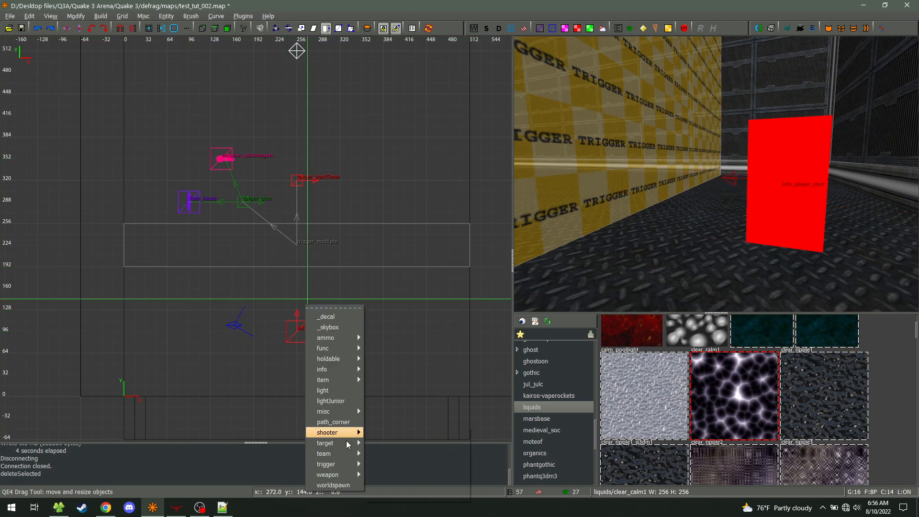
mouse_move(348, 432)
mouse_move(345, 475)
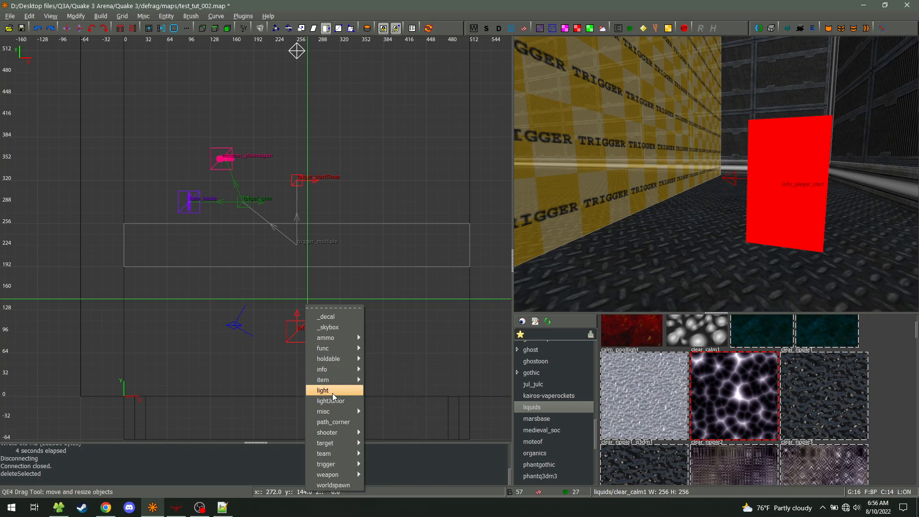
mouse_move(337, 381)
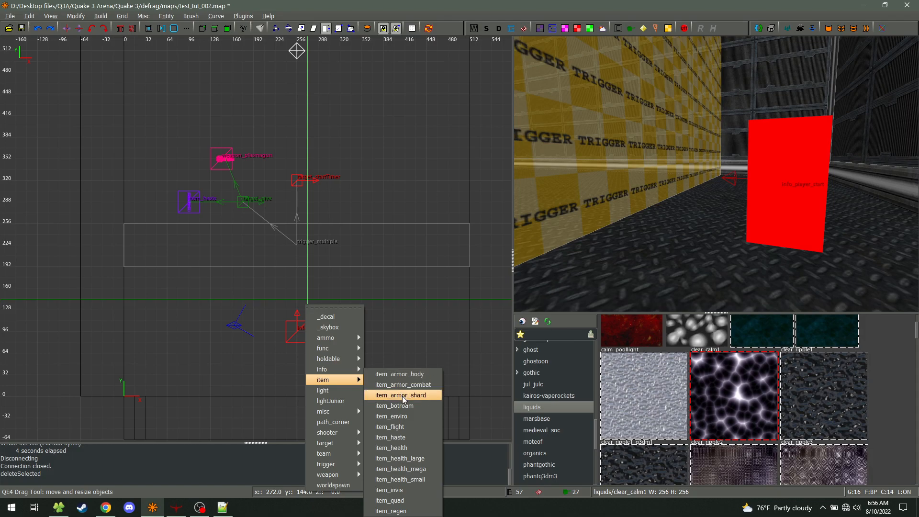
left_click(417, 374)
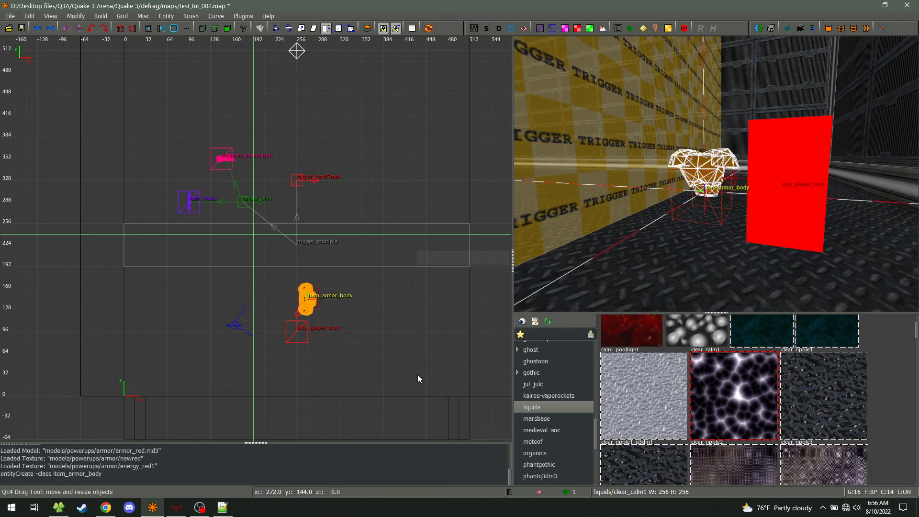
- Add an item_armor_combat beside the item_armor_body at x 288, y 144, and delete it again
right_click(319, 299)
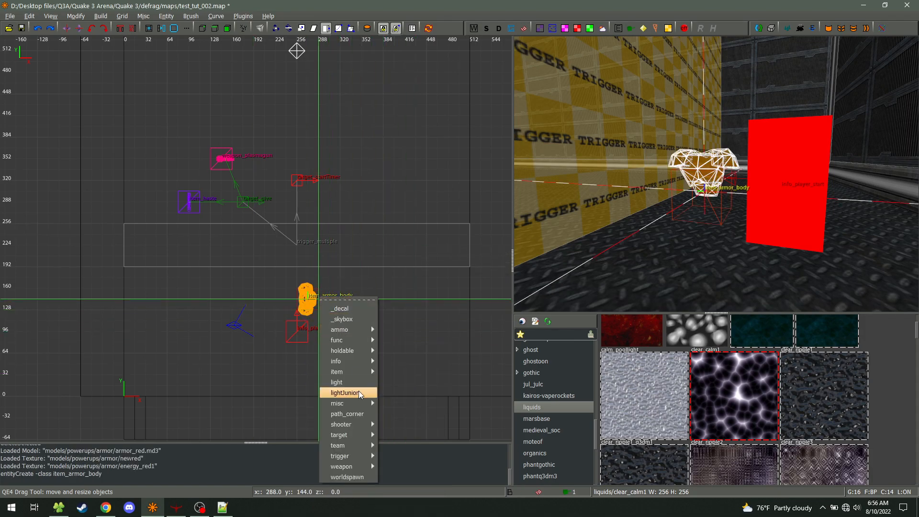
mouse_move(351, 371)
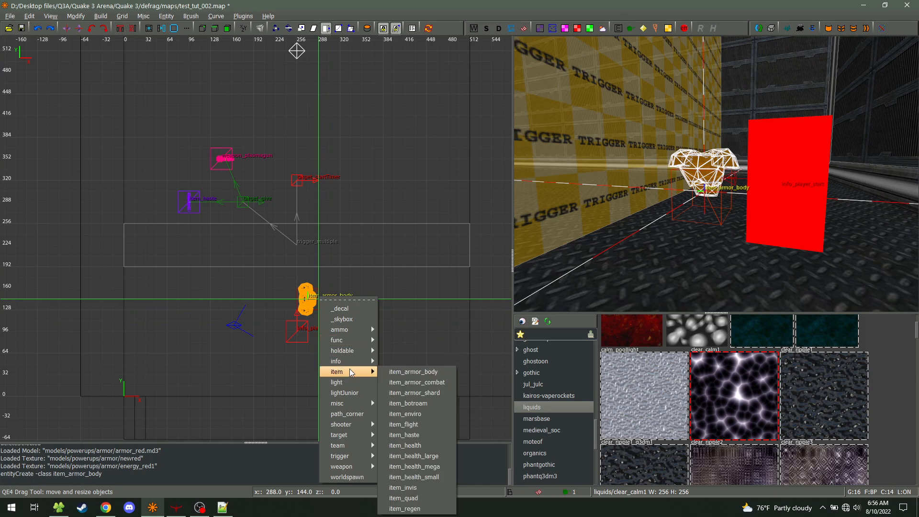
left_click(413, 382)
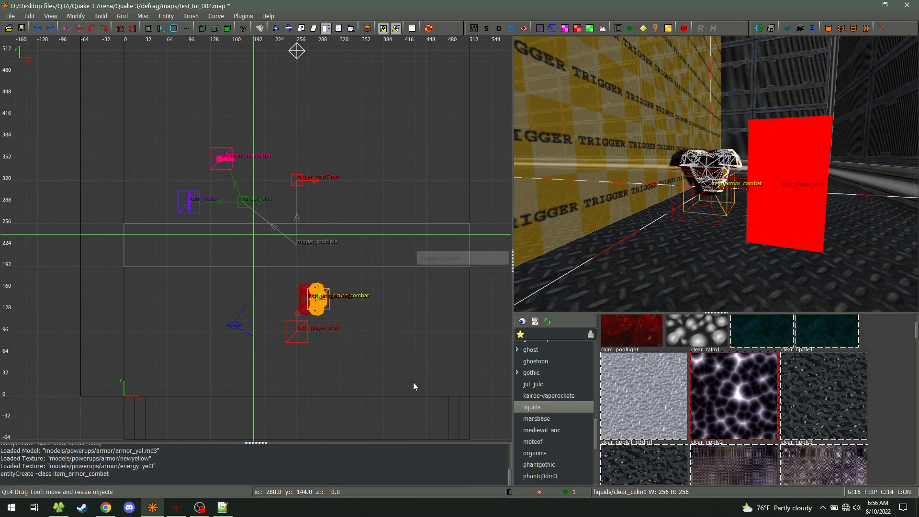
key("Escape")
right_click(696, 213)
key("w")
key("d")
key("s")
right_click(716, 173)
left_click(710, 173, "shift")
key("BackSpace")
- Move the item_armor_body to x 256, y 144, in line with the player start, and clone it in the same spot
left_click(666, 168, "shift")
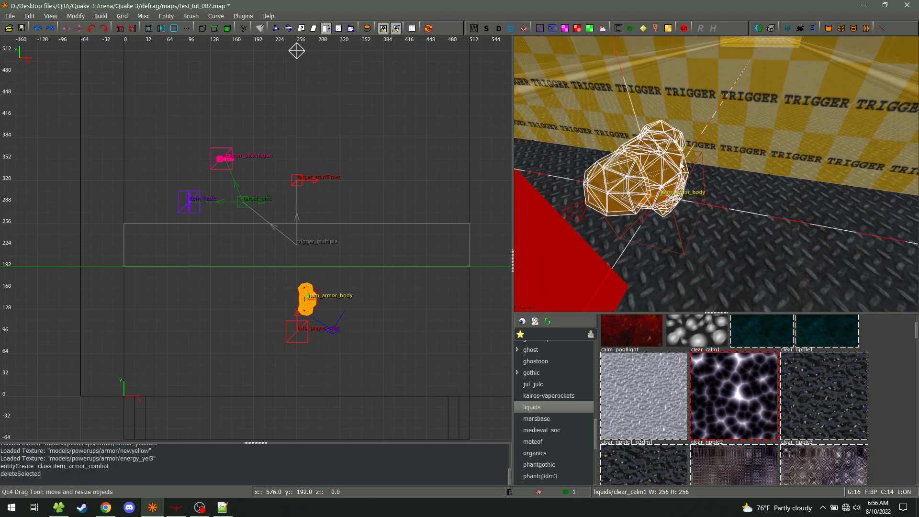
scroll(444, 238, "up", 2)
left_click_drag(232, 326, 216, 325)
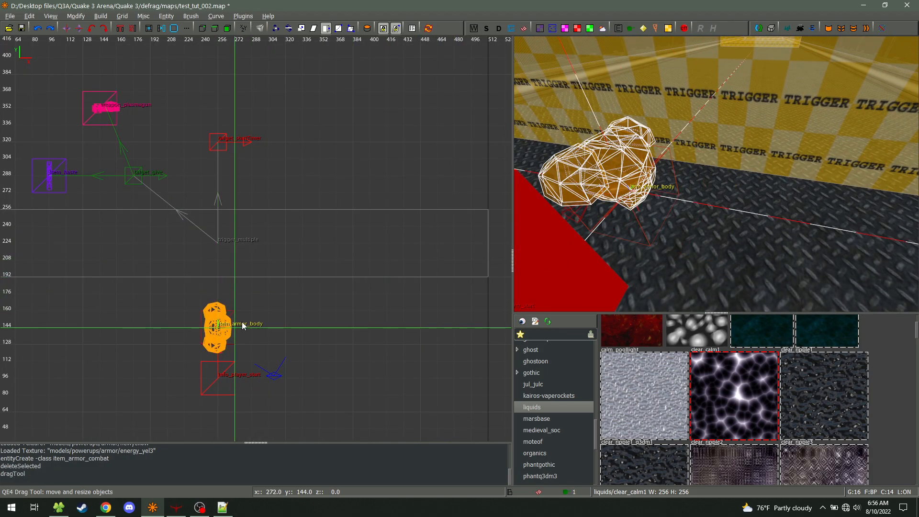
key("space")
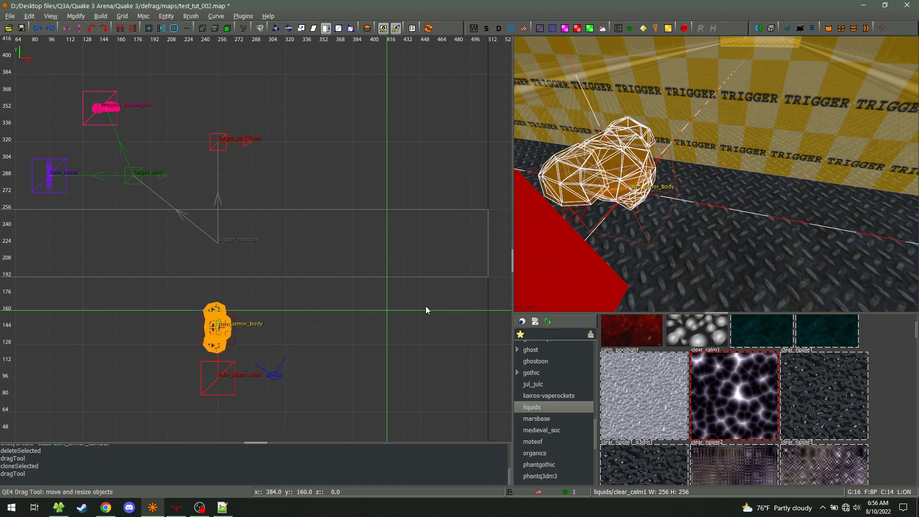
- Recompile the map and reload test_tut_002 with devcpm in the Open DeFRaG Engine
key("Escape")
key("F5")
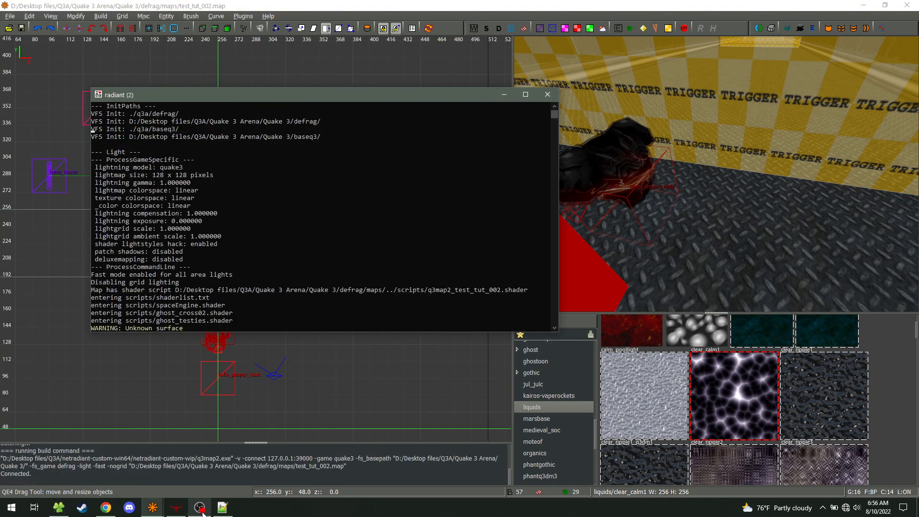
mouse_move(186, 506)
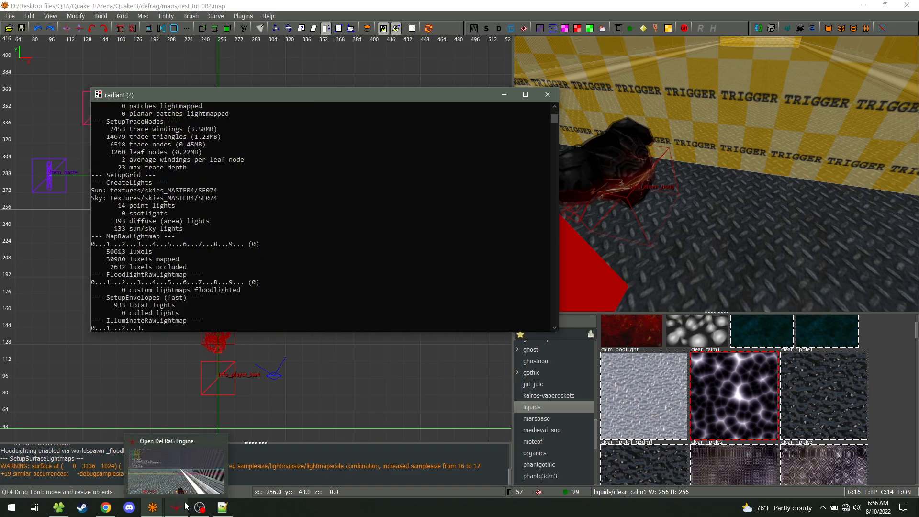
left_click(178, 507)
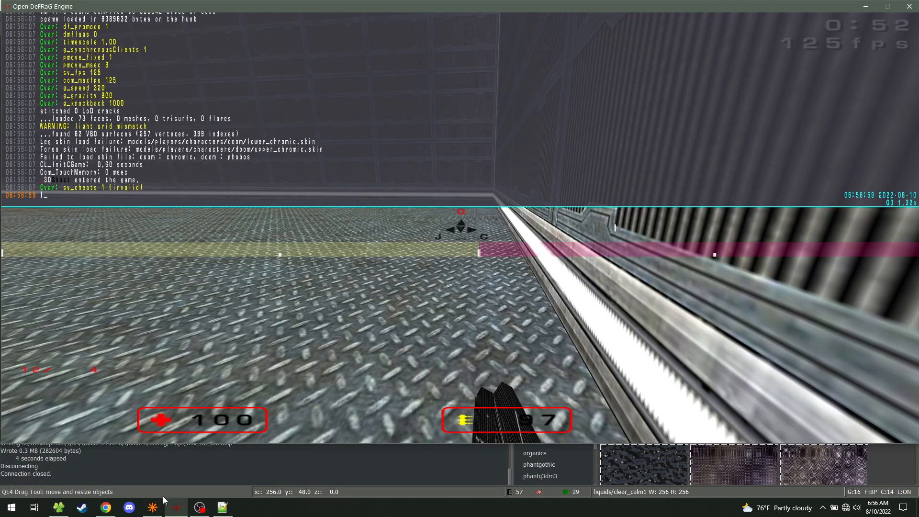
key("Up")
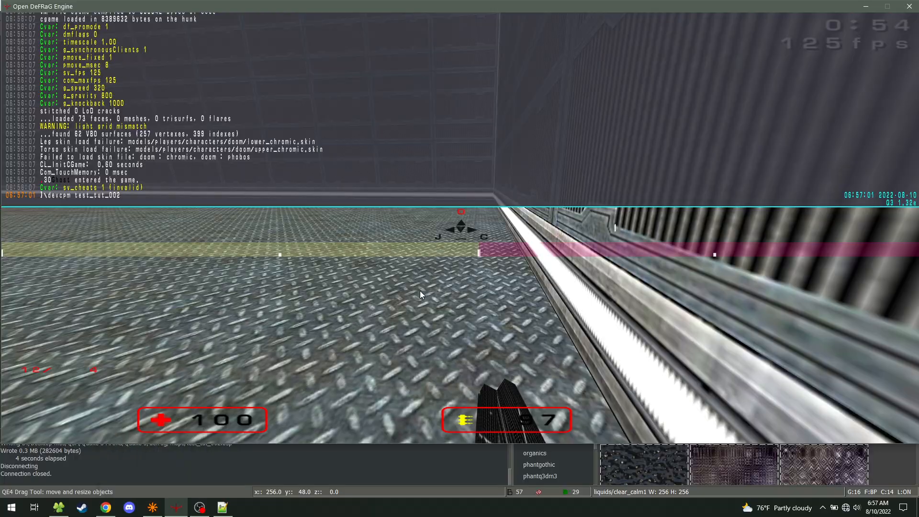
key("Return")
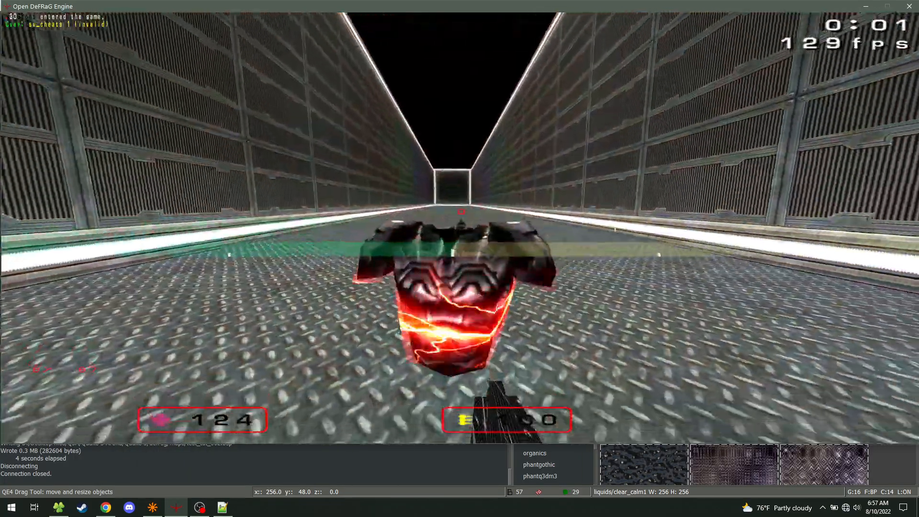
- Playtest collecting the body armor at the start, then run through the corridor and jump into the pit
key("a")
key("w")
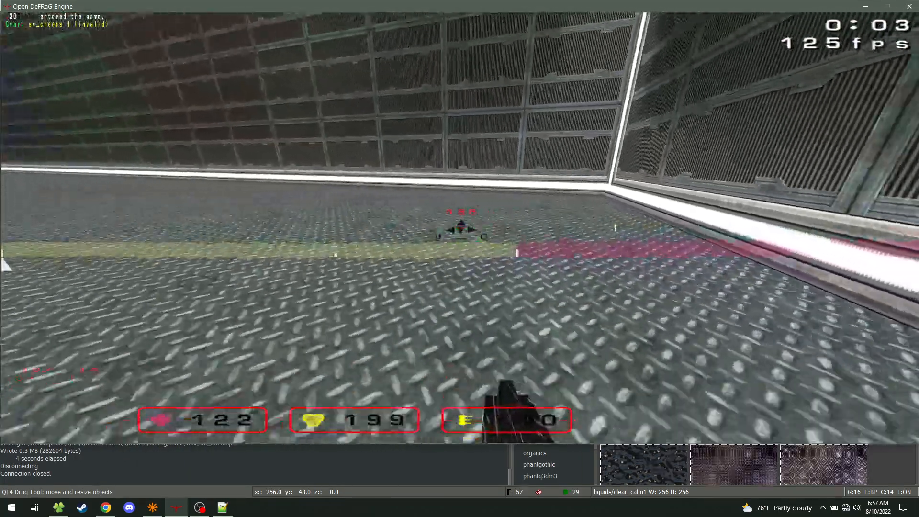
key("w")
key("space")
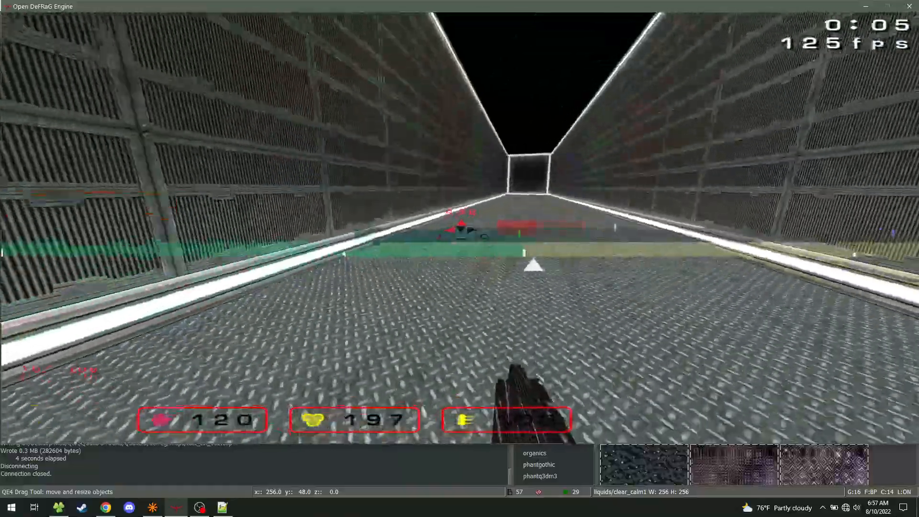
key("d")
key("a")
key("space")
key("space")
key("space")
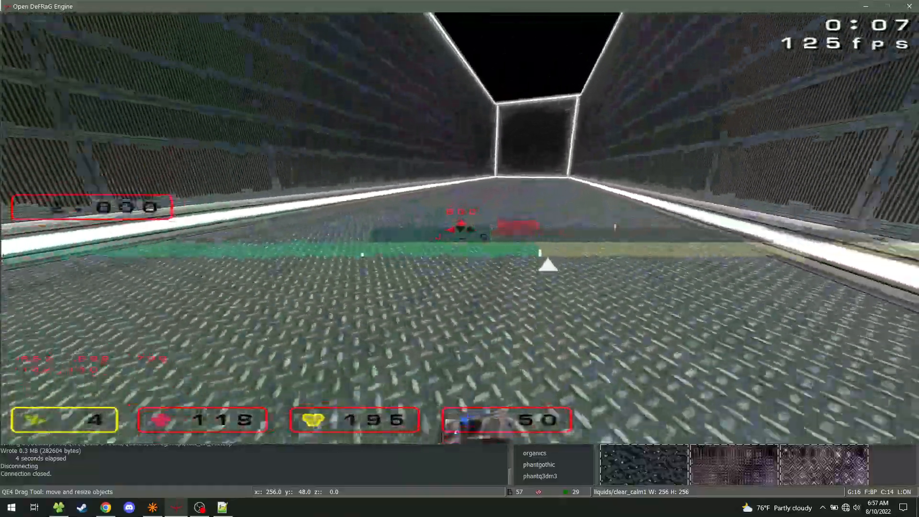
key("d")
key("d")
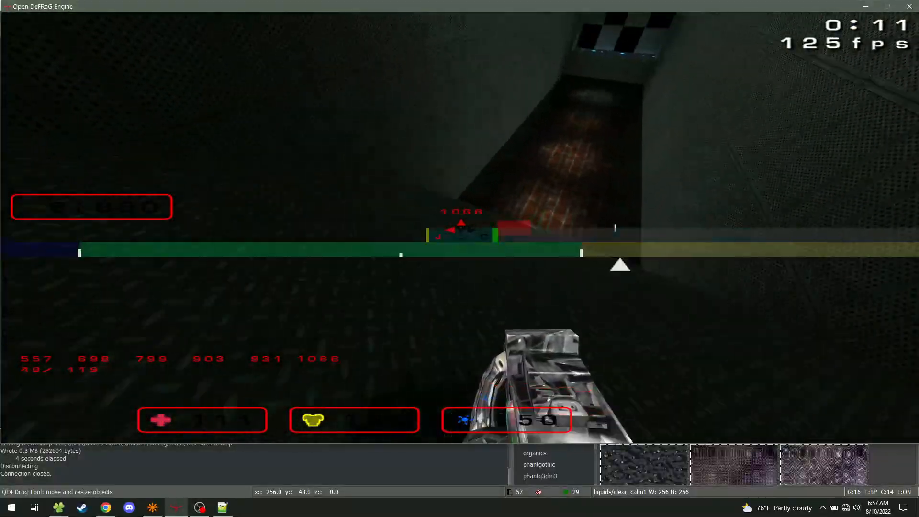
key("space")
- Return to the pit's edge with noclip and test dropping in with plasma gun boosts off the walls
key("n")
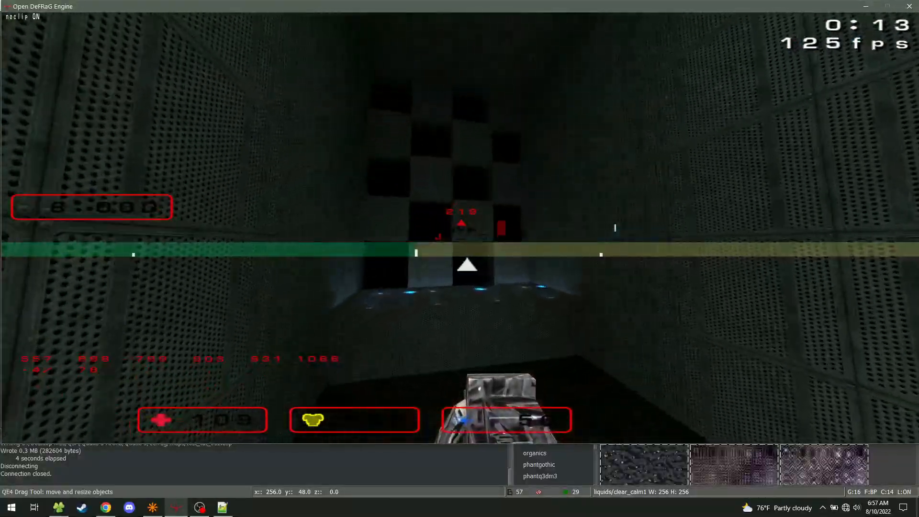
key("n")
key("a")
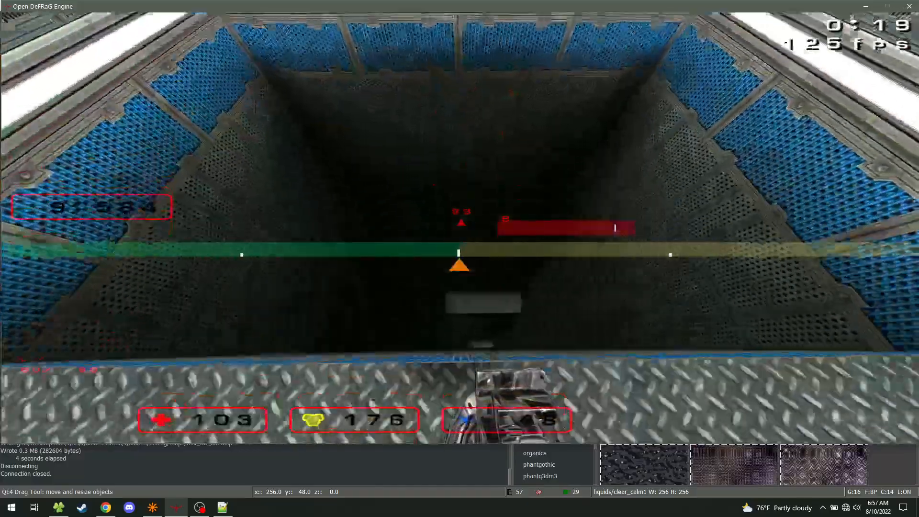
key("a")
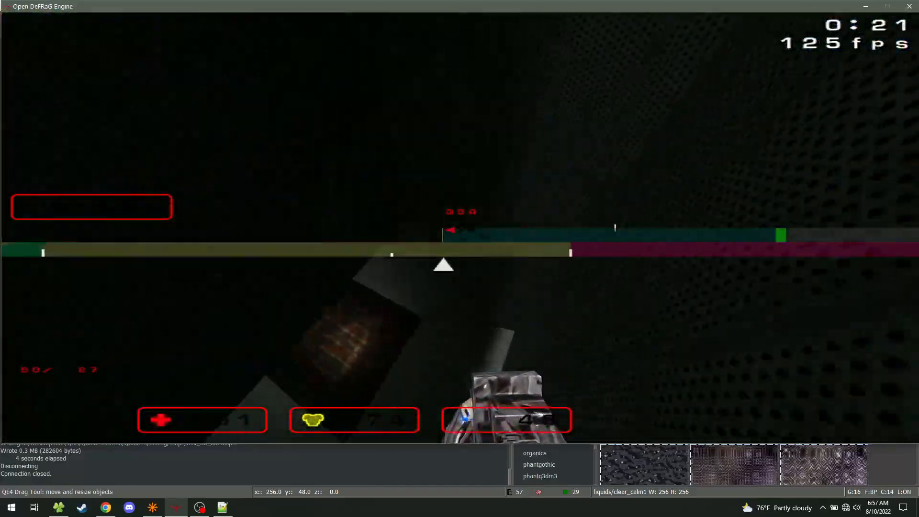
left_click(459, 227)
key("w")
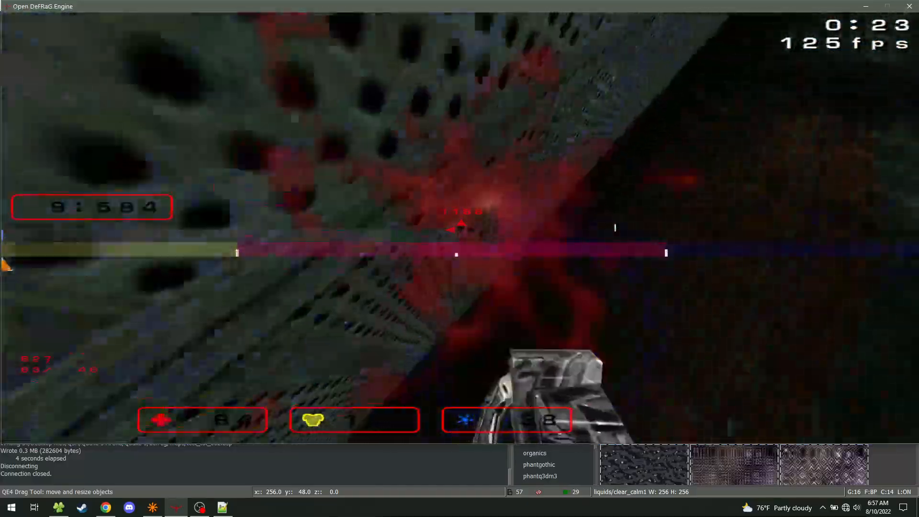
left_click(459, 228)
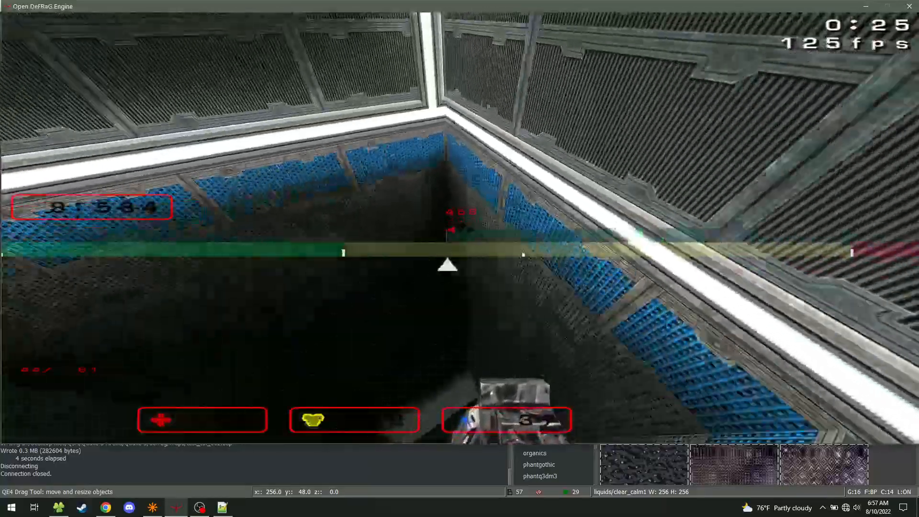
key("a")
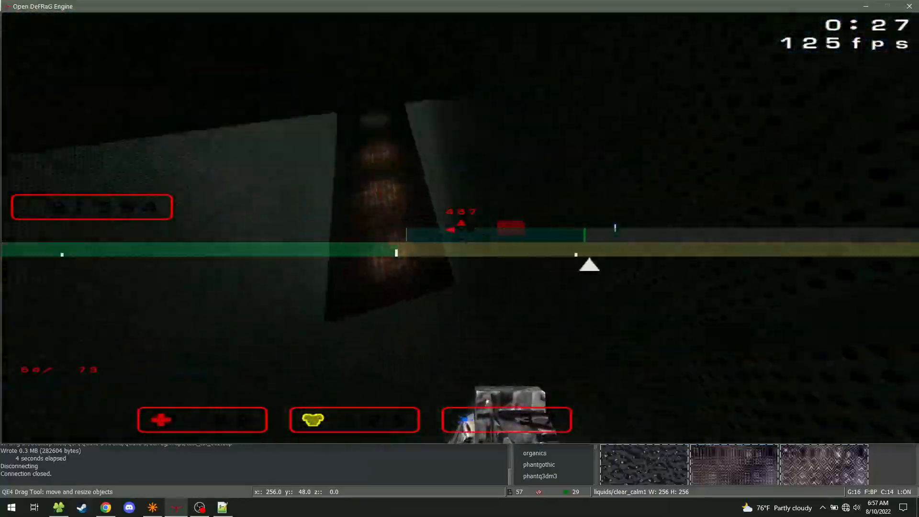
key("w")
left_click(459, 227)
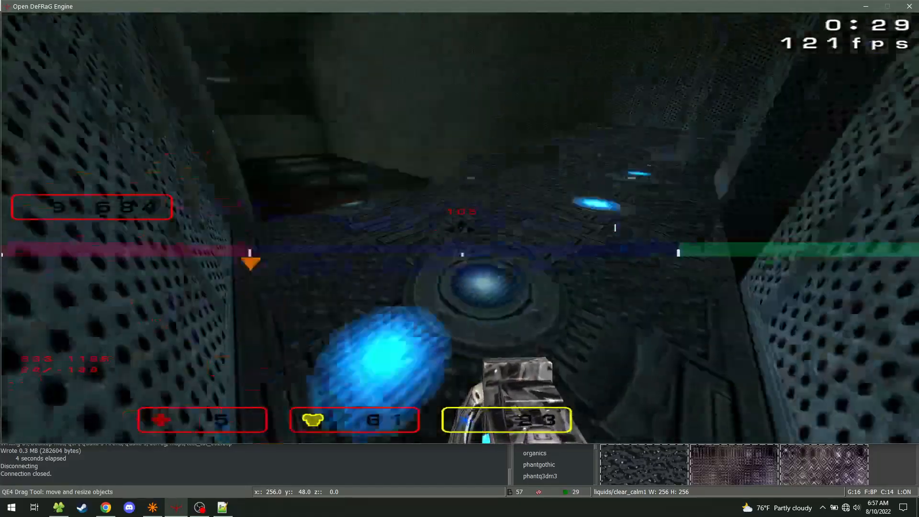
key("w")
left_click(459, 228)
key("w")
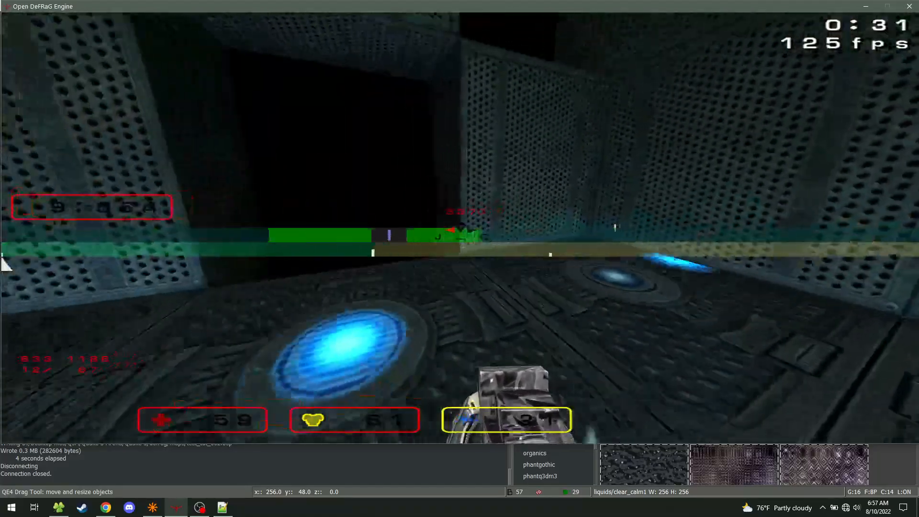
- Inspect the pit's lower floor and the passage with the lit brick floor, then switch back to NetRadiant
key("grave")
key("grave")
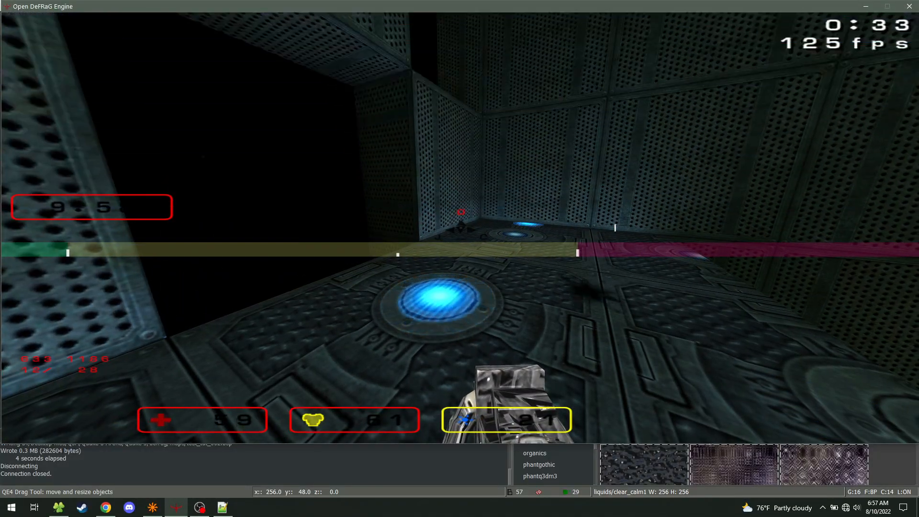
key("w")
key("grave")
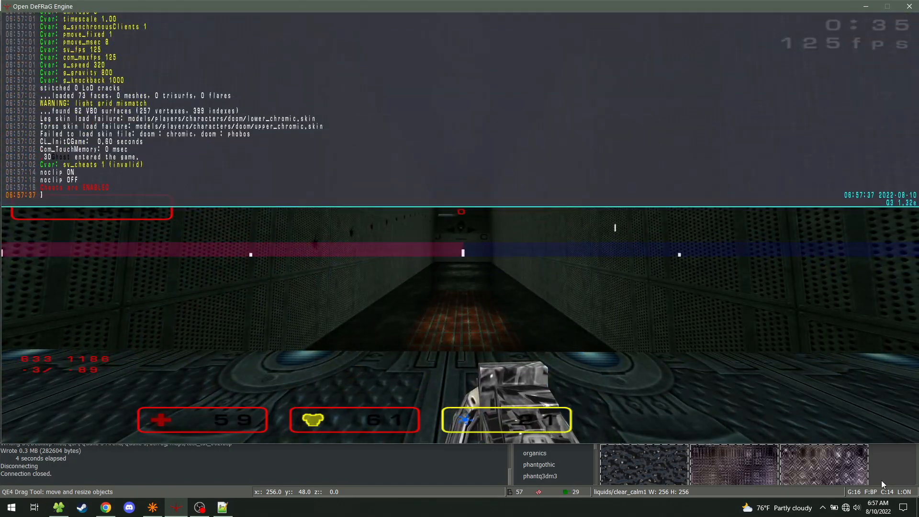
left_click(886, 461)
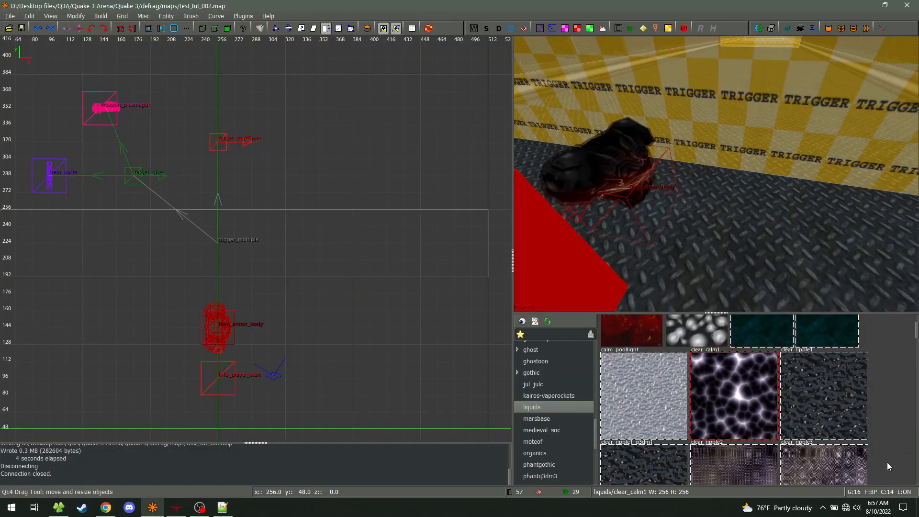
left_click(29, 17)
mouse_move(54, 22)
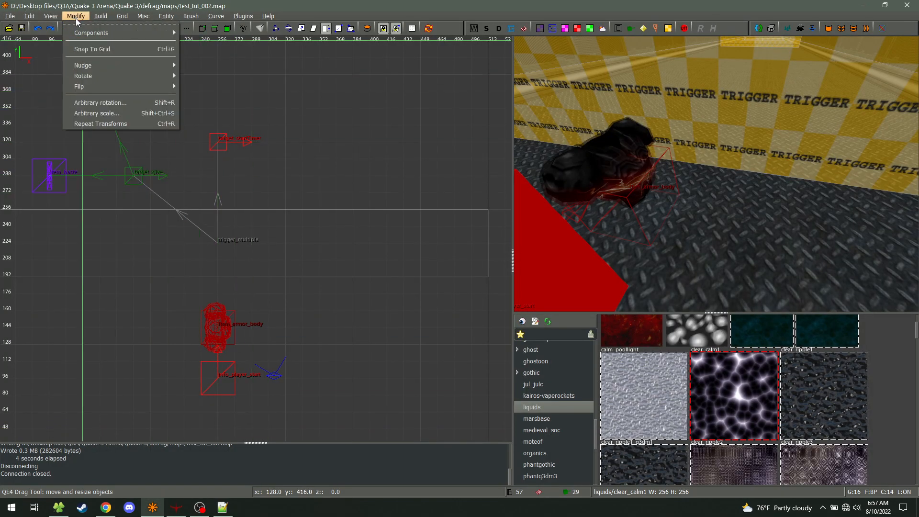
mouse_move(280, 21)
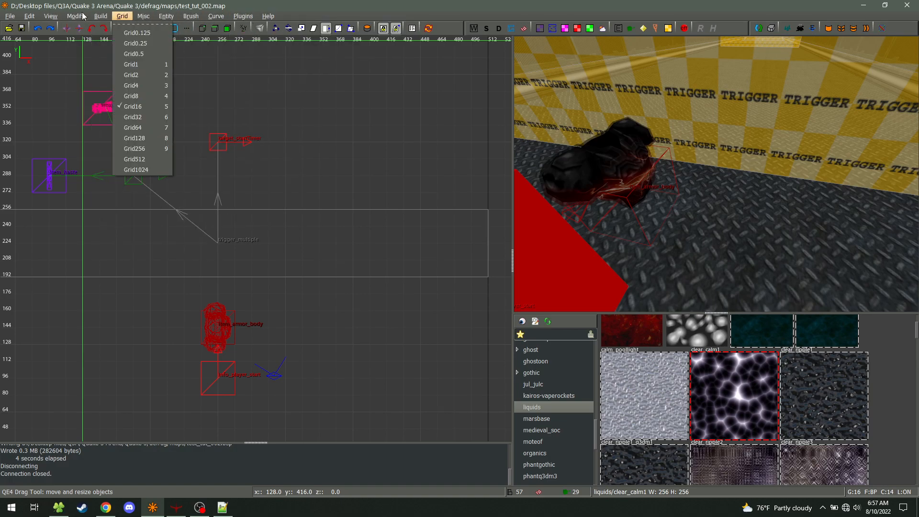
left_click(369, 142)
scroll(218, 118, "down", 6)
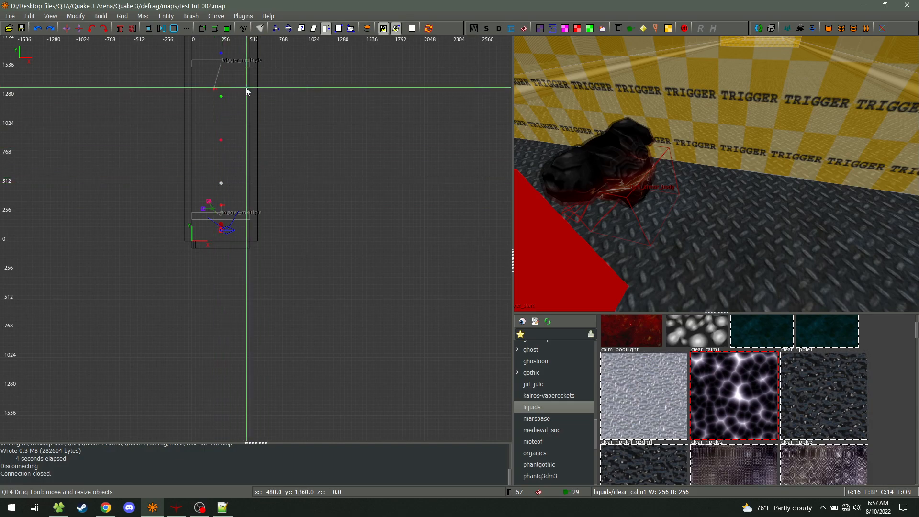
right_click_drag(238, 81, 237, 145)
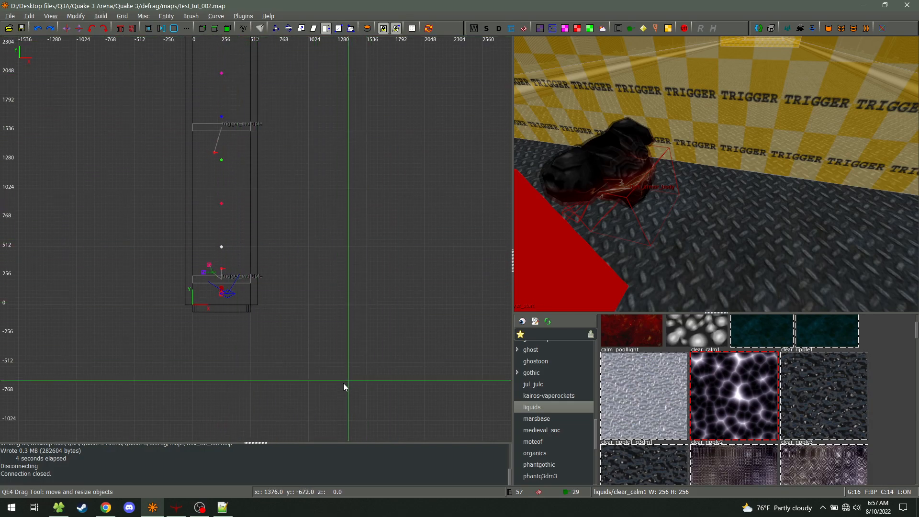